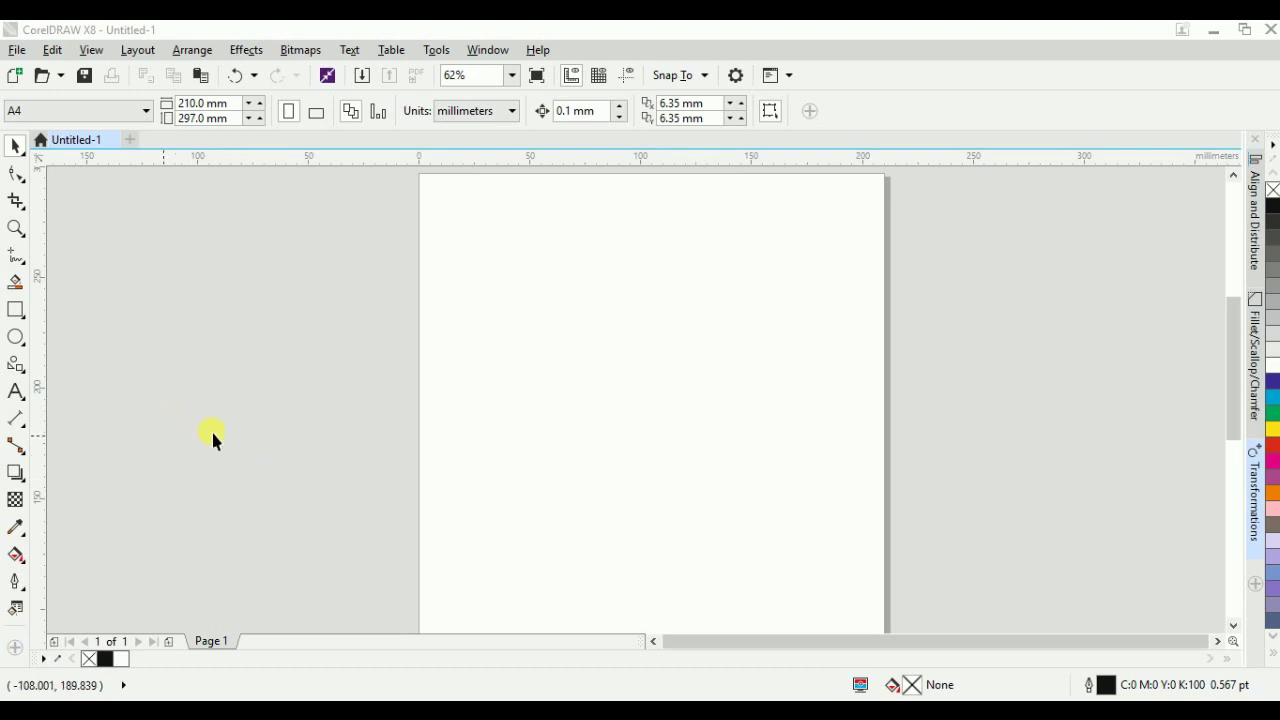
# Step: Draw a circle about 65 mm in diameter on the page and move its center to about X 94 mm, Y 192 mm
pyautogui.click(15, 337)
pyautogui.moveTo(560, 360); pyautogui.dragTo(648, 482)
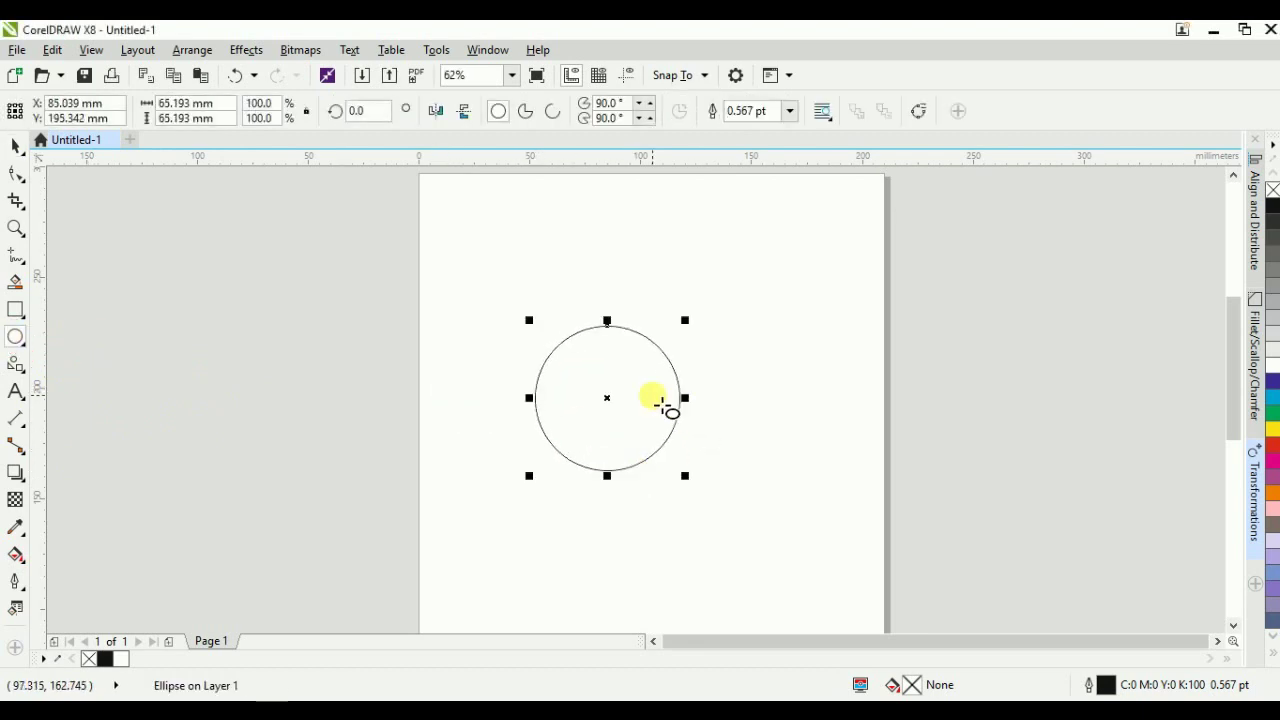
pyautogui.scroll(2, 655, 400)
pyautogui.press('space')
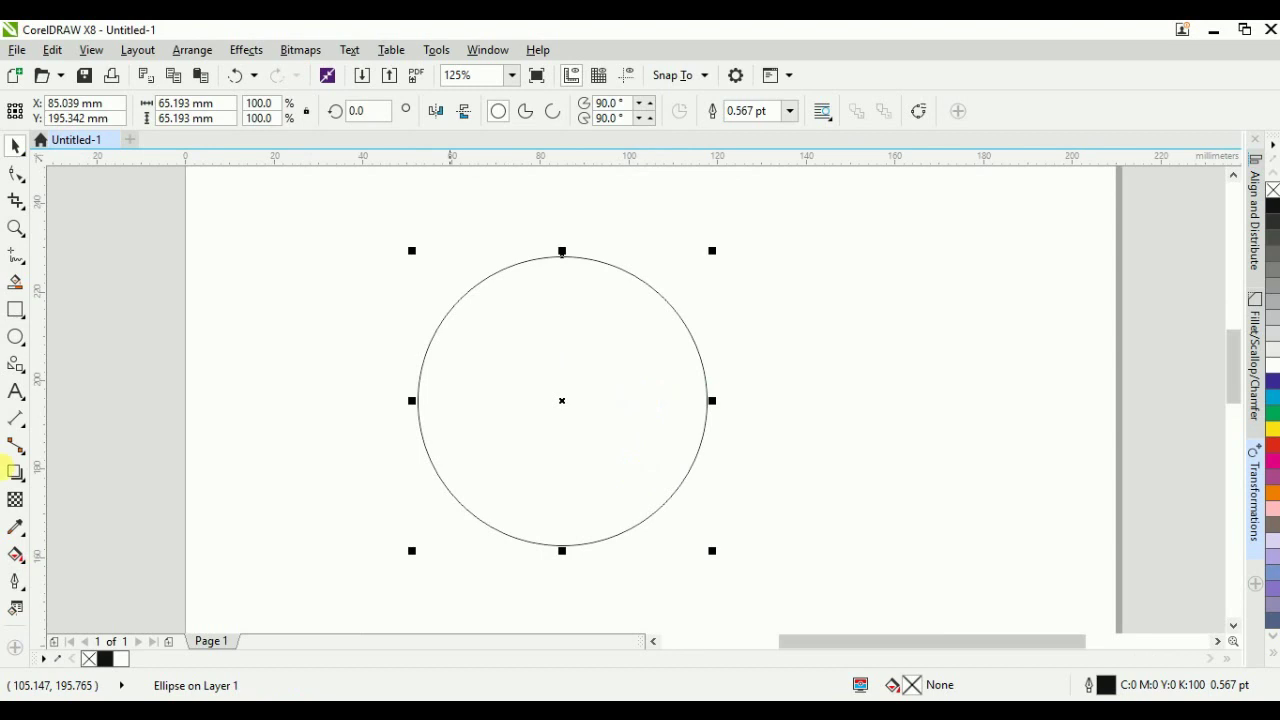
pyautogui.click(815, 270)
pyautogui.moveTo(600, 354); pyautogui.dragTo(640, 369)
pyautogui.scroll(-2, 543, 277)
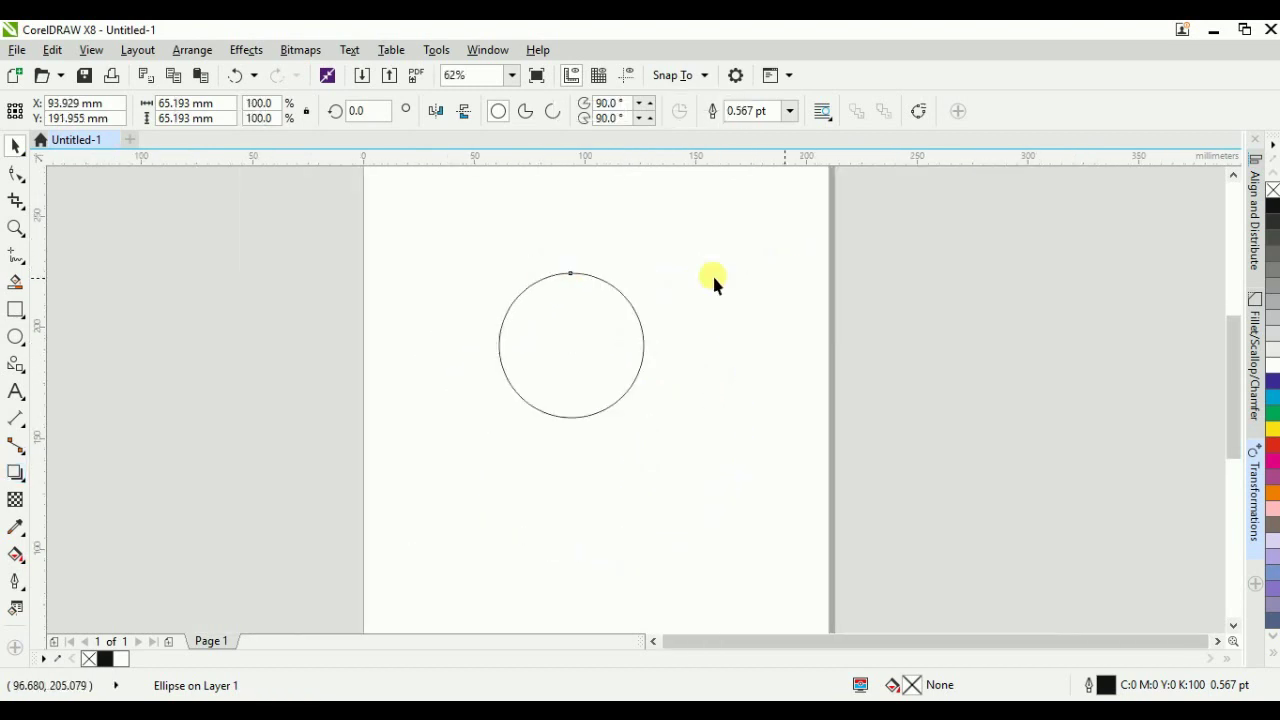
pyautogui.scroll(2, 640, 278)
pyautogui.click(290, 257)
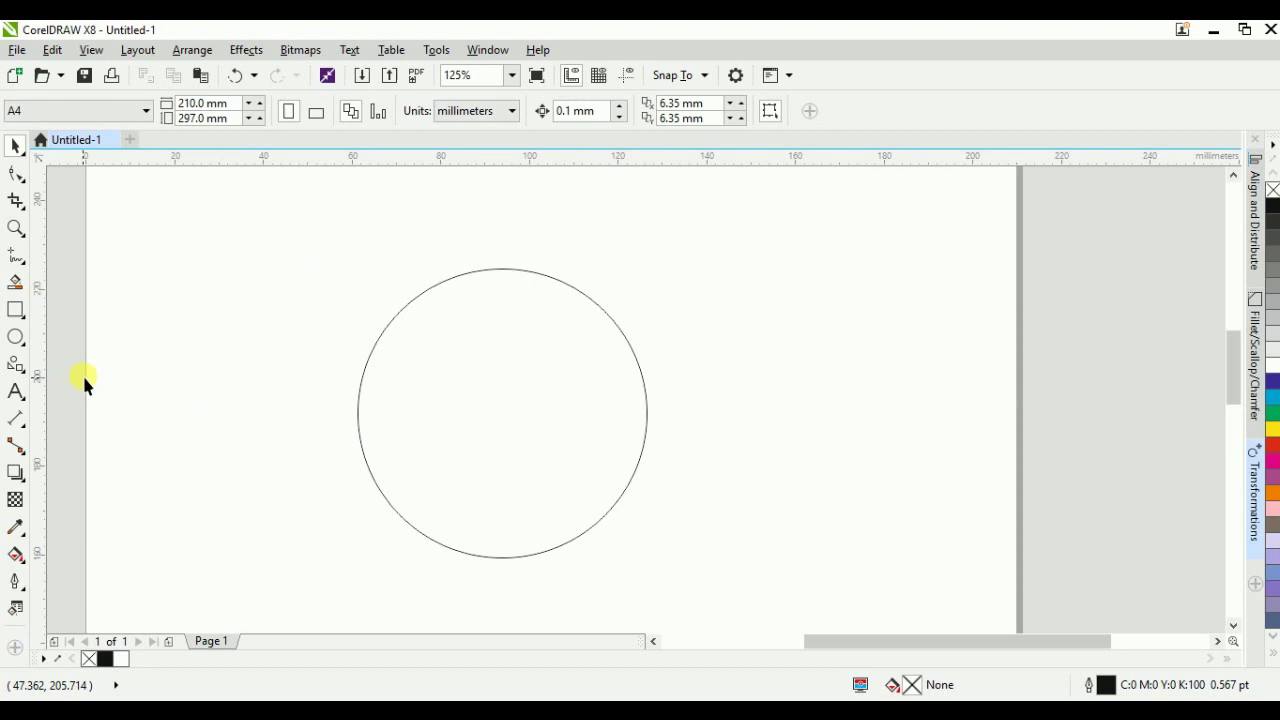
# Step: Draw a trapezoid from the basic shapes over the circle's top edge, about 10.7 mm wide and 7.7 mm high
pyautogui.click(12, 368)
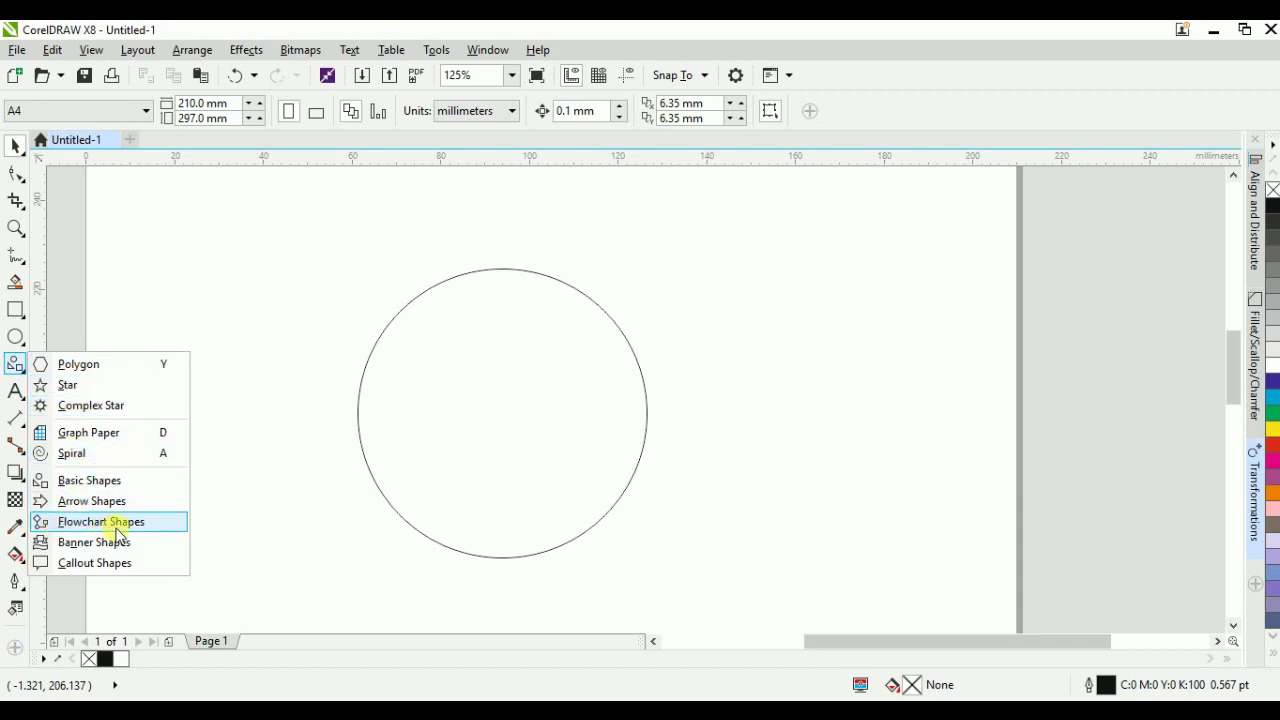
pyautogui.click(82, 481)
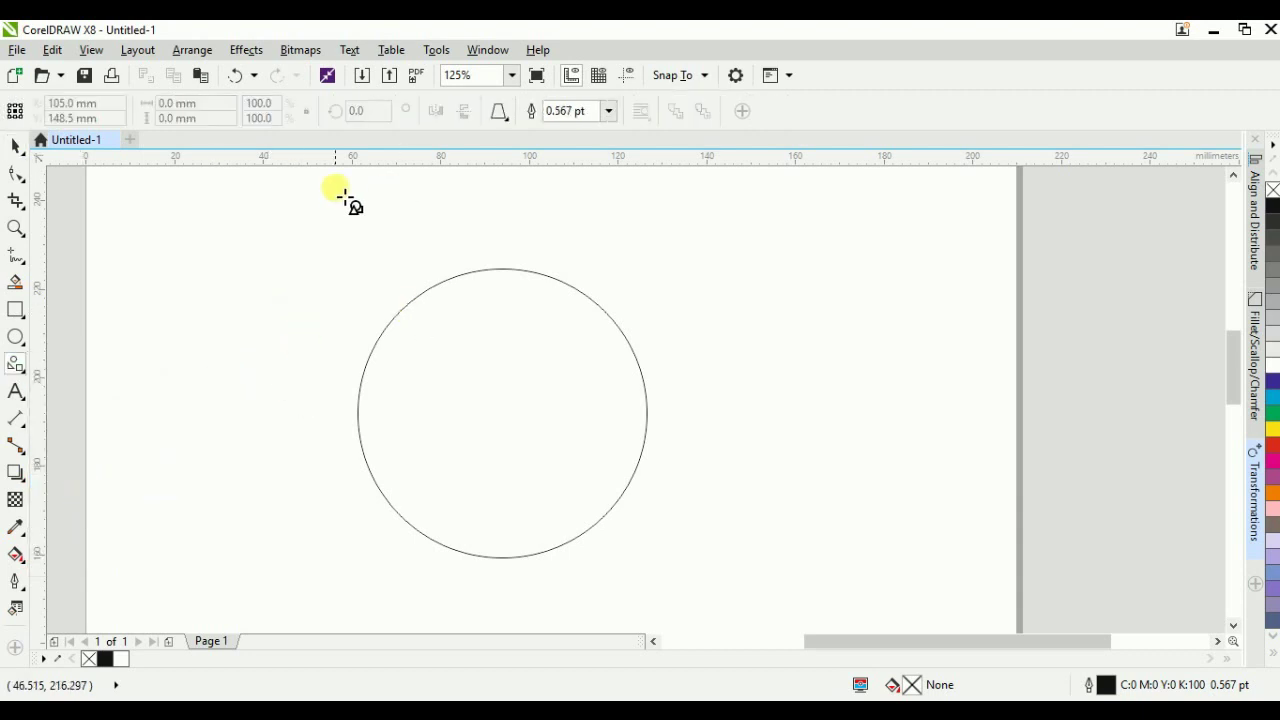
pyautogui.click(496, 112)
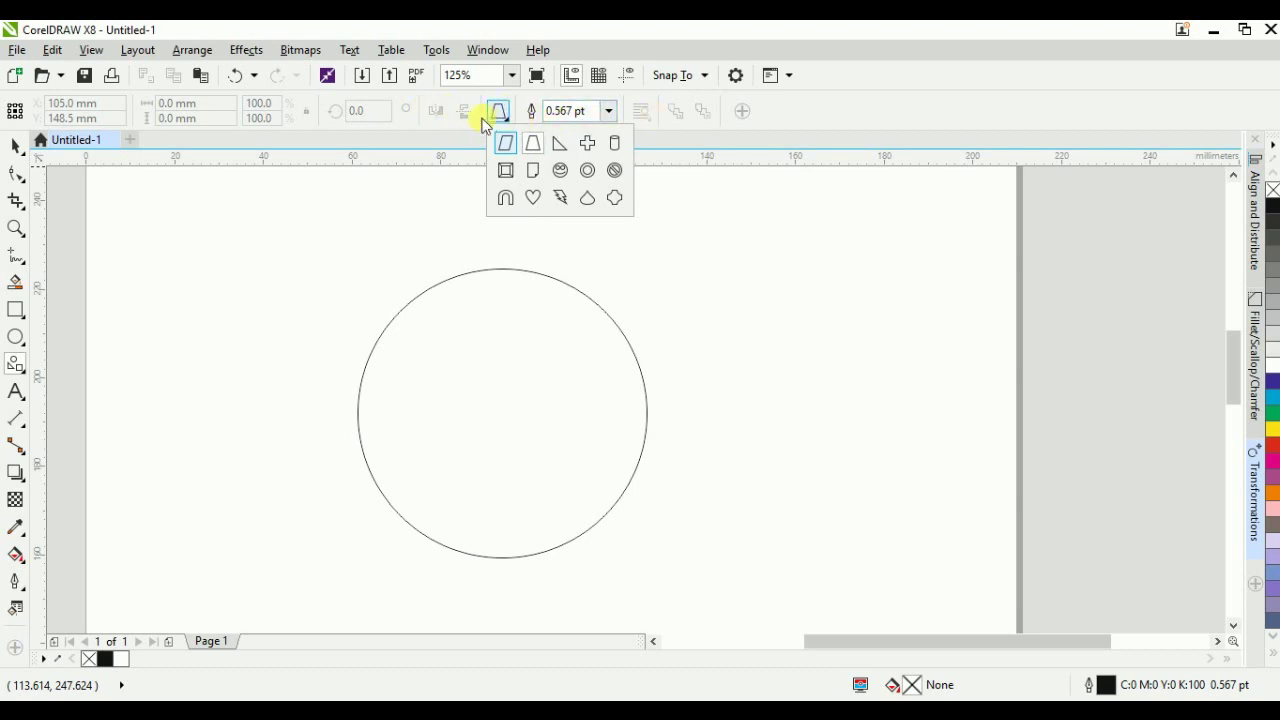
pyautogui.click(533, 146)
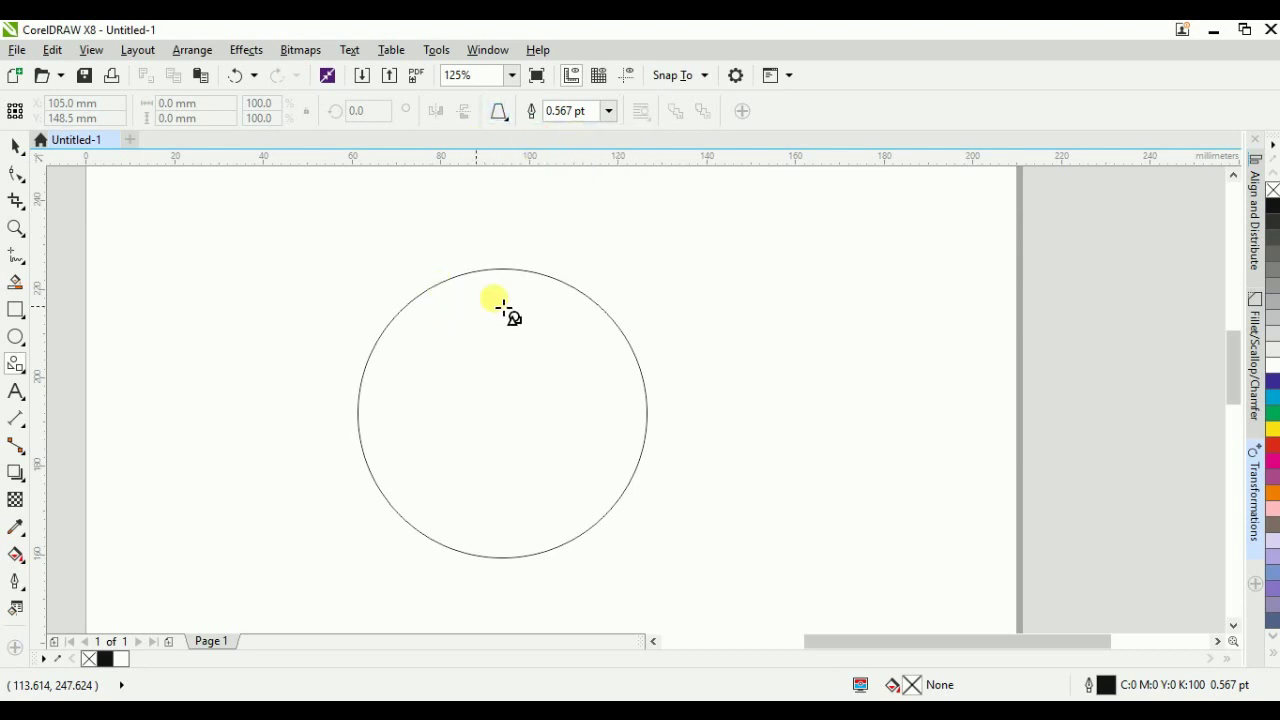
pyautogui.scroll(2, 503, 277)
pyautogui.moveTo(442, 203); pyautogui.dragTo(537, 314)
pyautogui.scroll(2, 505, 207)
pyautogui.moveTo(482, 216)
pyautogui.mouseDown()
pyautogui.moveTo(494, 245)
pyautogui.moveTo(485, 240)
pyautogui.mouseUp()
# Step: Align the trapezoid with the circle on their common vertical center line
pyautogui.keyDown('shift'); pyautogui.click(627, 404); pyautogui.keyUp('shift')
pyautogui.press('c')
pyautogui.click(503, 287)
pyautogui.scroll(-1, 453, 270)
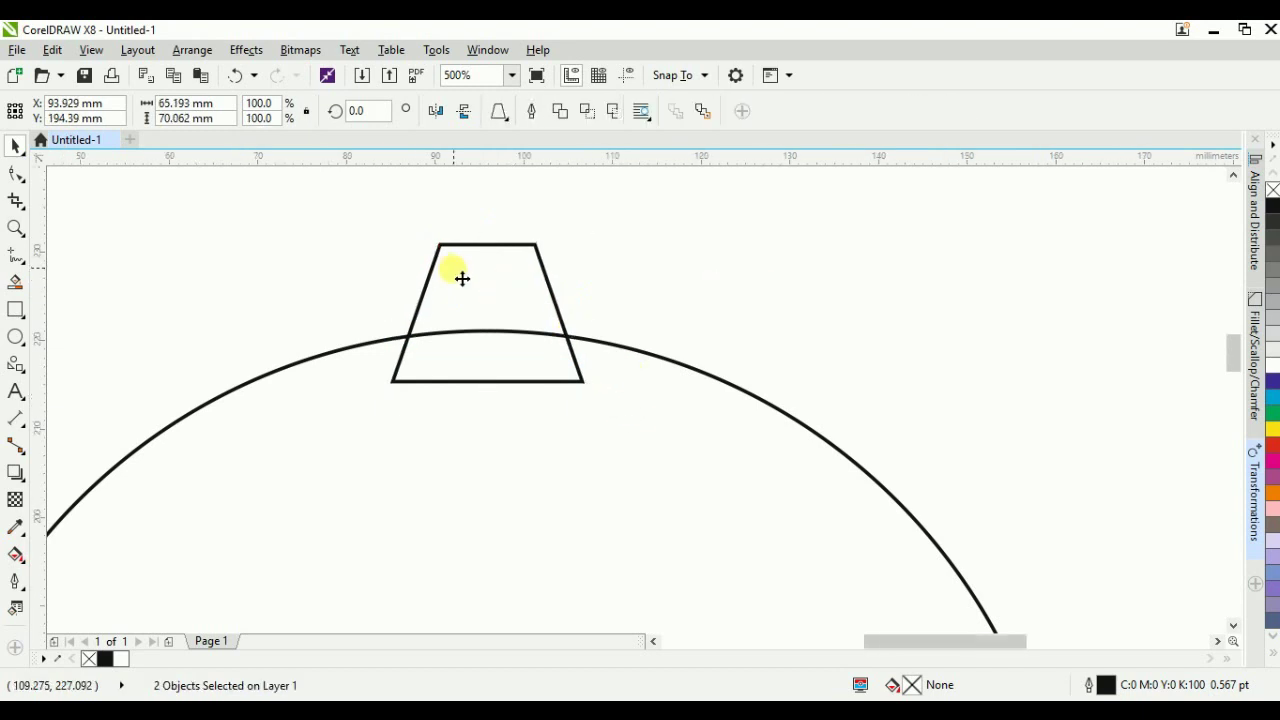
# Step: Scale the trapezoid down about its center to about 9.8 mm wide and 7.1 mm high
pyautogui.scroll(2, 505, 275)
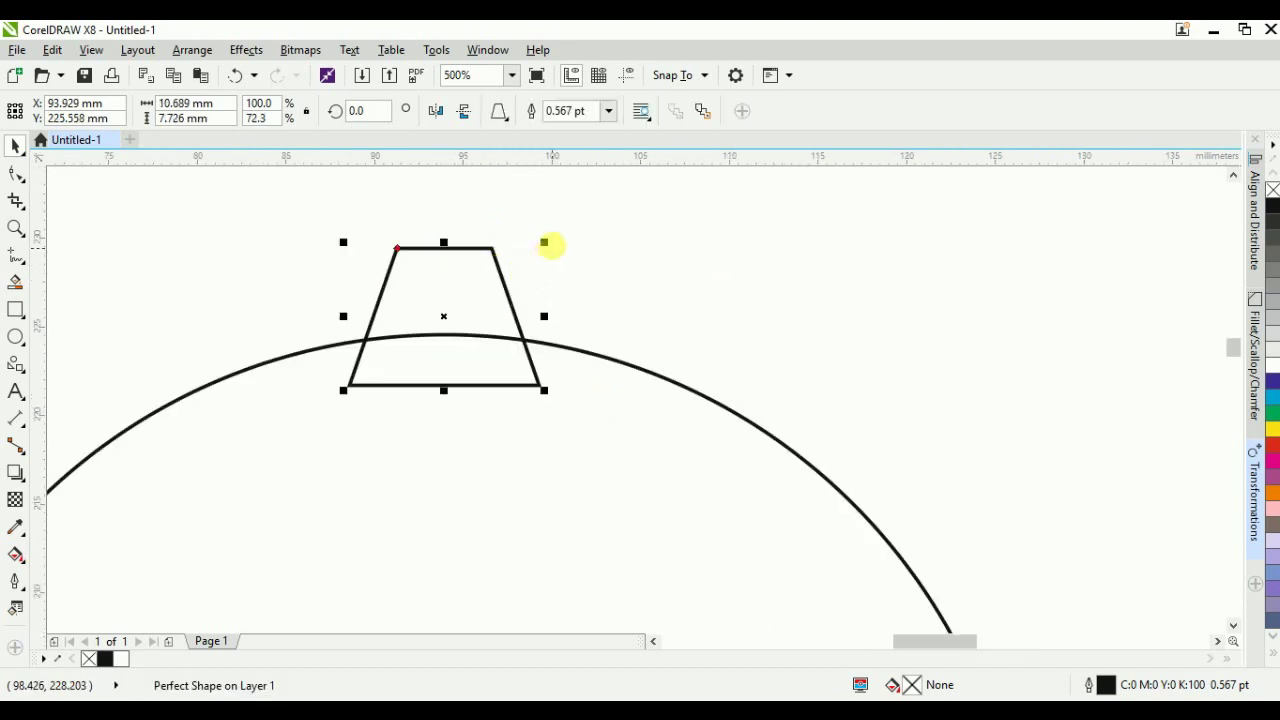
pyautogui.moveTo(548, 246); pyautogui.dragTo(554, 260)
pyautogui.click(575, 380)
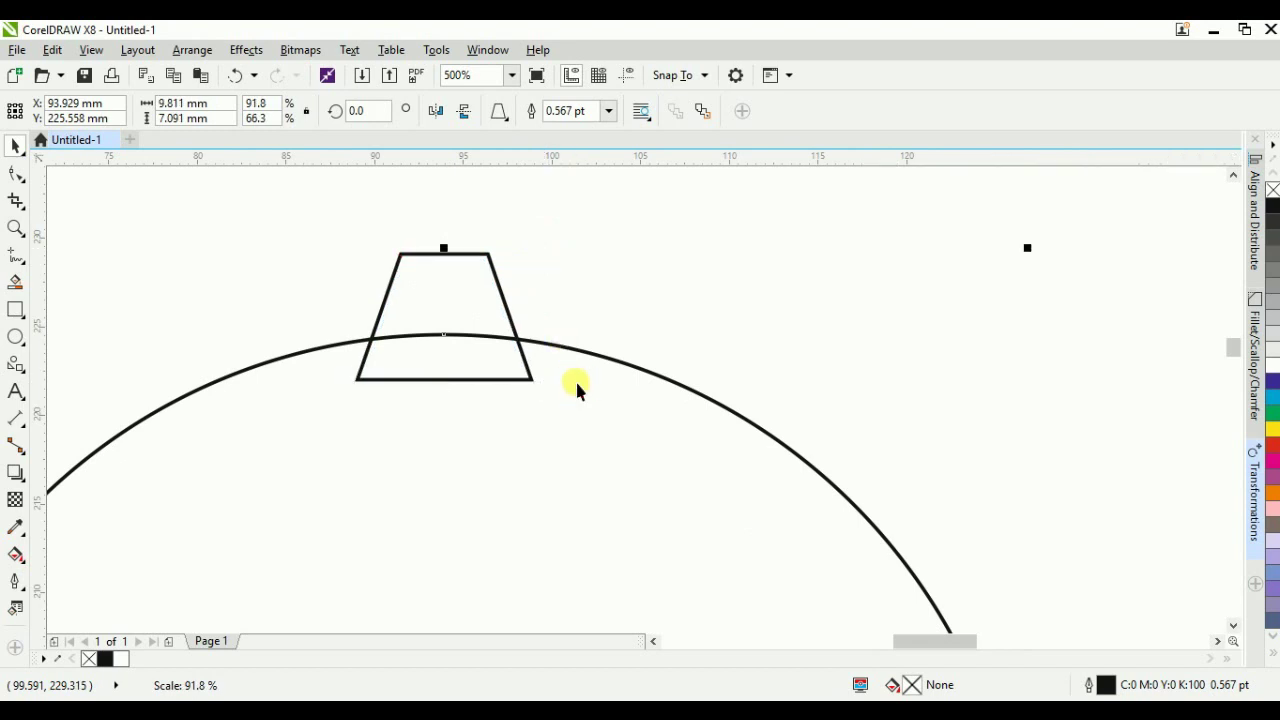
pyautogui.scroll(-2, 516, 262)
pyautogui.click(486, 274)
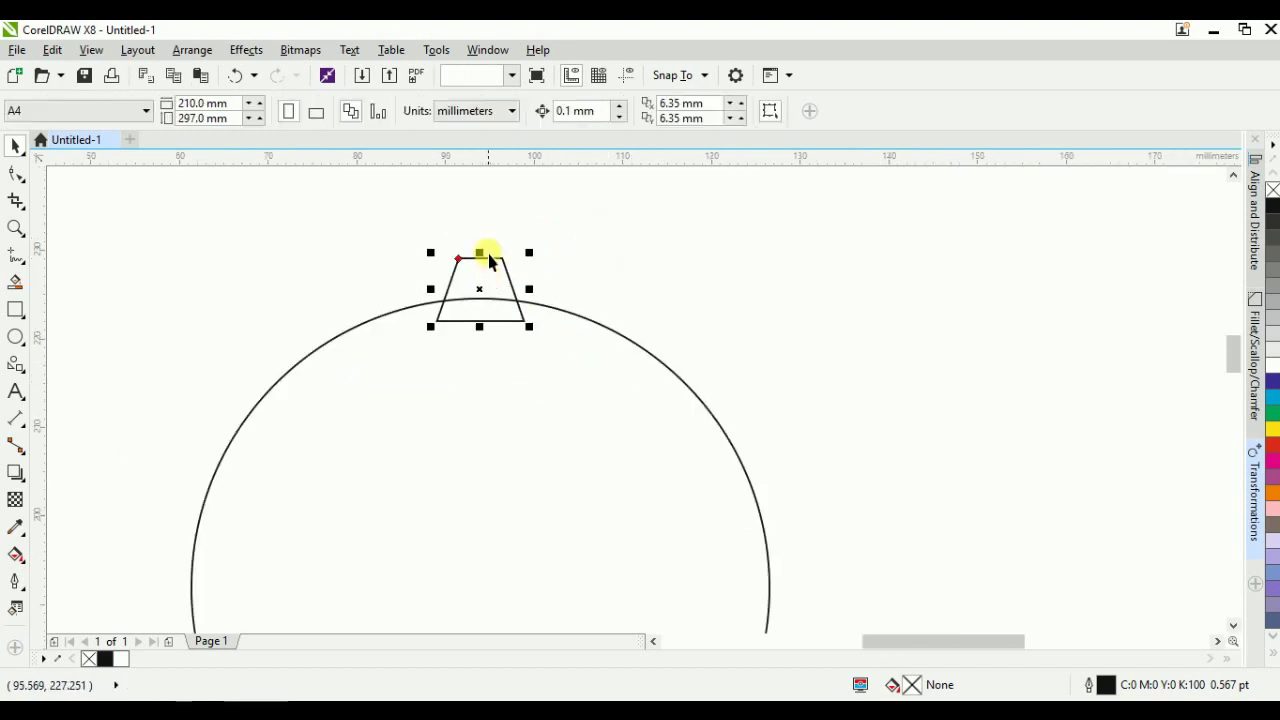
pyautogui.scroll(-2, 429, 240)
pyautogui.click(570, 254)
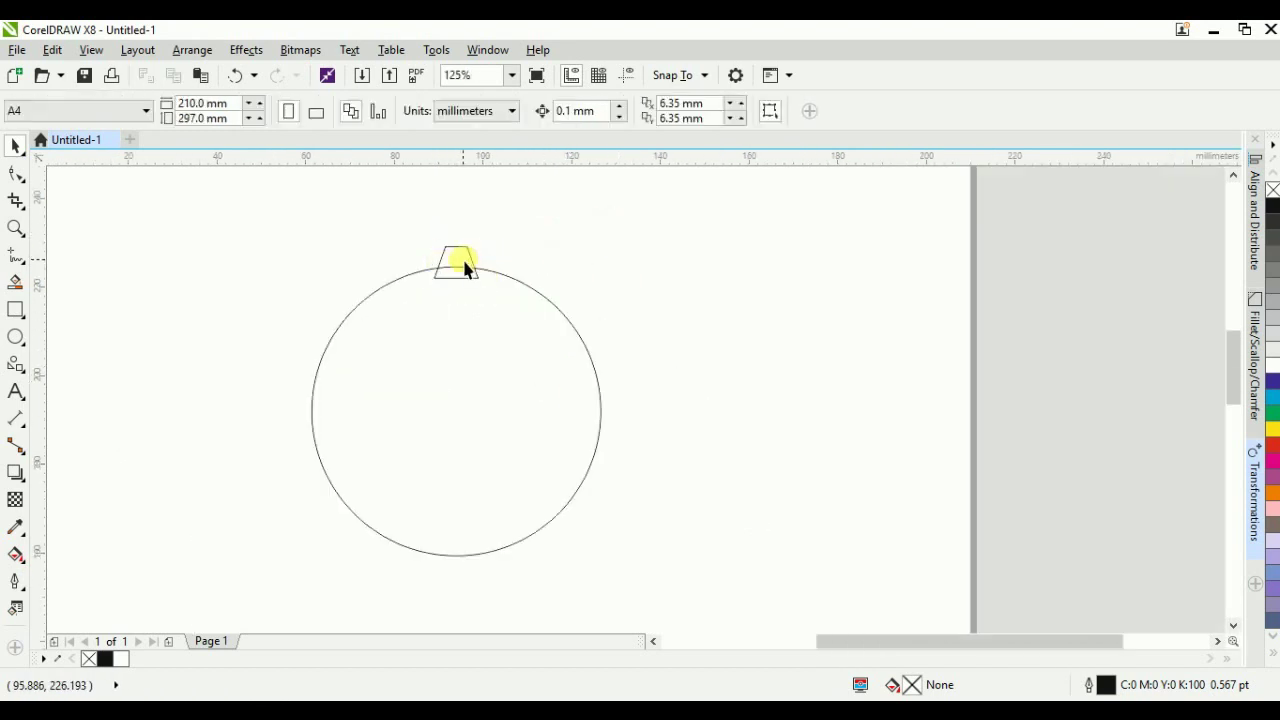
pyautogui.click(463, 260)
pyautogui.scroll(1, 463, 259)
pyautogui.scroll(-2, 466, 225)
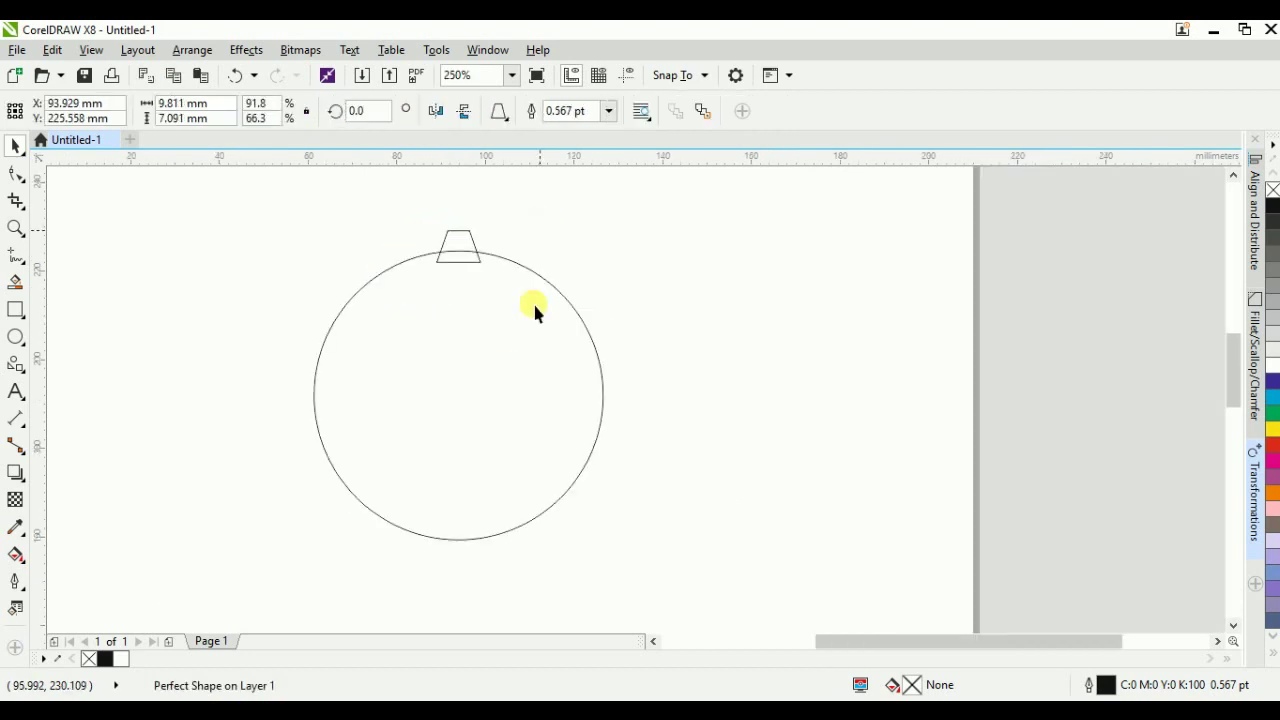
# Step: Place a horizontal guideline at the circle's center with guidelines shown, and delete the extra horizontal guideline above it
pyautogui.click(506, 371)
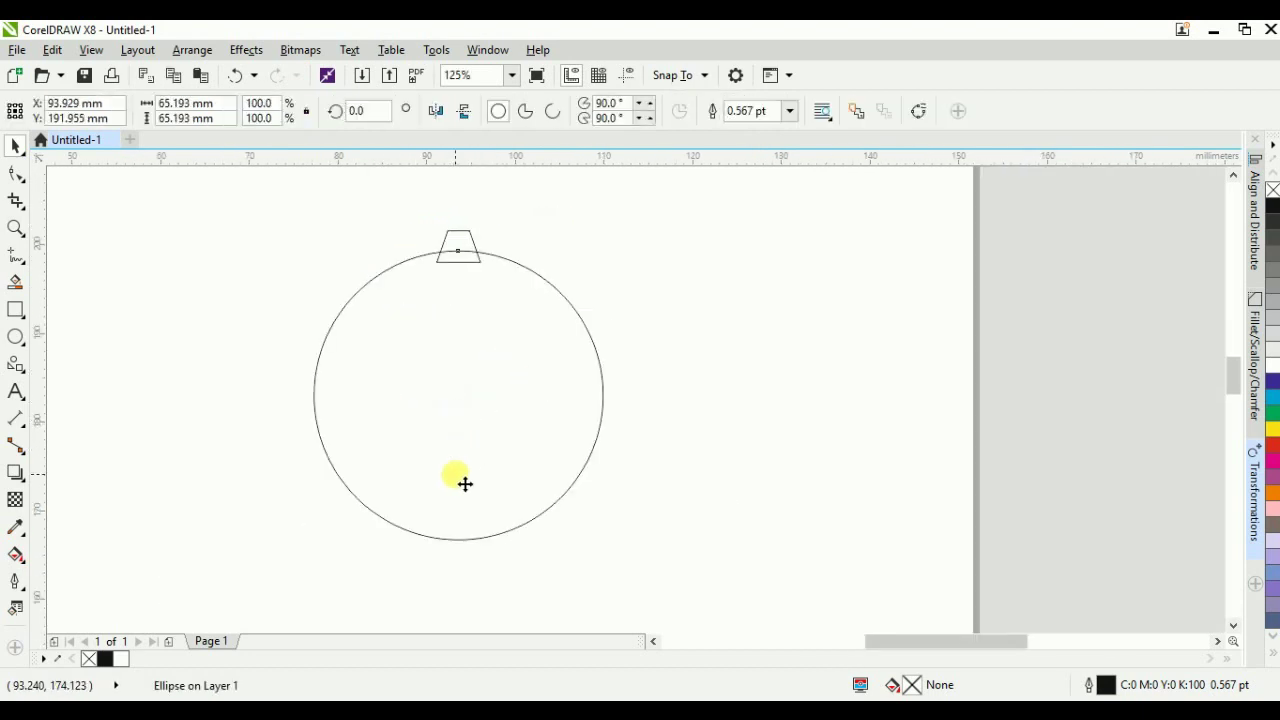
pyautogui.scroll(2, 466, 480)
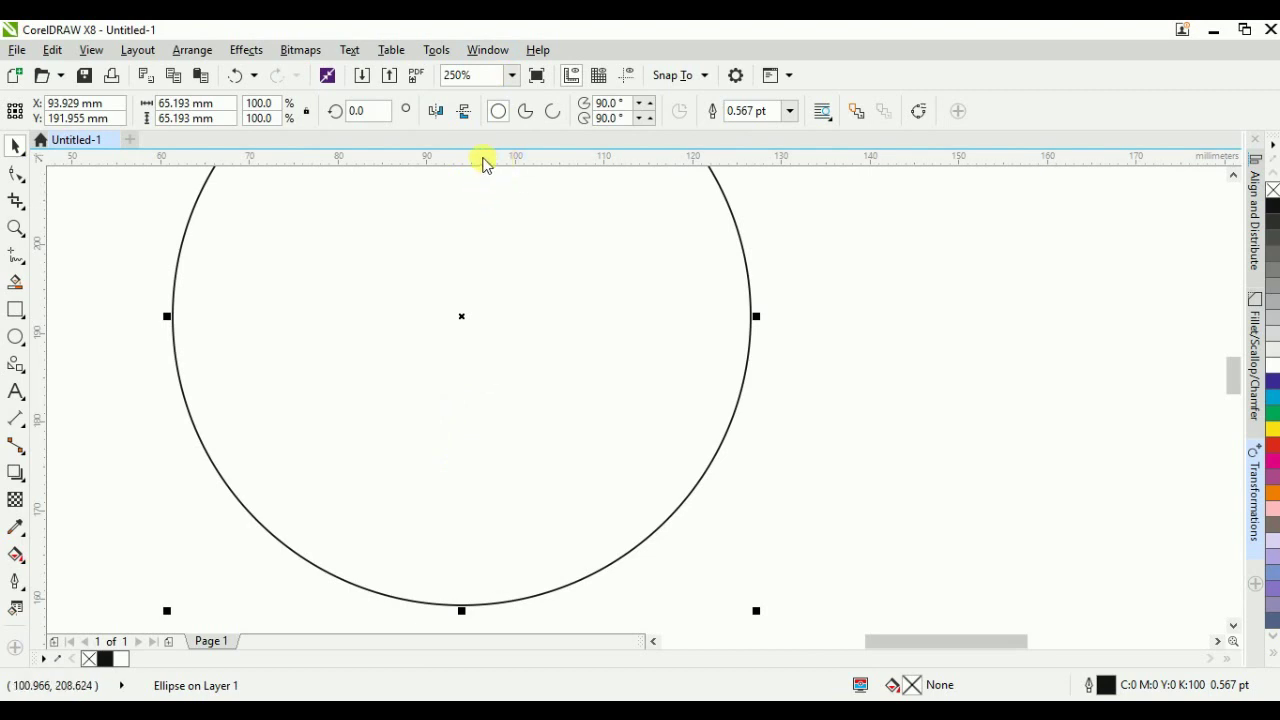
pyautogui.moveTo(484, 162); pyautogui.dragTo(454, 316)
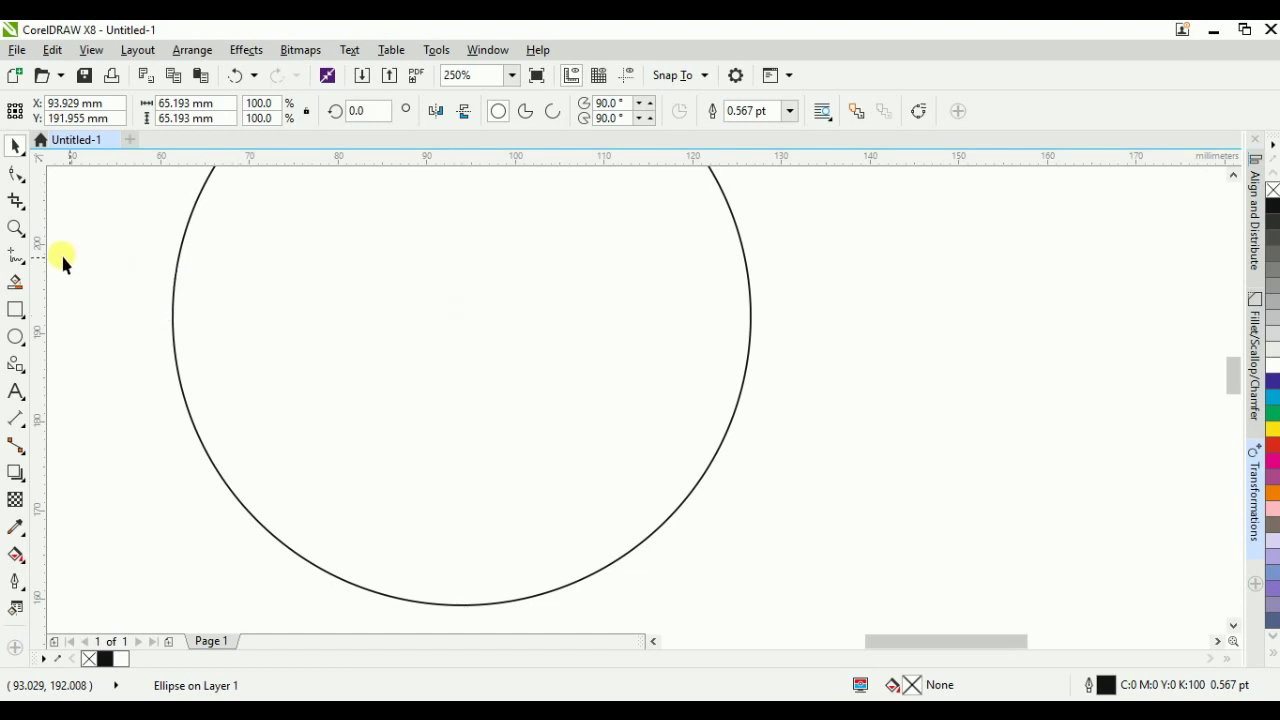
pyautogui.click(527, 315)
pyautogui.hotkey('alt', 'v')
pyautogui.press('i')
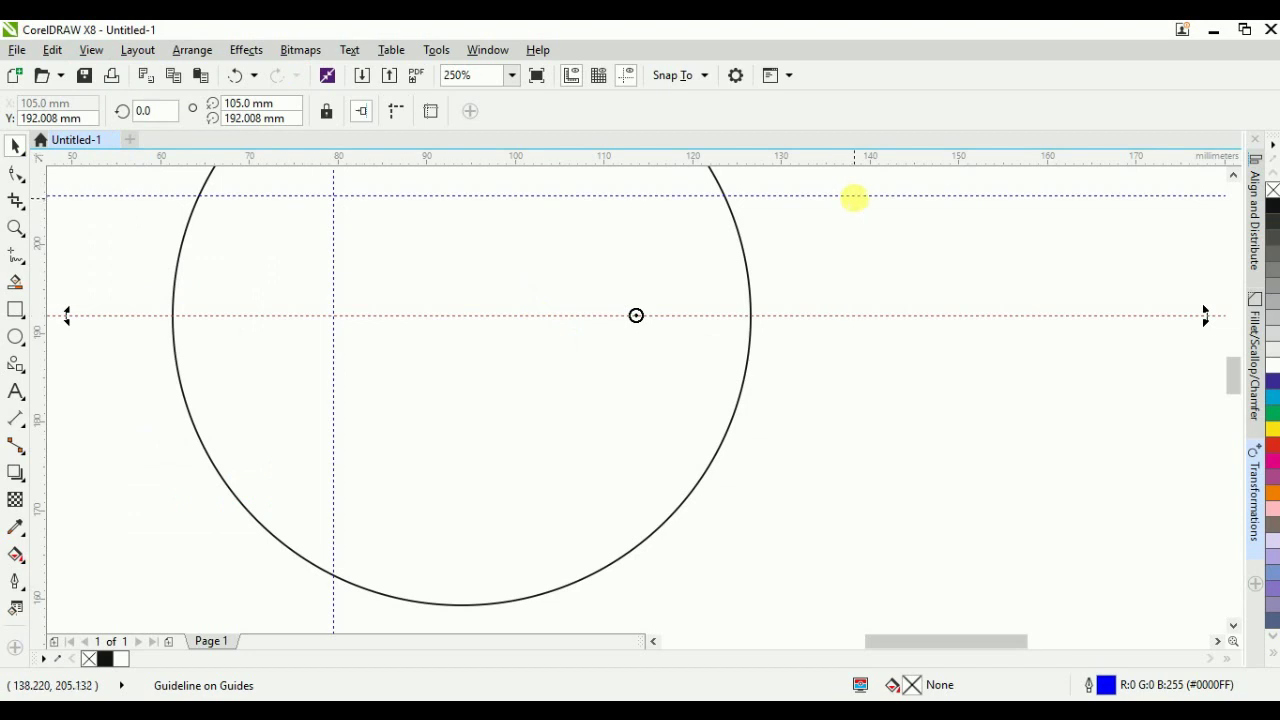
pyautogui.click(854, 197)
pyautogui.press('Delete')
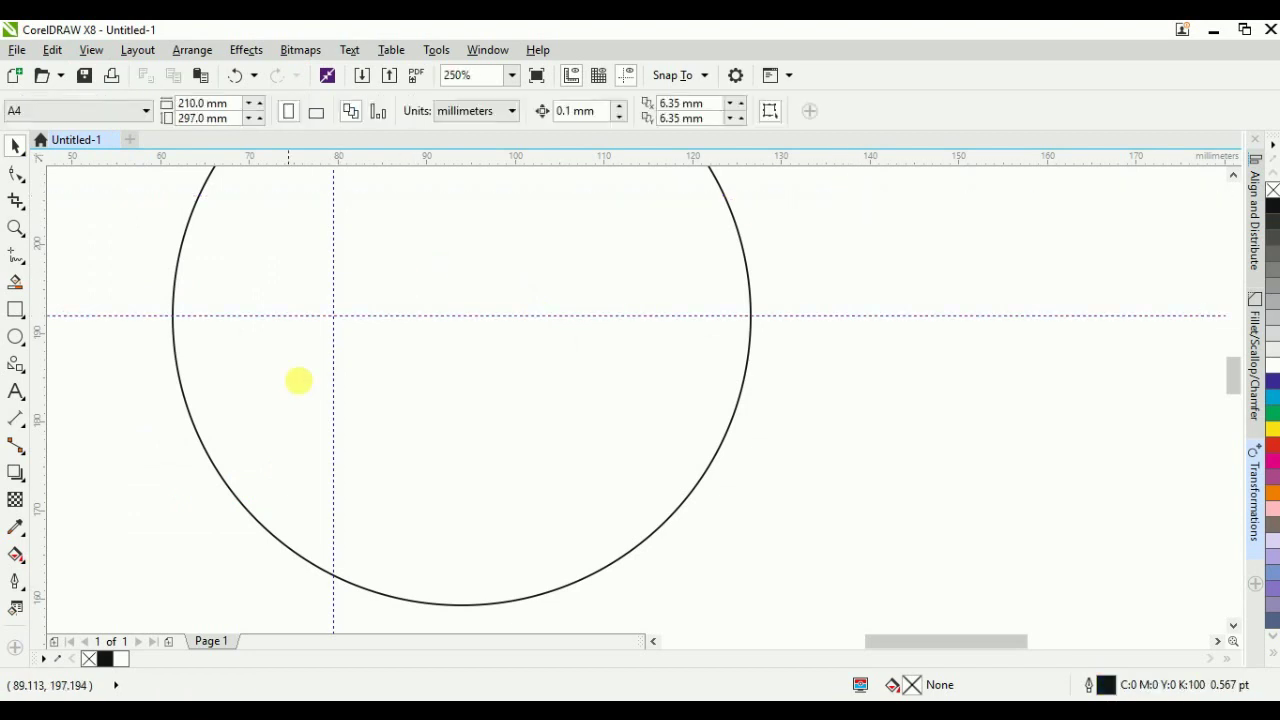
# Step: Move the vertical guideline to the circle's center
pyautogui.click(495, 285)
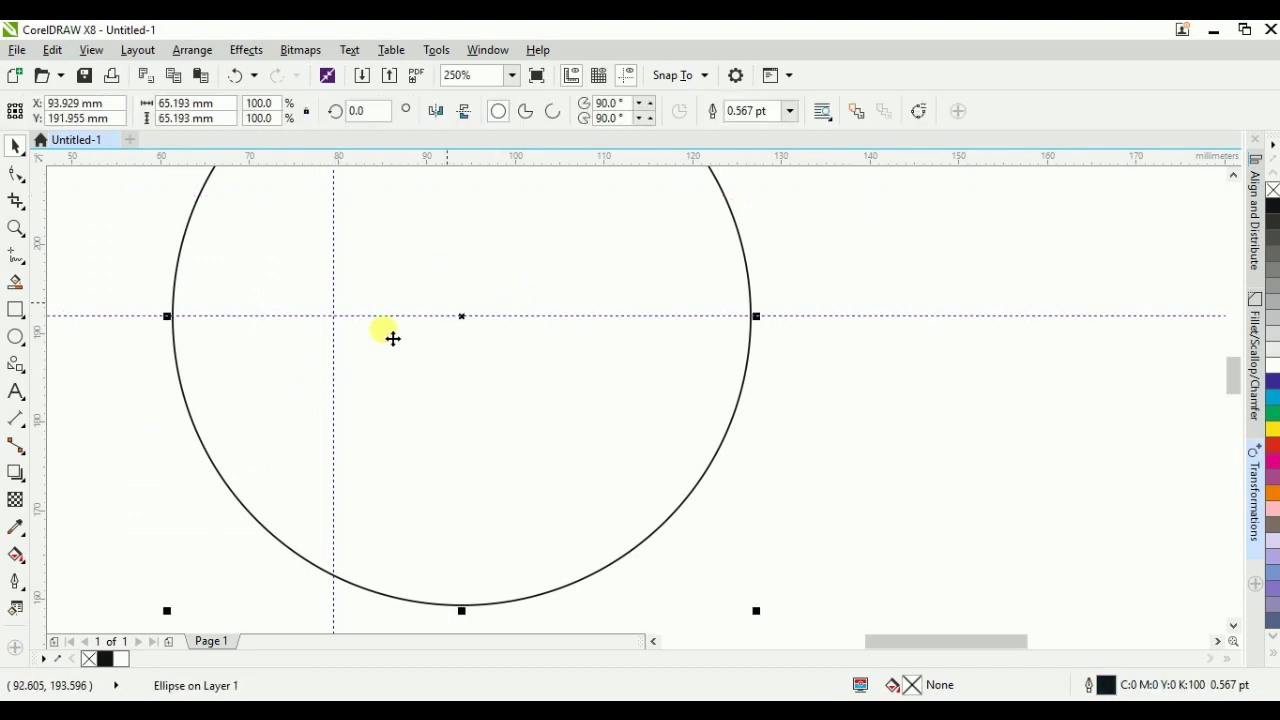
pyautogui.moveTo(332, 600); pyautogui.dragTo(455, 601)
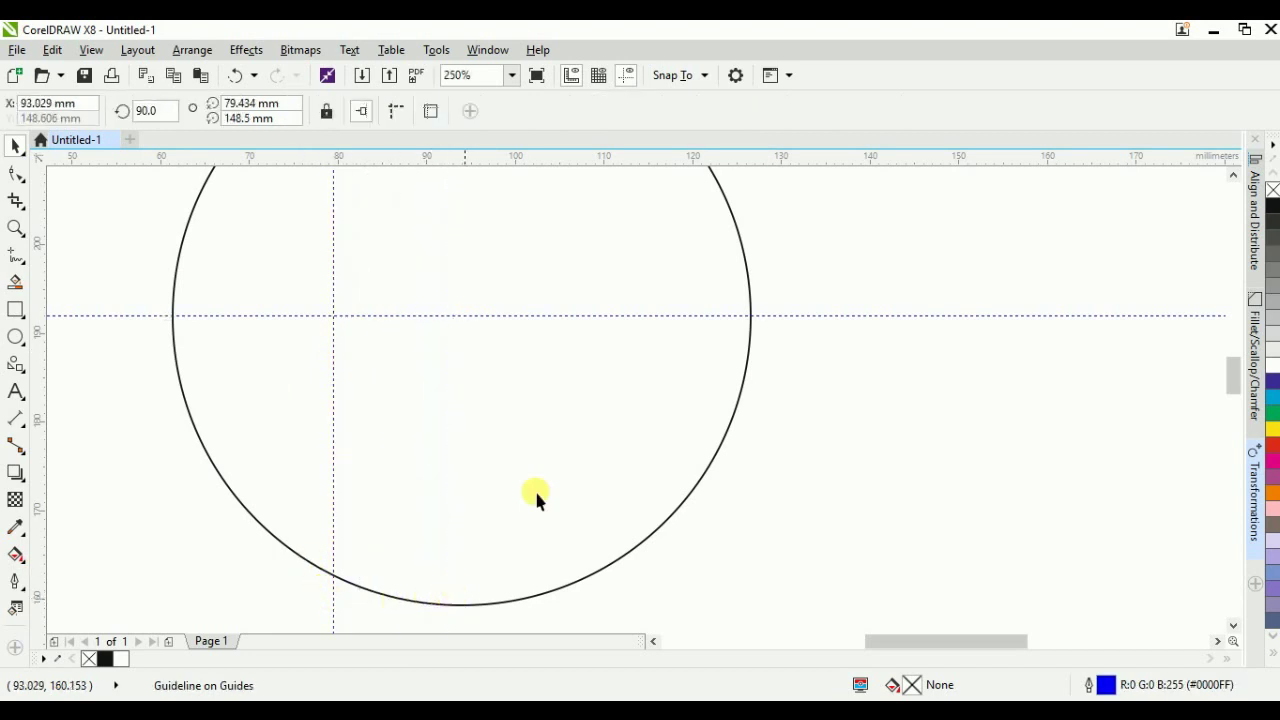
pyautogui.scroll(2, 457, 309)
pyautogui.moveTo(457, 309); pyautogui.dragTo(471, 312)
pyautogui.click(653, 276)
pyautogui.scroll(-1, 495, 324)
pyautogui.click(916, 262)
pyautogui.press('Escape')
# Step: Shift the circle slightly up and to the right so its center lies at about X 94.2 mm, Y 193.2 mm
pyautogui.click(560, 354)
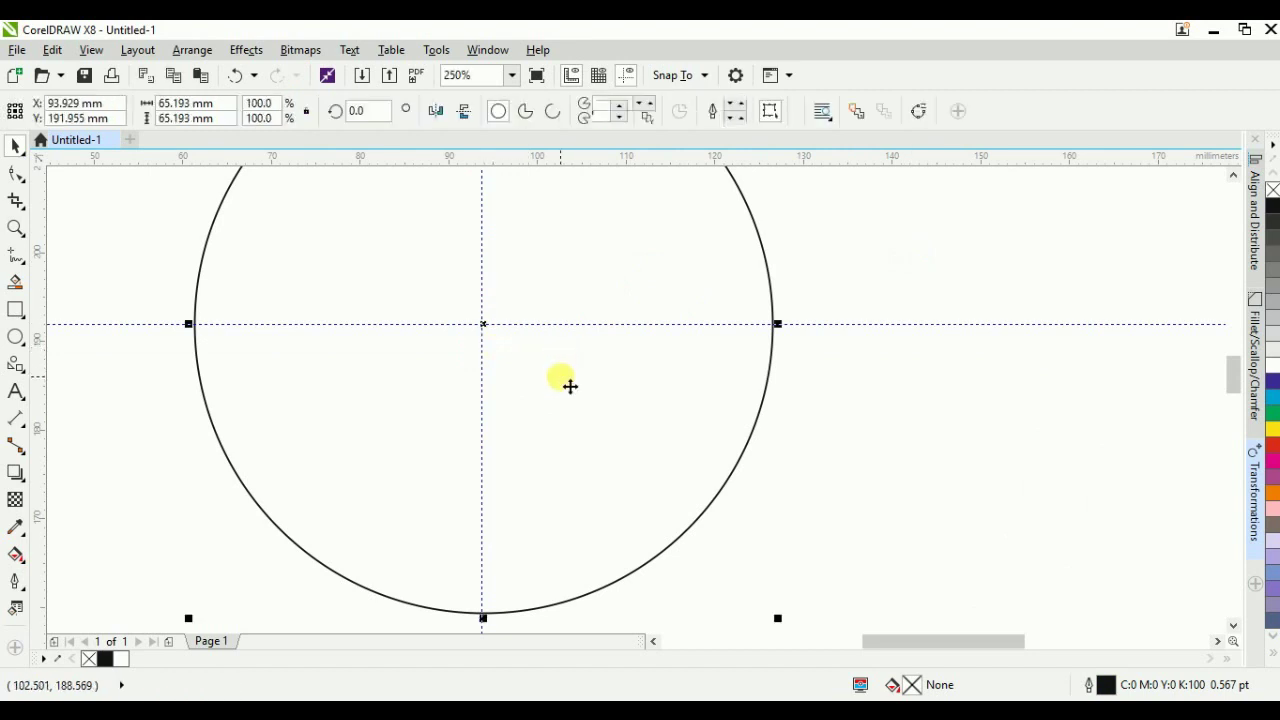
pyautogui.press('Left')
pyautogui.press('Up')
pyautogui.press('Up')
pyautogui.press('Up')
pyautogui.press('Up')
pyautogui.press('Up')
pyautogui.press('Up')
pyautogui.press('Up')
pyautogui.press('Up')
pyautogui.press('Up')
pyautogui.press('Right')
pyautogui.press('Up')
pyautogui.press('Up')
pyautogui.press('Up')
pyautogui.press('Up')
pyautogui.press('Up')
pyautogui.press('Up')
pyautogui.press('Up')
pyautogui.press('Up')
pyautogui.press('Up')
pyautogui.press('Up')
pyautogui.press('Up')
pyautogui.press('Down')
pyautogui.press('Down')
pyautogui.press('Down')
pyautogui.press('Down')
pyautogui.press('Down')
pyautogui.press('Down')
pyautogui.press('Down')
pyautogui.press('Down')
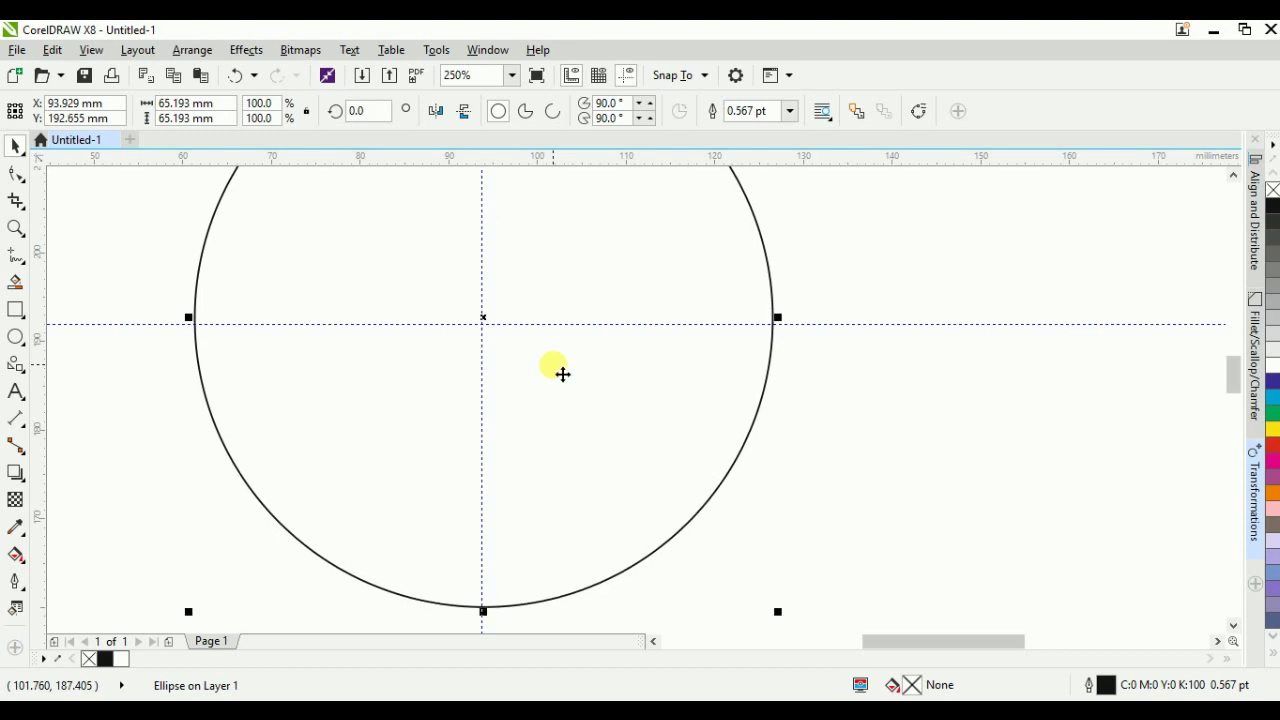
pyautogui.moveTo(553, 395); pyautogui.dragTo(556, 390)
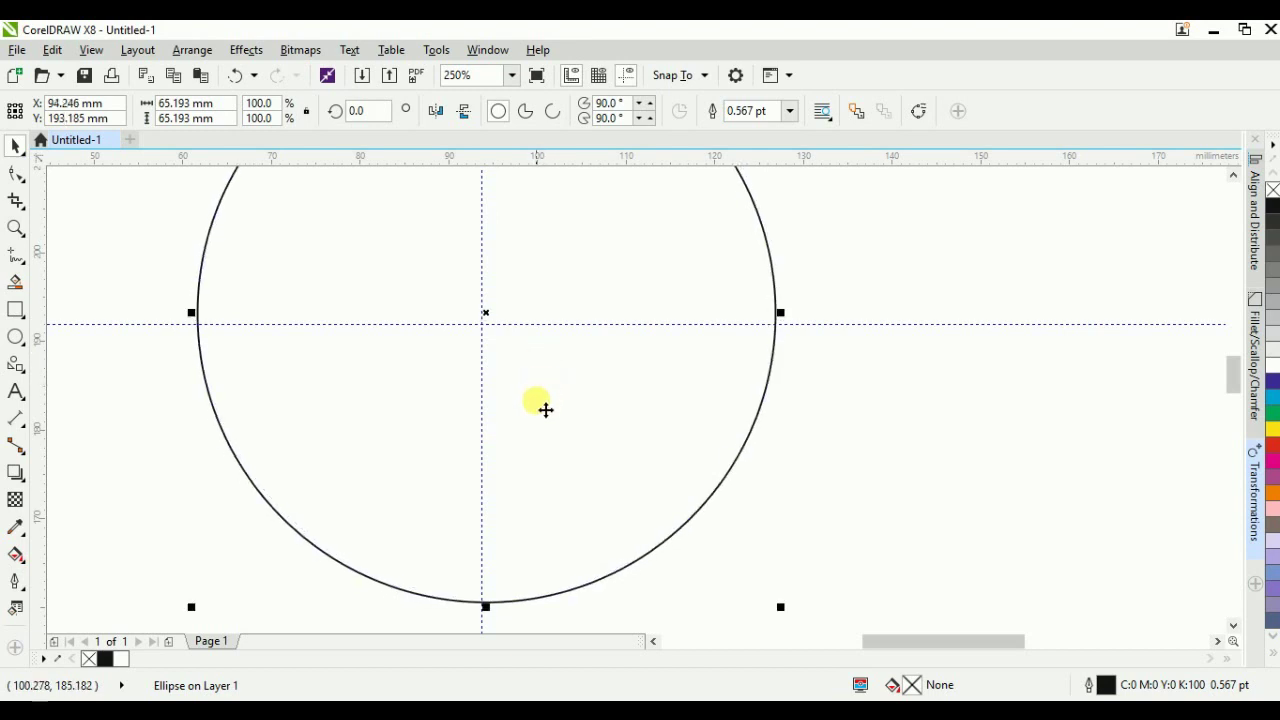
# Step: Realign both guidelines with the shifted circle's center, vertical at about 94.2 mm and horizontal at about 192.9 mm
pyautogui.scroll(1, 430, 309)
pyautogui.scroll(1, 519, 336)
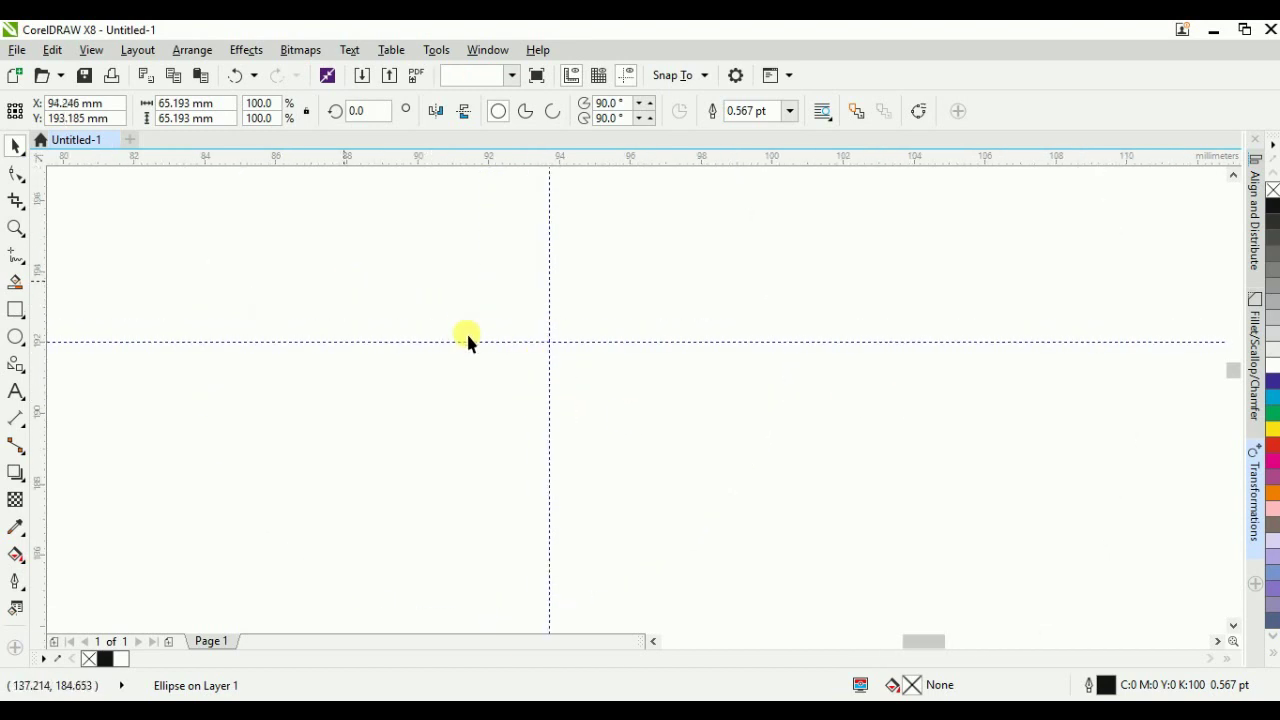
pyautogui.click(344, 281)
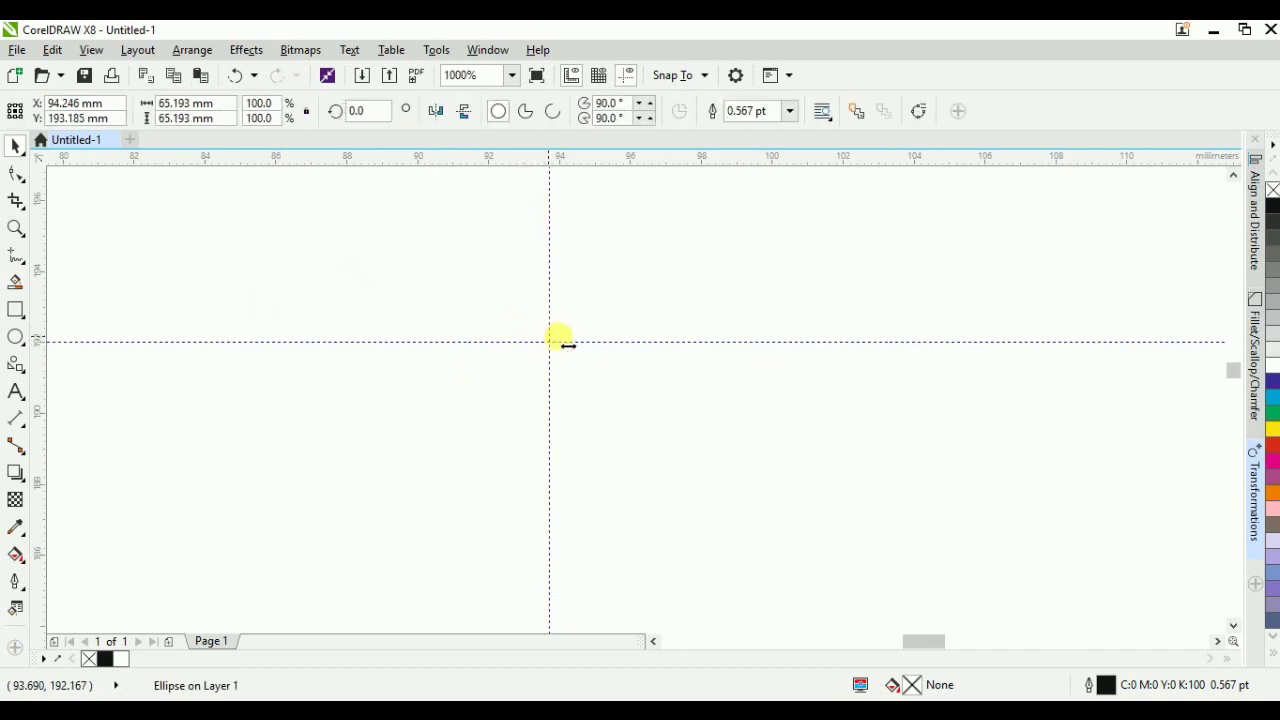
pyautogui.moveTo(549, 337); pyautogui.dragTo(567, 336)
pyautogui.click(526, 343)
pyautogui.click(541, 407)
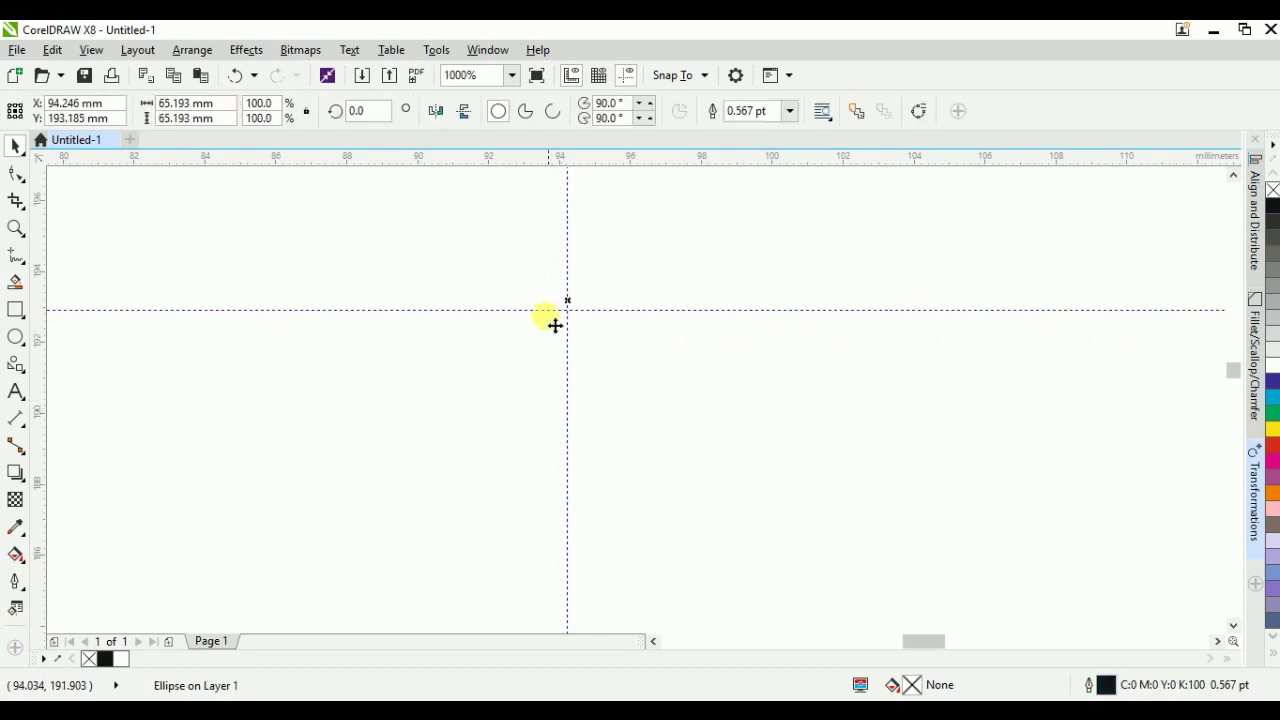
pyautogui.moveTo(543, 310)
pyautogui.mouseDown()
pyautogui.moveTo(543, 298)
pyautogui.moveTo(548, 309)
pyautogui.mouseUp()
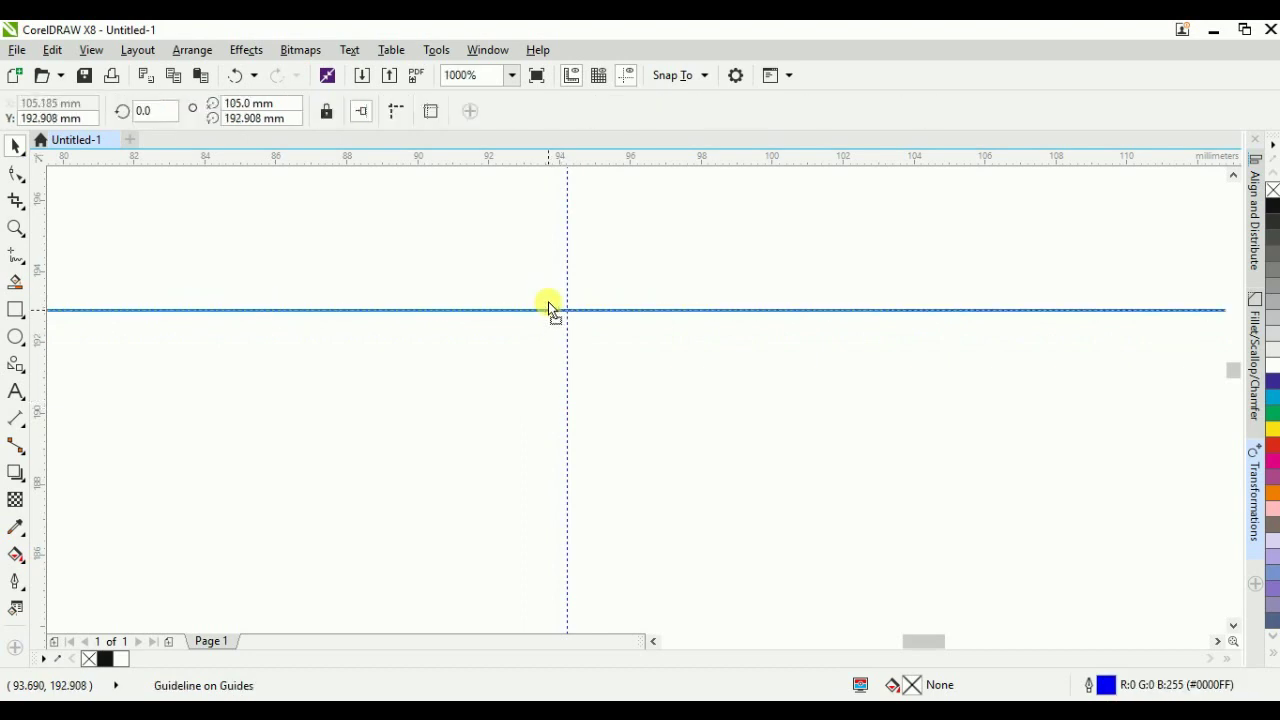
pyautogui.scroll(-2, 494, 357)
pyautogui.click(646, 426)
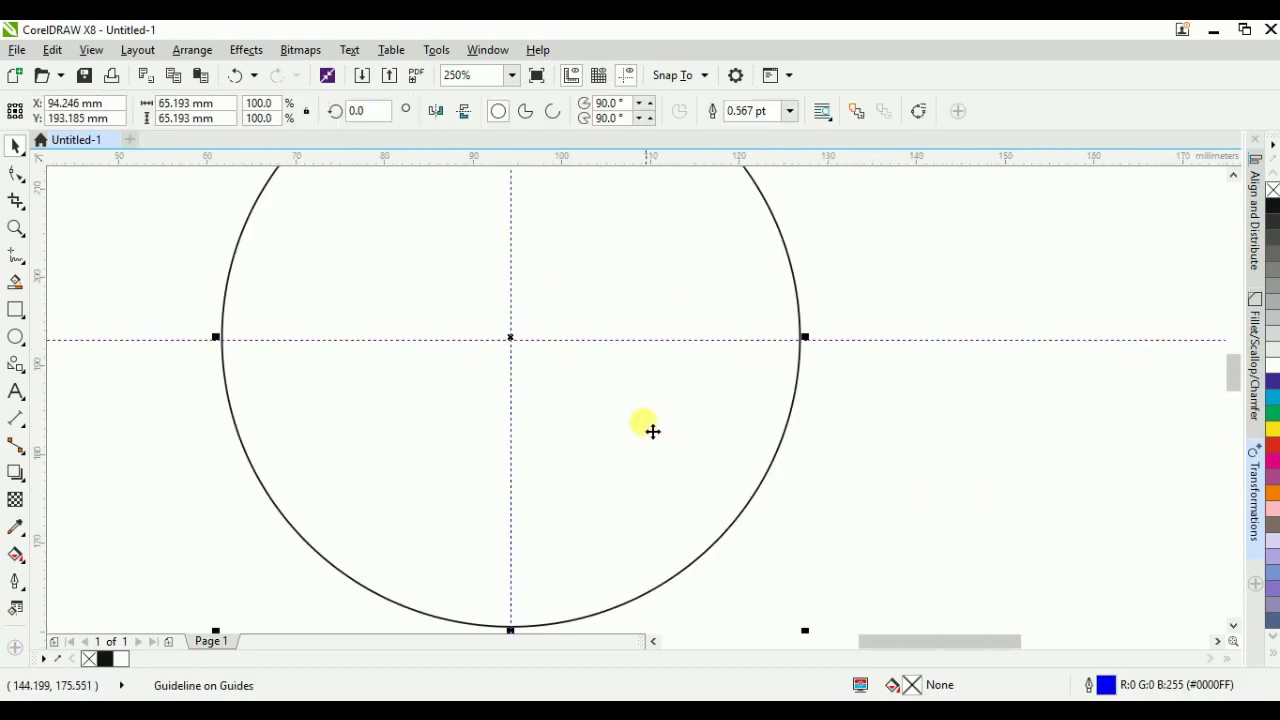
pyautogui.scroll(-2, 580, 409)
pyautogui.click(621, 319)
pyautogui.scroll(2, 600, 330)
pyautogui.scroll(-2, 583, 334)
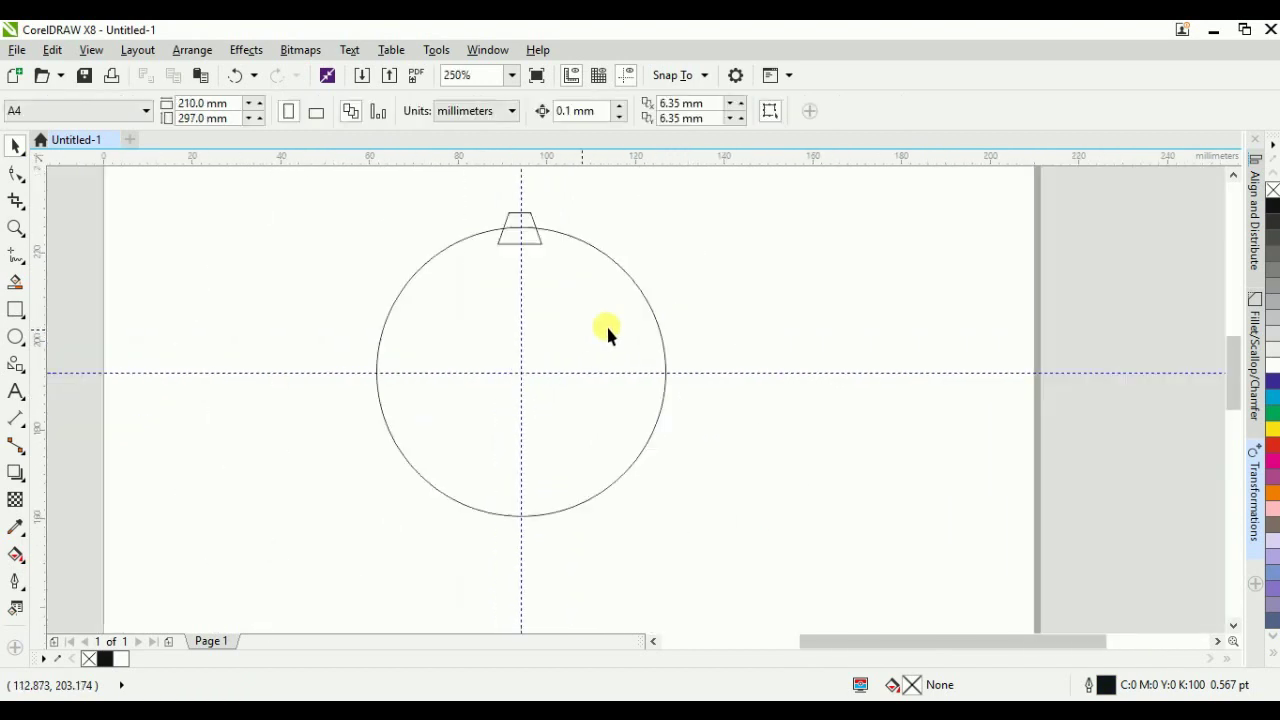
# Step: Move the trapezoid's rotation center to the intersection of the guidelines at the circle's center
pyautogui.moveTo(589, 200); pyautogui.dragTo(417, 274)
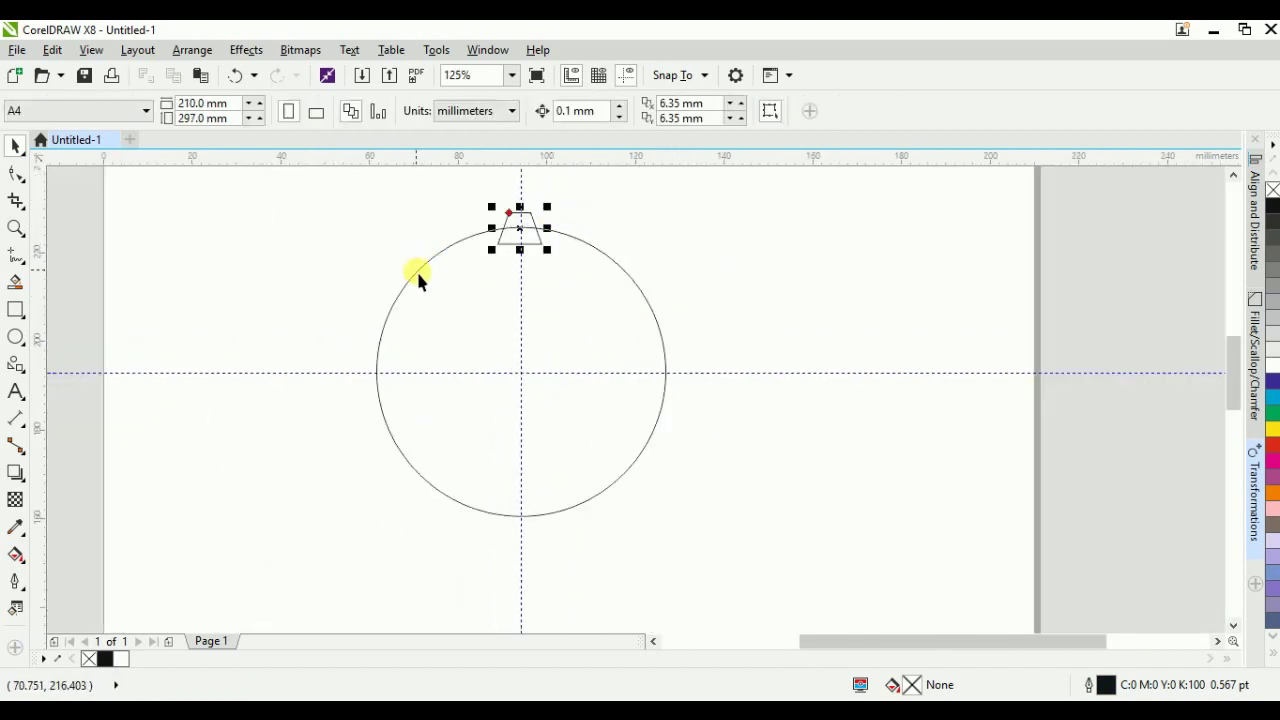
pyautogui.scroll(2, 548, 248)
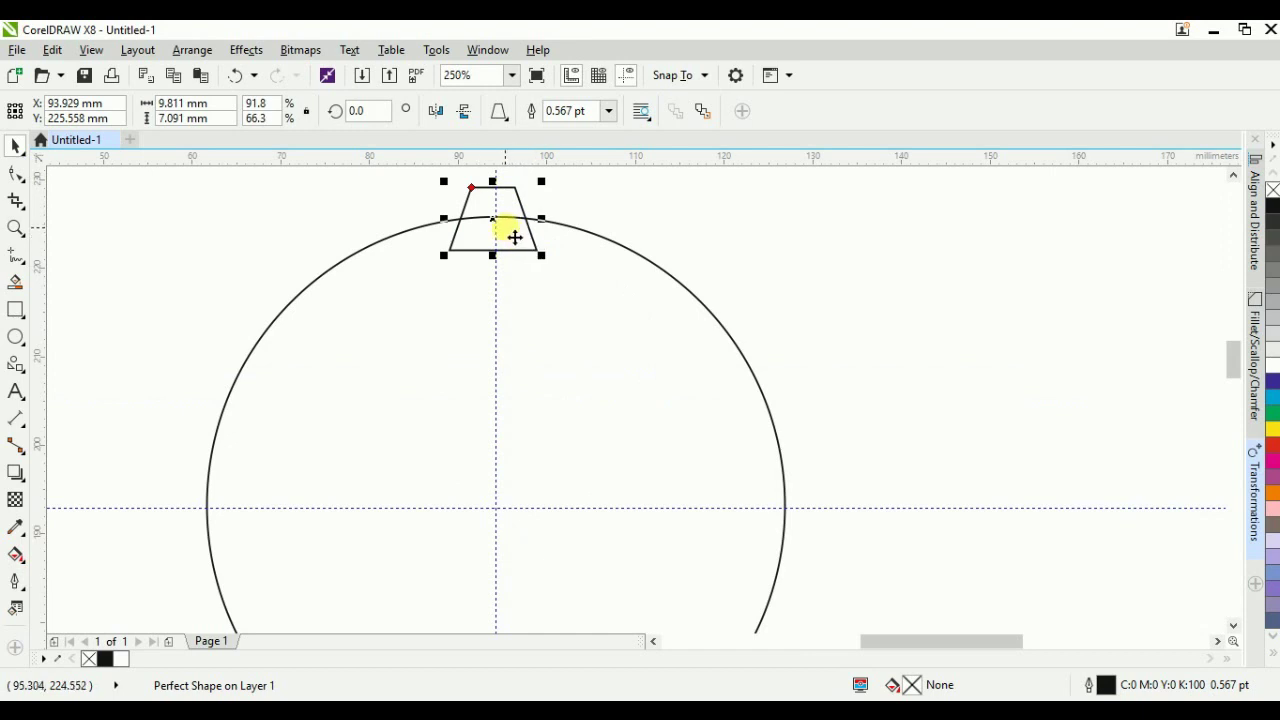
pyautogui.click(513, 232)
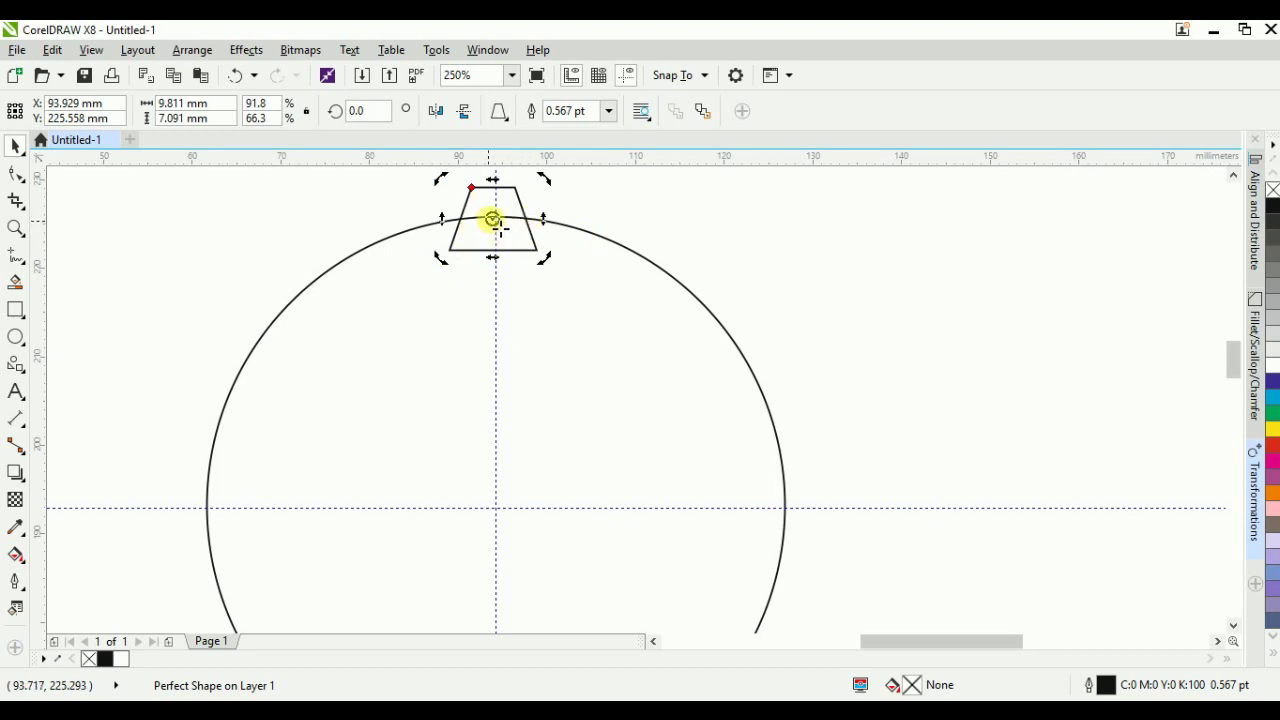
pyautogui.moveTo(495, 222)
pyautogui.mouseDown()
pyautogui.moveTo(505, 522)
pyautogui.moveTo(496, 508)
pyautogui.mouseUp()
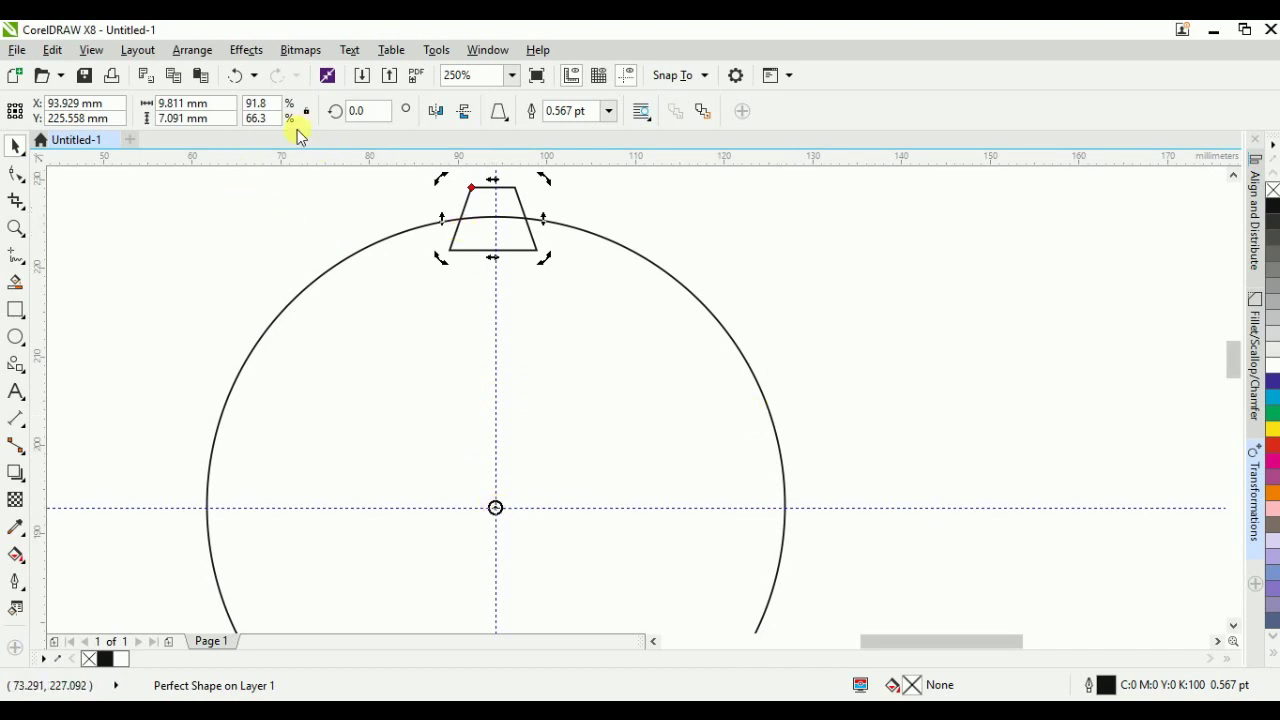
# Step: Open the Rotate settings of the Transformations docker for the trapezoid tooth
pyautogui.click(192, 50)
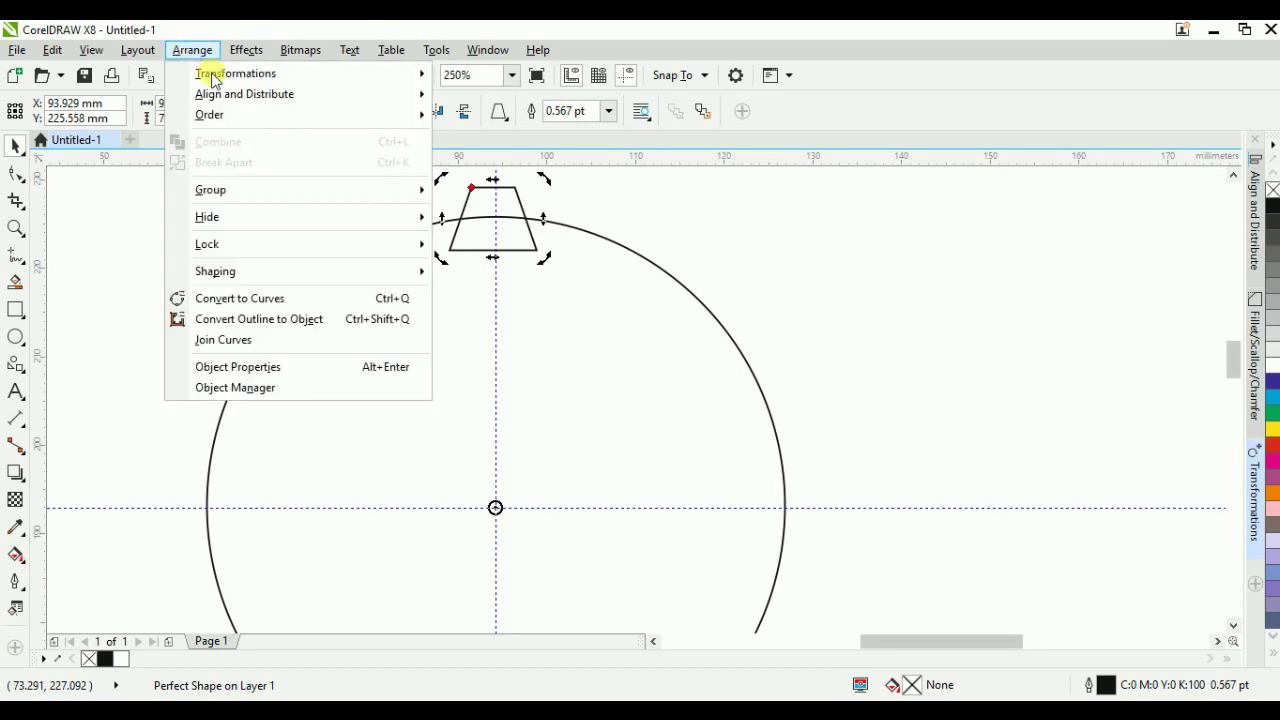
pyautogui.moveTo(213, 80)
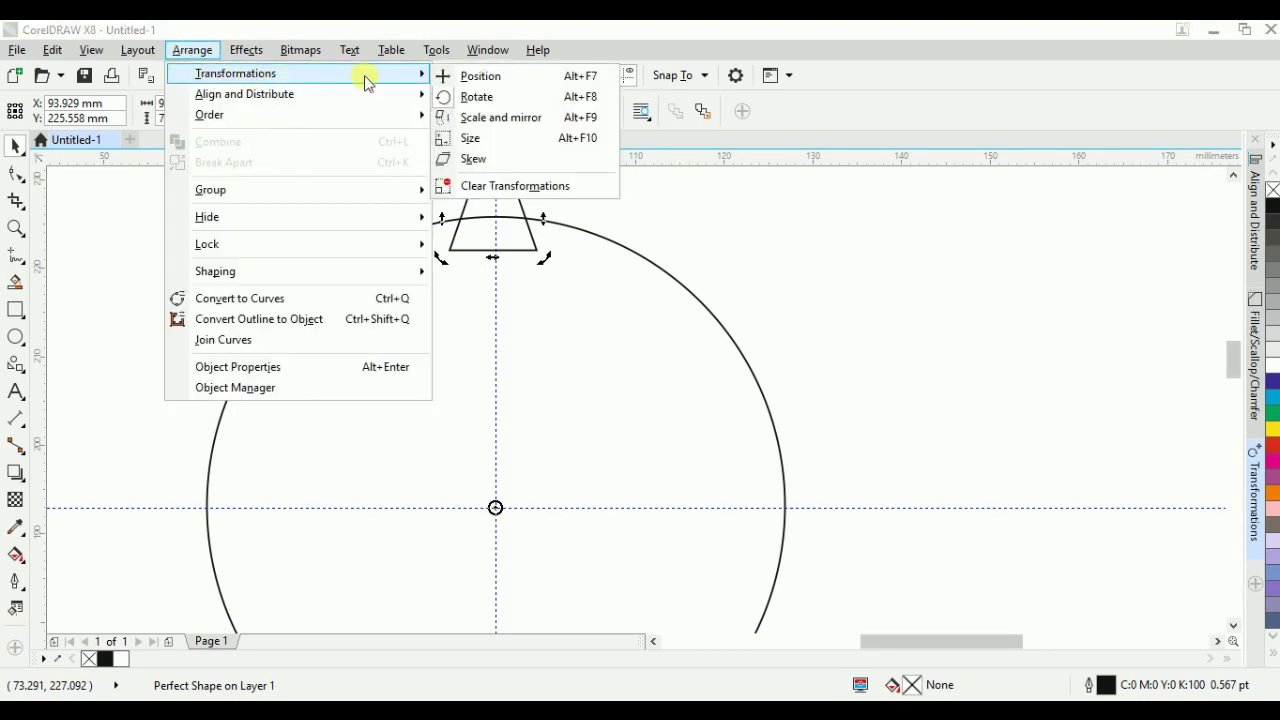
pyautogui.click(481, 84)
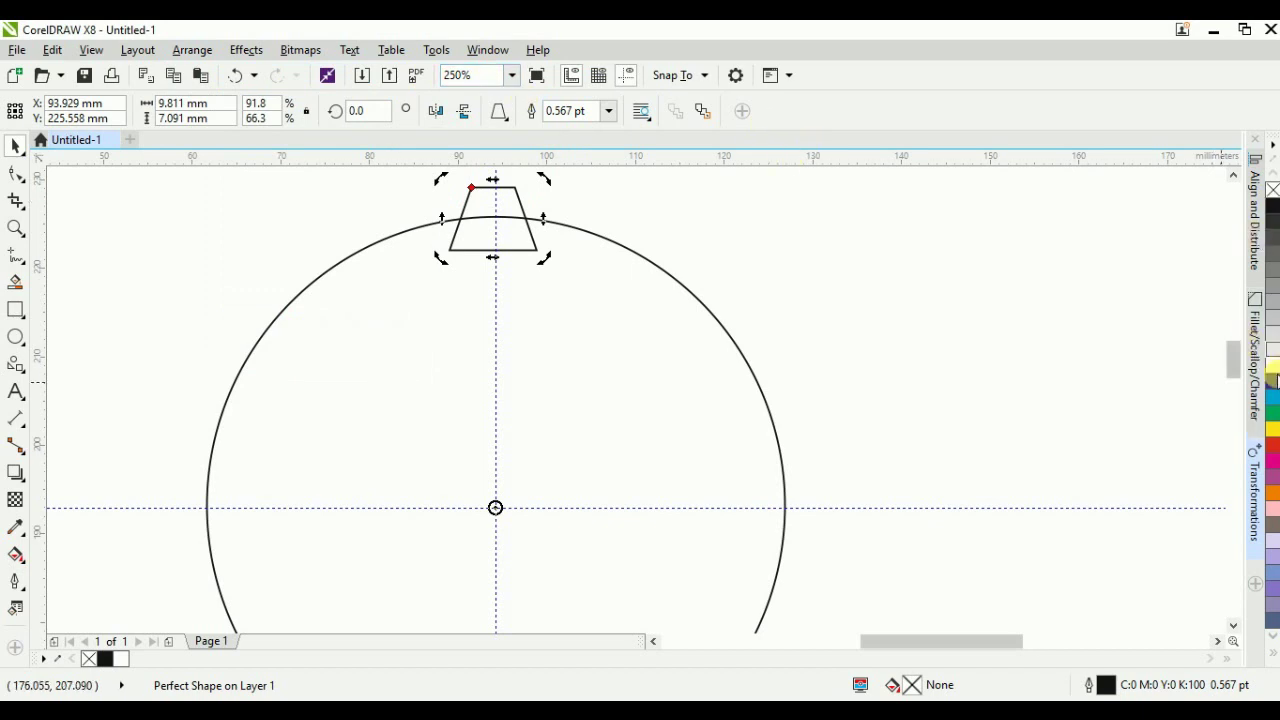
pyautogui.click(1251, 465)
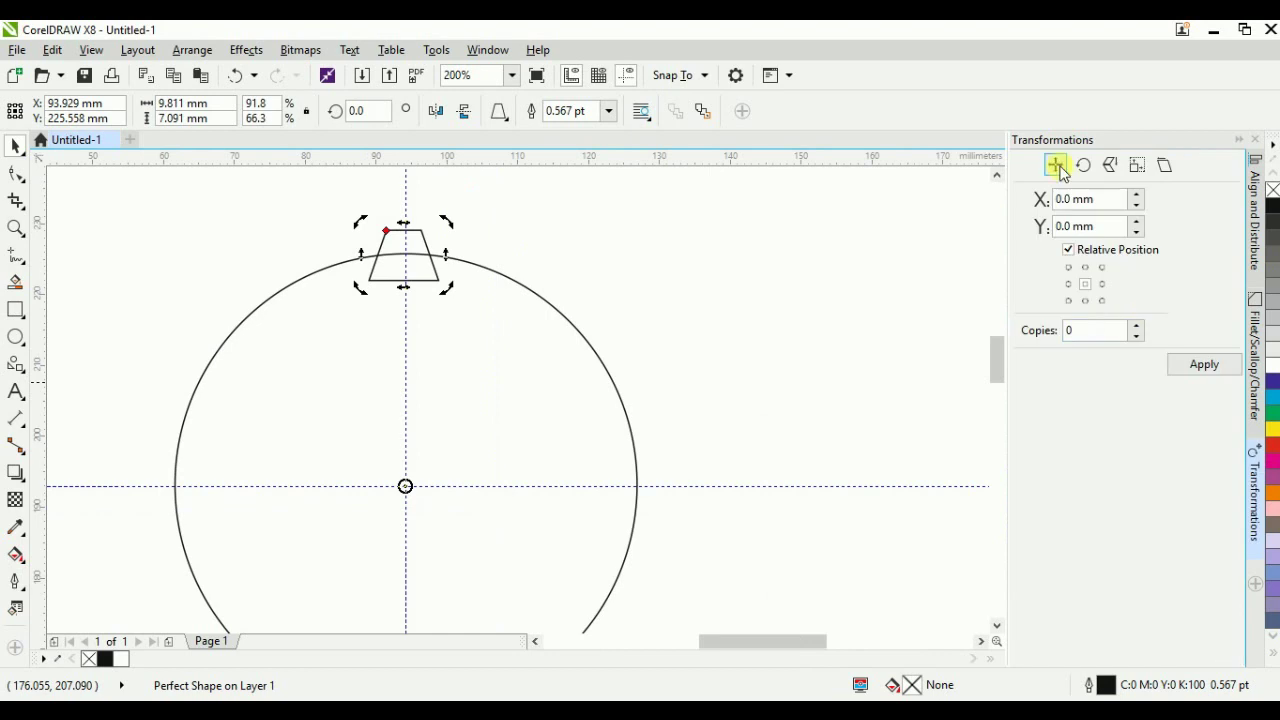
pyautogui.click(1085, 170)
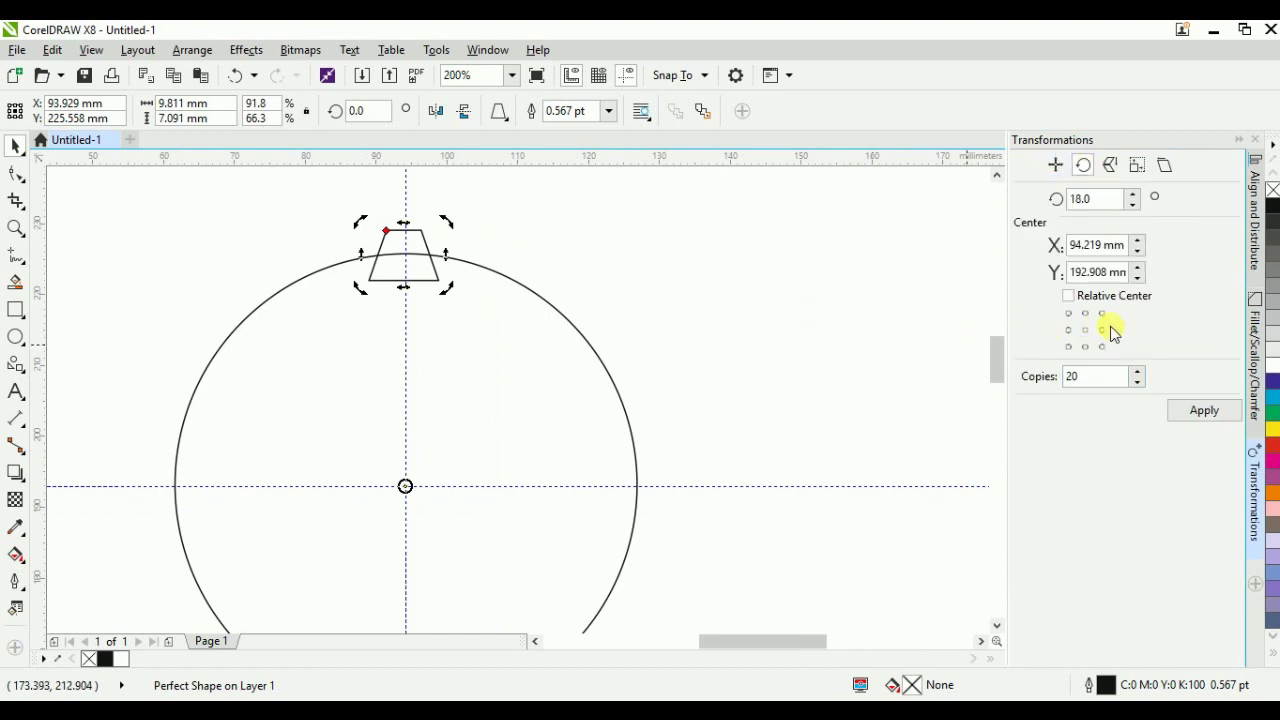
# Step: Set the number of rotated trapezoid copies to 20
pyautogui.moveTo(490, 201); pyautogui.dragTo(278, 318)
pyautogui.doubleClick(1100, 376)
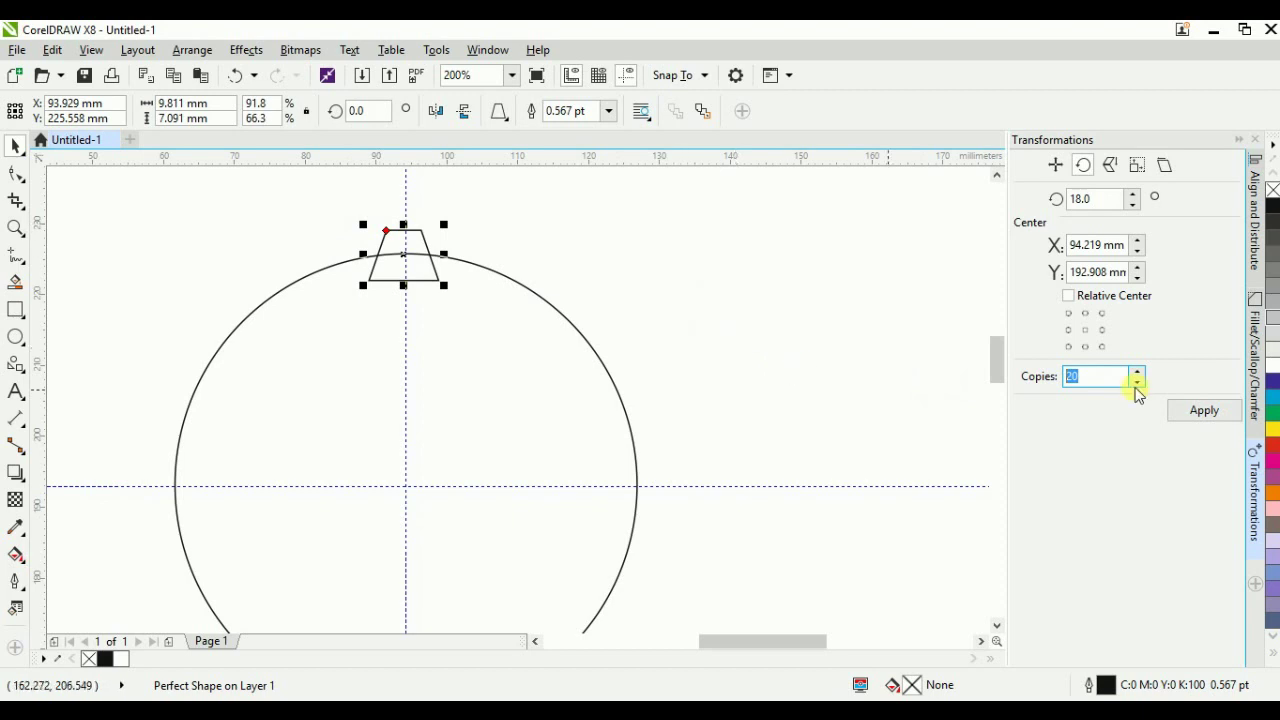
pyautogui.moveTo(1109, 387); pyautogui.dragTo(951, 380)
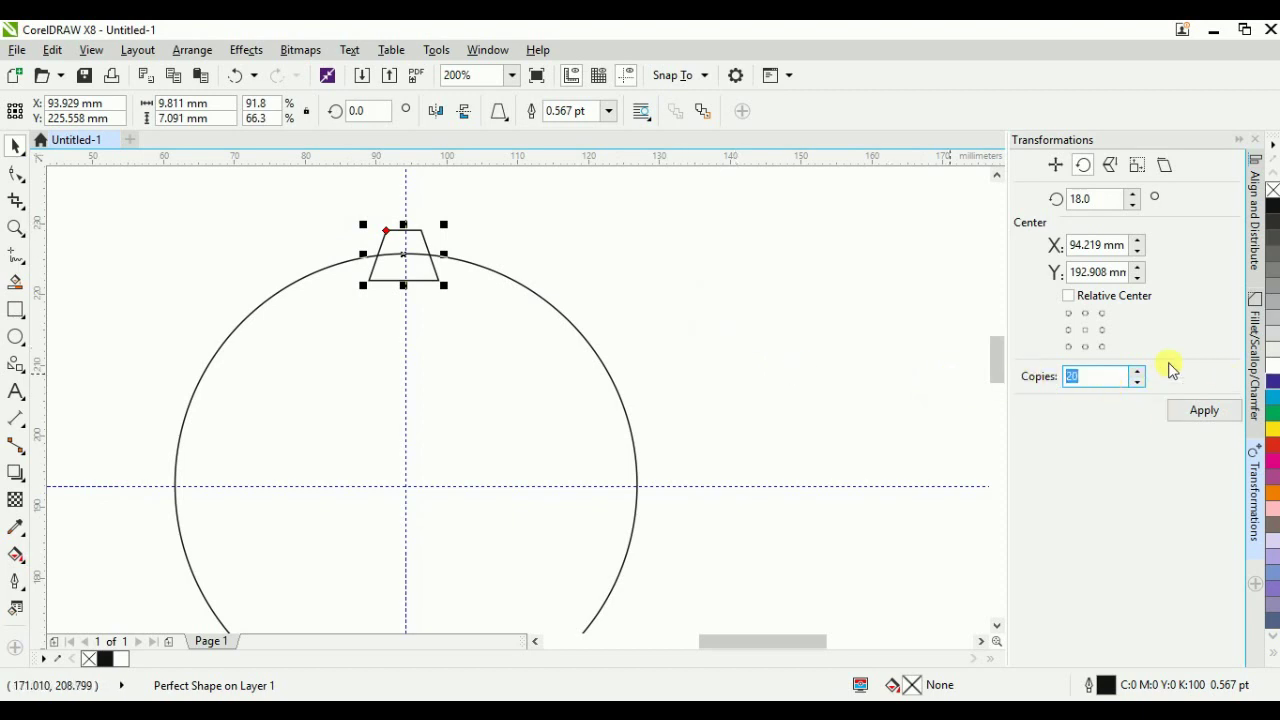
pyautogui.write('2')
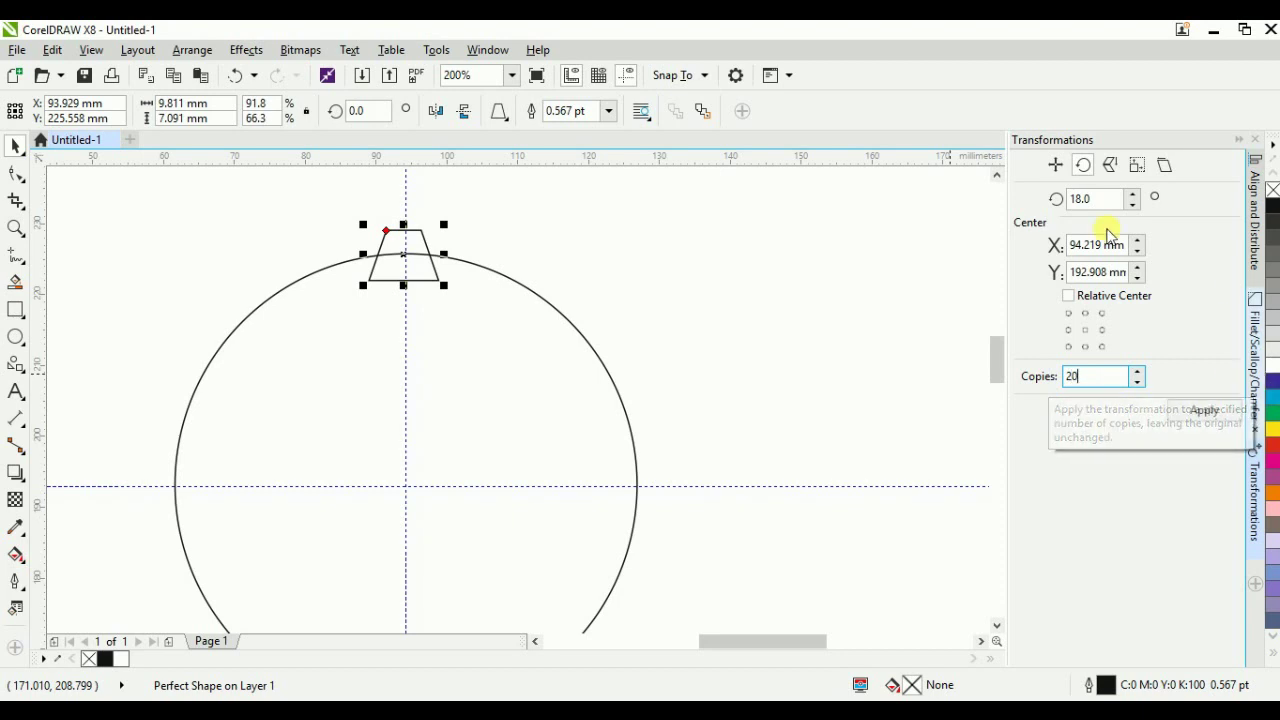
# Step: Set the rotation angle to 18 degrees and create the trapezoid copies around the circle's center
pyautogui.moveTo(1100, 198); pyautogui.dragTo(1033, 199)
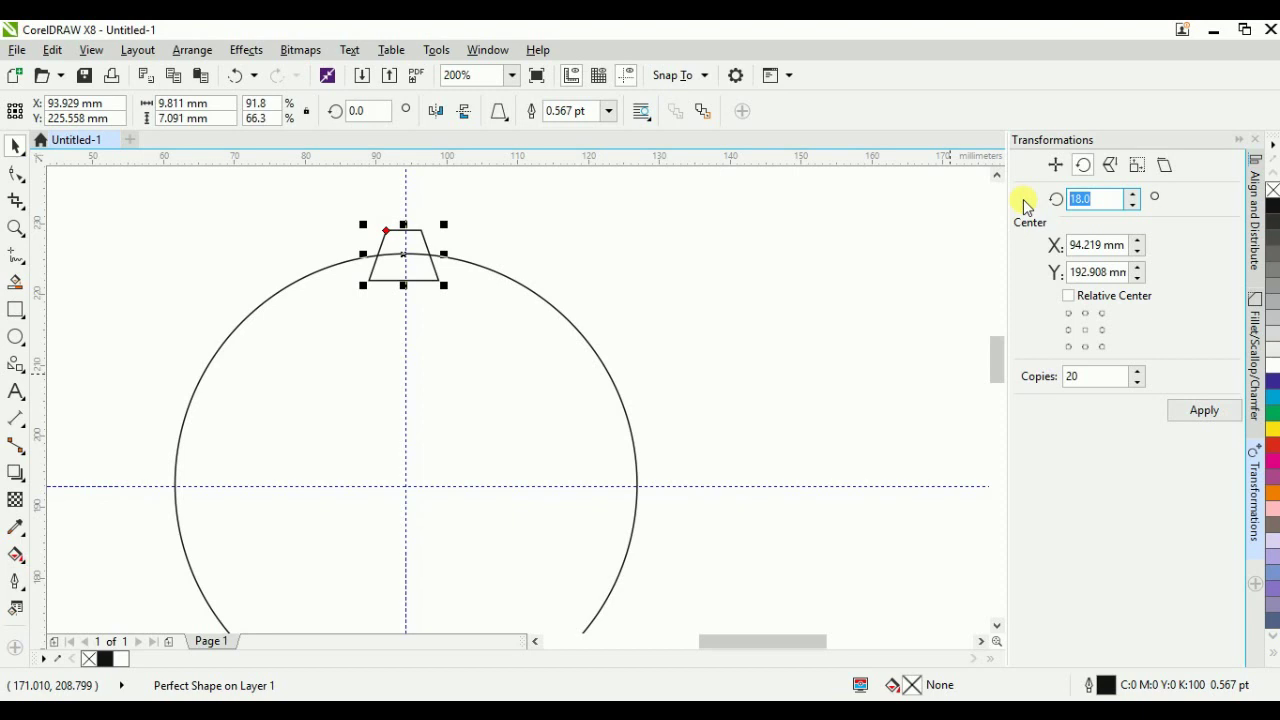
pyautogui.write('3')
pyautogui.press('Return')
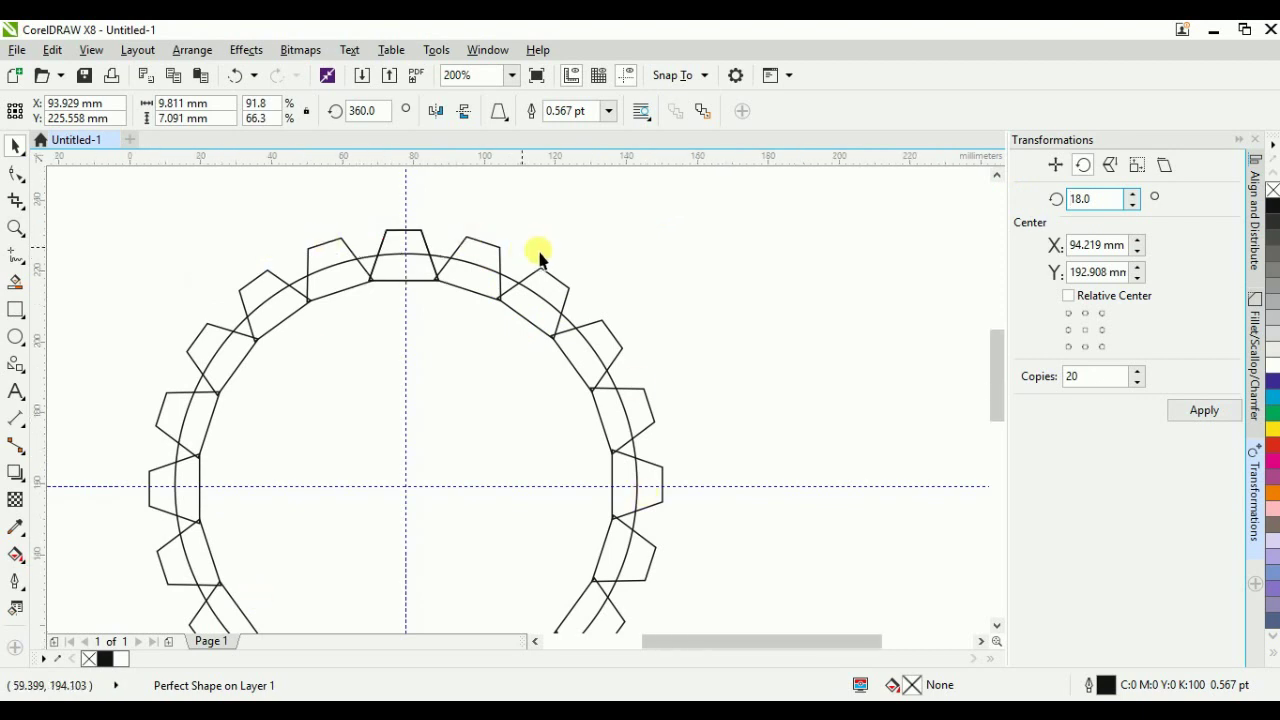
pyautogui.scroll(-1, 520, 248)
pyautogui.scroll(1, 422, 401)
pyautogui.click(395, 352)
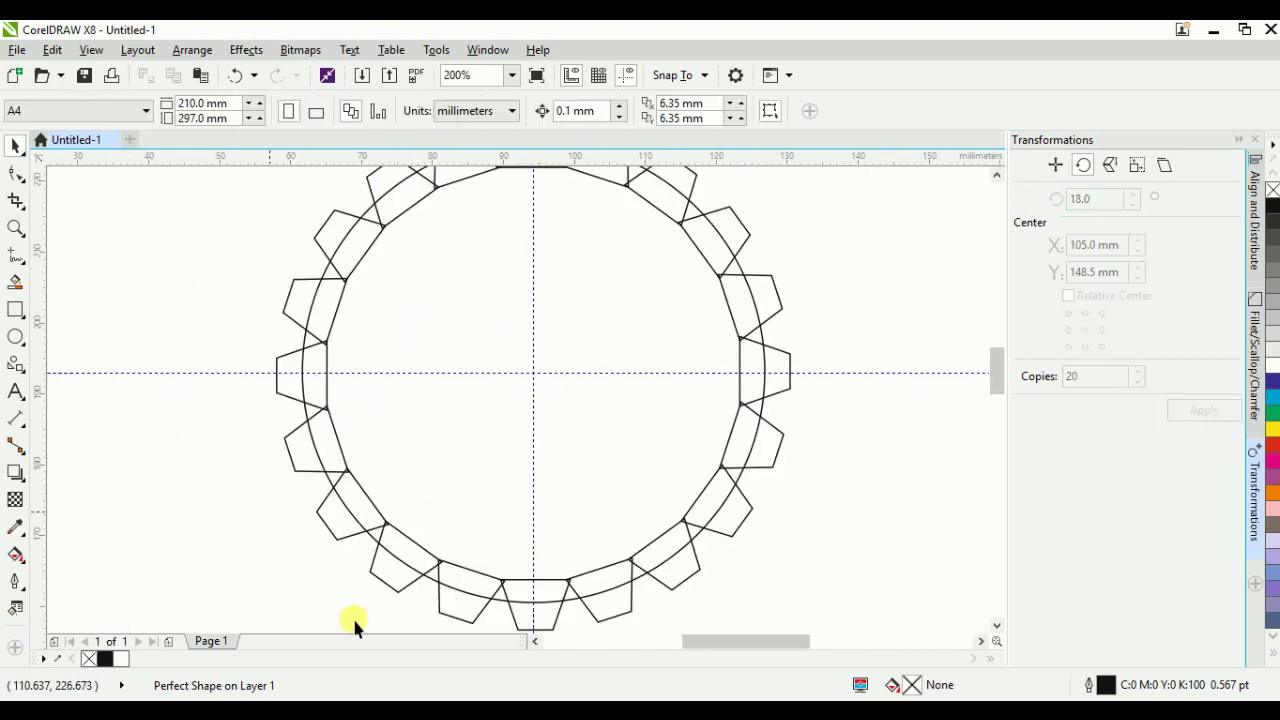
# Step: Fill the circle and all the trapezoid teeth with black and remove their outlines
pyautogui.scroll(-1, 490, 426)
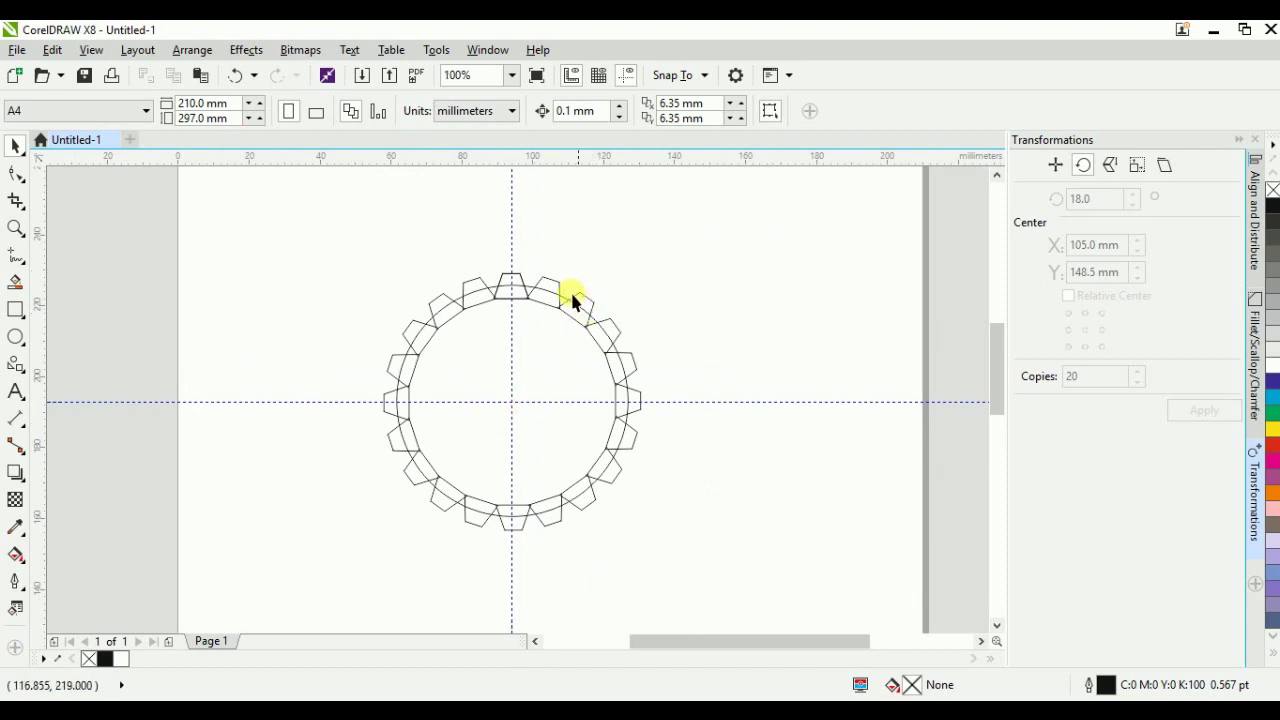
pyautogui.click(686, 267)
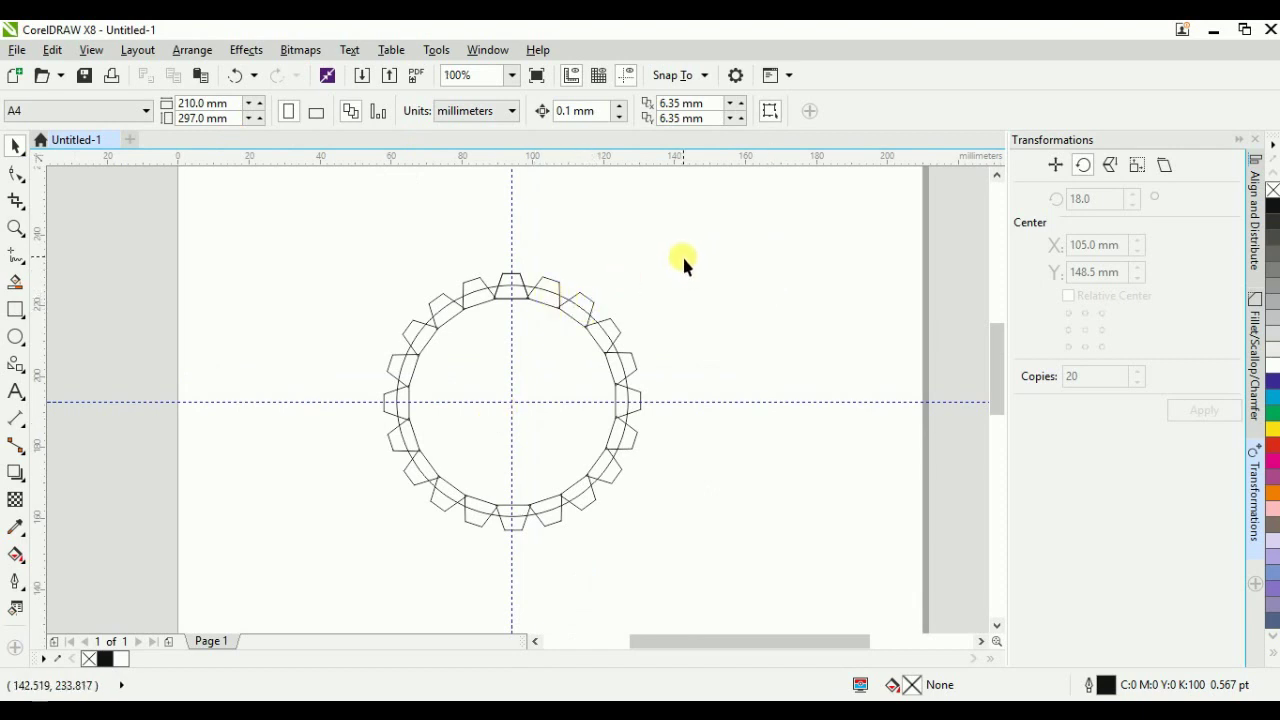
pyautogui.moveTo(729, 234); pyautogui.dragTo(180, 600)
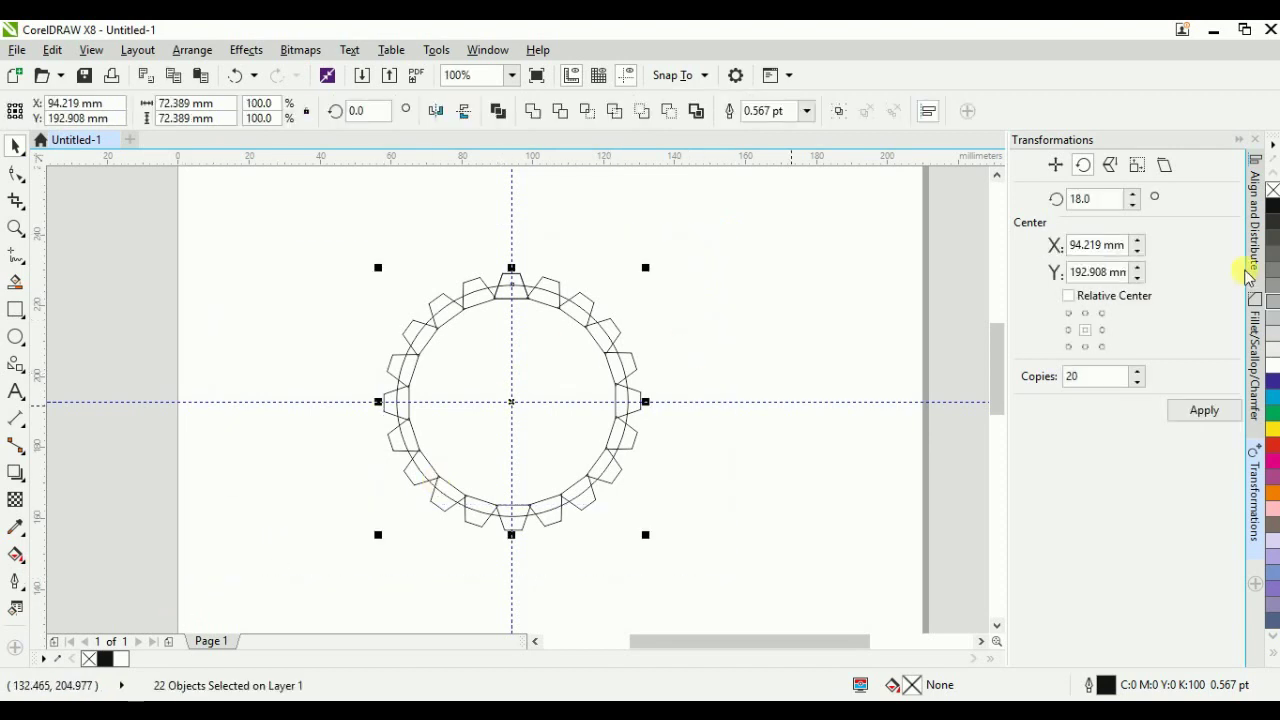
pyautogui.click(1271, 205)
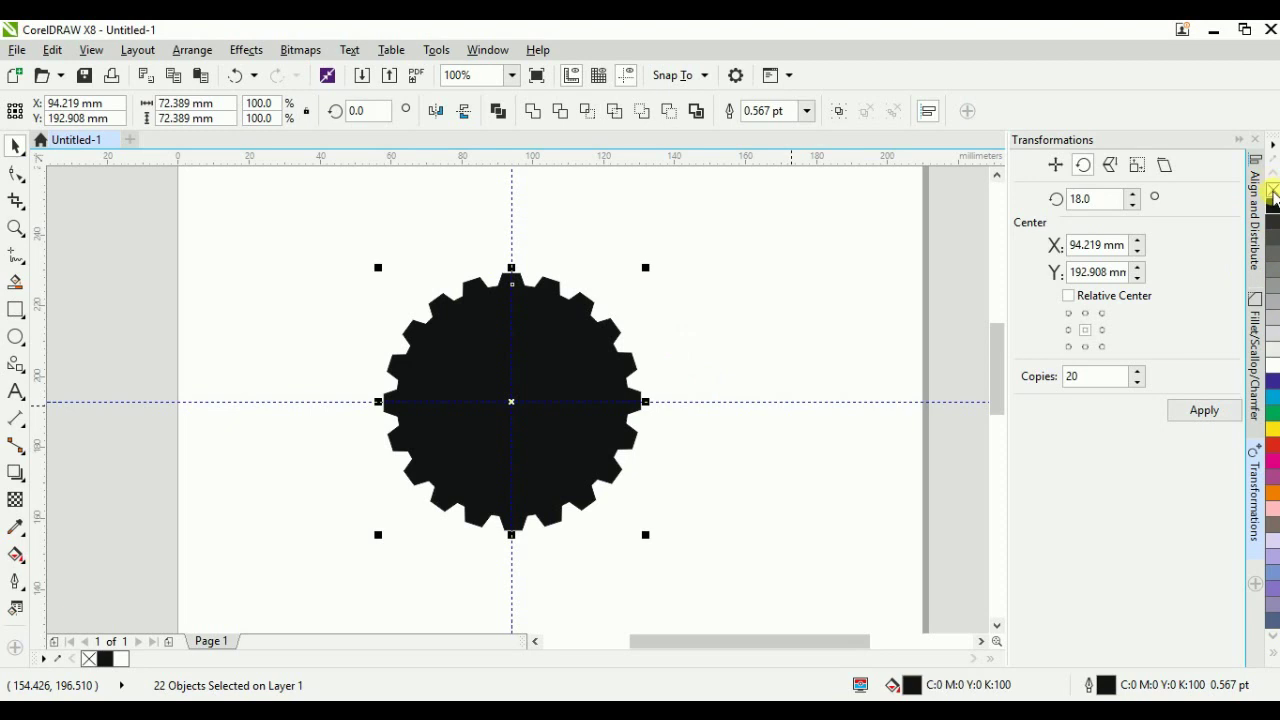
pyautogui.scroll(2, 718, 305)
pyautogui.click(718, 300)
pyautogui.scroll(-2, 645, 250)
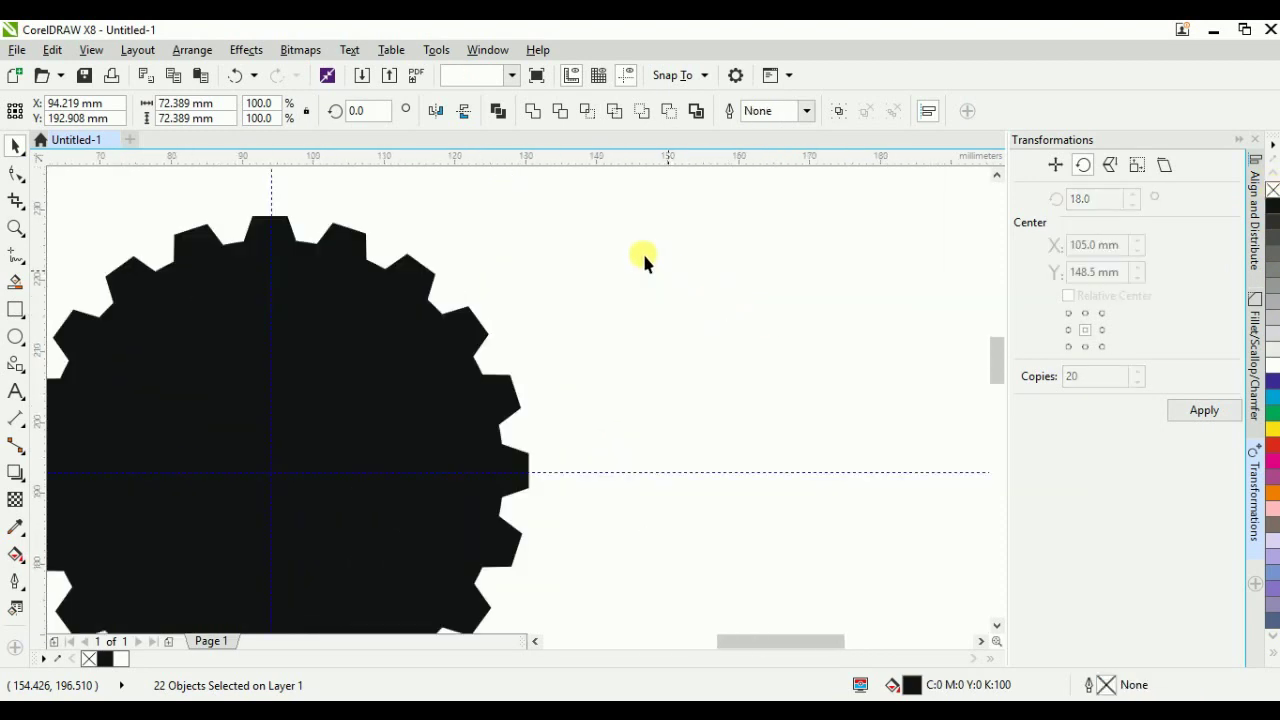
# Step: Weld the circle and all the teeth into one gear shape
pyautogui.hotkey('ctrl', 'a')
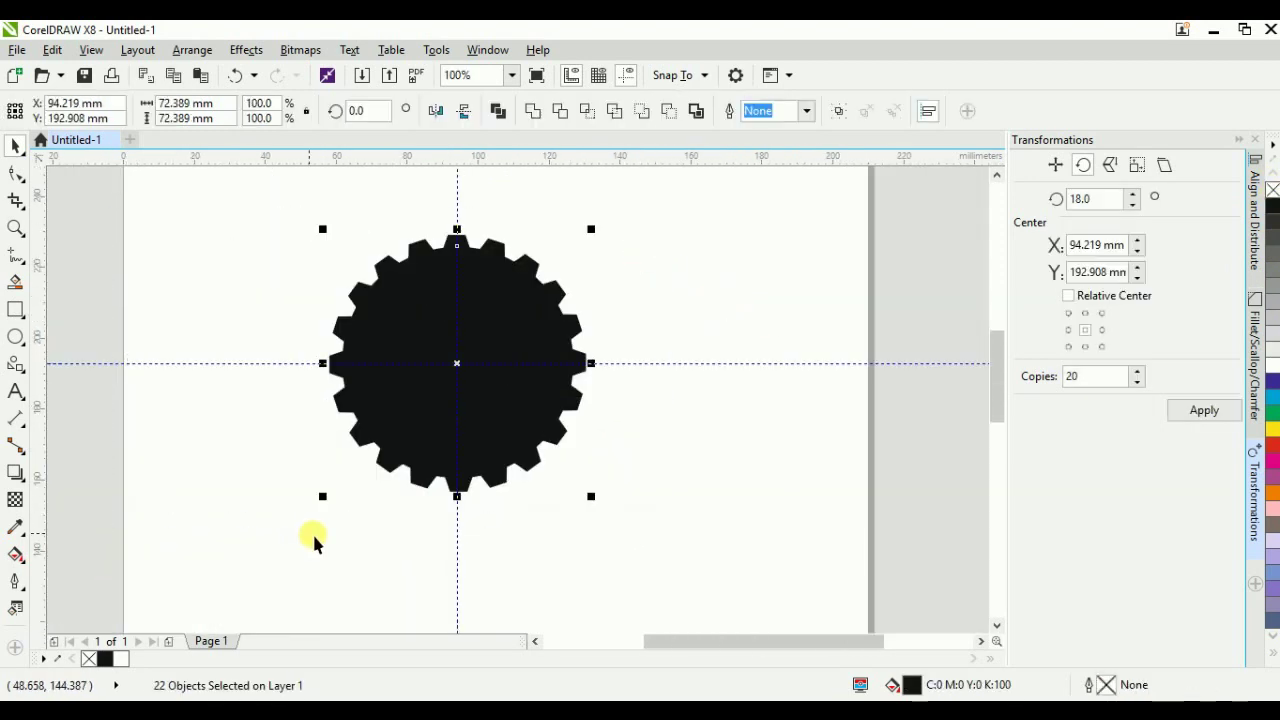
pyautogui.click(533, 117)
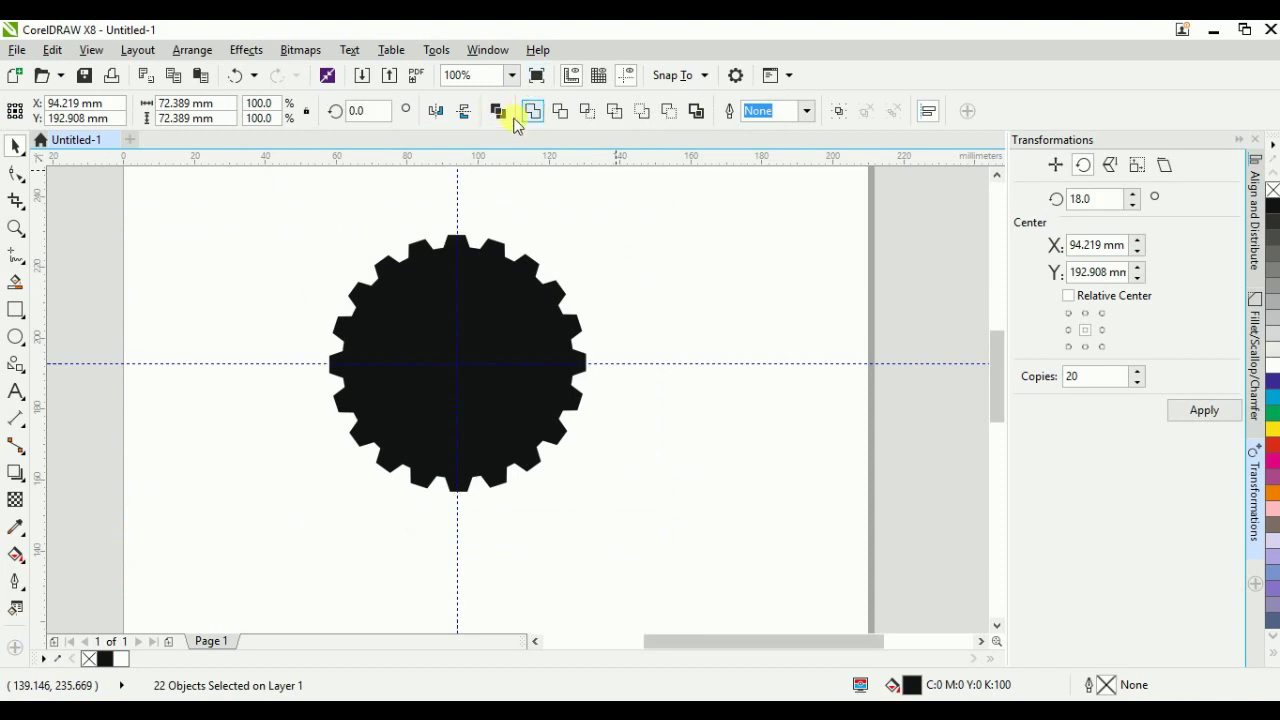
pyautogui.click(680, 282)
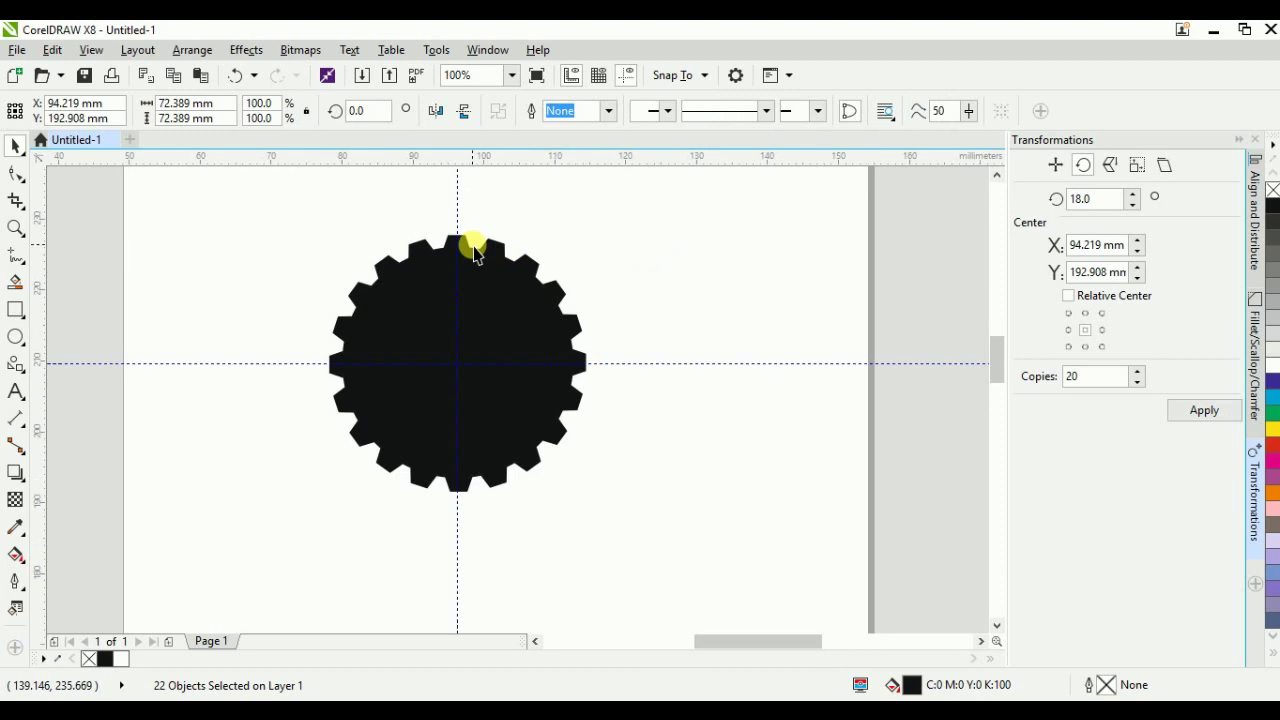
# Step: Collapse the Transformations docker and open the Fillet/Scallop/Chamfer docker for the welded gear
pyautogui.scroll(4, 471, 249)
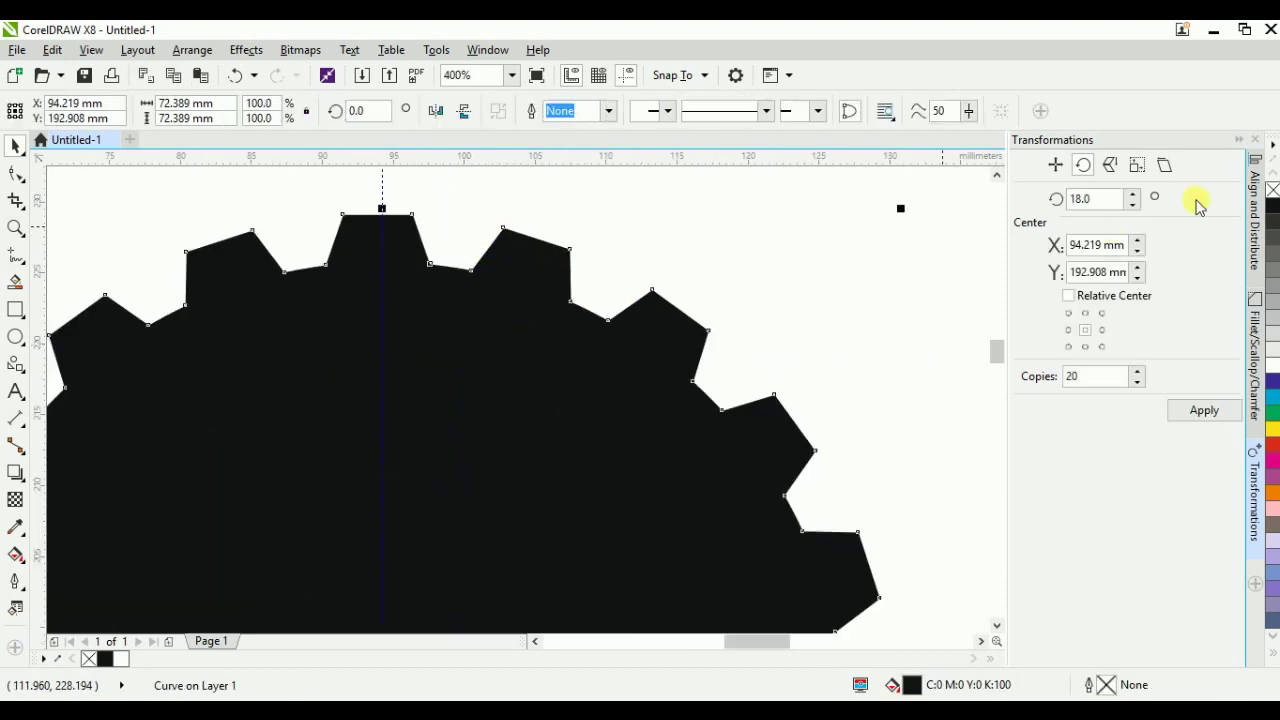
pyautogui.click(1238, 139)
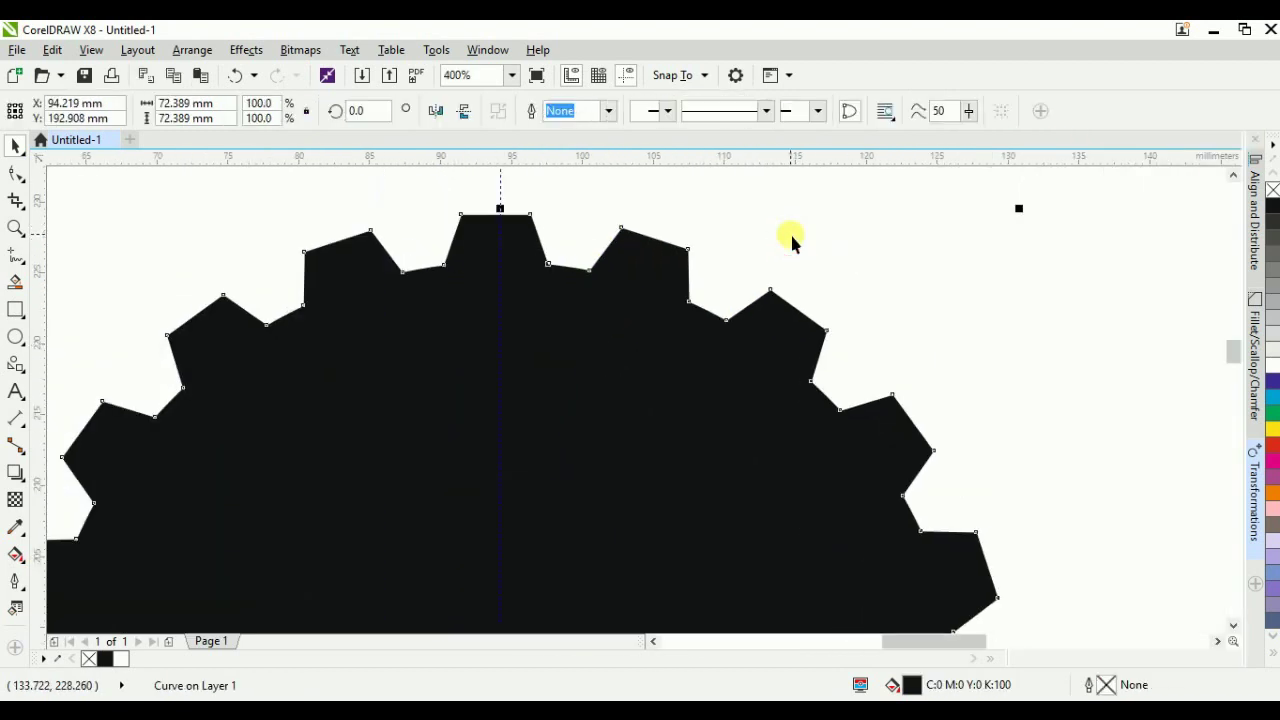
pyautogui.scroll(1, 643, 217)
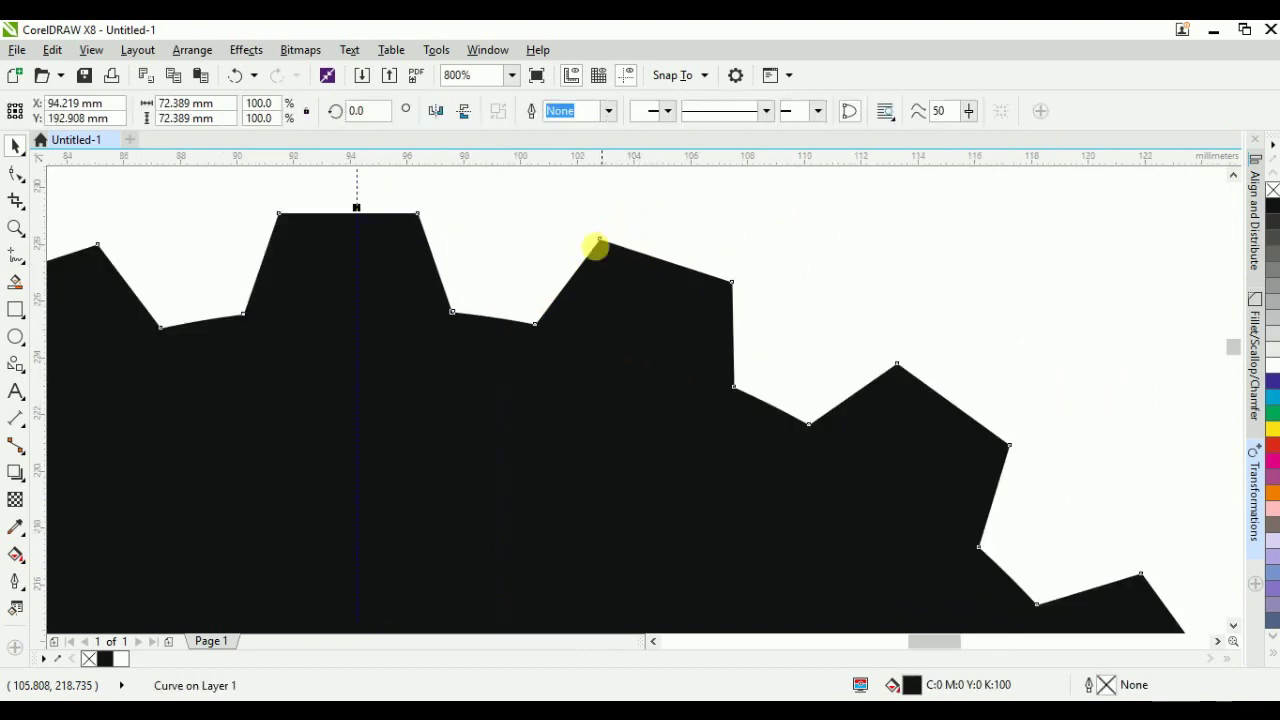
pyautogui.scroll(2, 594, 249)
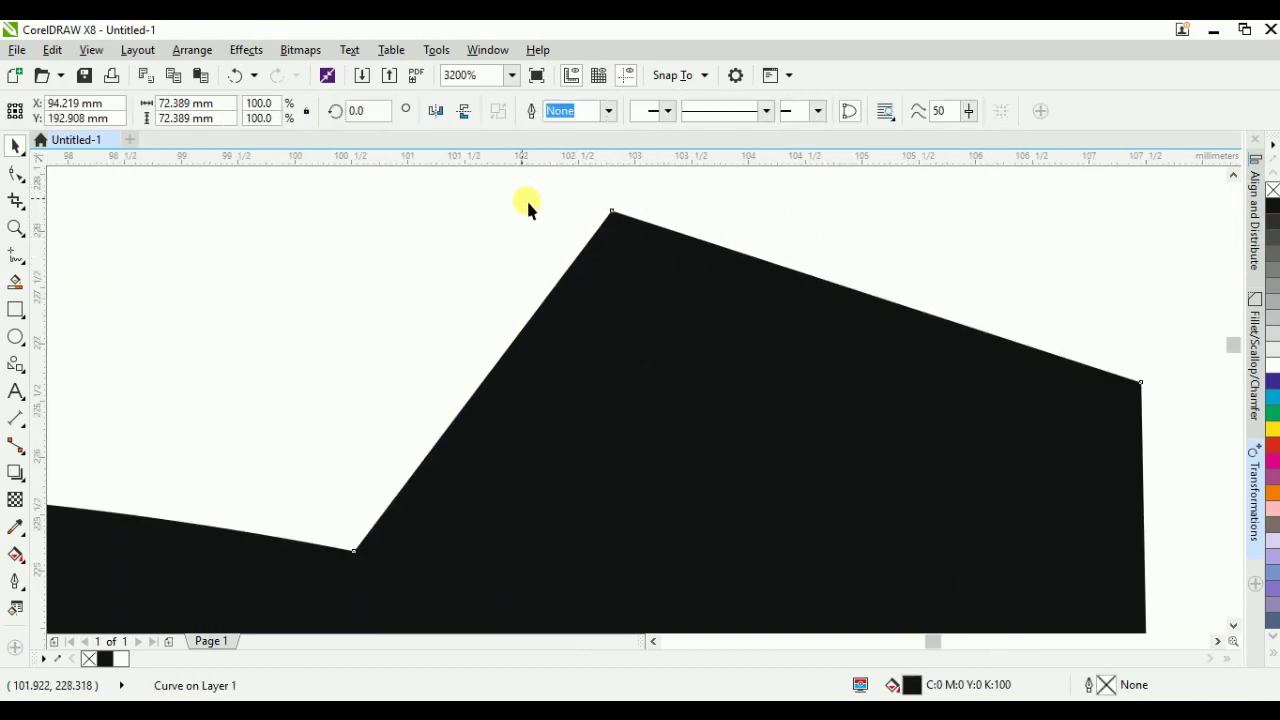
pyautogui.click(489, 50)
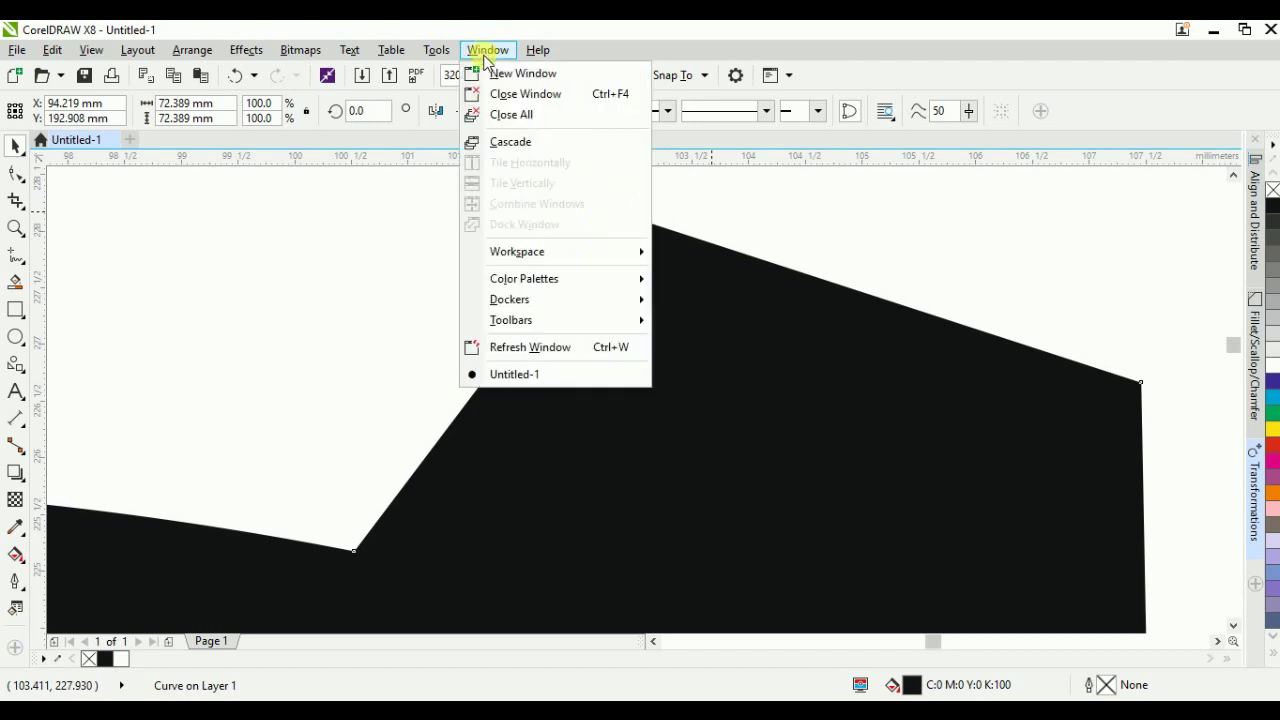
pyautogui.click(503, 282)
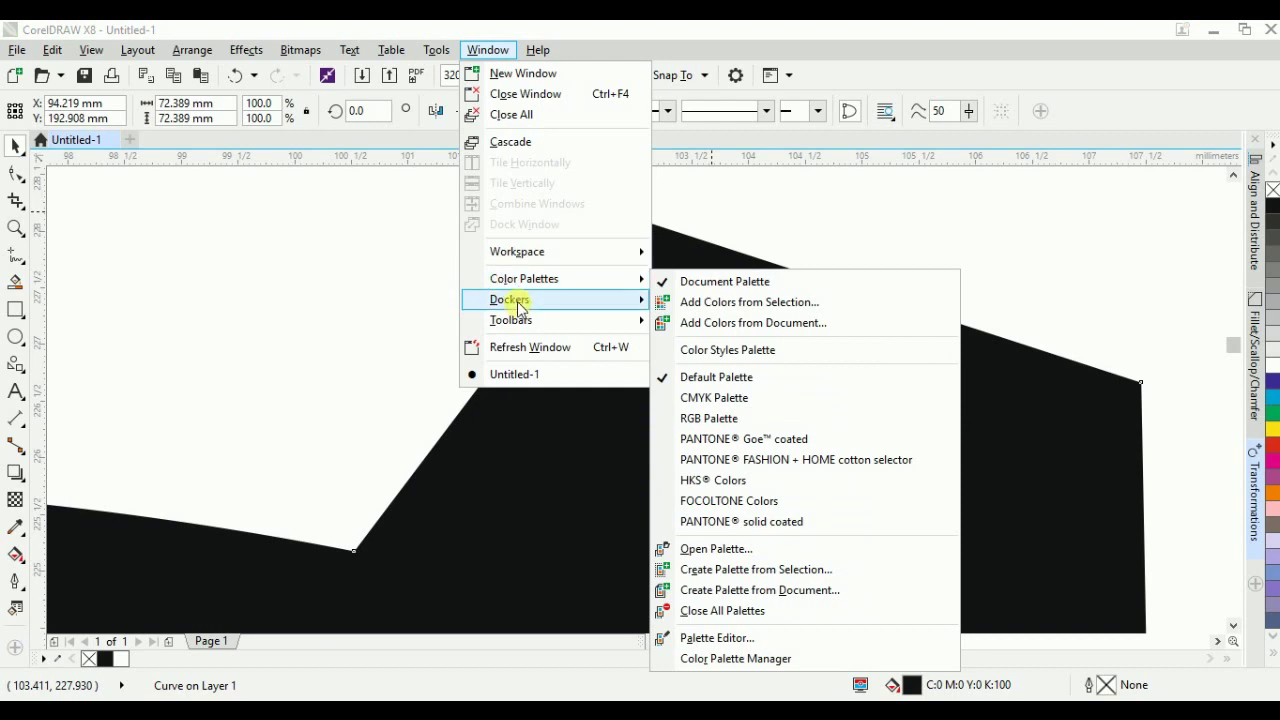
pyautogui.moveTo(520, 308)
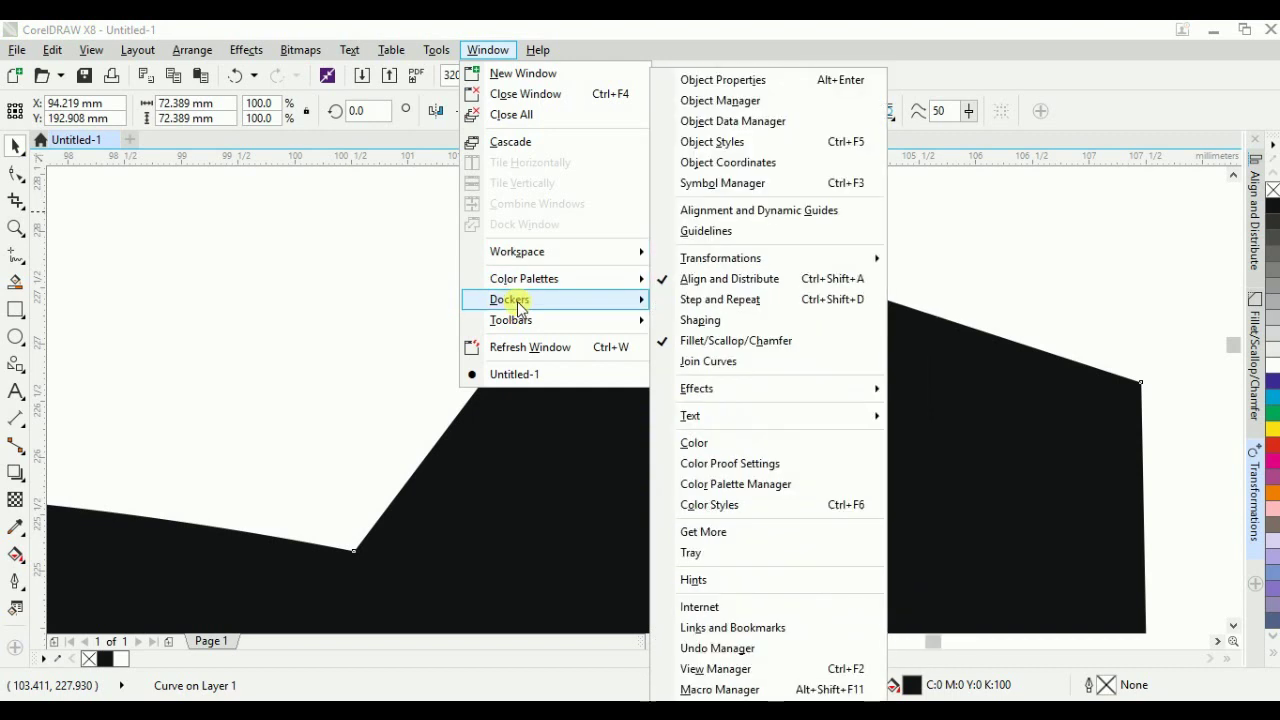
pyautogui.click(748, 343)
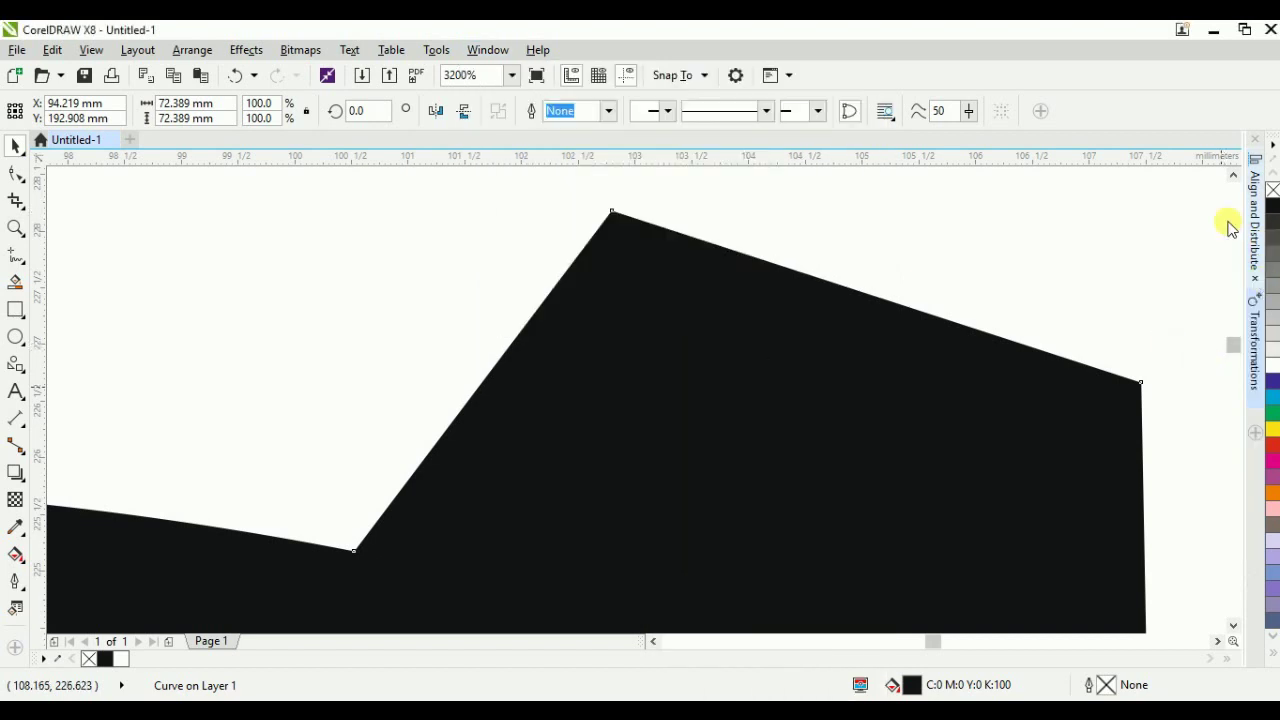
pyautogui.click(490, 49)
pyautogui.moveTo(519, 305)
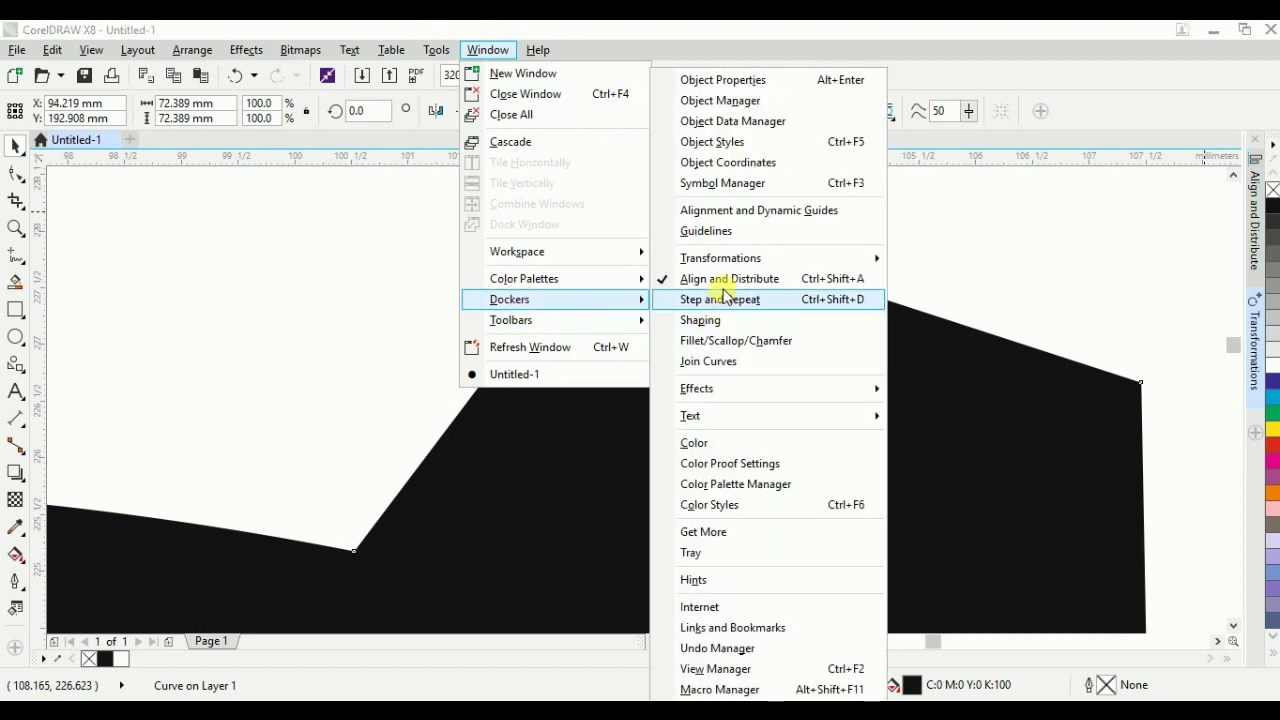
pyautogui.click(700, 341)
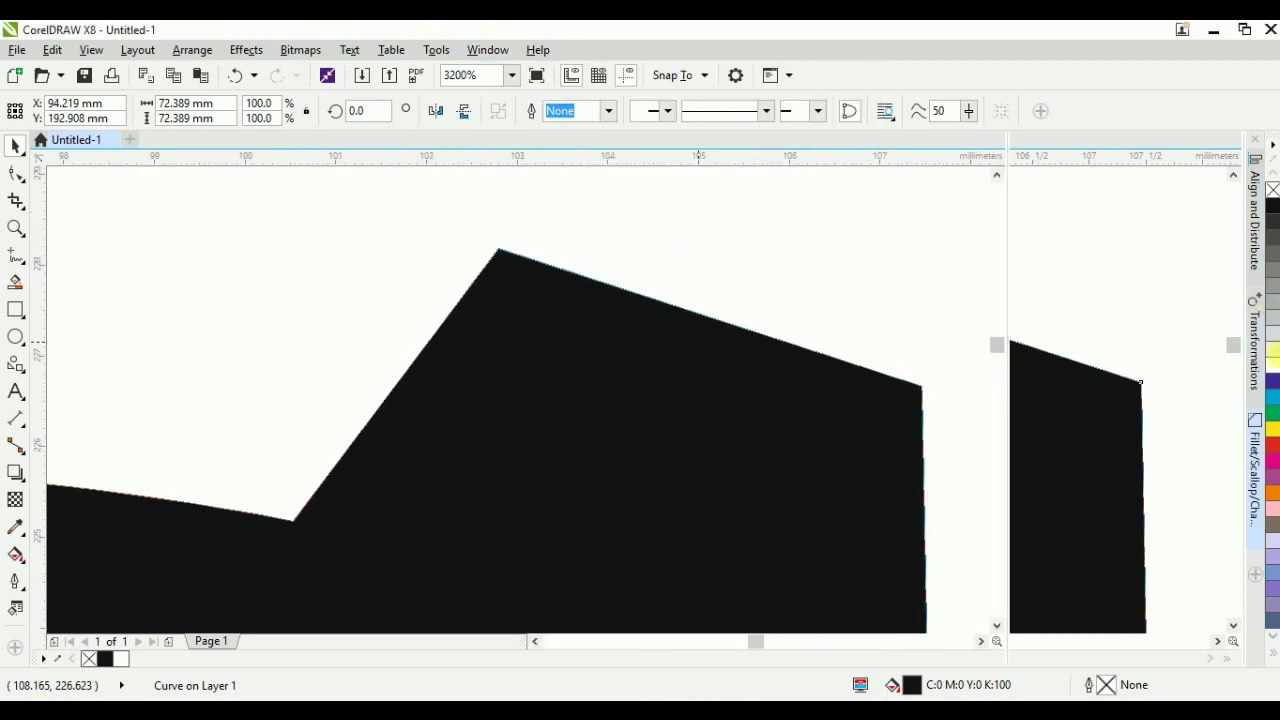
# Step: Try to apply a fillet with a 12.7 mm radius to the gear's corners
pyautogui.scroll(-2, 576, 260)
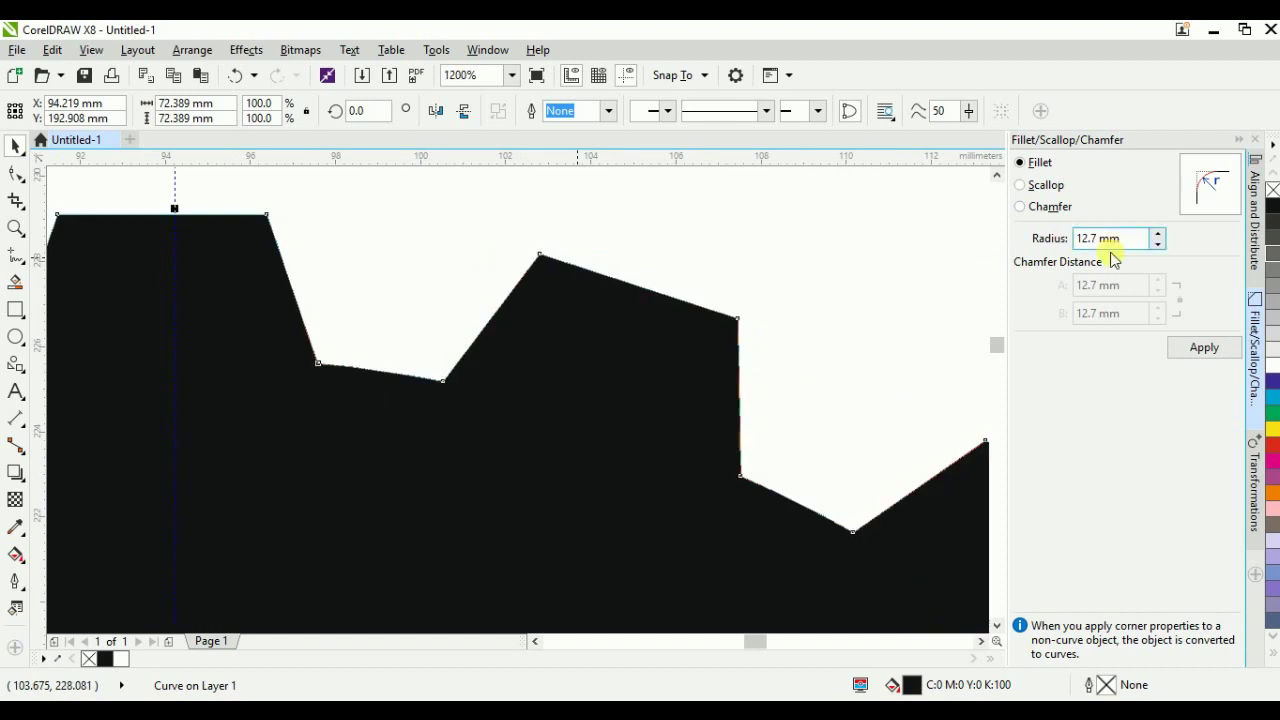
pyautogui.scroll(2, 531, 253)
pyautogui.doubleClick(1123, 237)
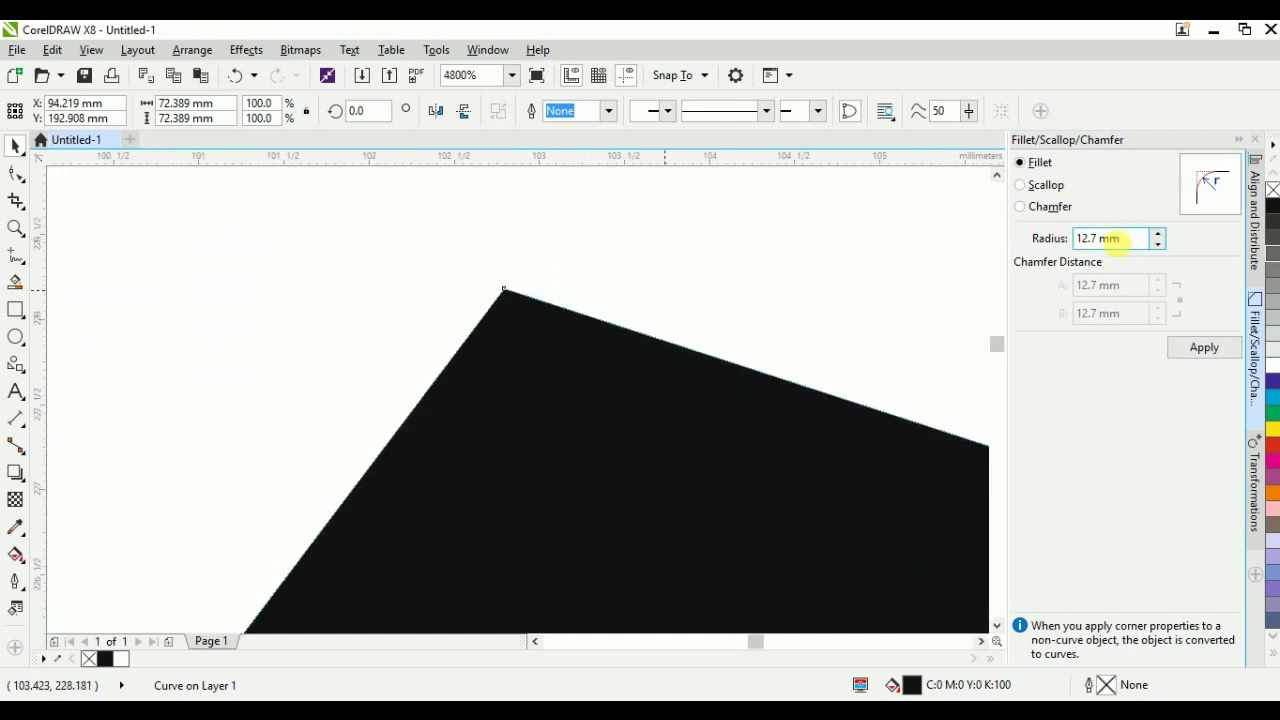
pyautogui.click(1222, 358)
pyautogui.click(728, 418)
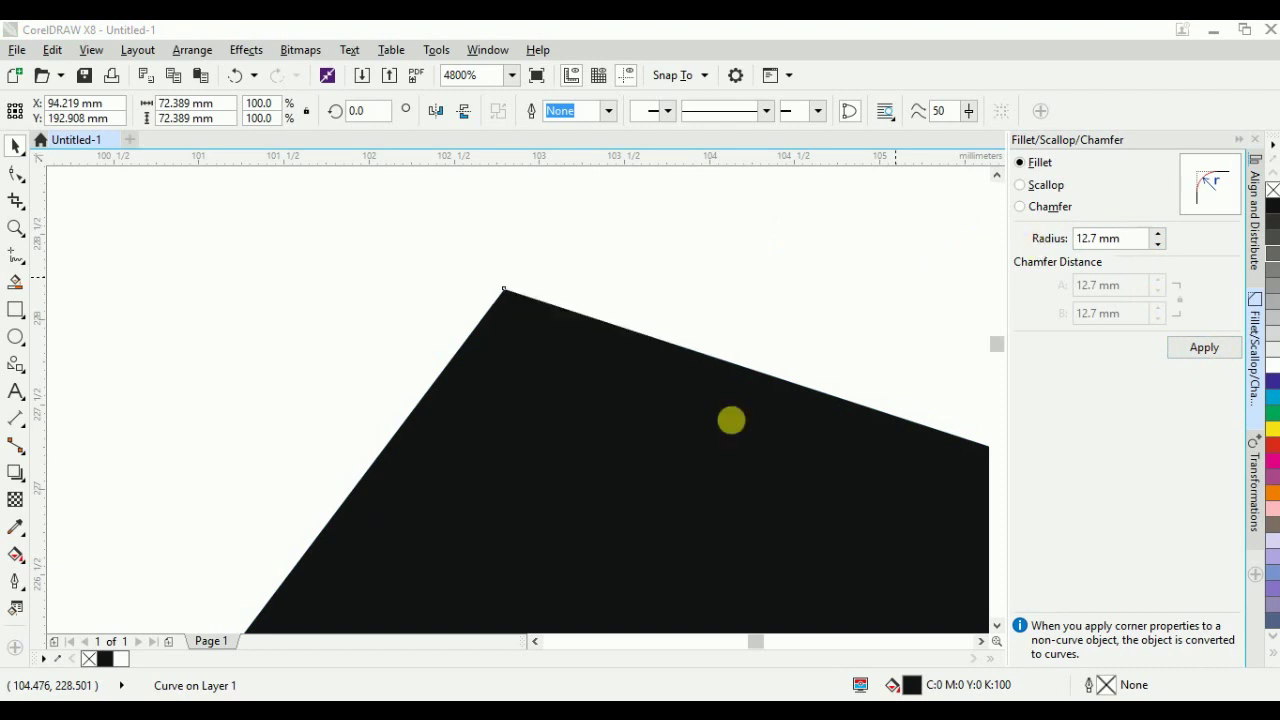
# Step: Set the fillet radius to 2 mm and apply it to the gear's corners
pyautogui.doubleClick(1118, 240)
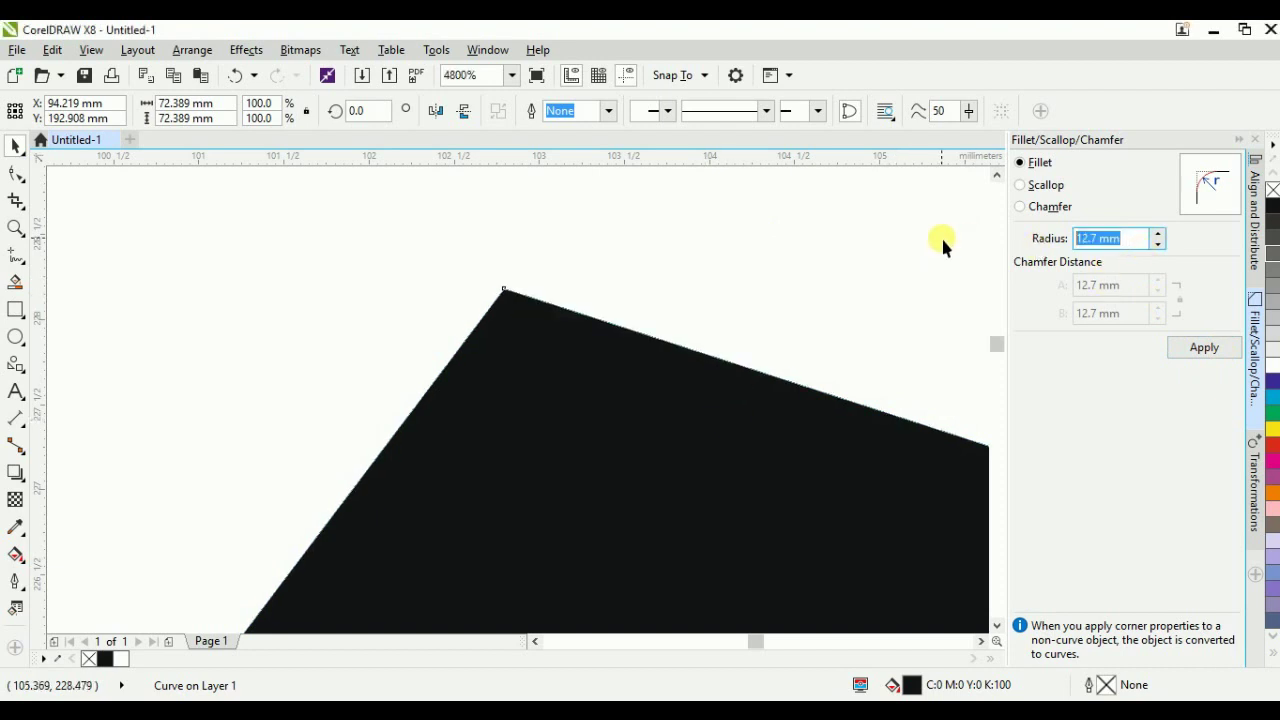
pyautogui.write('2')
pyautogui.click(1206, 350)
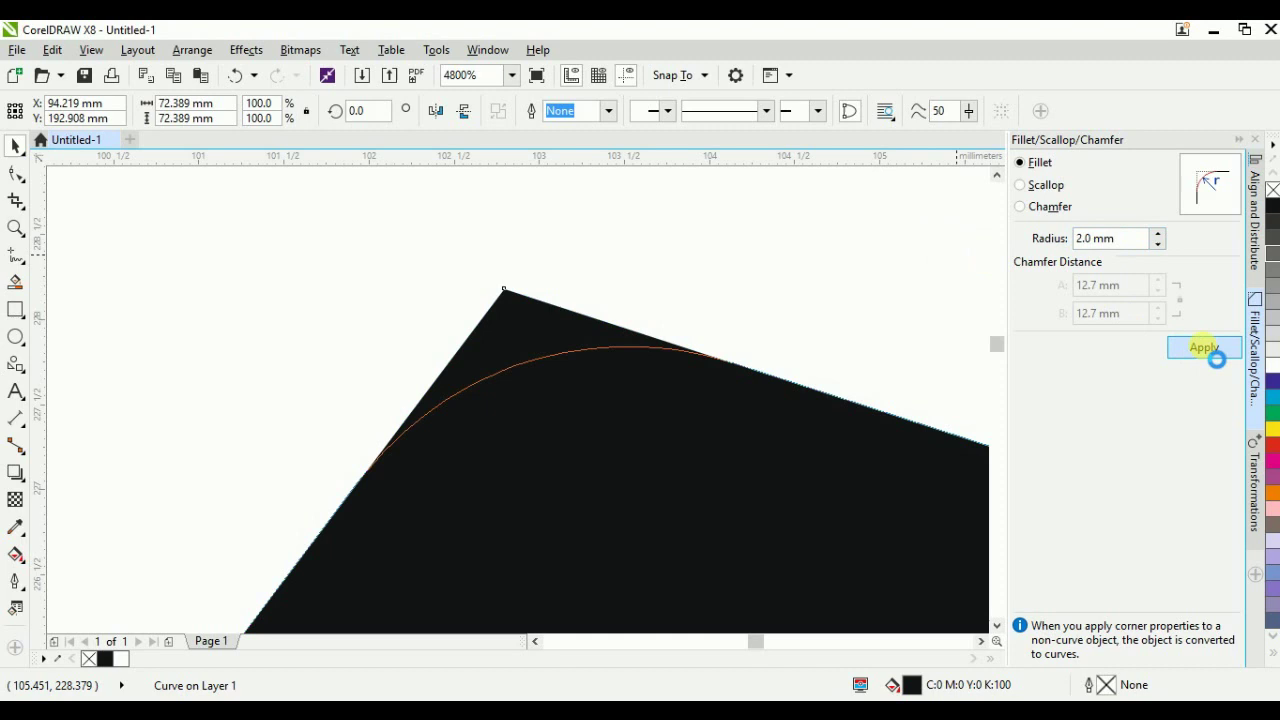
pyautogui.scroll(-6, 576, 258)
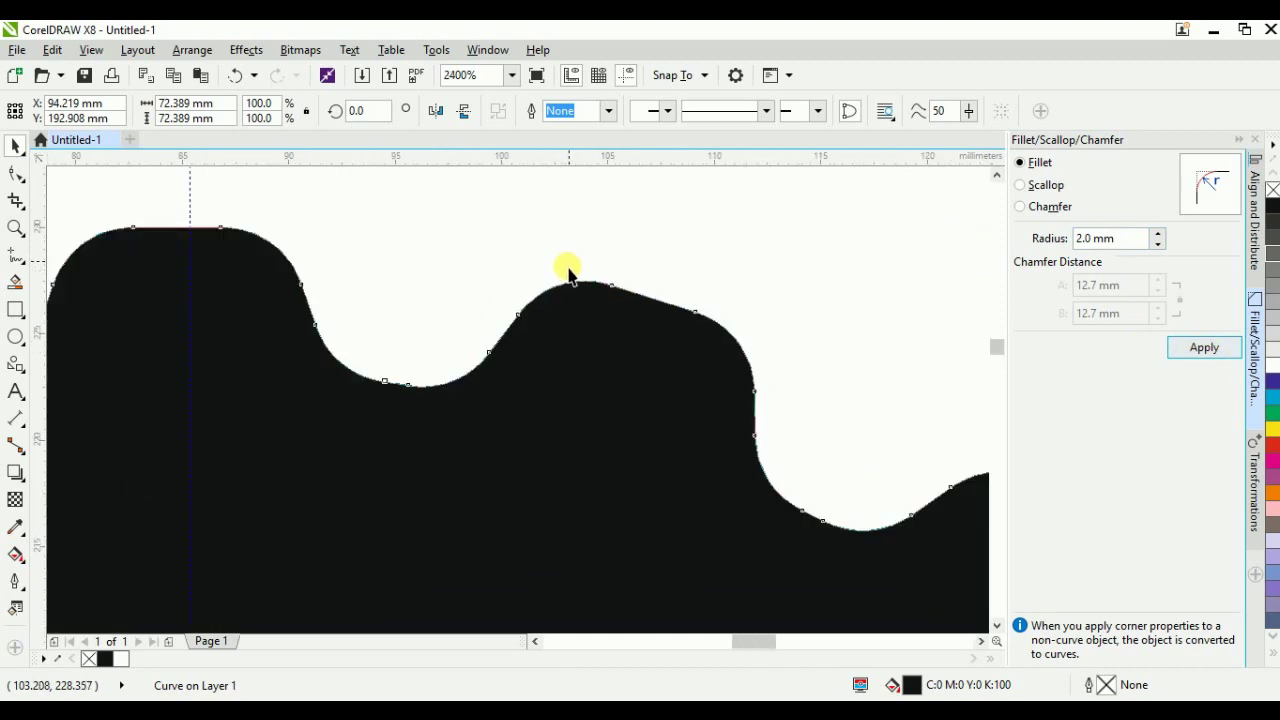
# Step: Undo the 2 mm fillet and apply a 1.5 mm fillet to the gear's corners
pyautogui.hotkey('ctrl', 'z')
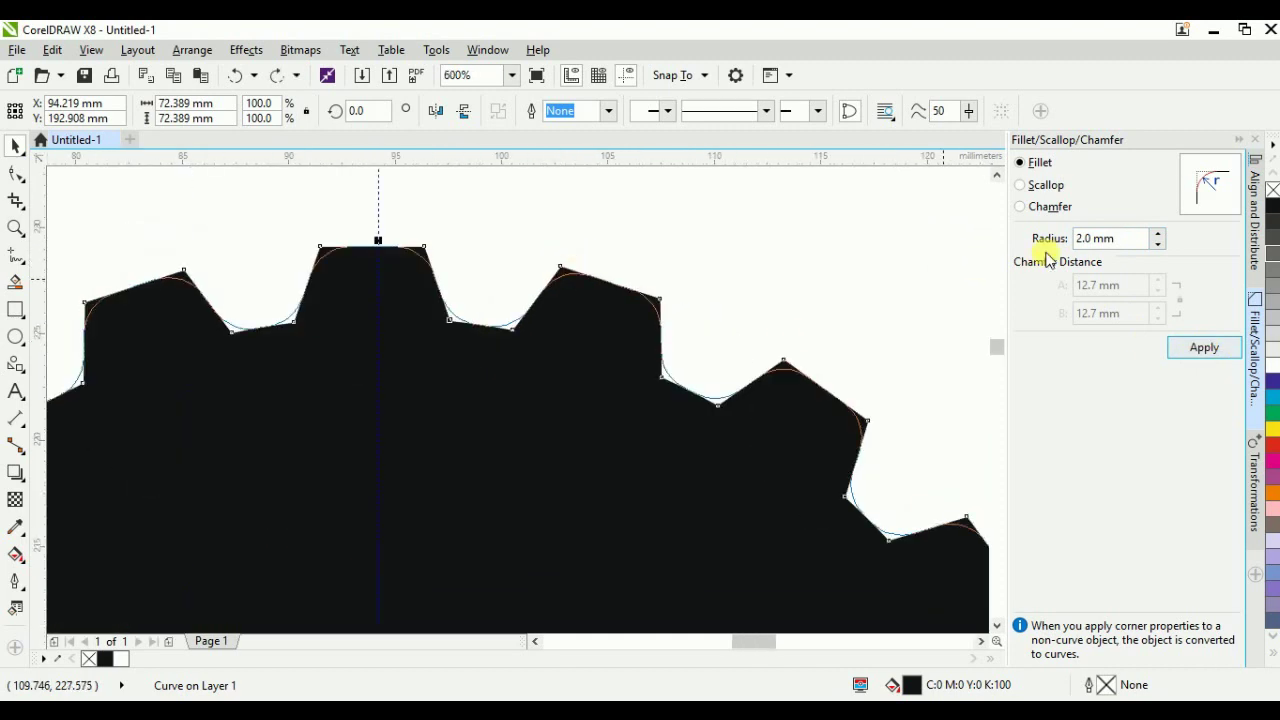
pyautogui.click(1055, 238)
pyautogui.write('1.5')
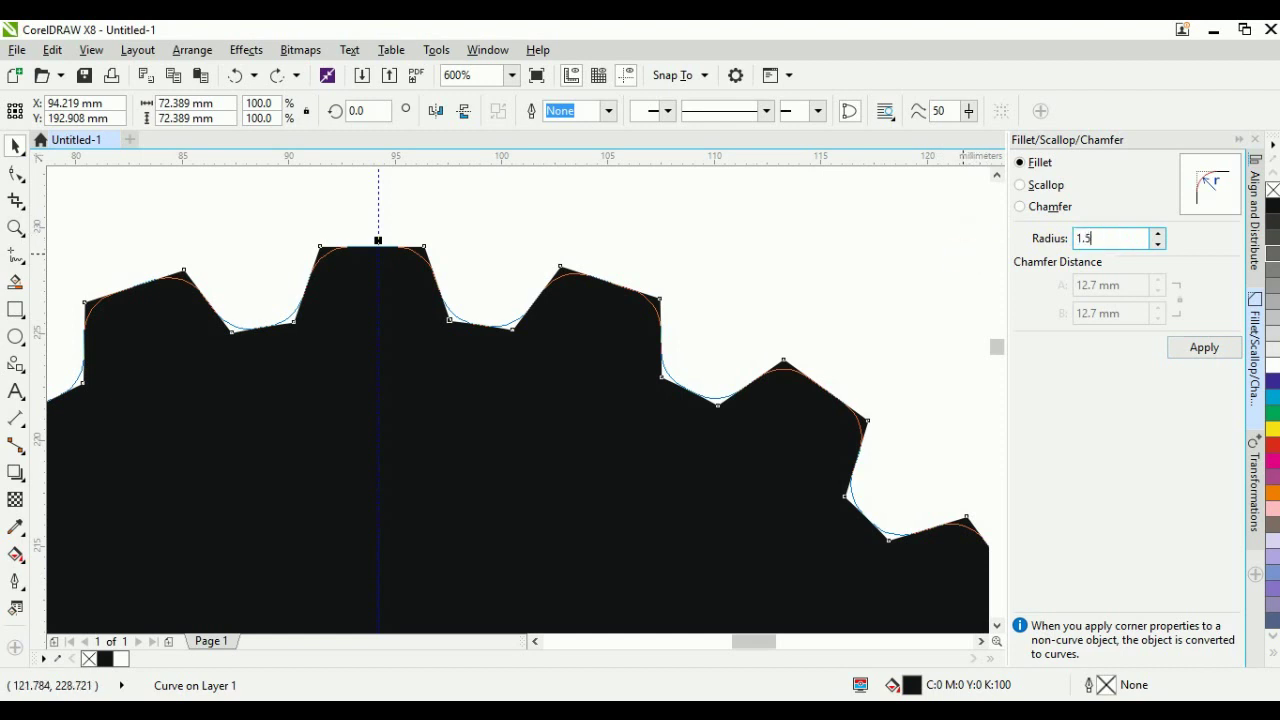
pyautogui.click(1205, 349)
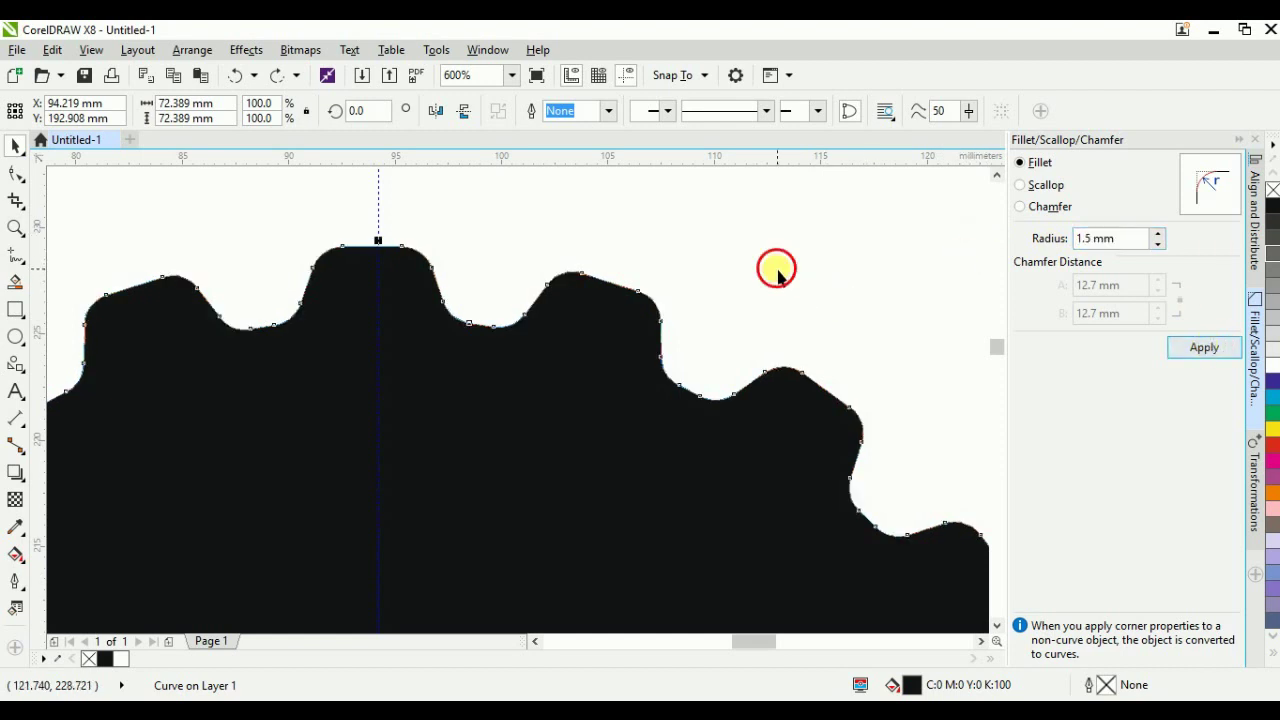
pyautogui.scroll(-3, 624, 282)
pyautogui.click(626, 287)
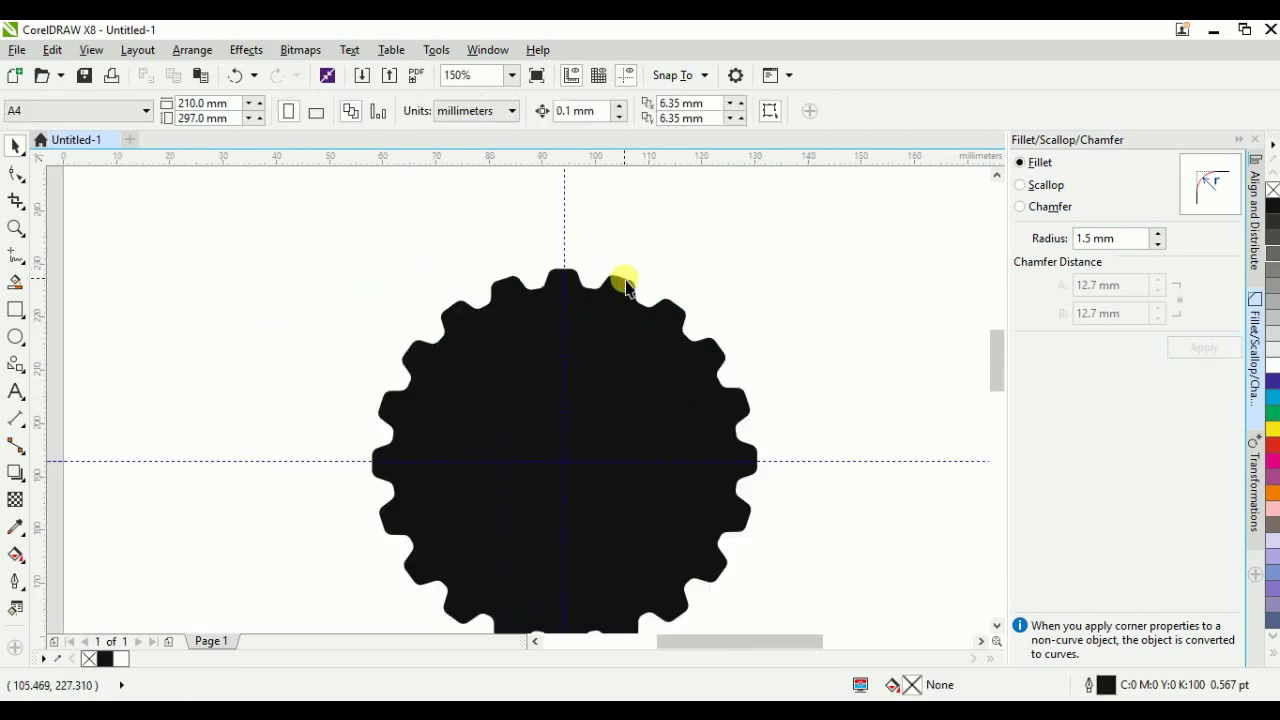
# Step: Undo the 1.5 mm fillet and apply a 1 mm fillet to the gear's corners
pyautogui.click(623, 280)
pyautogui.scroll(6, 620, 285)
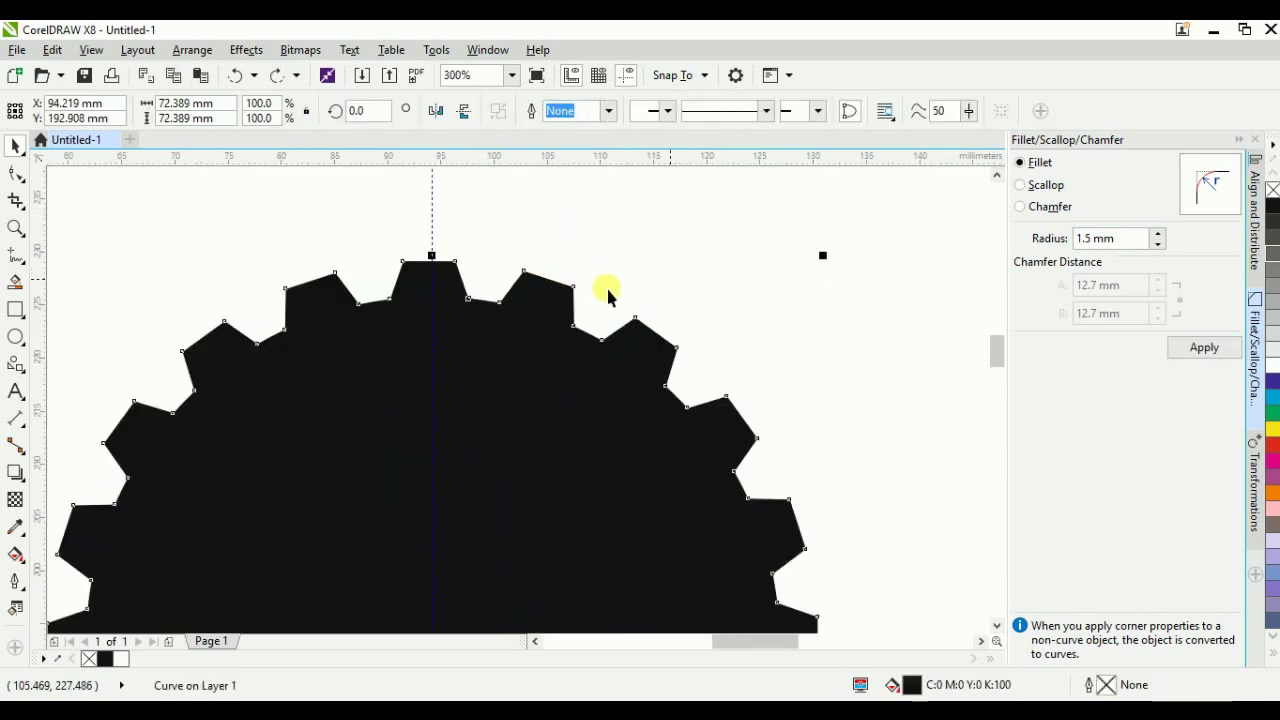
pyautogui.doubleClick(1133, 249)
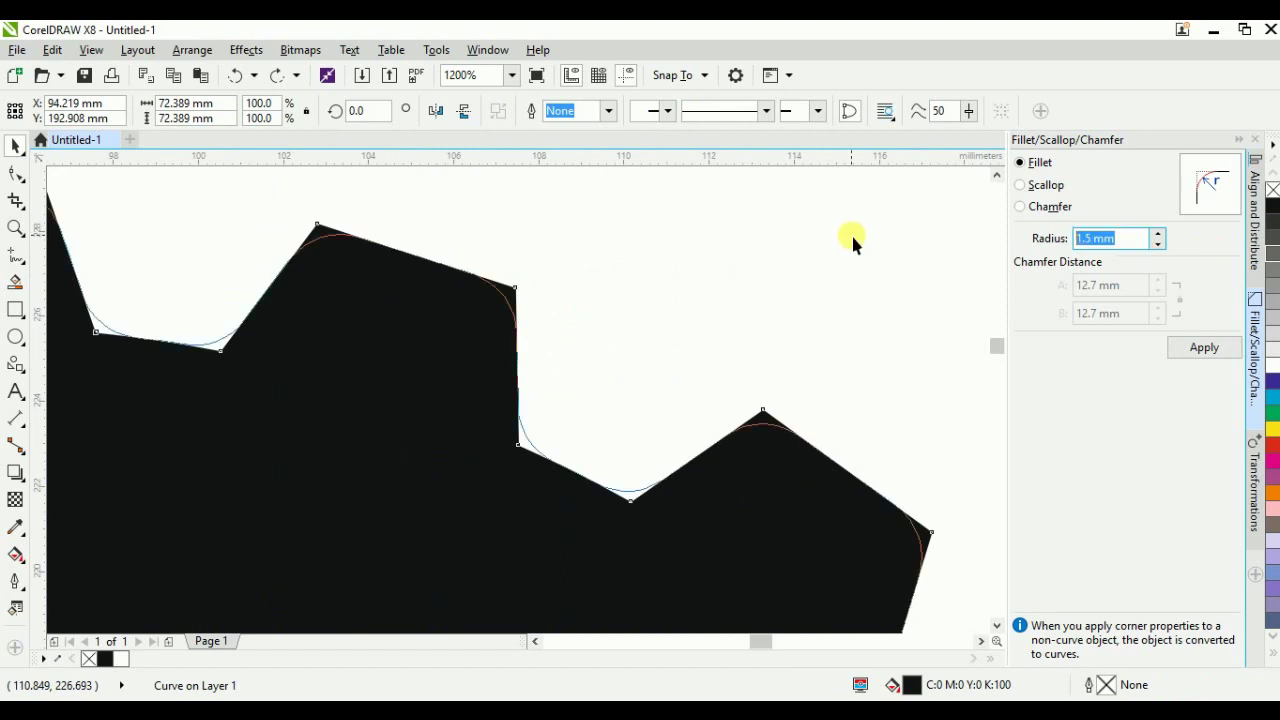
pyautogui.write('1')
pyautogui.click(1205, 347)
pyautogui.scroll(-5, 662, 267)
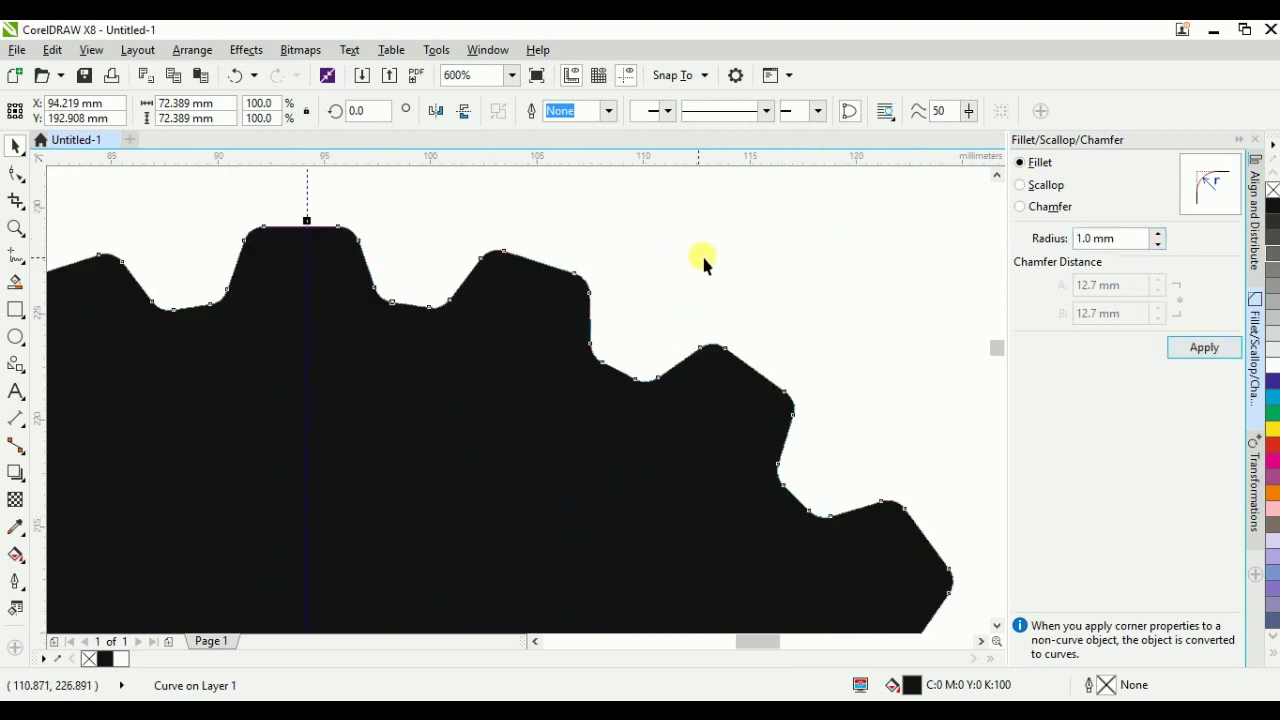
pyautogui.scroll(-1, 632, 266)
pyautogui.scroll(-2, 632, 266)
pyautogui.scroll(-2, 666, 317)
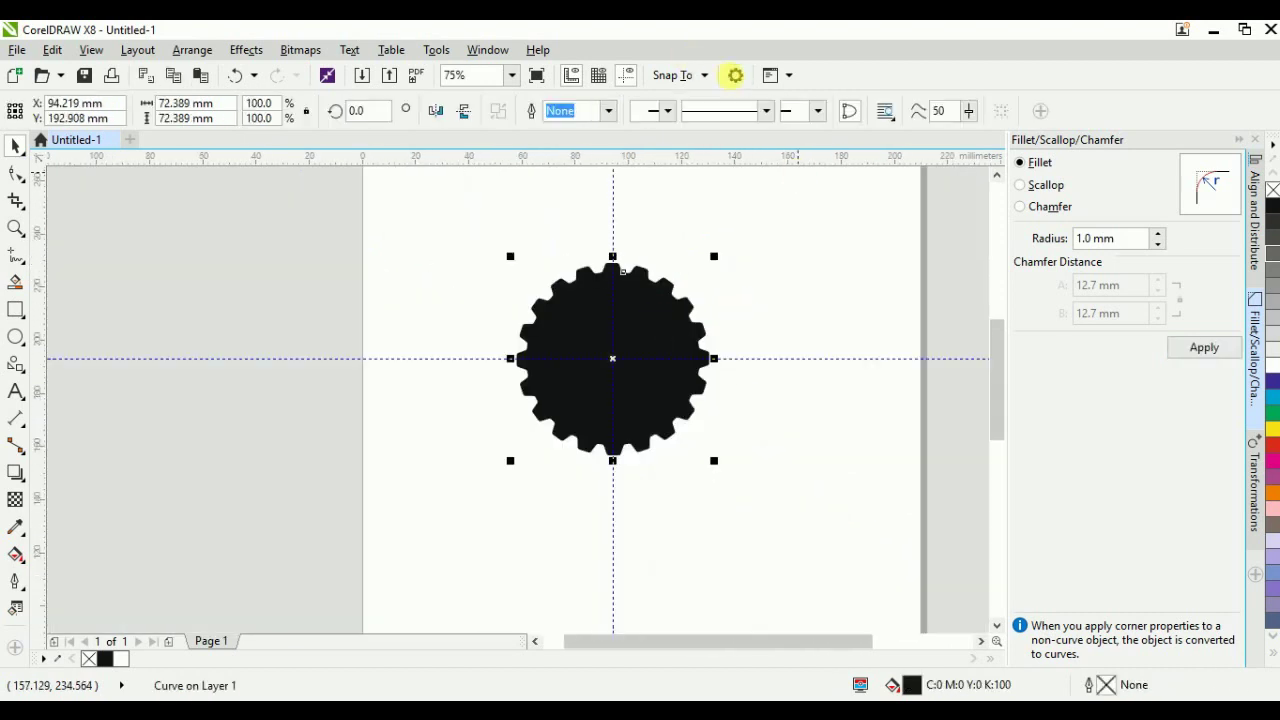
# Step: Deselect the gear and hide the guidelines
pyautogui.click(670, 75)
pyautogui.click(674, 158)
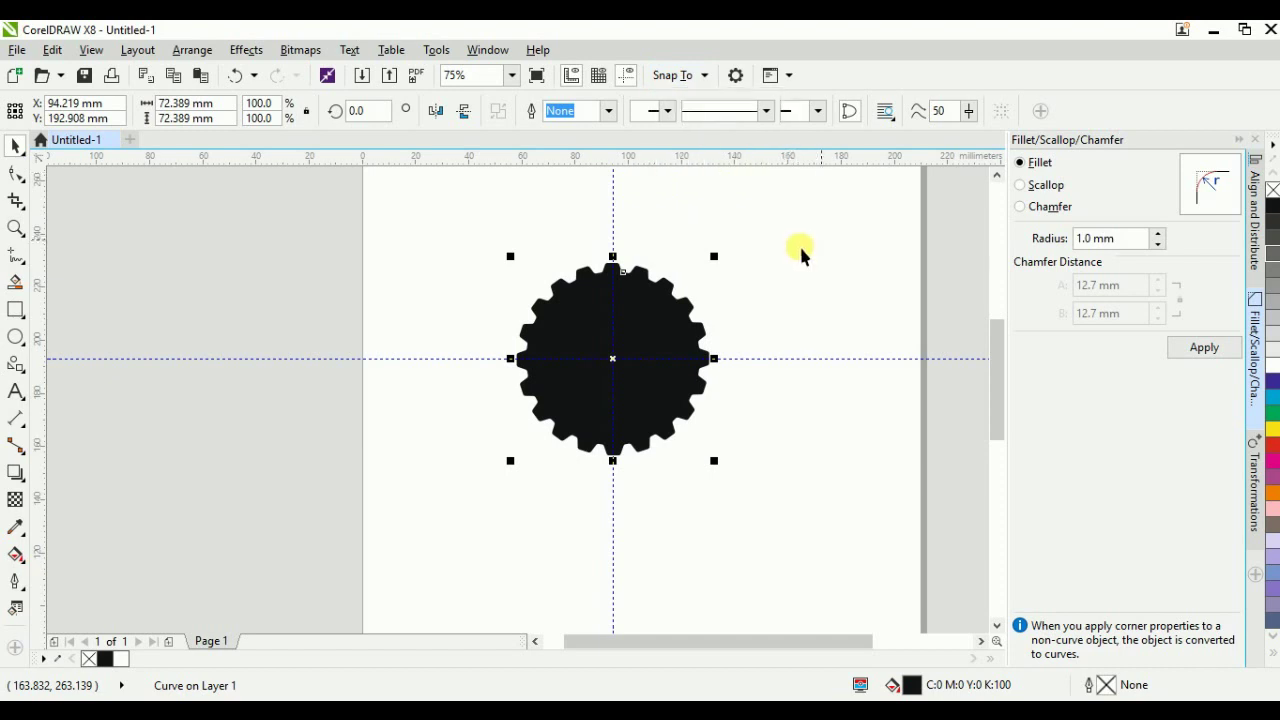
pyautogui.click(801, 249)
pyautogui.hotkey('alt', 'v')
pyautogui.press('i')
pyautogui.scroll(1, 689, 322)
# Step: Draw a circle about 50 mm in diameter beside the gear, with white fill and no outline
pyautogui.click(25, 334)
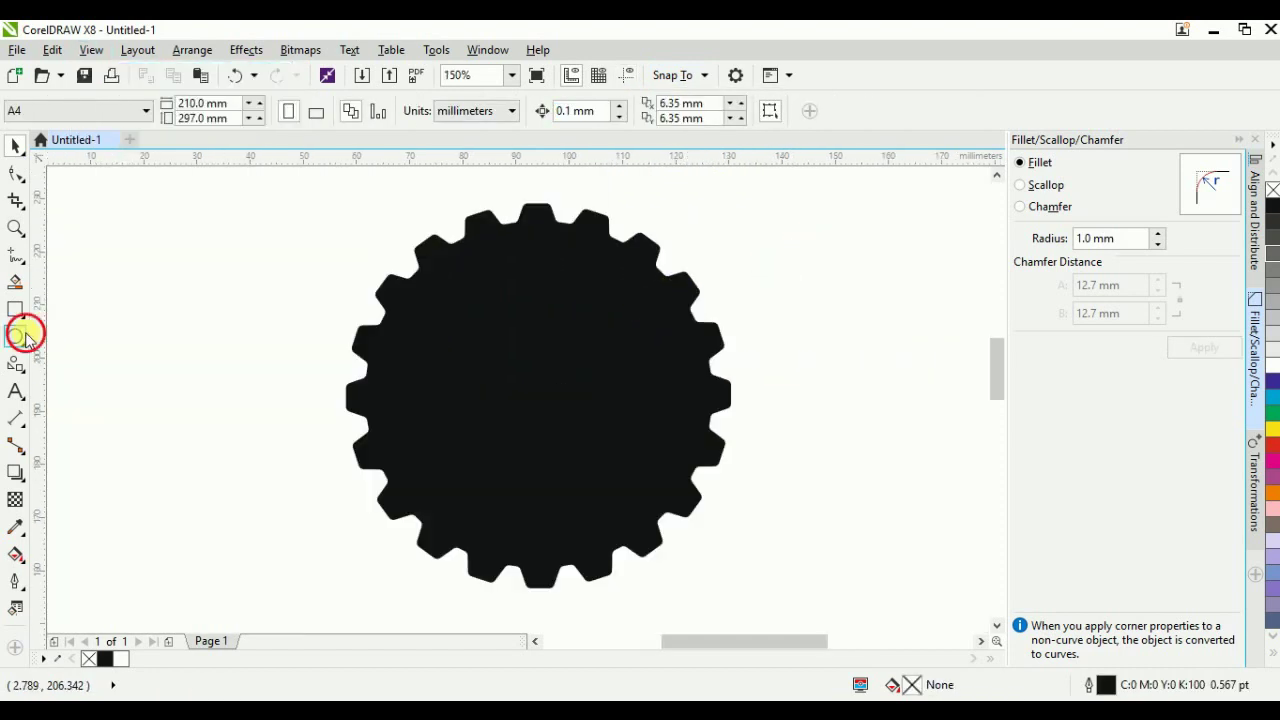
pyautogui.scroll(-2, 560, 287)
pyautogui.moveTo(676, 259); pyautogui.dragTo(810, 385)
pyautogui.press('space')
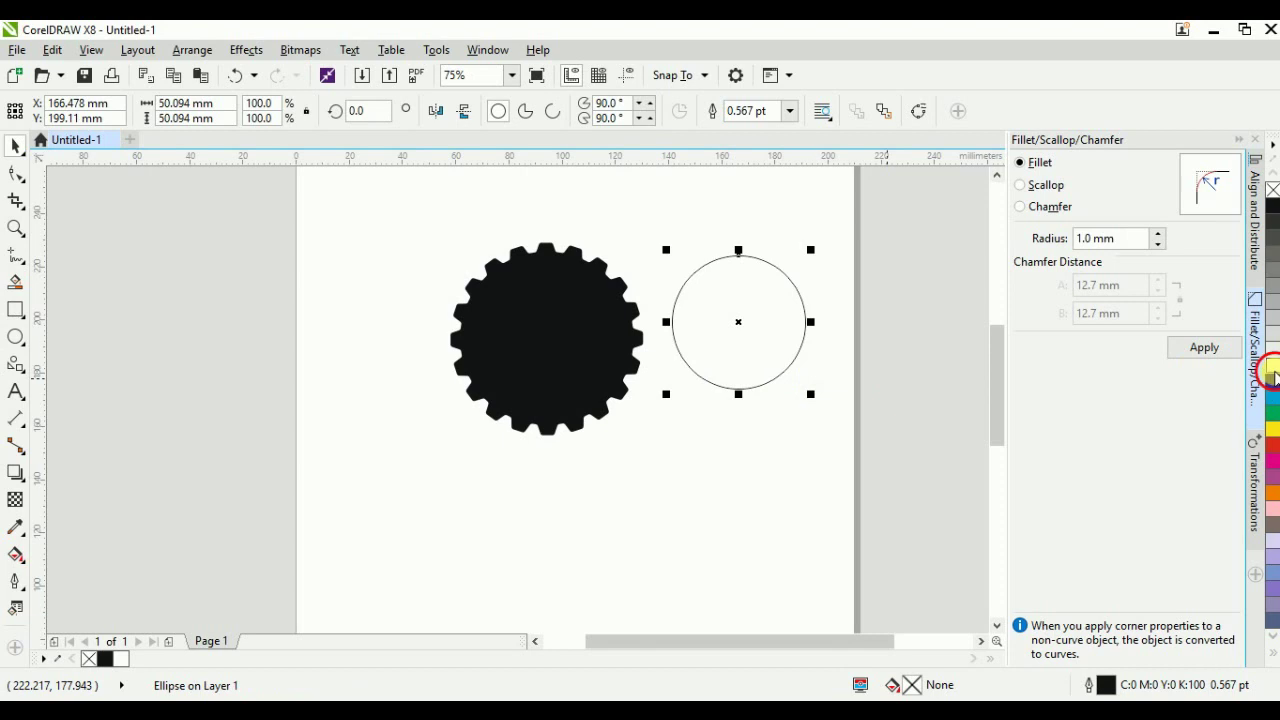
pyautogui.rightClick(1273, 189)
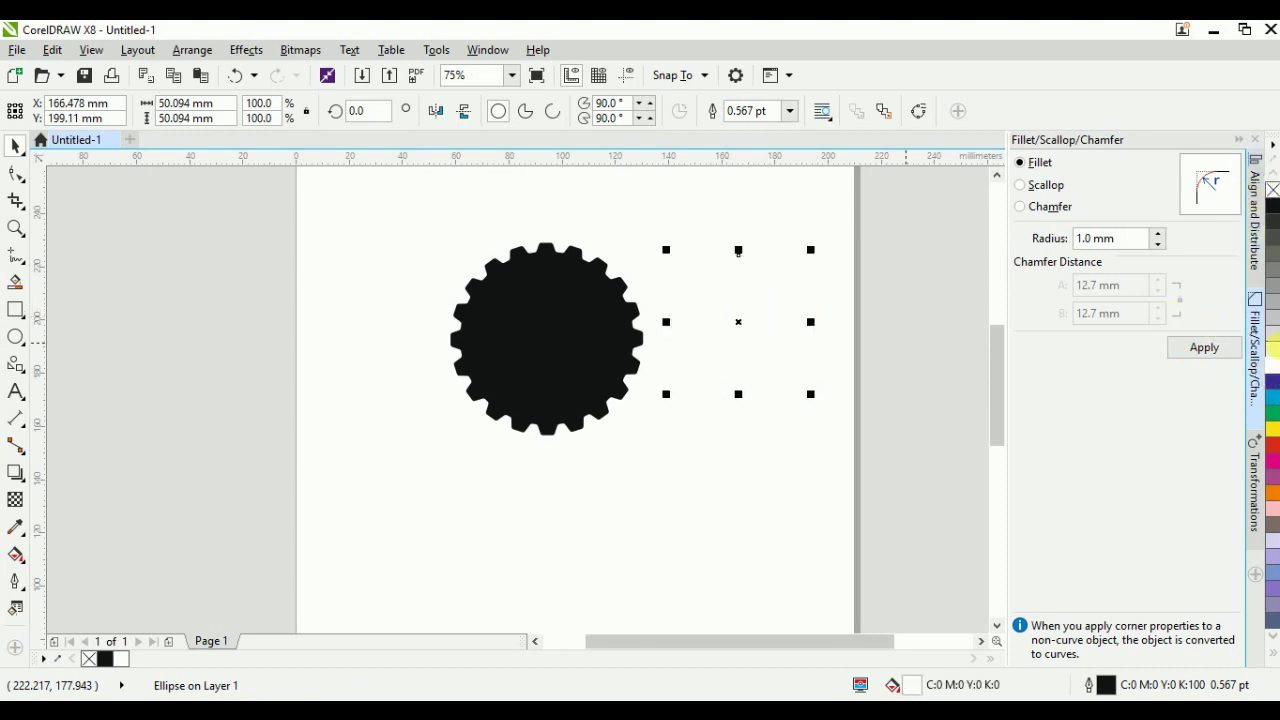
# Step: Align the white circle to the gear's center both horizontally and vertically
pyautogui.keyDown('shift'); pyautogui.click(586, 307); pyautogui.keyUp('shift')
pyautogui.press('c')
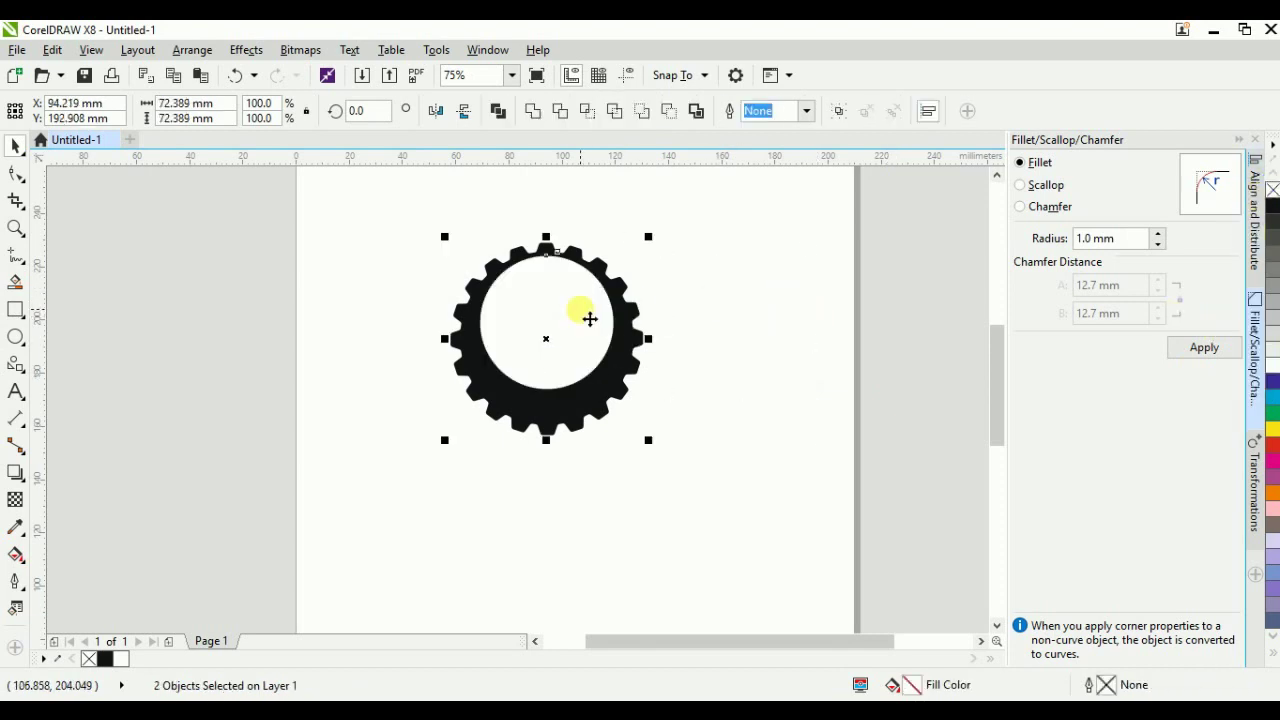
pyautogui.press('e')
pyautogui.click(796, 254)
pyautogui.scroll(1, 599, 292)
# Step: Enlarge the white circle from its center to about 56 mm in diameter
pyautogui.click(549, 300)
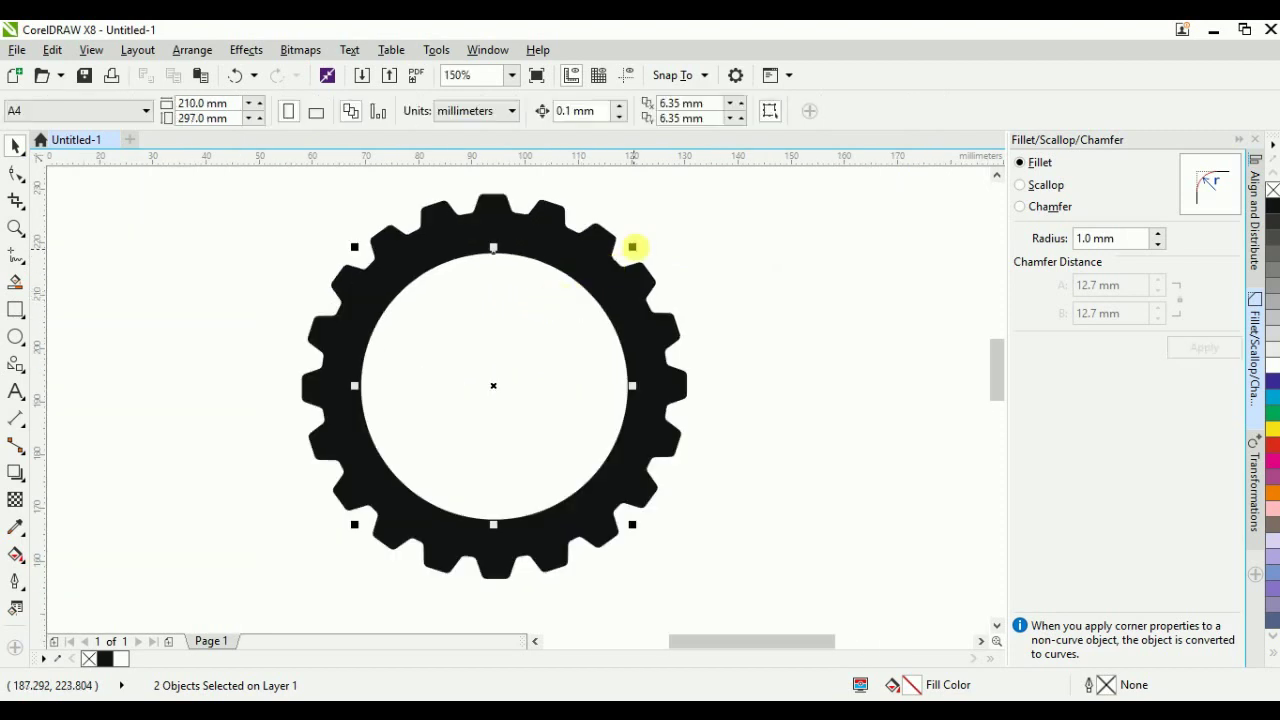
pyautogui.moveTo(632, 250); pyautogui.dragTo(655, 238)
pyautogui.keyDown('shift'); pyautogui.click(589, 240); pyautogui.keyUp('shift')
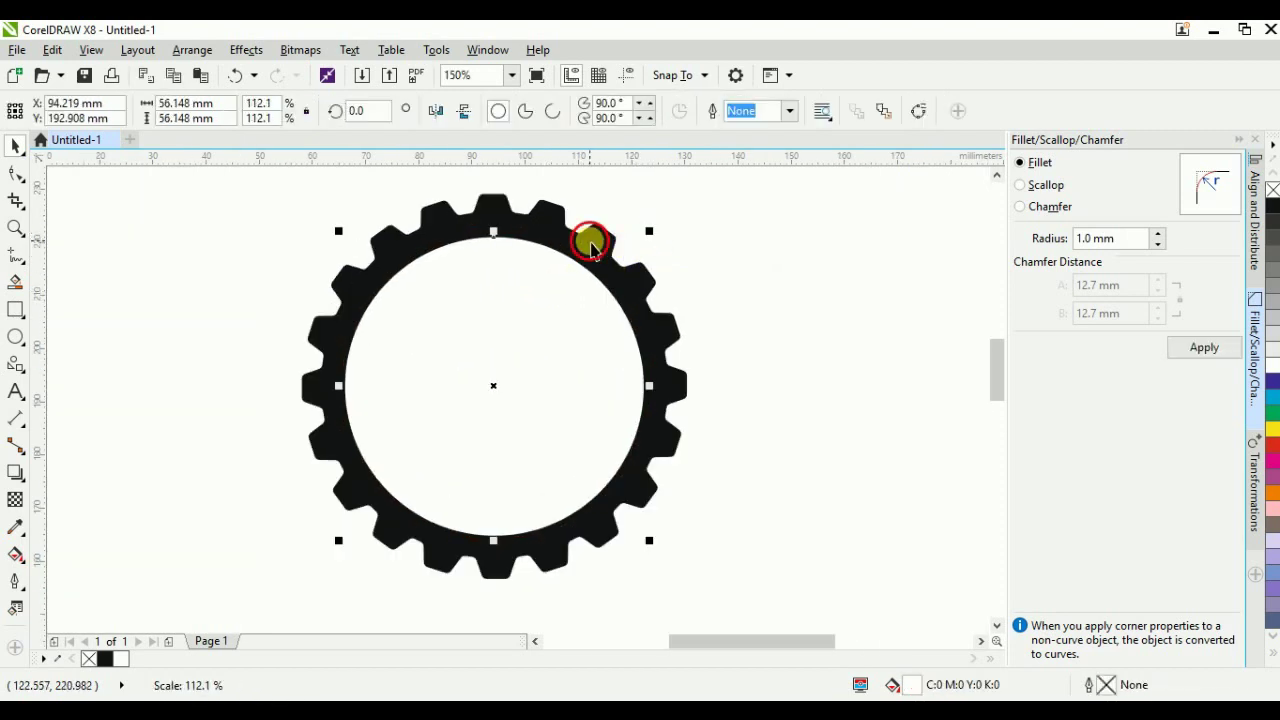
pyautogui.click(788, 250)
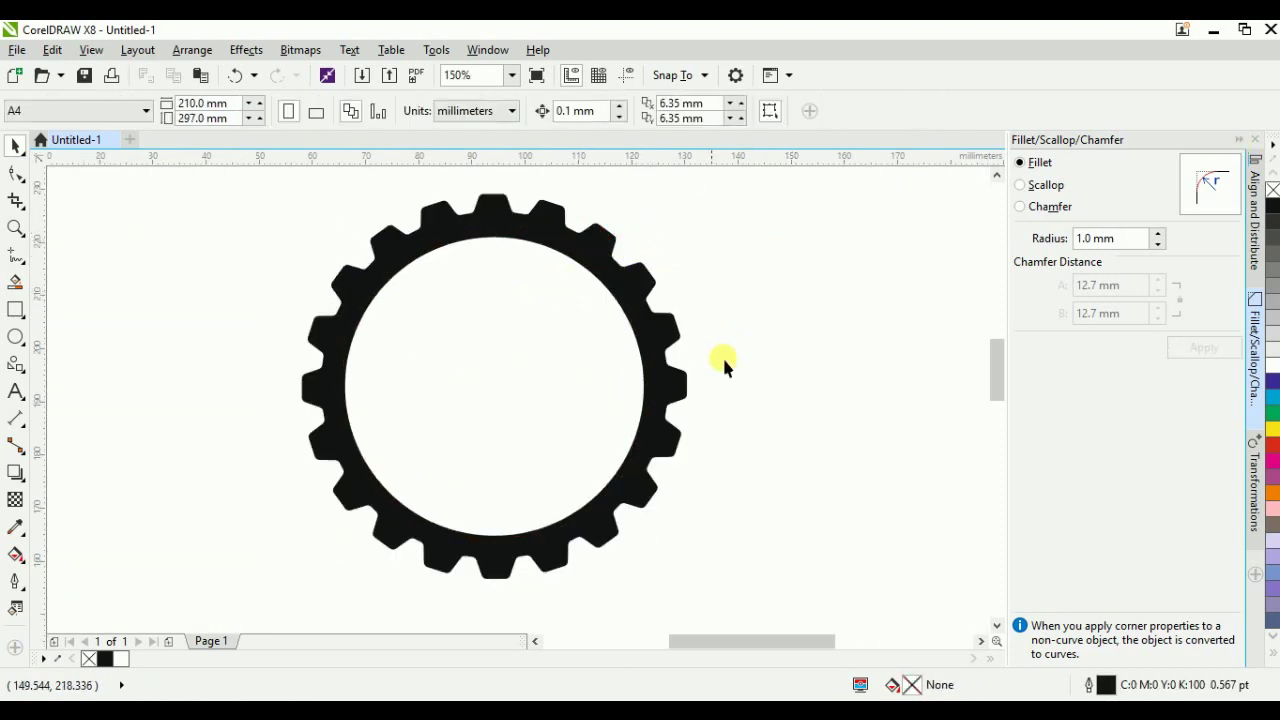
pyautogui.click(515, 338)
pyautogui.keyDown('shift'); pyautogui.click(537, 214); pyautogui.keyUp('shift')
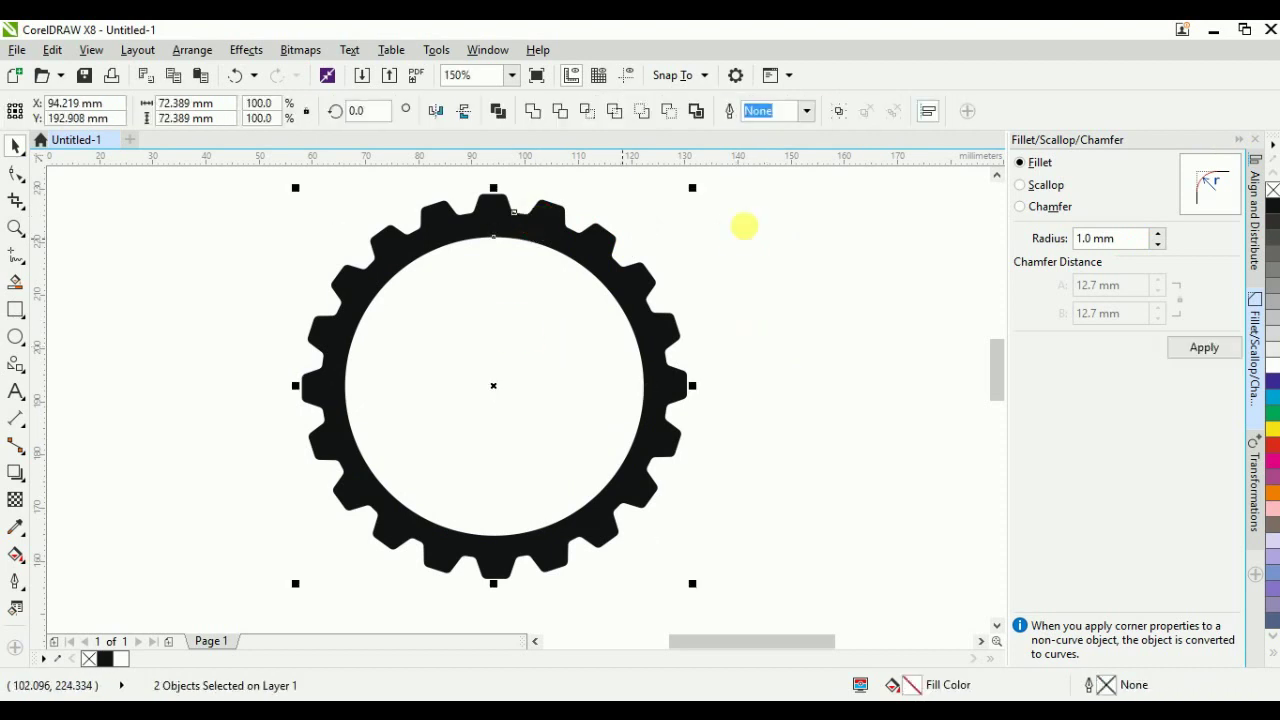
pyautogui.click(762, 274)
pyautogui.click(523, 294)
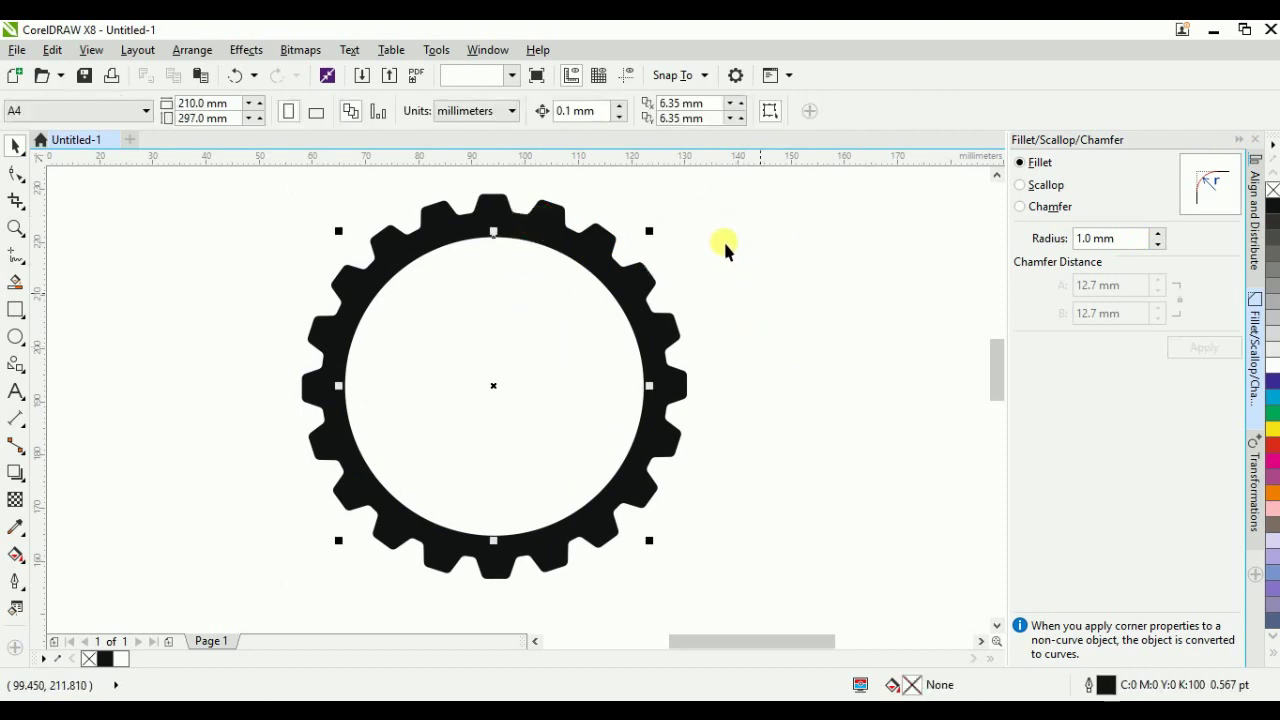
pyautogui.click(550, 221)
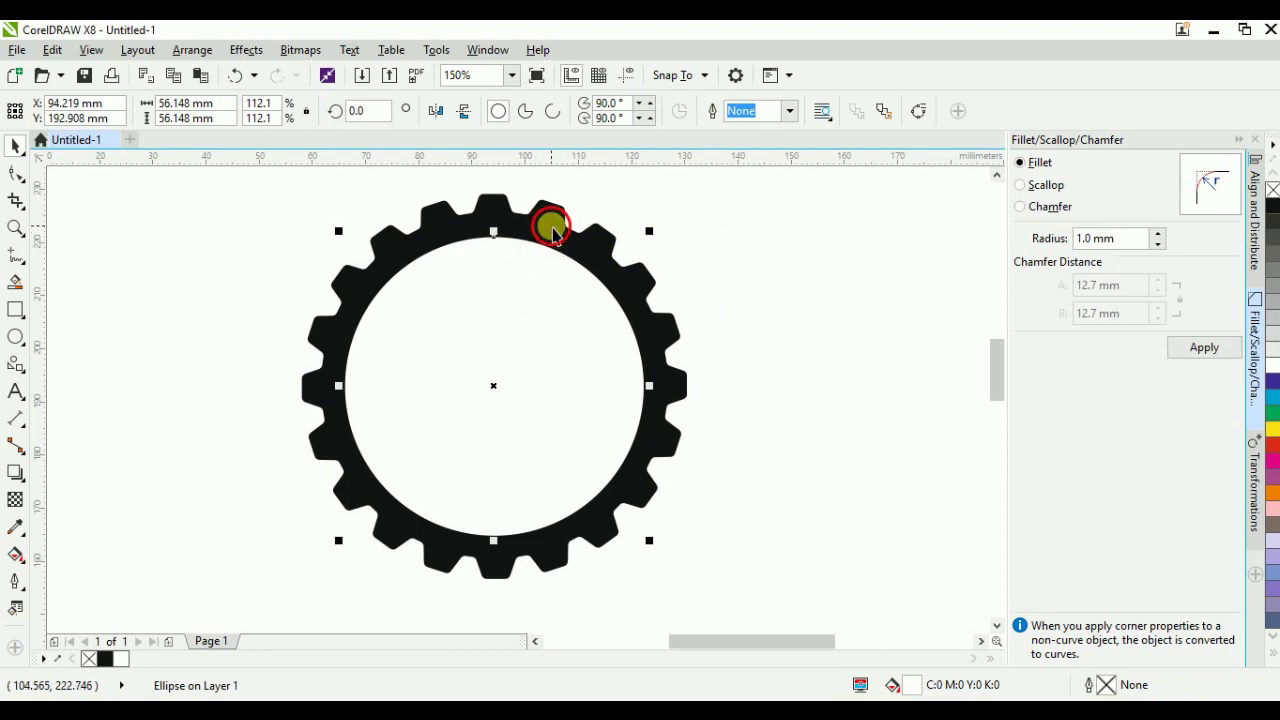
pyautogui.hotkey('ctrl', 'a')
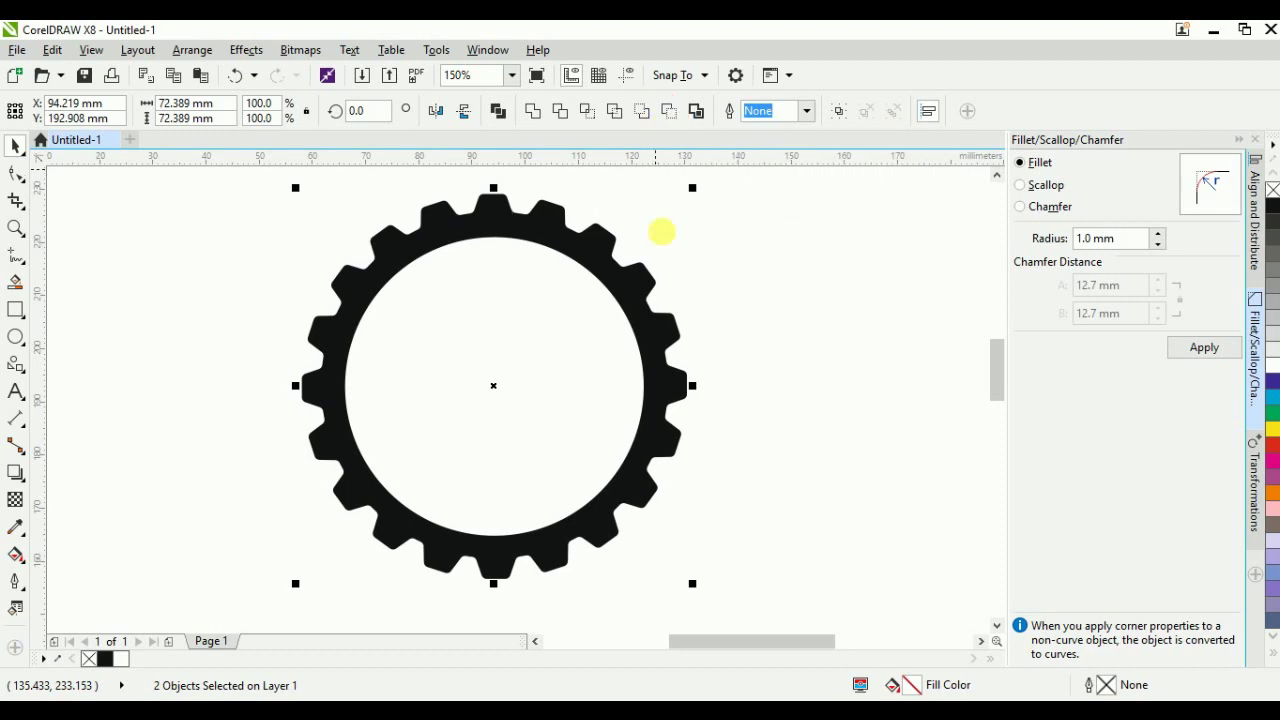
pyautogui.click(618, 272)
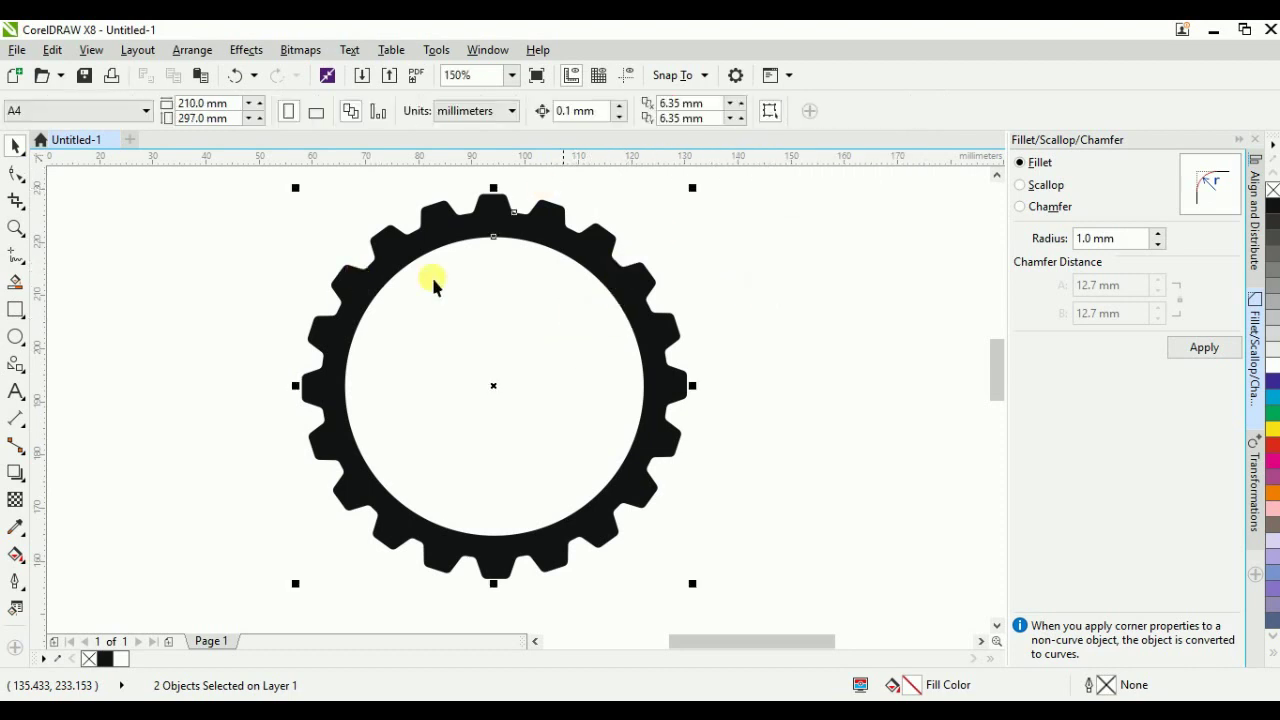
pyautogui.click(815, 378)
# Step: Draw a circle about 43 mm in diameter beside the gear, slightly overlapping its teeth
pyautogui.press('h')
pyautogui.moveTo(569, 334); pyautogui.dragTo(580, 342)
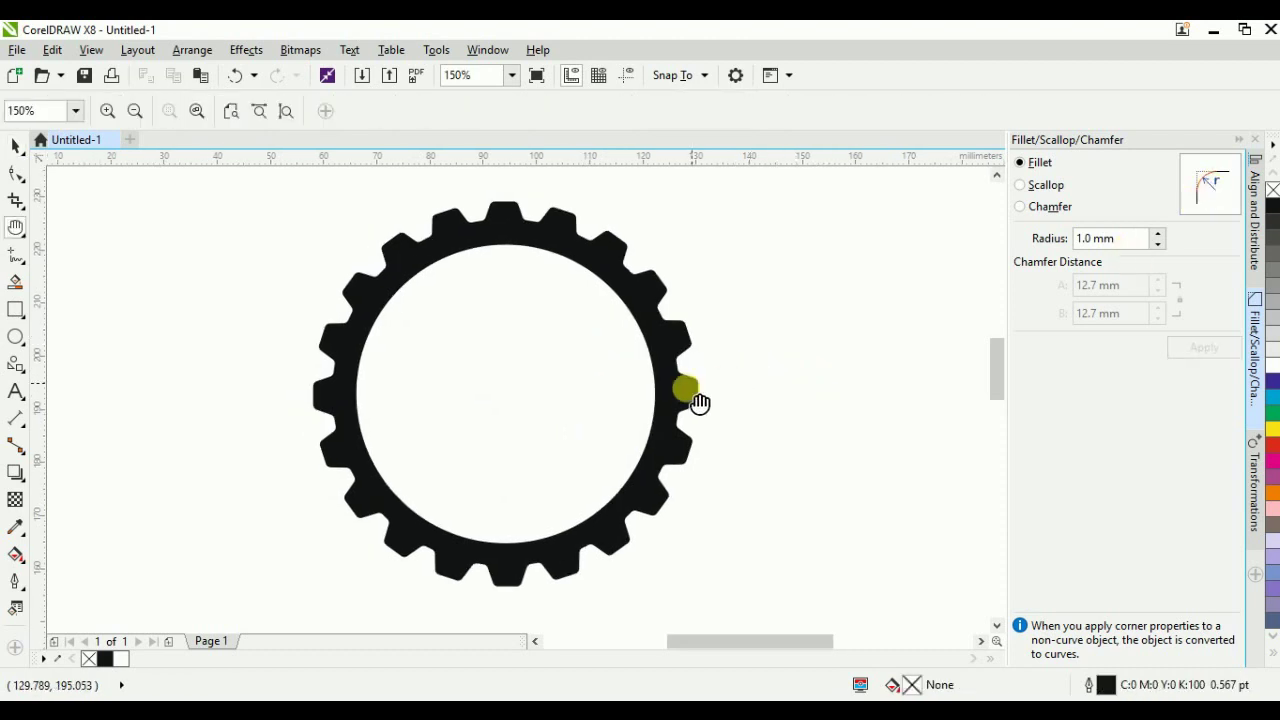
pyautogui.press('space')
pyautogui.click(15, 340)
pyautogui.moveTo(680, 262); pyautogui.dragTo(880, 497)
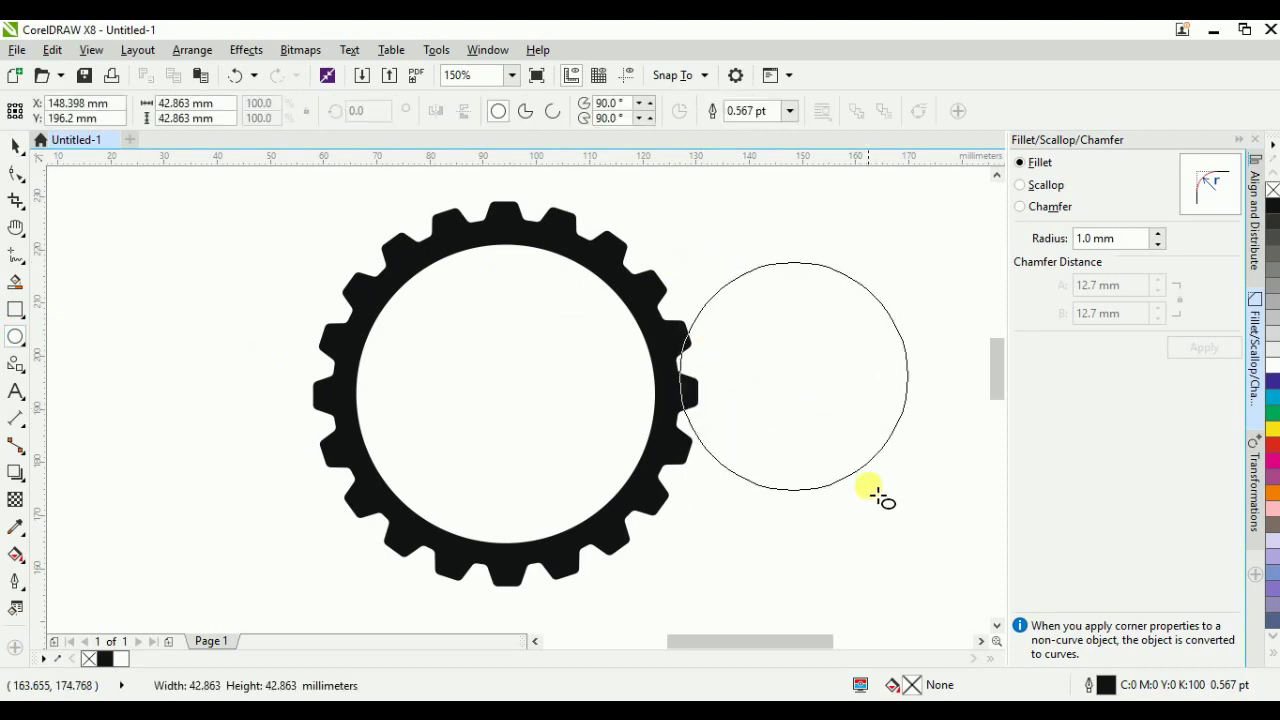
pyautogui.press('space')
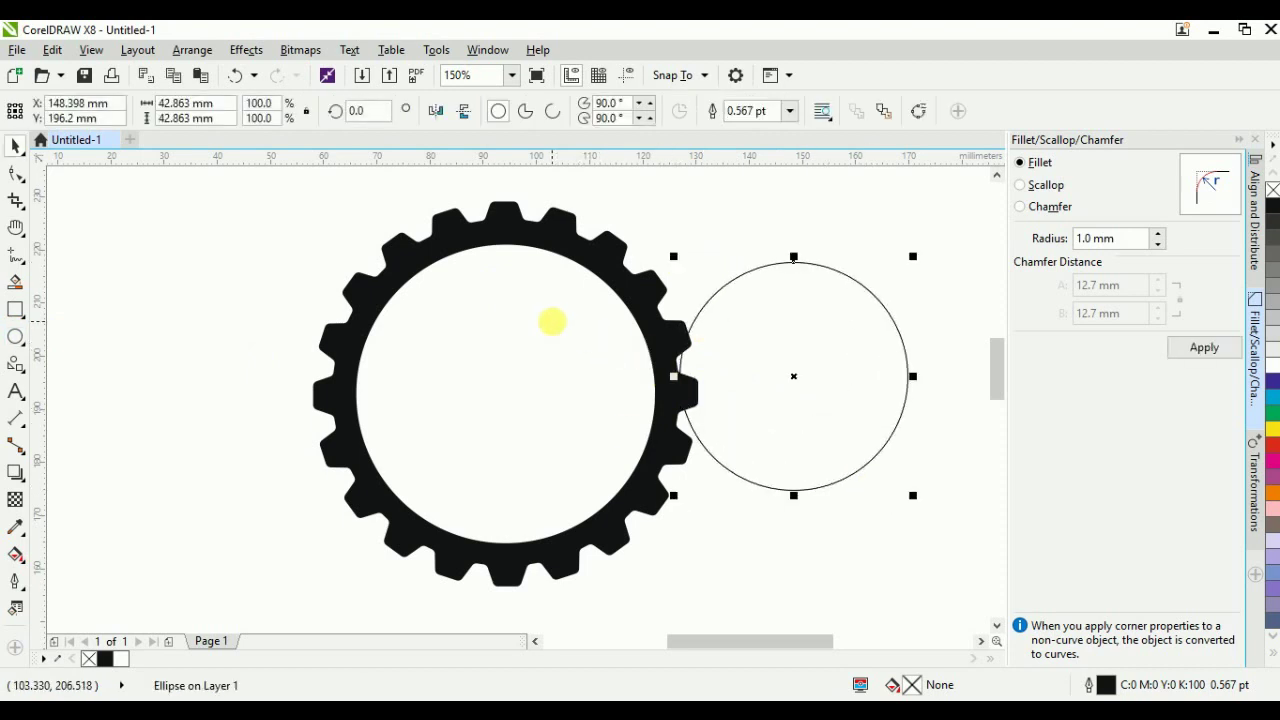
# Step: Center the new outlined circle horizontally and vertically on the gear
pyautogui.press('d')
pyautogui.press('space')
pyautogui.scroll(1, 788, 338)
pyautogui.click(788, 340)
pyautogui.keyDown('shift'); pyautogui.click(563, 243); pyautogui.keyUp('shift')
pyautogui.press('e')
pyautogui.press('c')
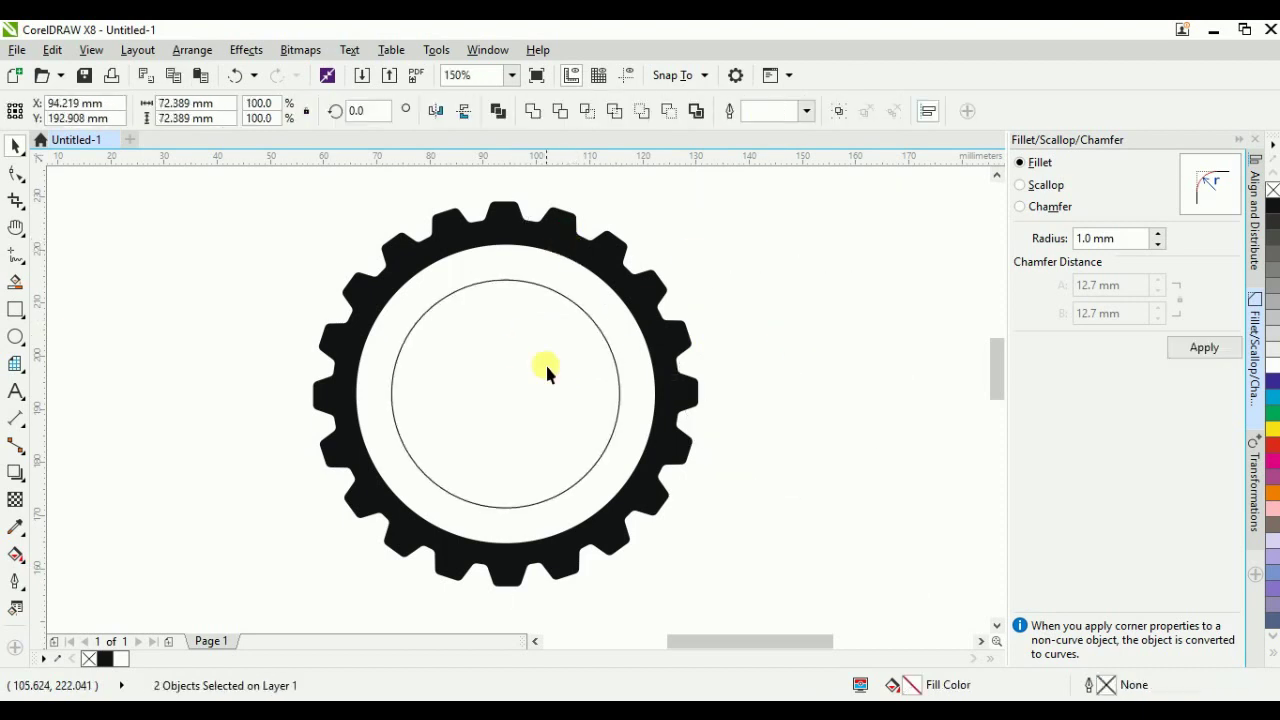
# Step: Shrink the inner outlined circle from its center to about 37 mm in diameter
pyautogui.click(546, 366)
pyautogui.click(586, 312)
pyautogui.moveTo(622, 275)
pyautogui.mouseDown()
pyautogui.moveTo(610, 280)
pyautogui.moveTo(620, 290)
pyautogui.mouseUp()
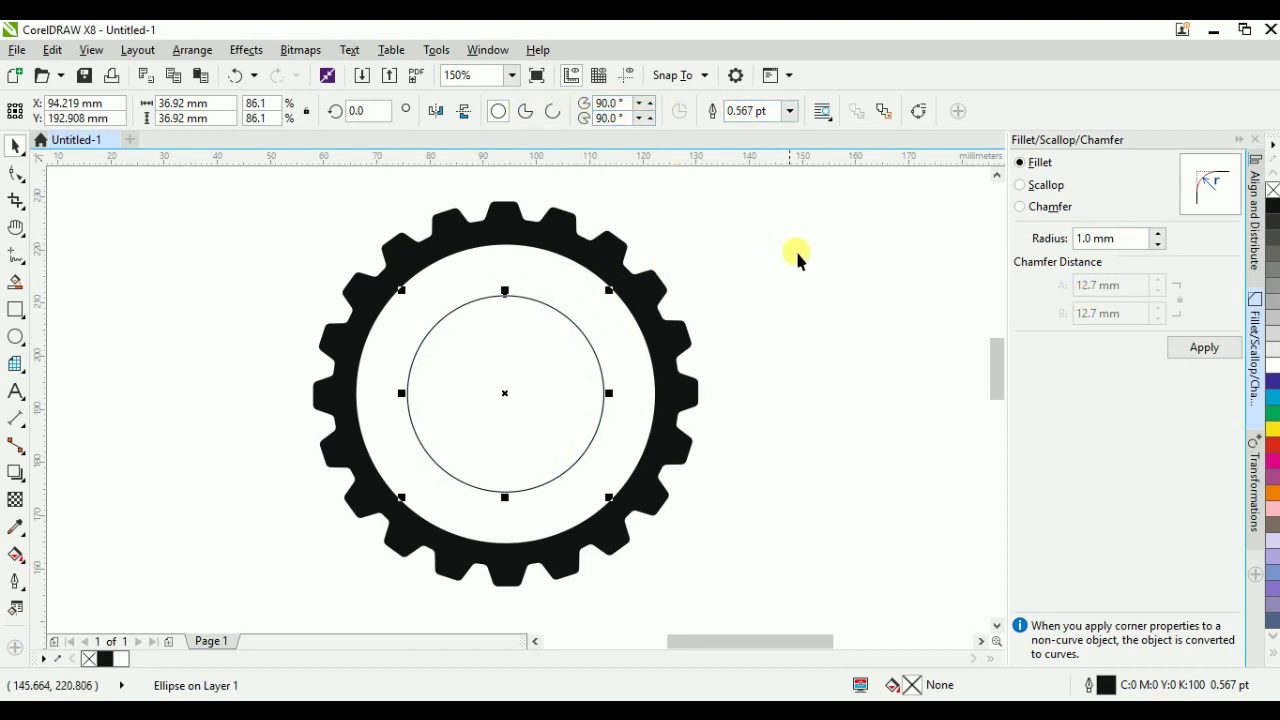
# Step: Set the inner circle's outline width to 1.5 pt
pyautogui.press('F12')
pyautogui.moveTo(551, 163); pyautogui.dragTo(765, 163)
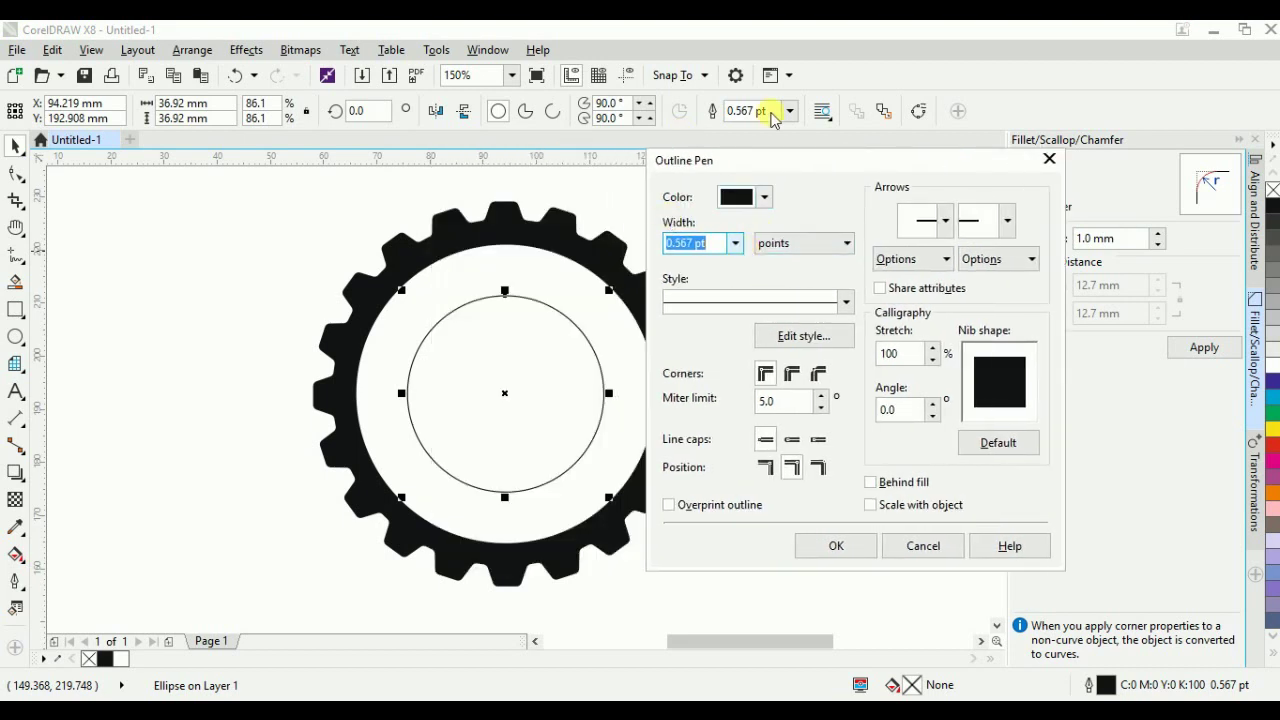
pyautogui.click(735, 245)
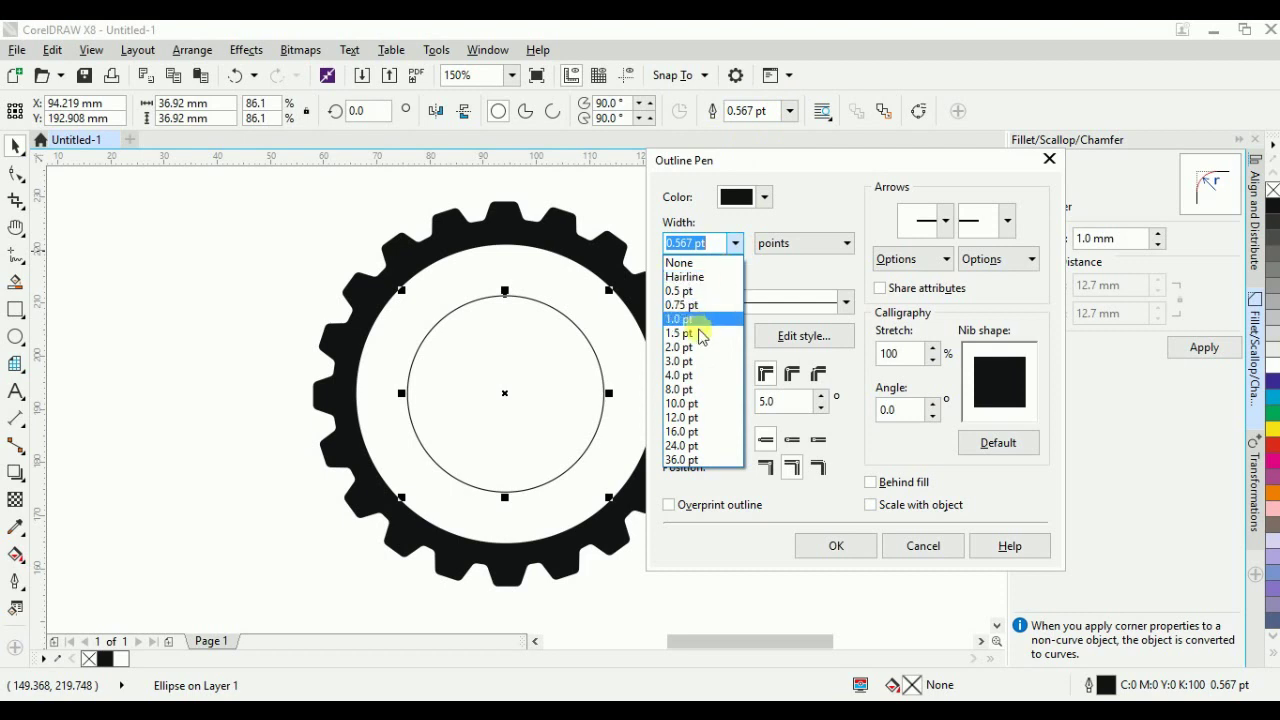
pyautogui.click(699, 333)
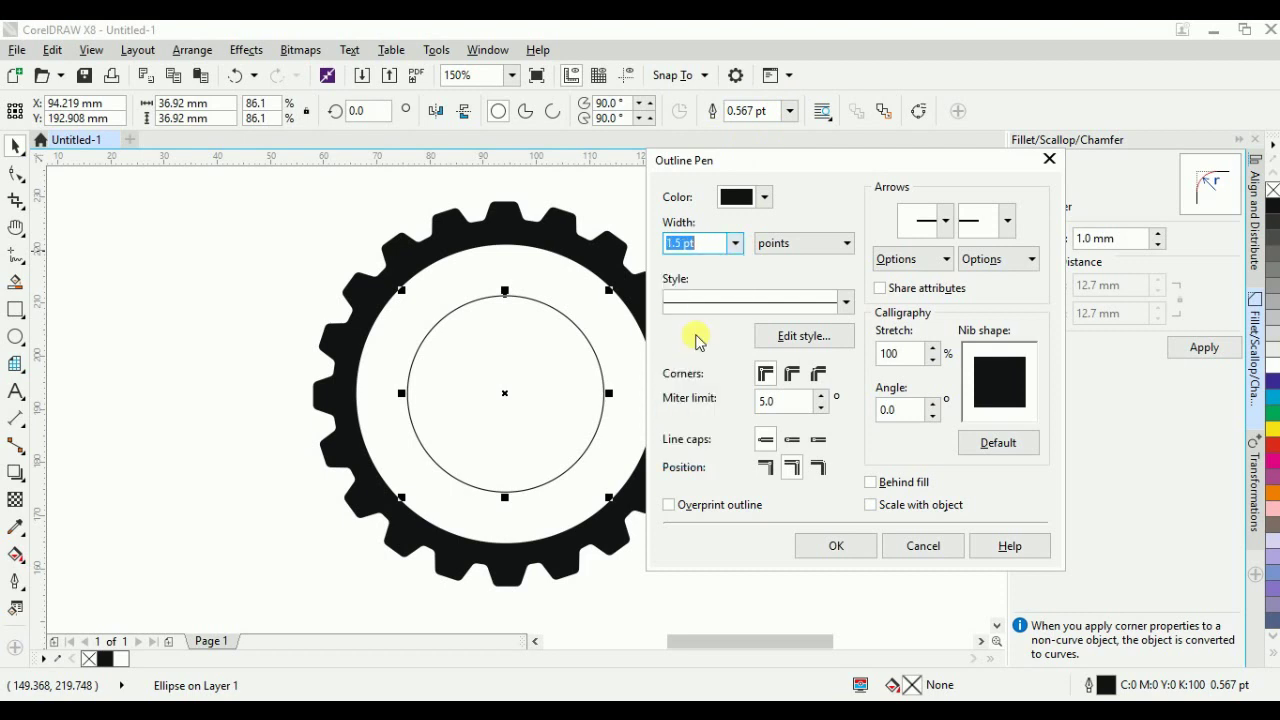
pyautogui.click(835, 545)
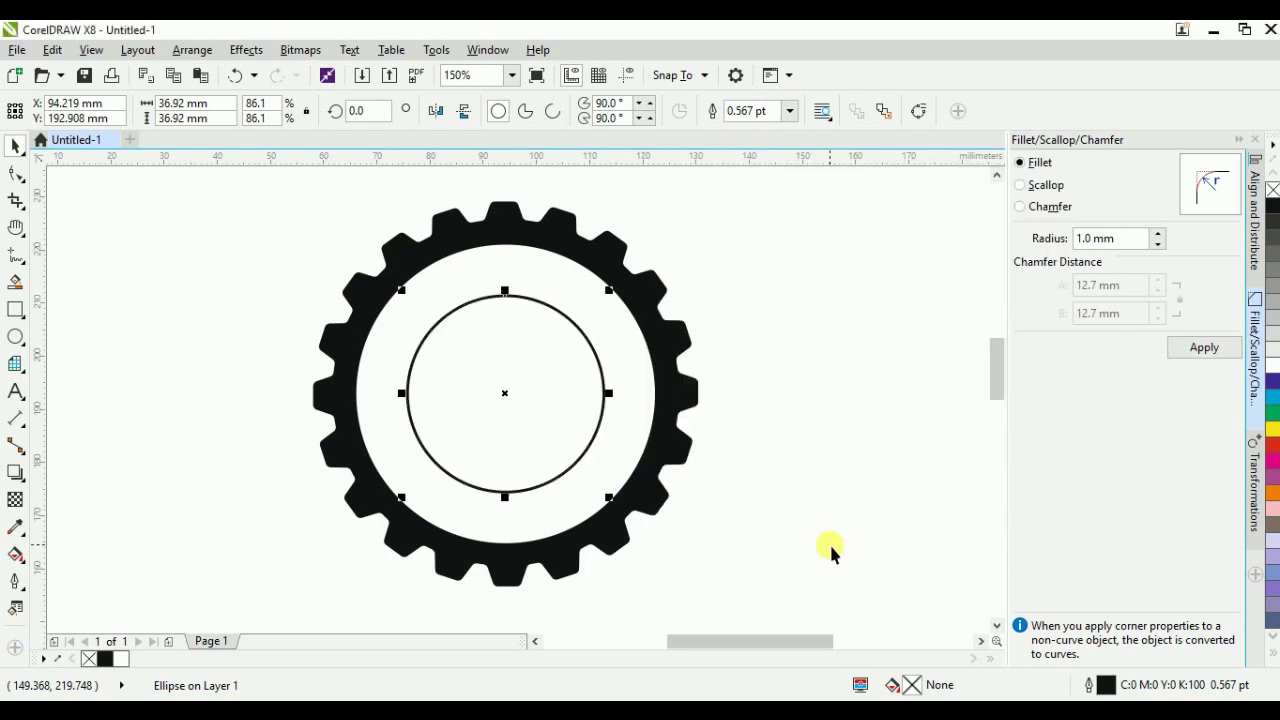
# Step: Set the inner circle's outline width to 2 pt and convert the circle to curves
pyautogui.click(789, 111)
pyautogui.click(765, 218)
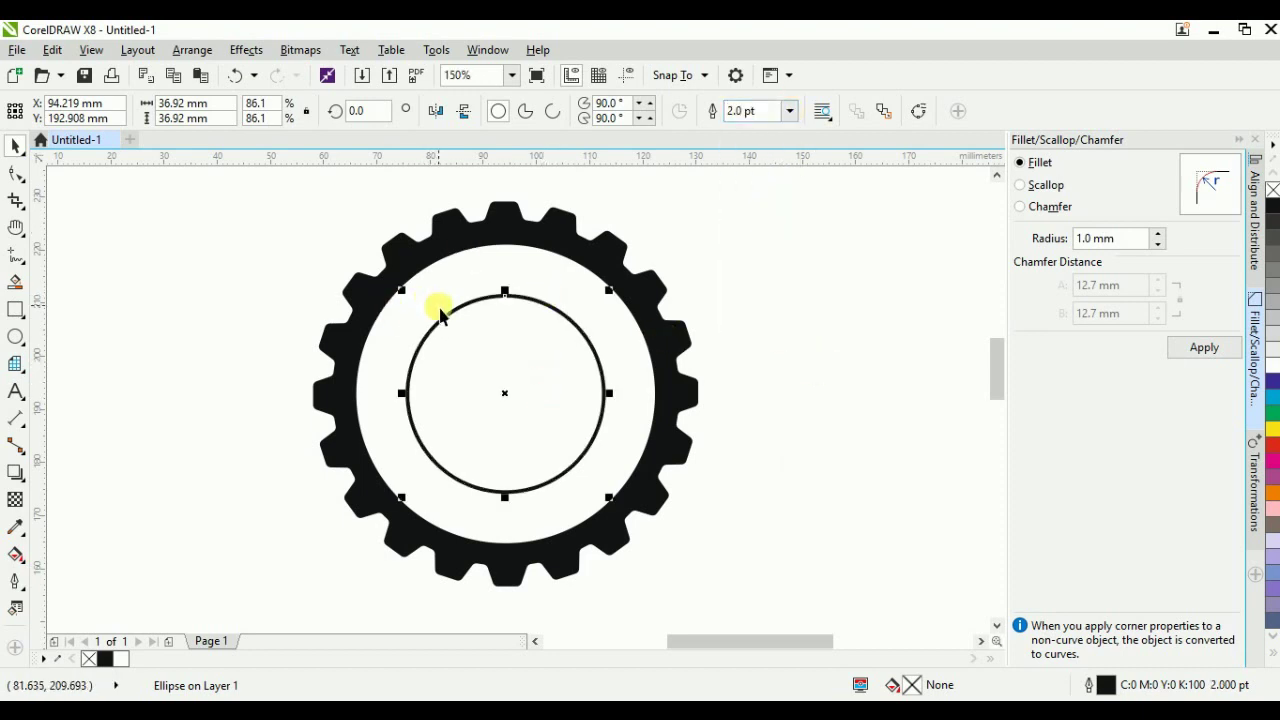
pyautogui.hotkey('ctrl', 'q')
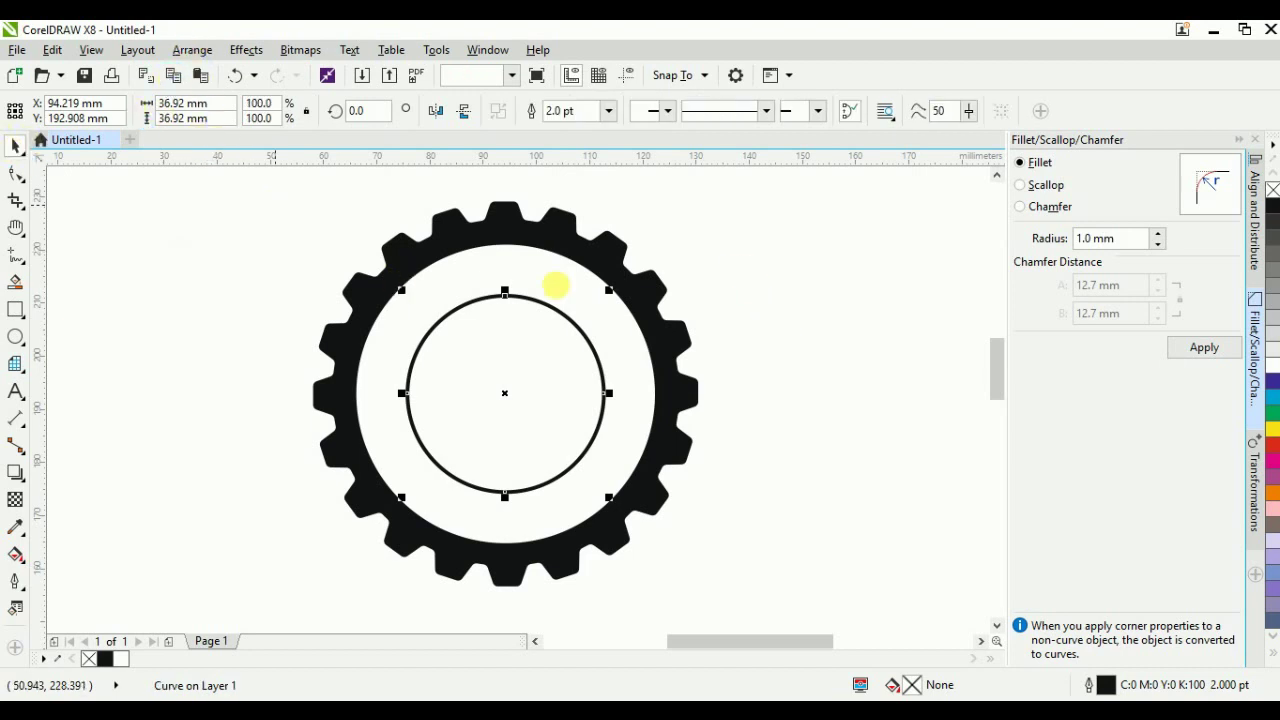
# Step: Convert the inner circle's outline to an object
pyautogui.click(518, 304)
pyautogui.click(518, 304)
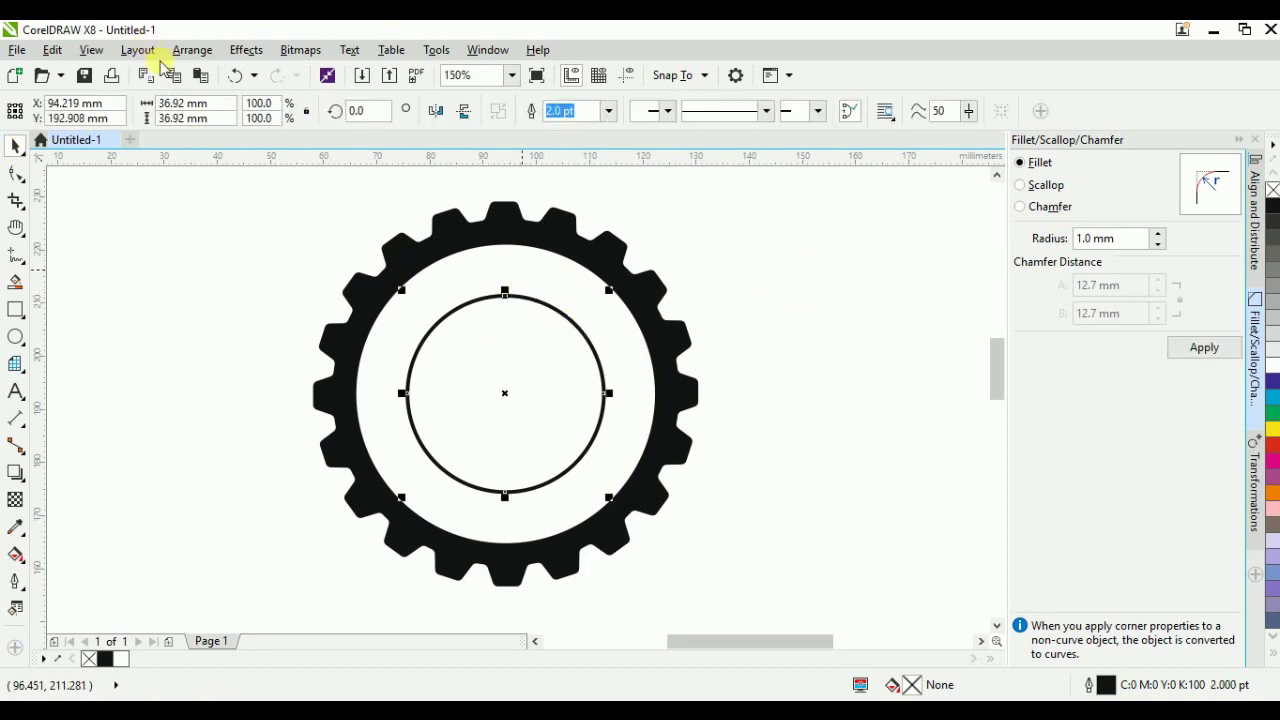
pyautogui.click(190, 51)
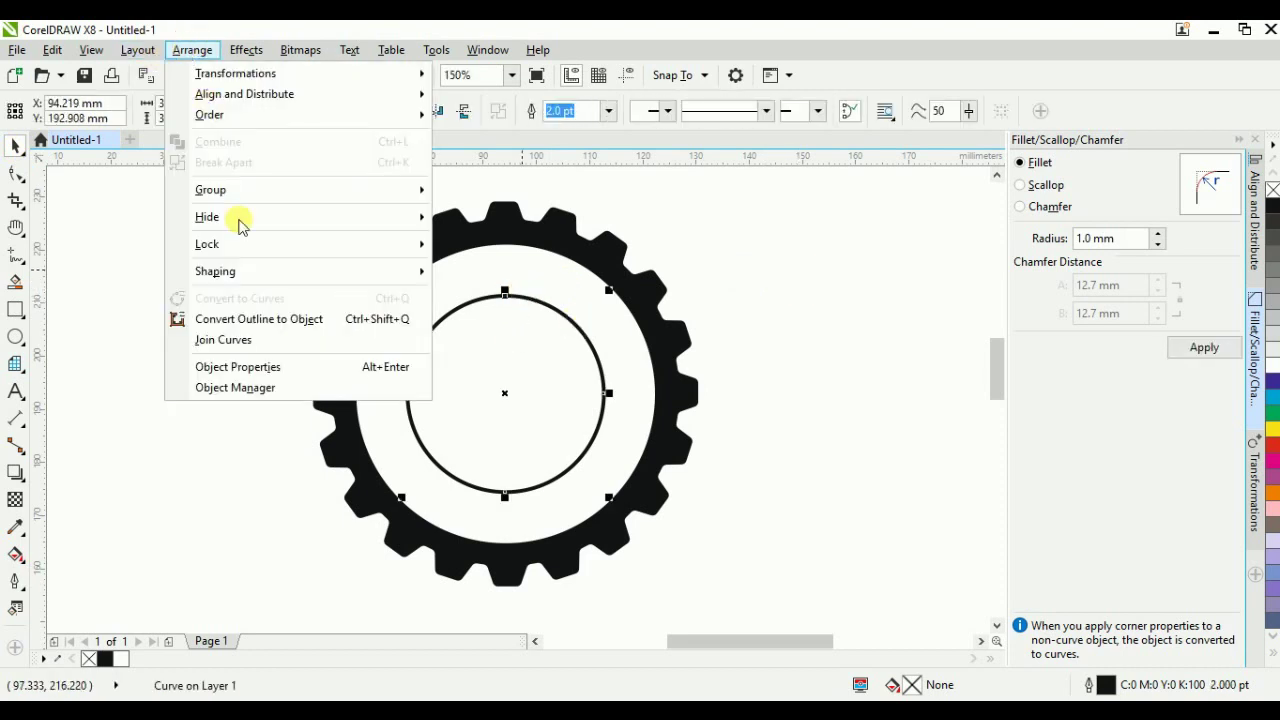
pyautogui.click(232, 322)
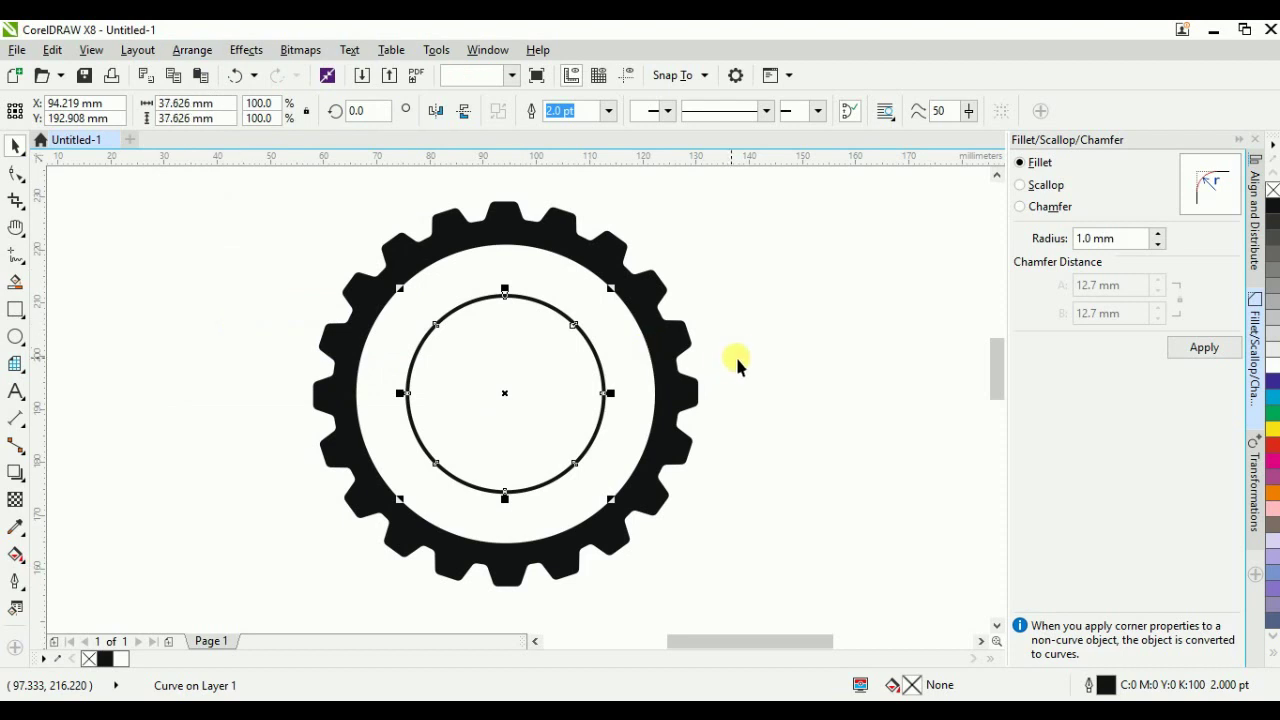
pyautogui.scroll(2, 504, 292)
pyautogui.scroll(-2, 462, 260)
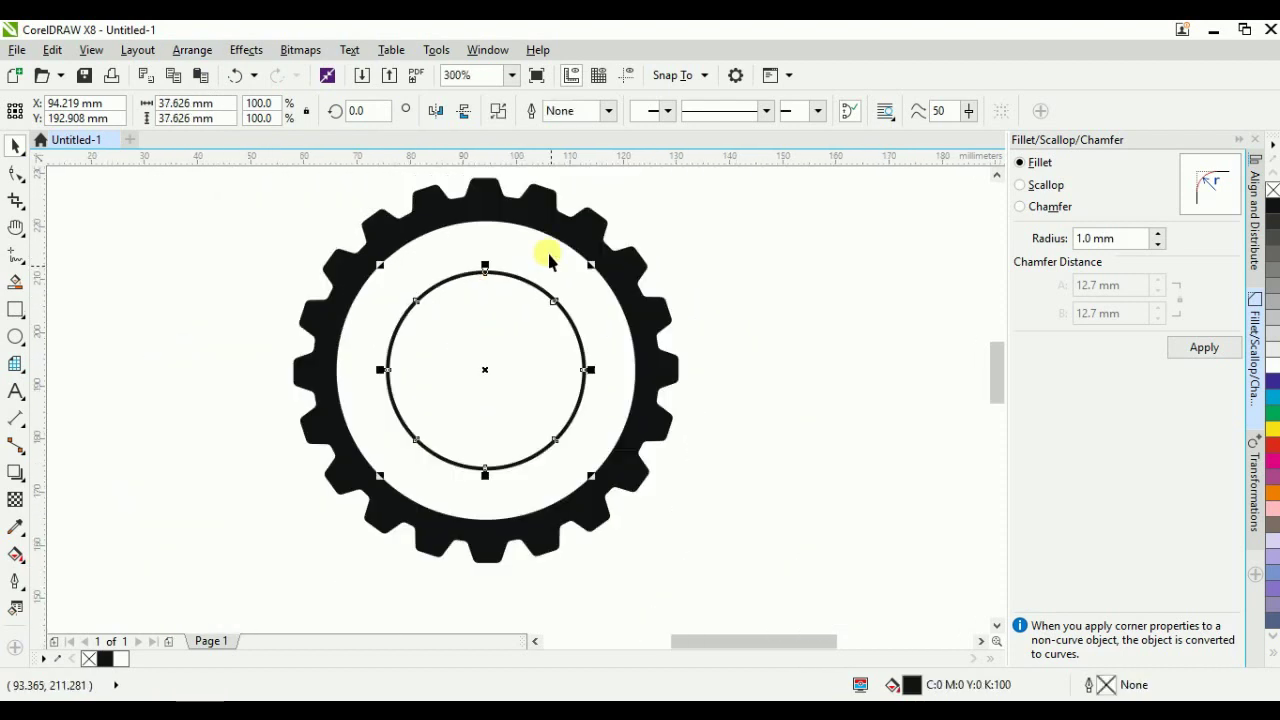
pyautogui.keyDown('shift'); pyautogui.click(552, 220); pyautogui.keyUp('shift')
pyautogui.click(772, 262)
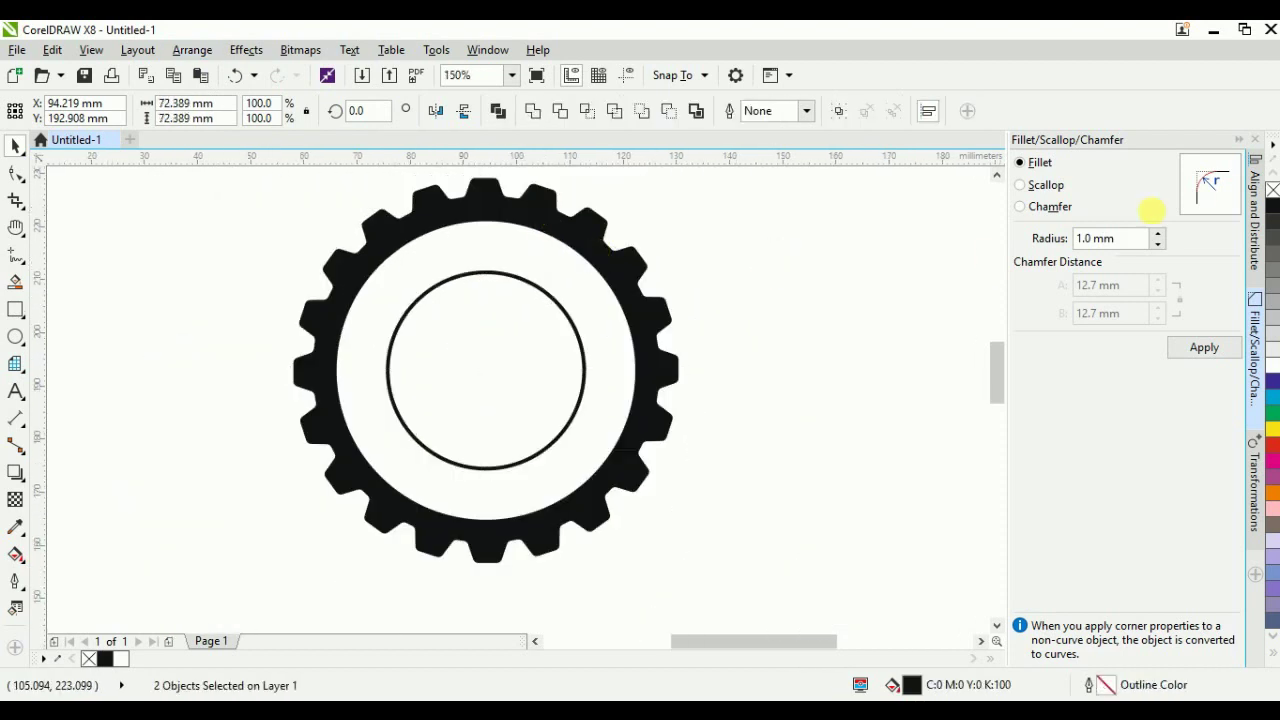
pyautogui.click(780, 275)
pyautogui.click(14, 310)
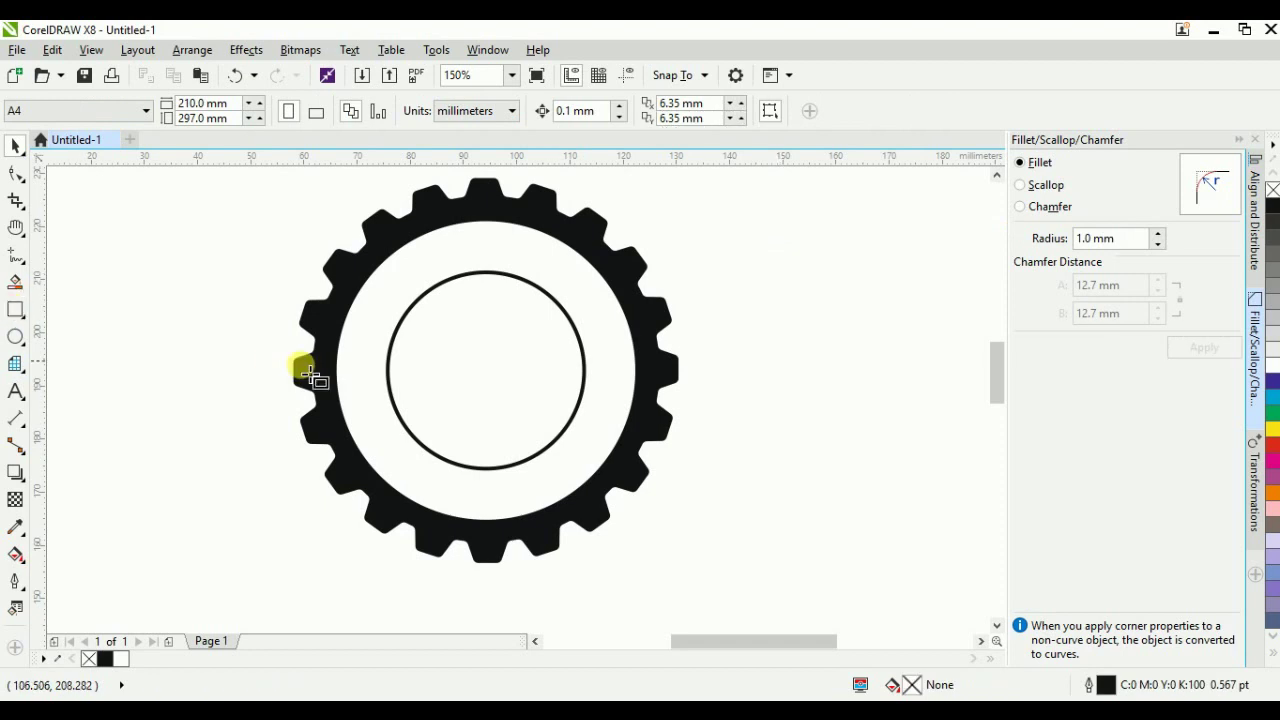
pyautogui.moveTo(232, 328); pyautogui.dragTo(758, 407)
pyautogui.press('space')
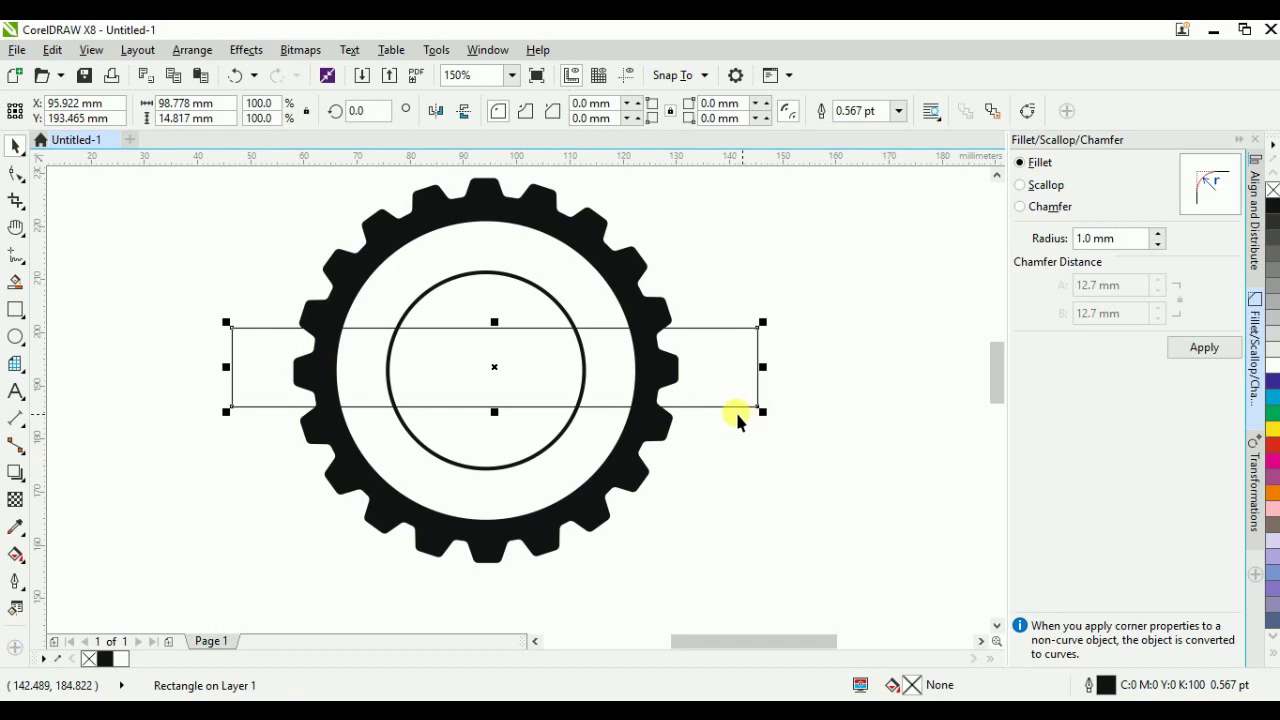
pyautogui.press('Delete')
# Step: Add the artistic text "AUTO MOBILES" in the empty space below the gear
pyautogui.scroll(-2, 522, 335)
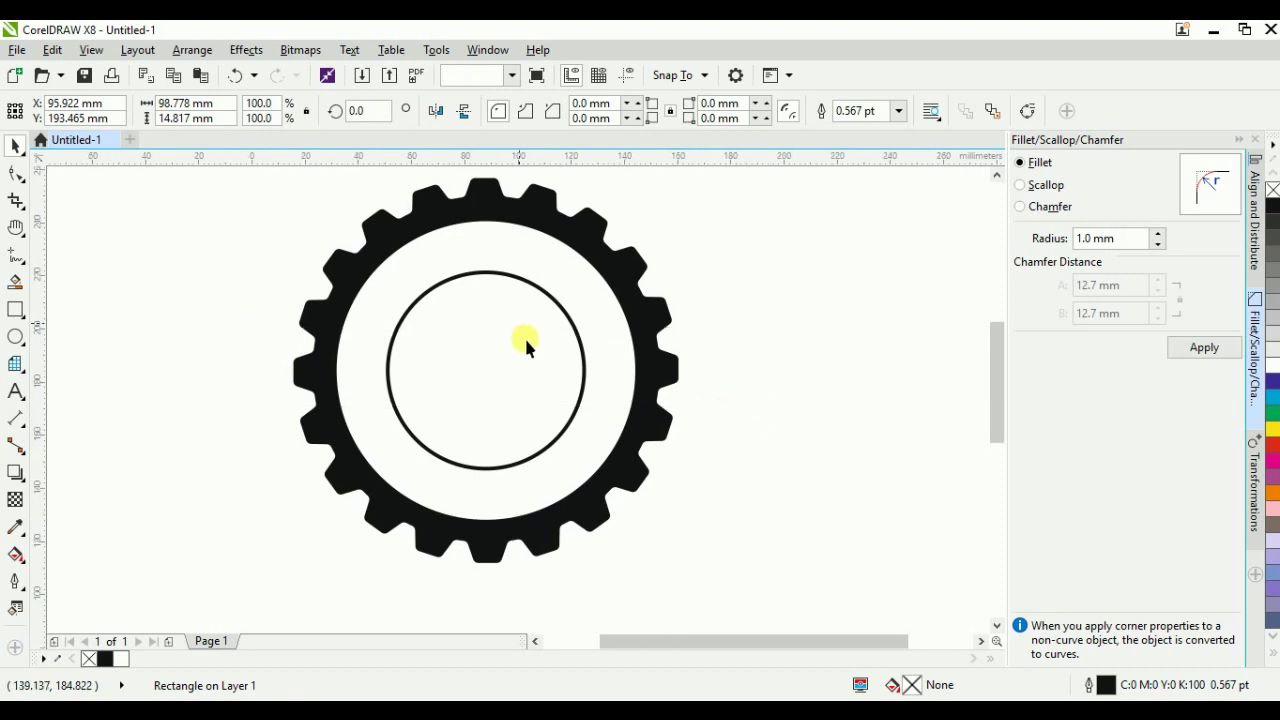
pyautogui.press('F8')
pyautogui.scroll(2, 457, 497)
pyautogui.click(455, 495)
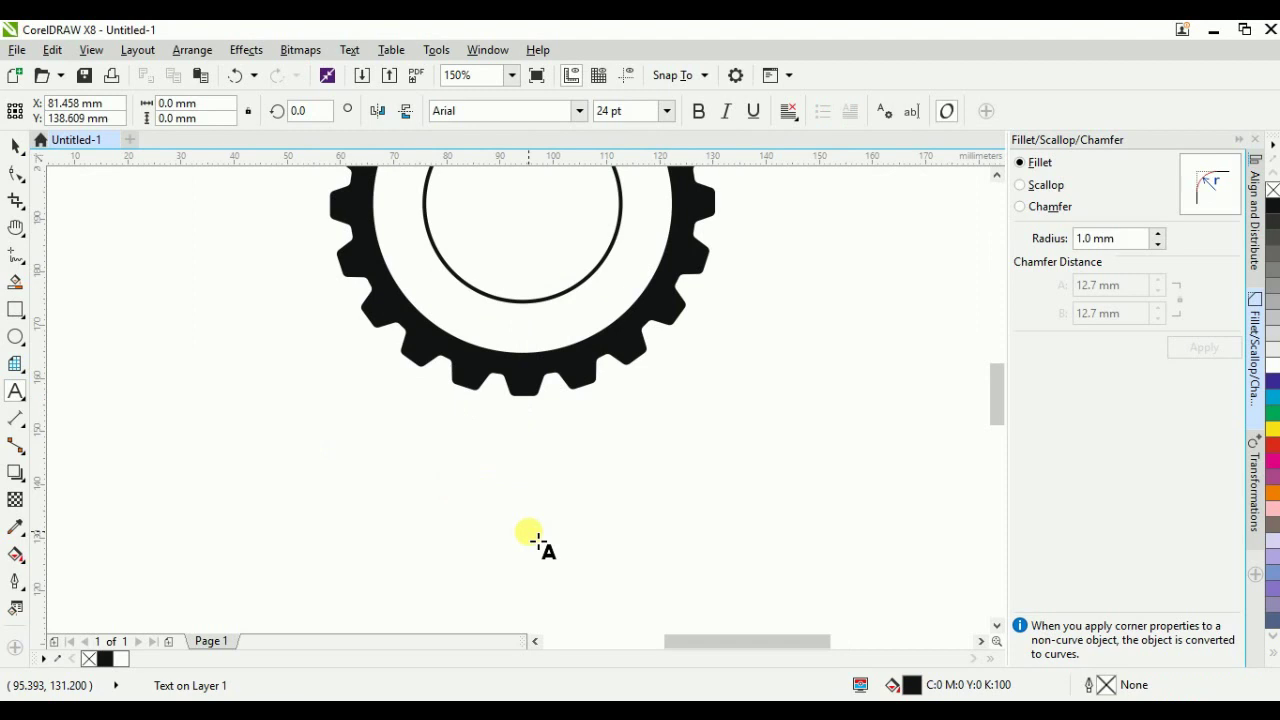
pyautogui.write('AUTO M')
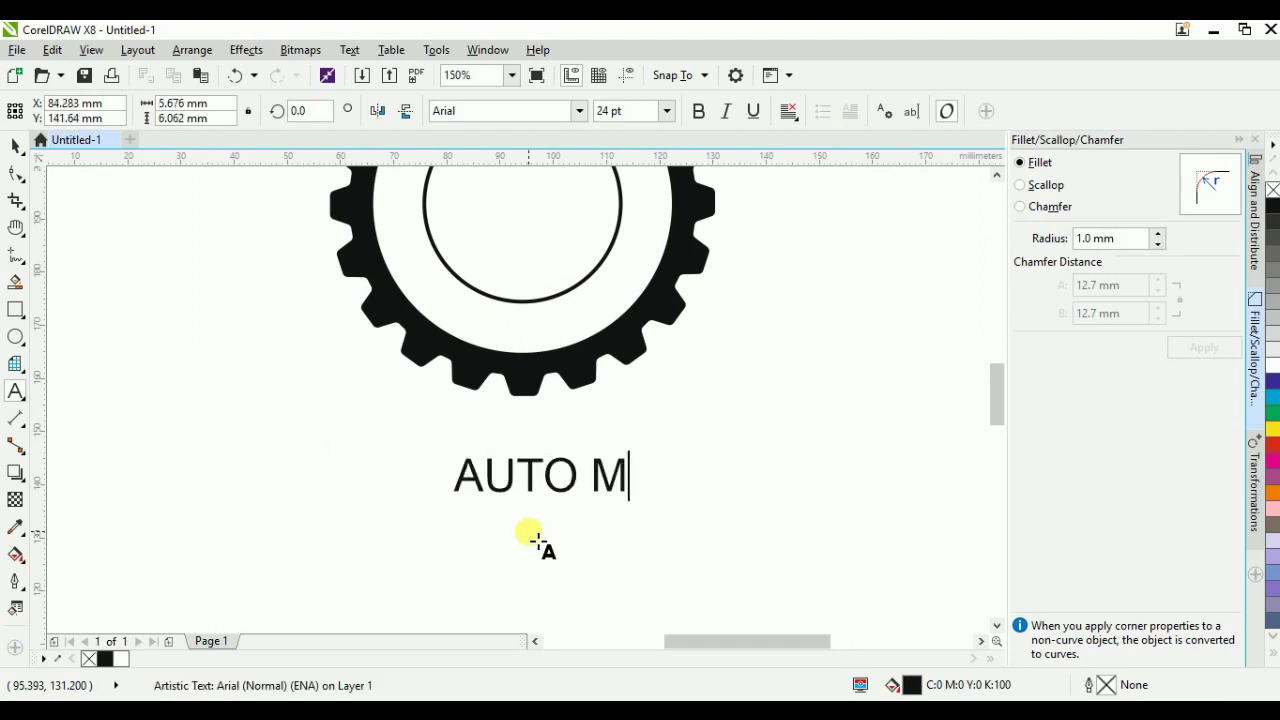
# Step: Move the AUTO MOBILES text across the gear's middle, enlarged to about 104 mm wide and centered on the gear
pyautogui.scroll(-1, 550, 517)
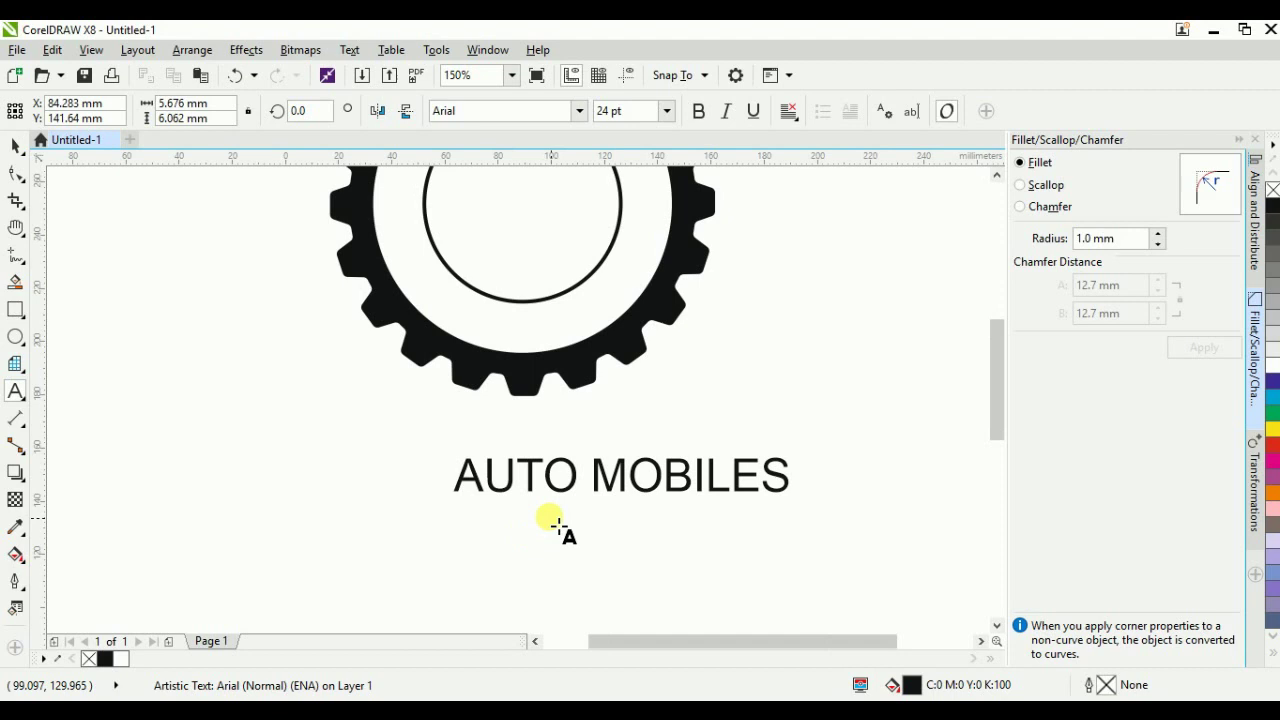
pyautogui.hotkey('ctrl', 'space')
pyautogui.moveTo(614, 492); pyautogui.dragTo(562, 356)
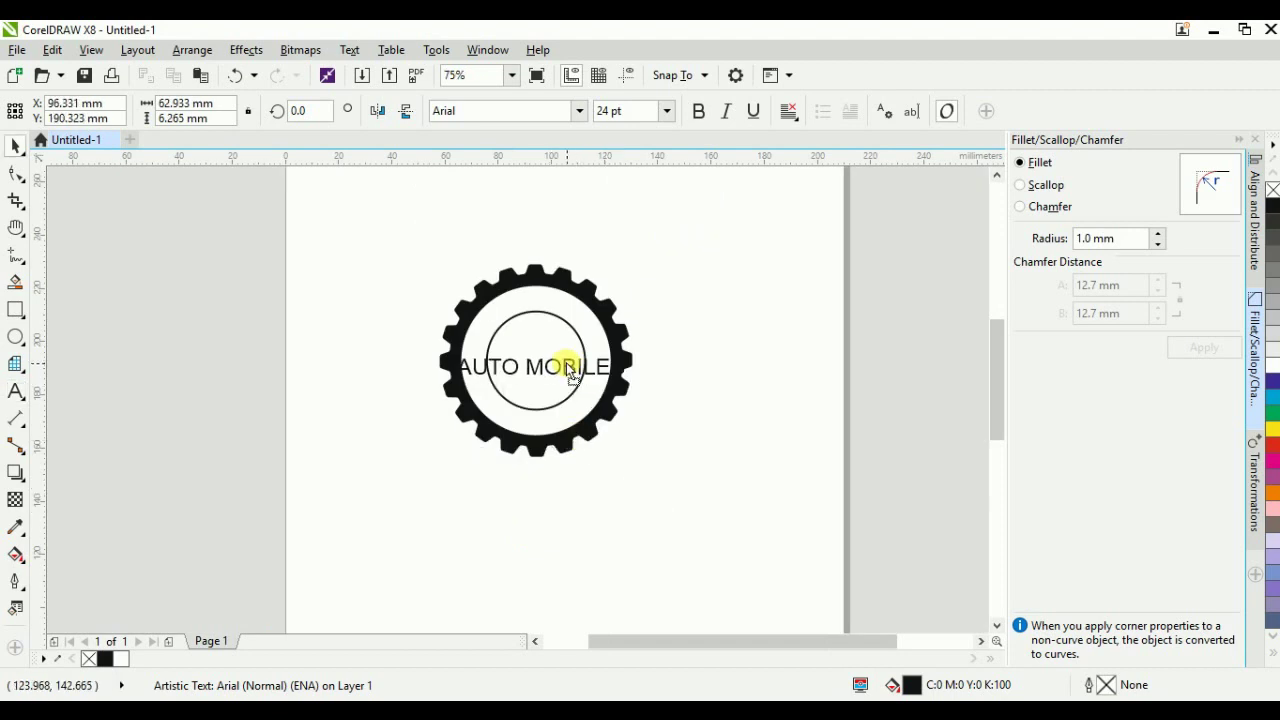
pyautogui.scroll(2, 618, 358)
pyautogui.moveTo(641, 397); pyautogui.dragTo(757, 441)
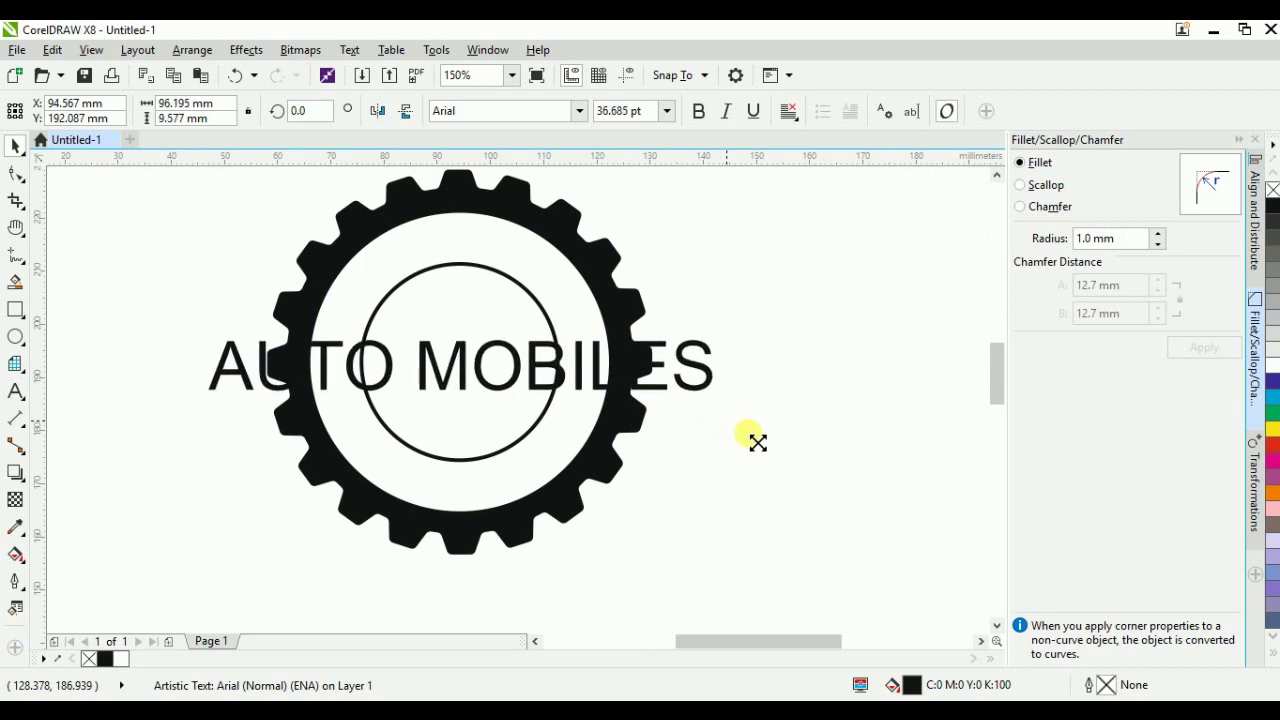
pyautogui.keyDown('shift'); pyautogui.click(625, 312); pyautogui.keyUp('shift')
pyautogui.press('Escape')
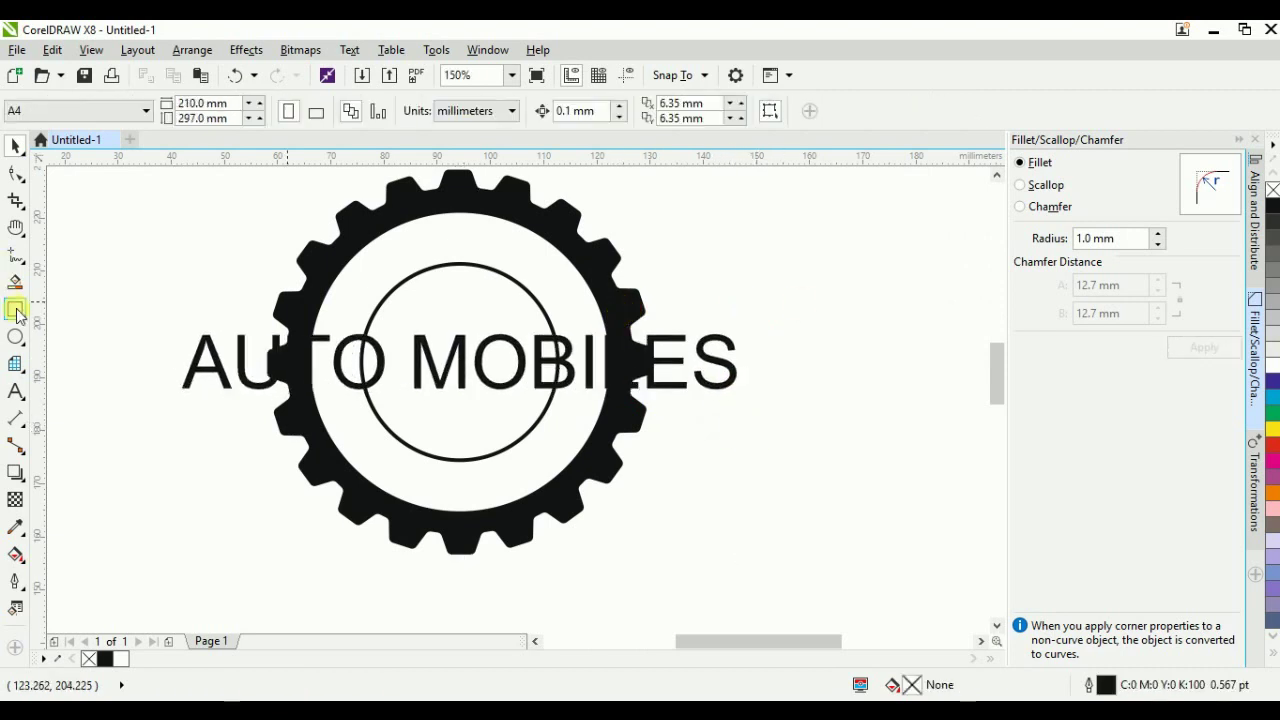
# Step: Draw a rectangle about 115 by 15 mm around the AUTO MOBILES text and center it on the gear
pyautogui.click(15, 310)
pyautogui.moveTo(159, 333); pyautogui.dragTo(779, 414)
pyautogui.press('space')
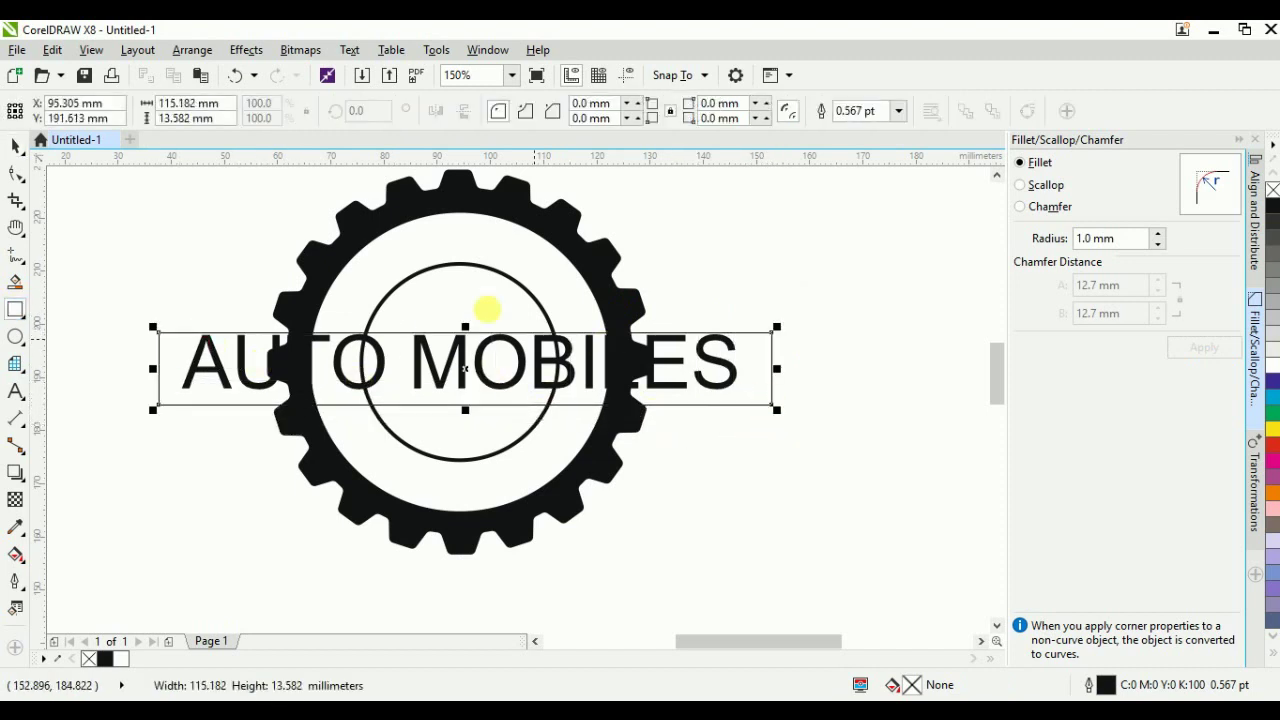
pyautogui.moveTo(465, 326); pyautogui.dragTo(460, 316)
pyautogui.keyDown('shift'); pyautogui.click(323, 265); pyautogui.keyUp('shift')
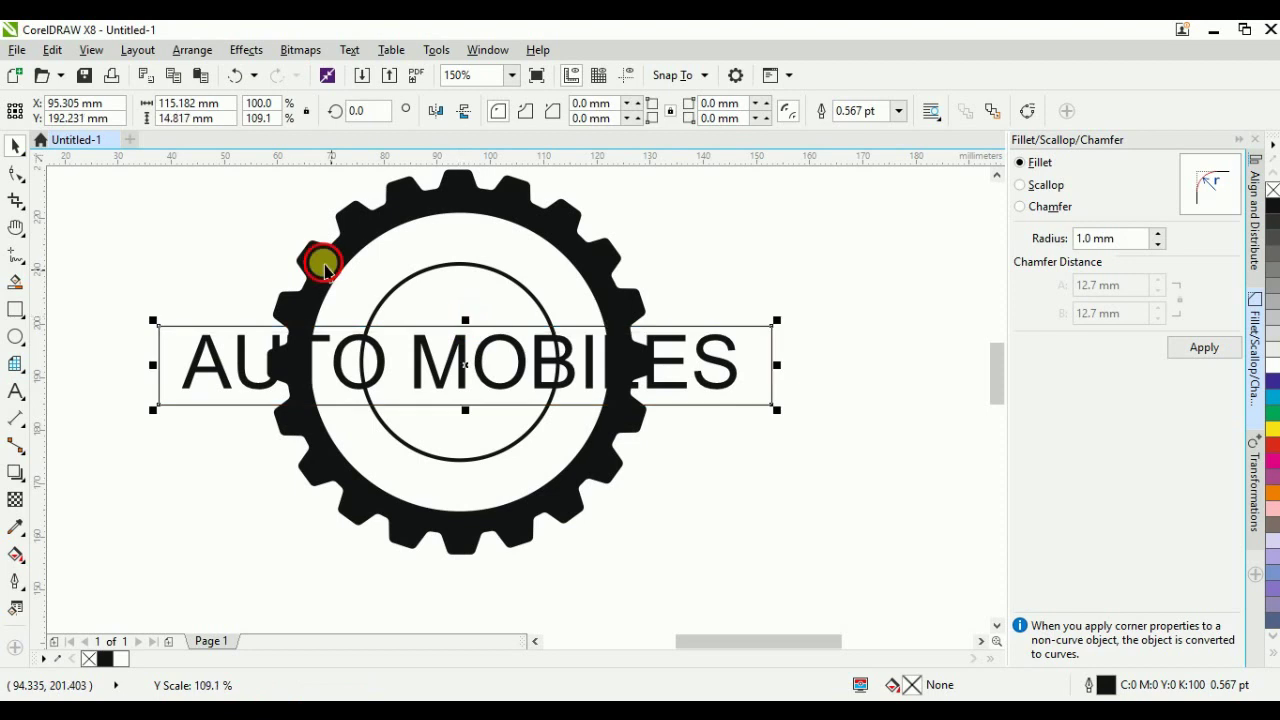
# Step: Try to trim the gear with the rectangle around the text and undo the attempt
pyautogui.click(754, 323)
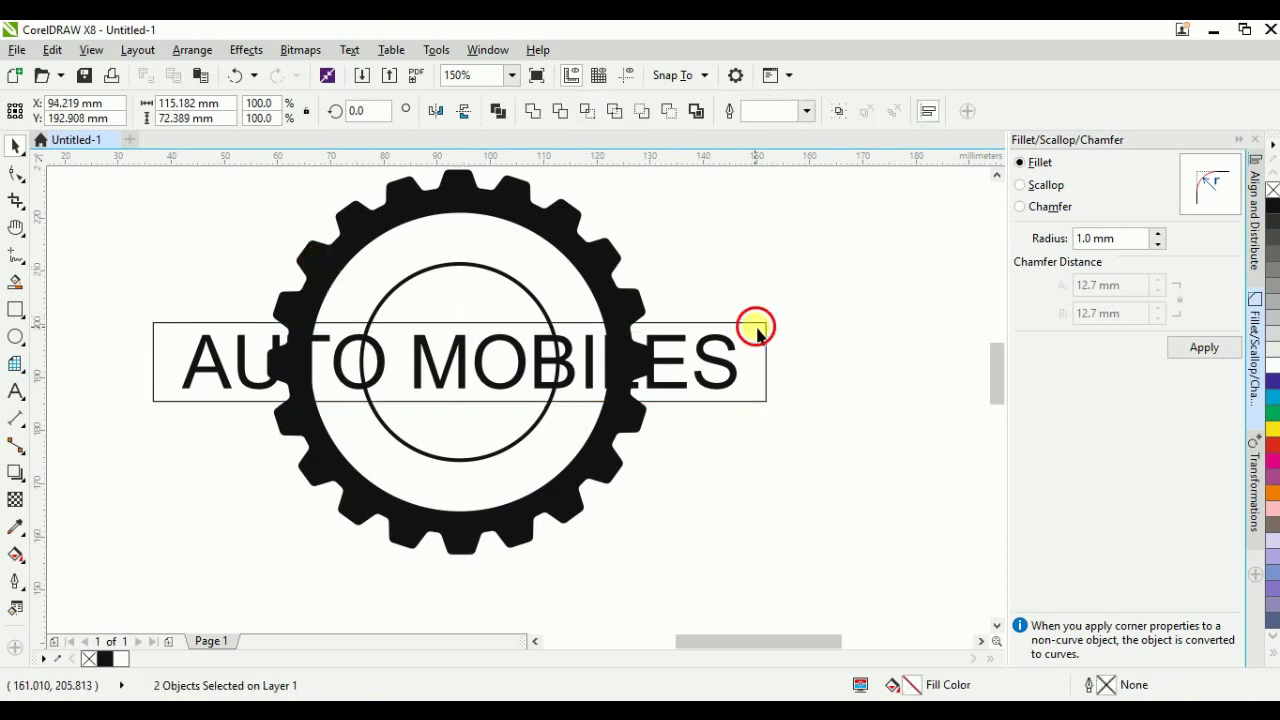
pyautogui.keyDown('shift'); pyautogui.click(617, 290); pyautogui.keyUp('shift')
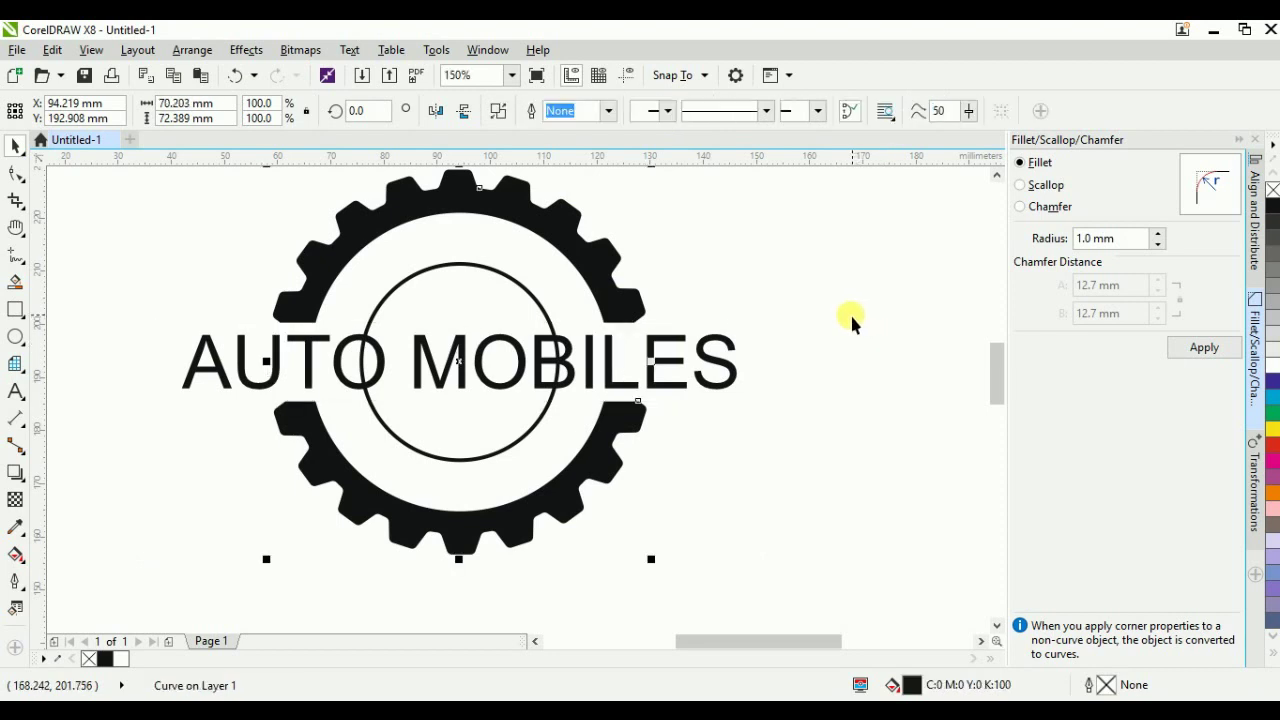
pyautogui.hotkey('ctrl', 'z')
pyautogui.hotkey('ctrl', 'z')
pyautogui.click(749, 325)
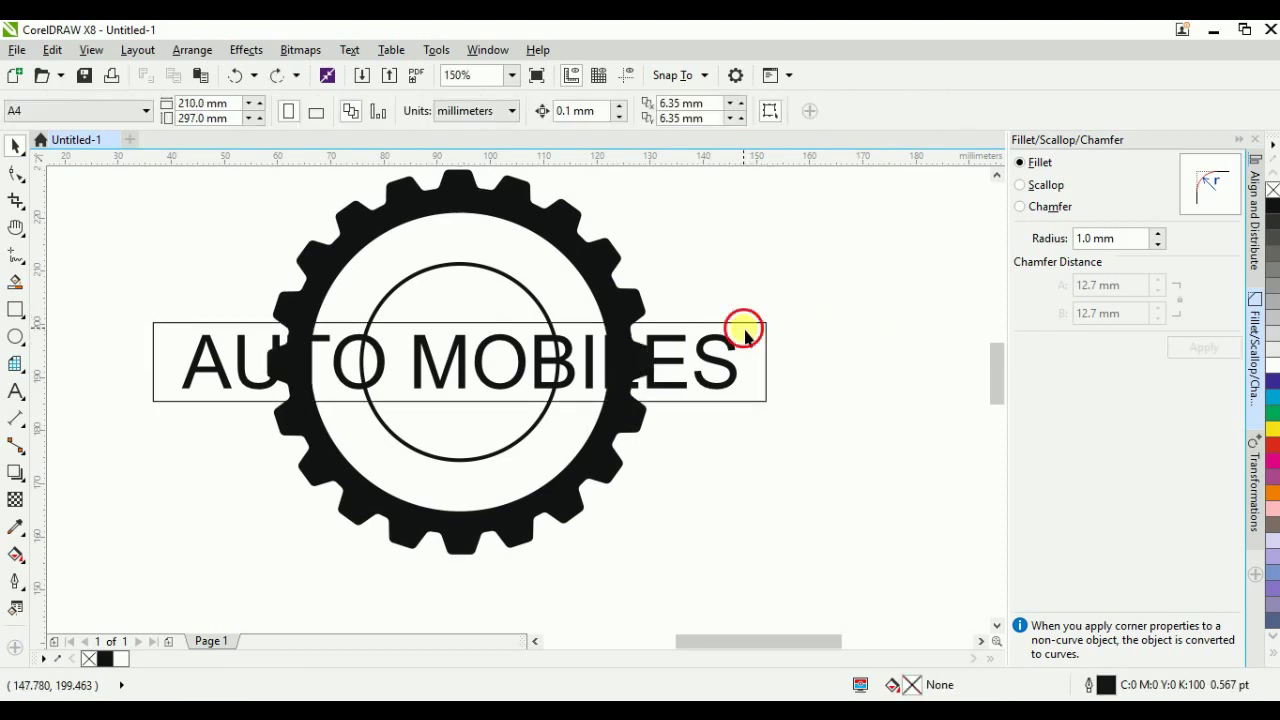
pyautogui.keyDown('shift'); pyautogui.click(614, 285); pyautogui.keyUp('shift')
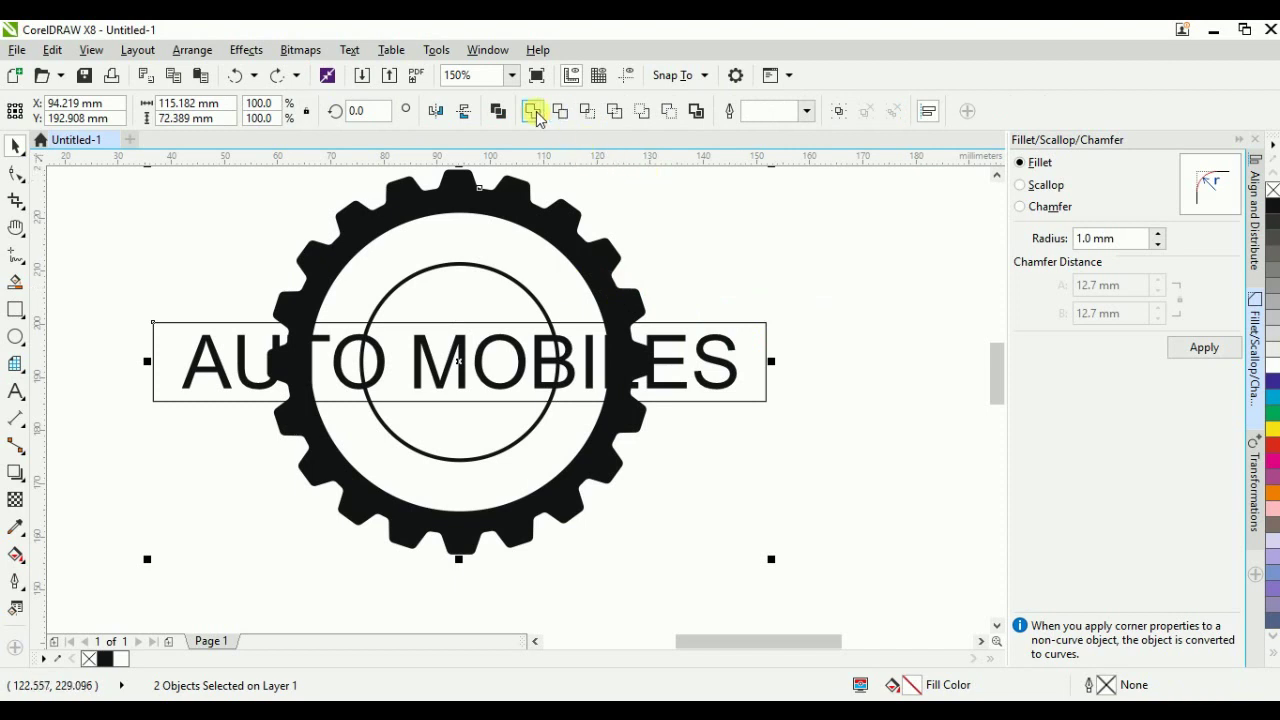
pyautogui.click(828, 284)
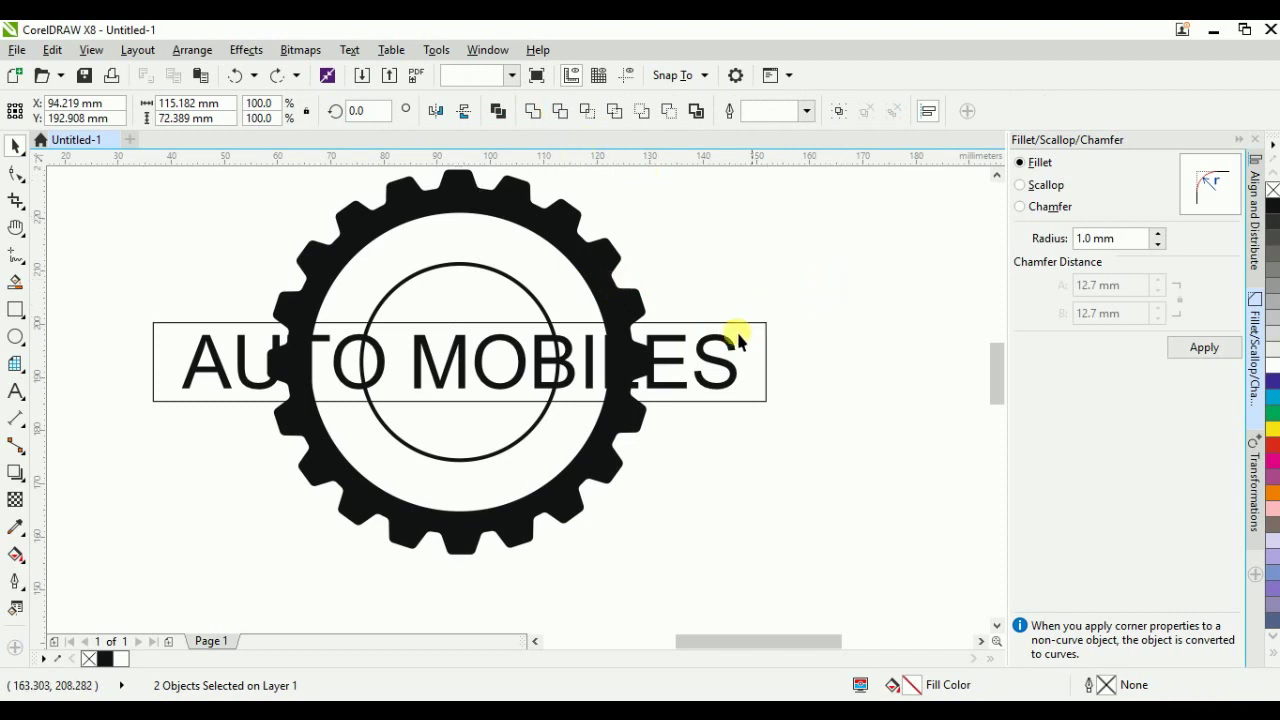
# Step: Trim the thin inner ring with the rectangle around the text
pyautogui.click(751, 329)
pyautogui.keyDown('shift'); pyautogui.click(510, 285); pyautogui.keyUp('shift')
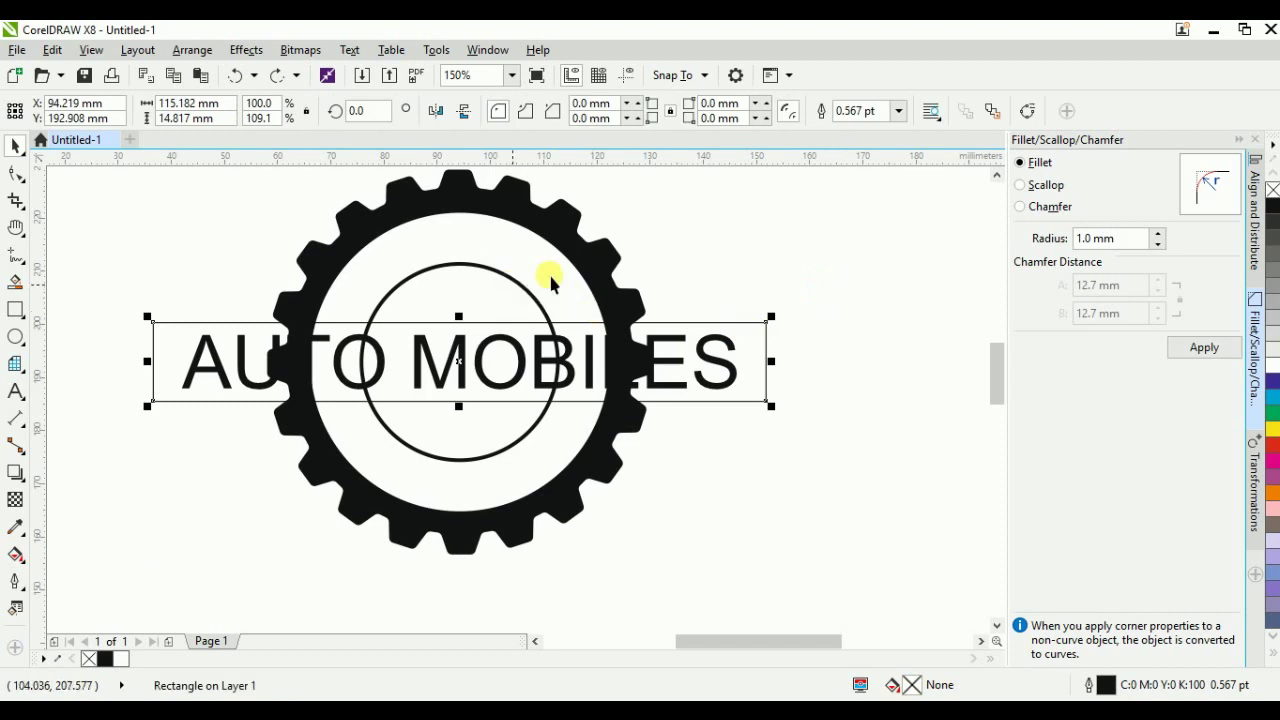
pyautogui.keyDown('shift'); pyautogui.click(452, 263); pyautogui.keyUp('shift')
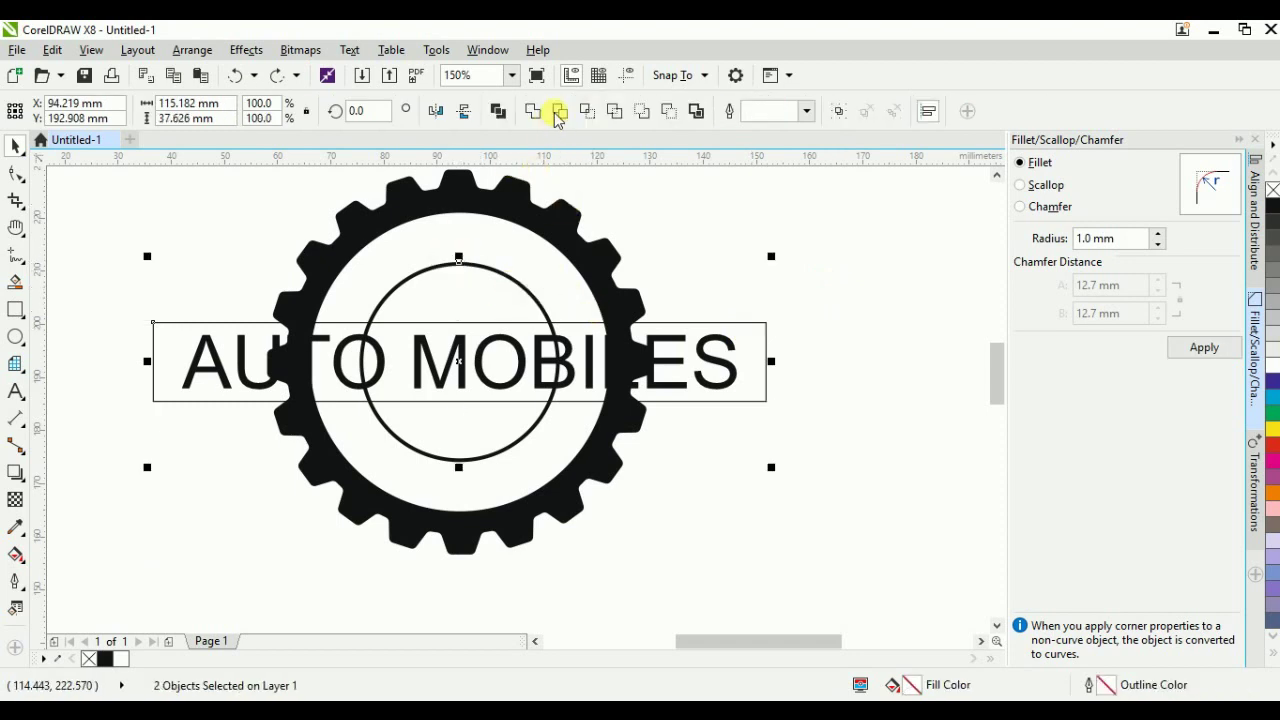
pyautogui.click(561, 112)
# Step: Trim the gear with the rectangle around the text and delete the rectangle
pyautogui.click(766, 328)
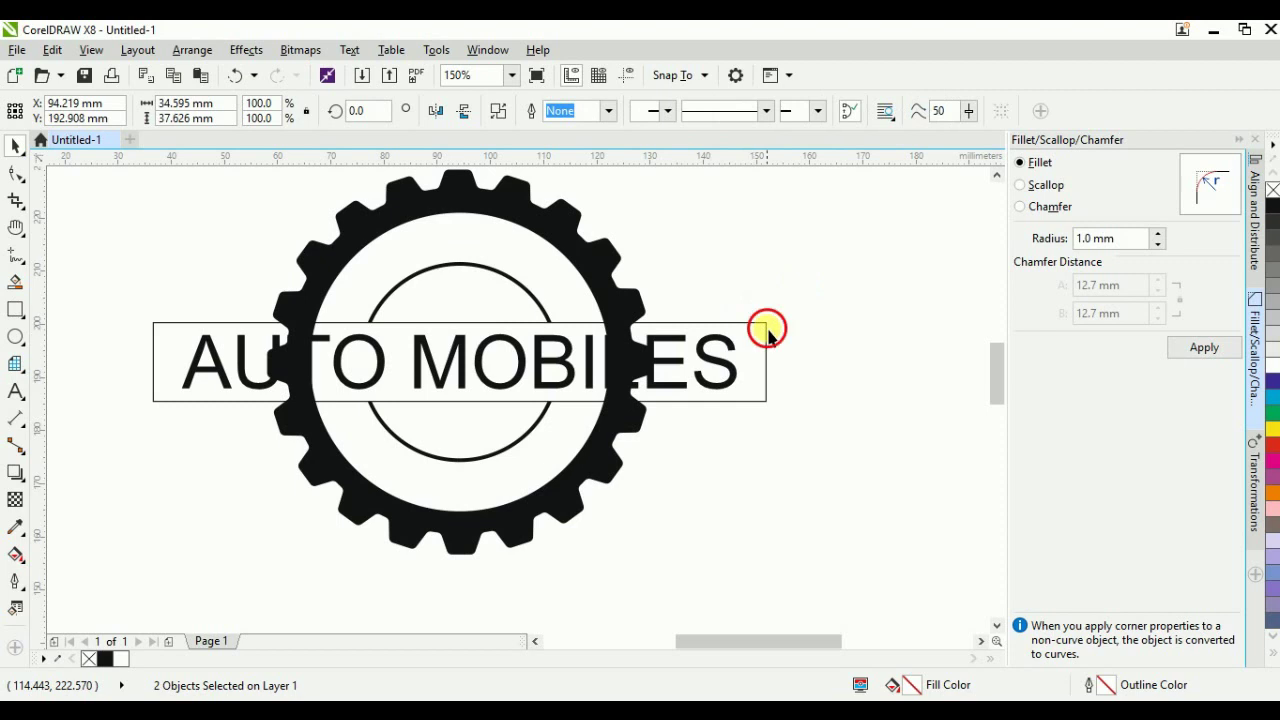
pyautogui.keyDown('shift'); pyautogui.click(604, 270); pyautogui.keyUp('shift')
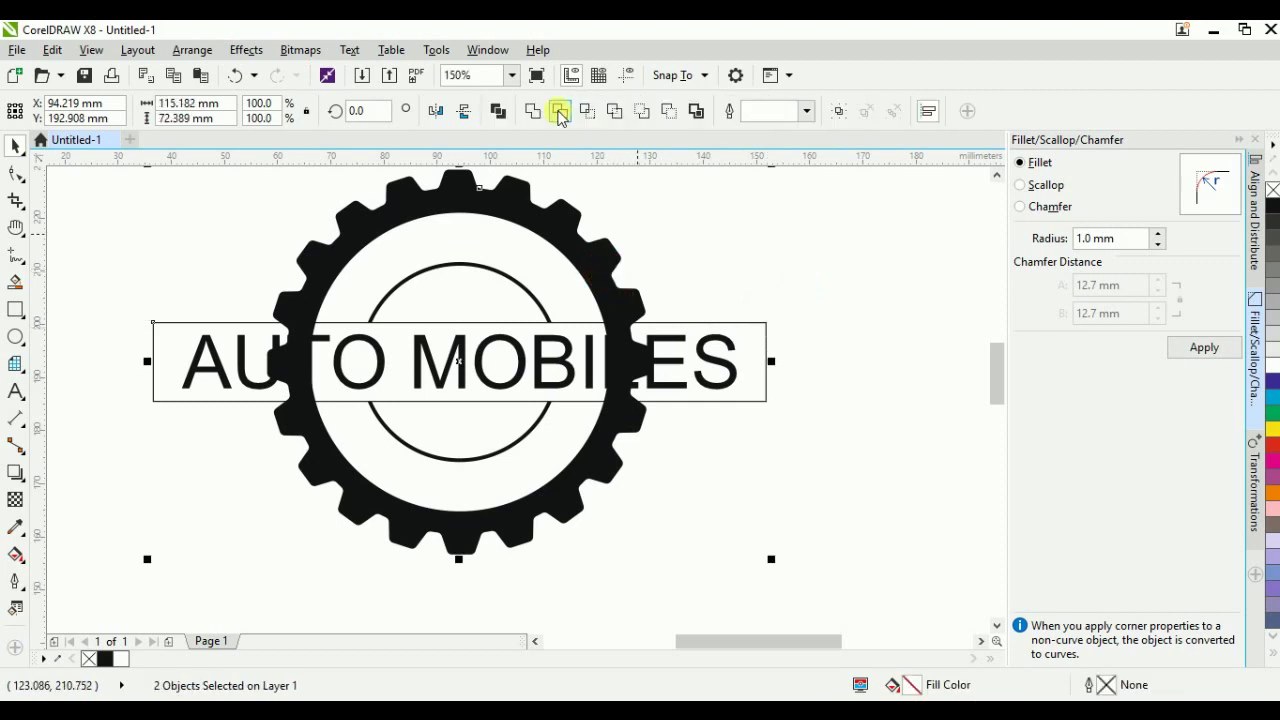
pyautogui.click(561, 112)
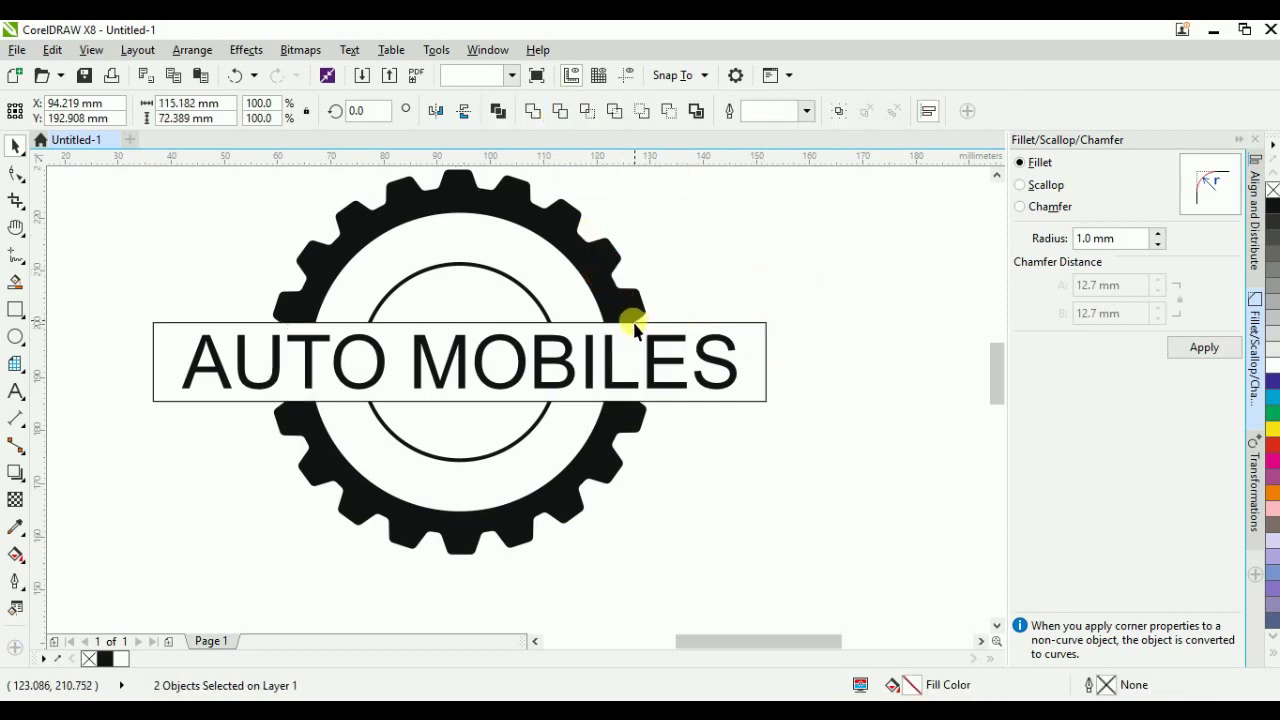
pyautogui.click(760, 337)
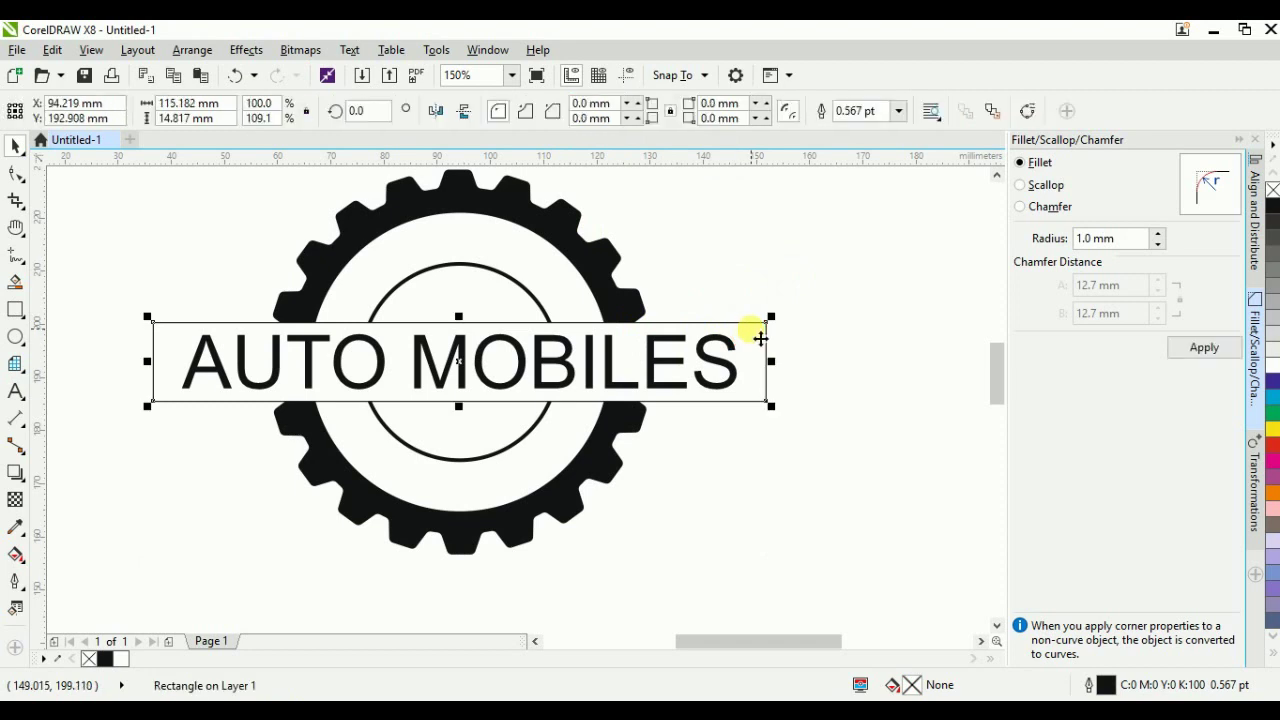
pyautogui.press('Delete')
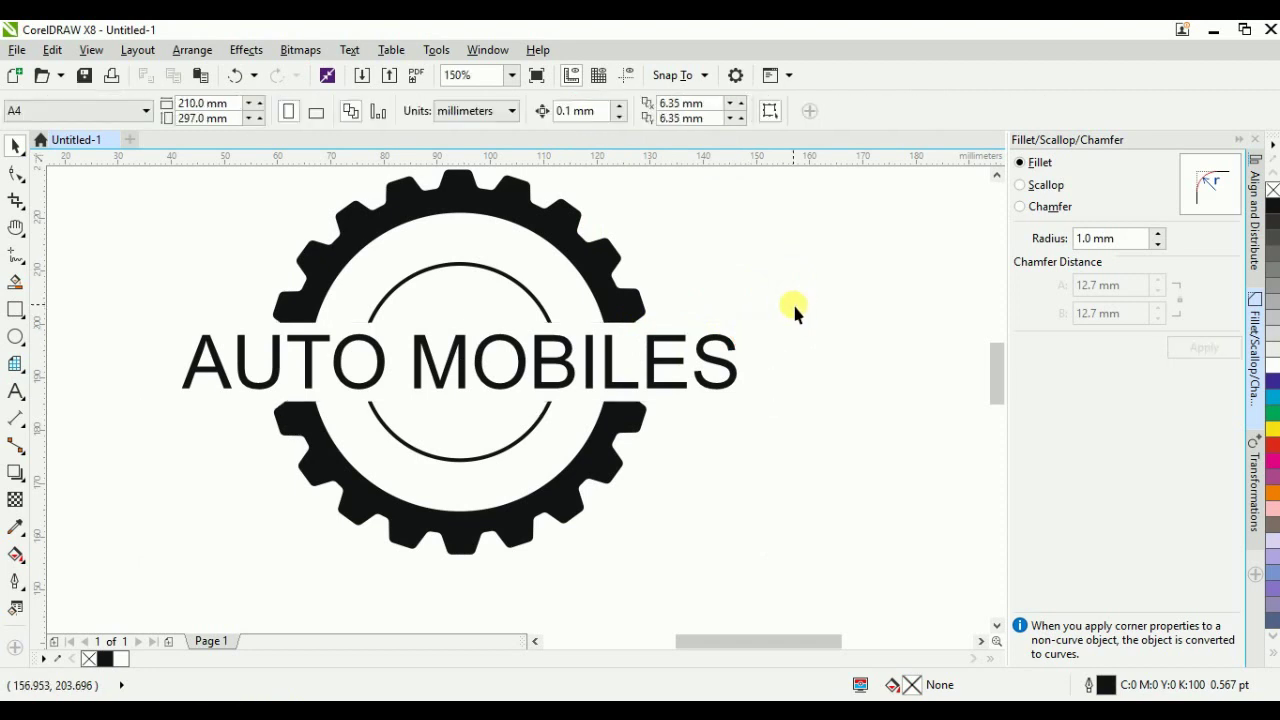
# Step: Set the AUTO MOBILES text to the Futura Md BT font in bold without italics
pyautogui.click(374, 355)
pyautogui.click(566, 114)
pyautogui.click(580, 112)
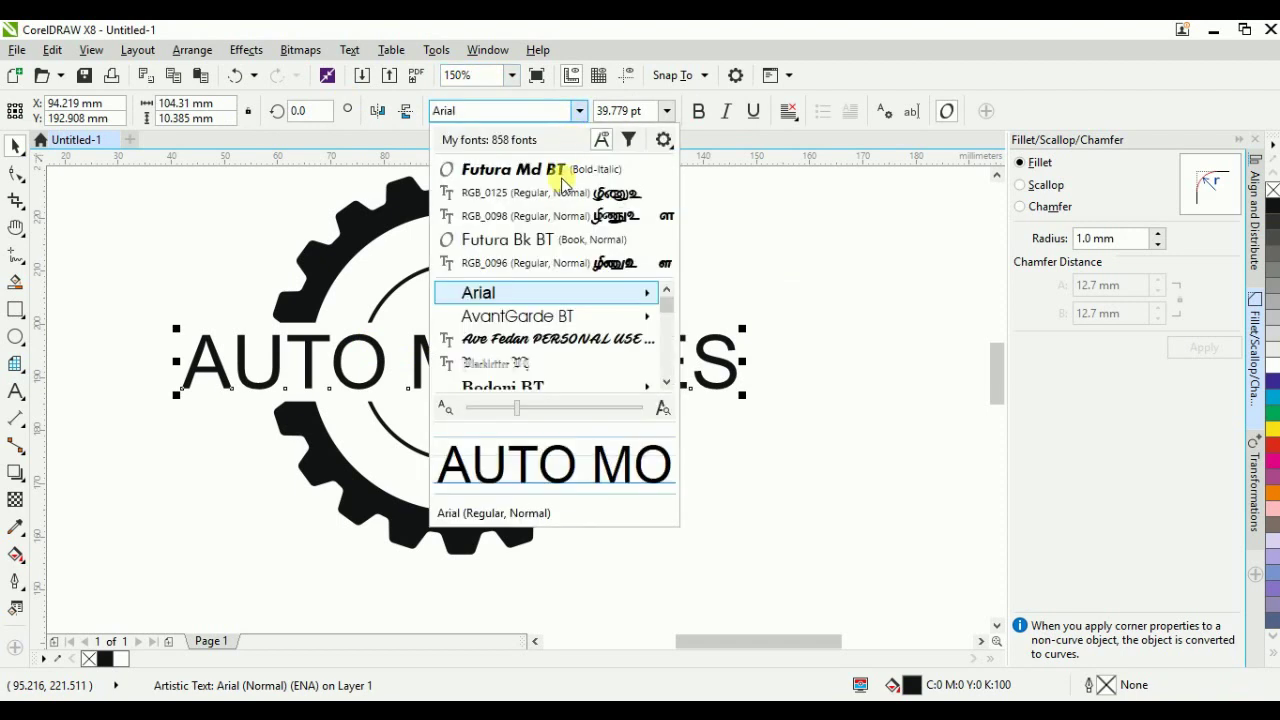
pyautogui.click(547, 240)
pyautogui.click(580, 111)
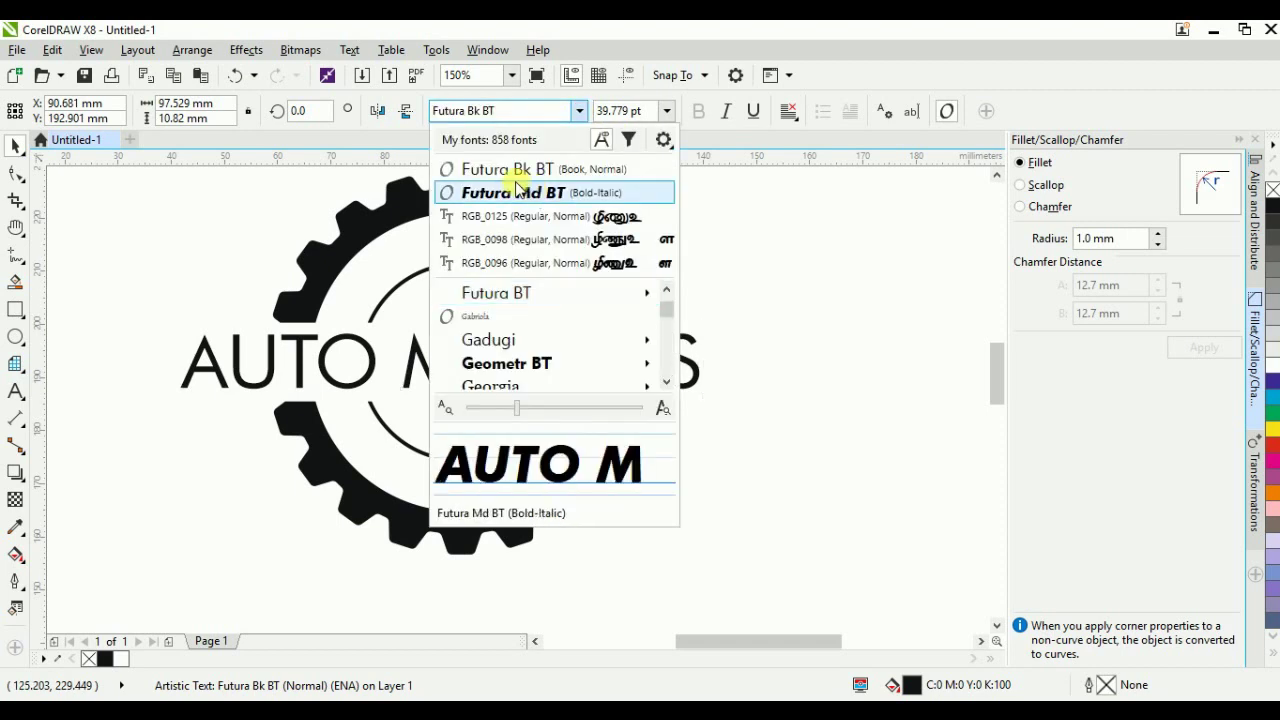
pyautogui.click(523, 191)
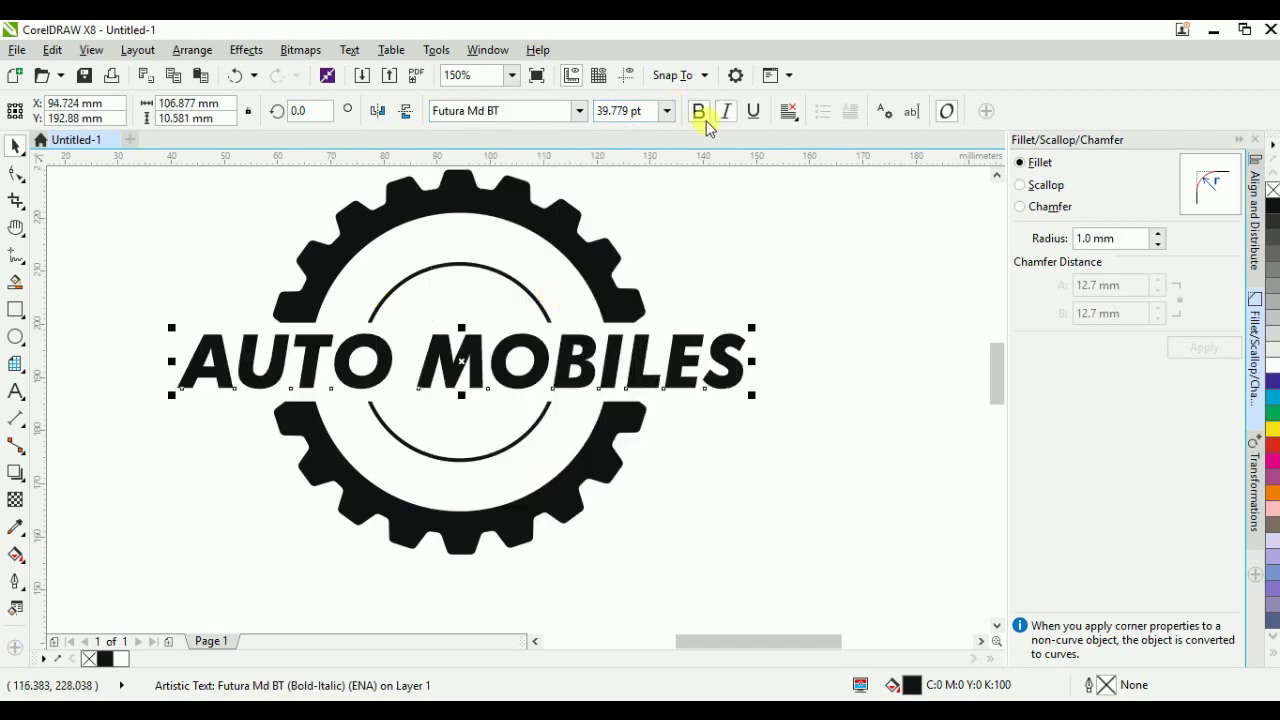
pyautogui.hotkey('ctrl', 'i')
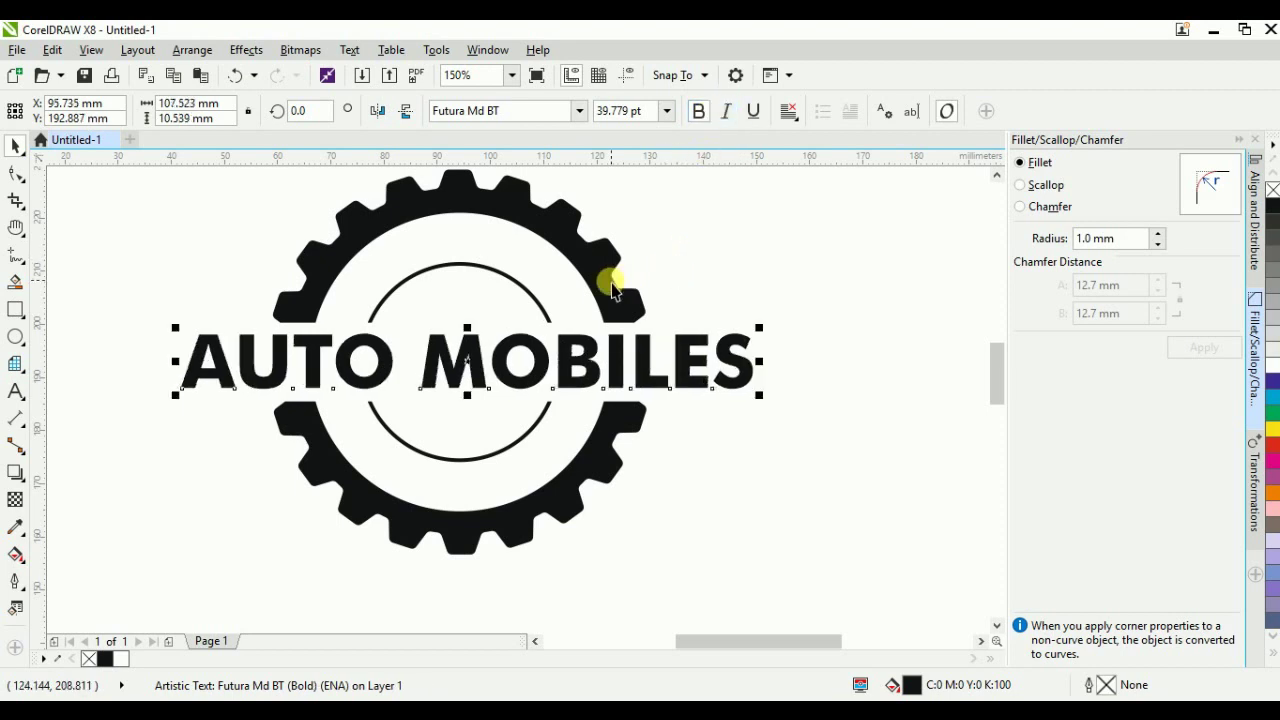
# Step: Center the AUTO MOBILES text horizontally on the gear
pyautogui.keyDown('shift'); pyautogui.click(600, 289); pyautogui.keyUp('shift')
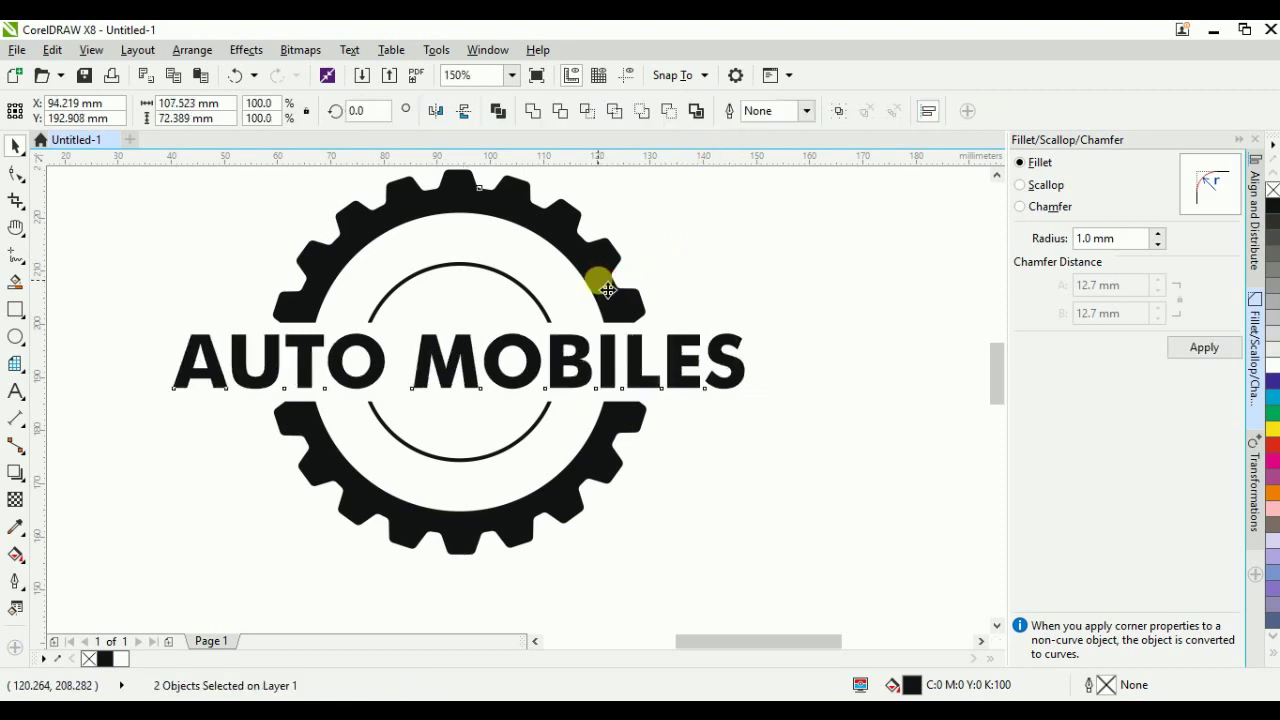
pyautogui.click(640, 354)
pyautogui.click(780, 350)
# Step: Collapse the Fillet/Scallop/Chamfer docker to widen the drawing area
pyautogui.press('g')
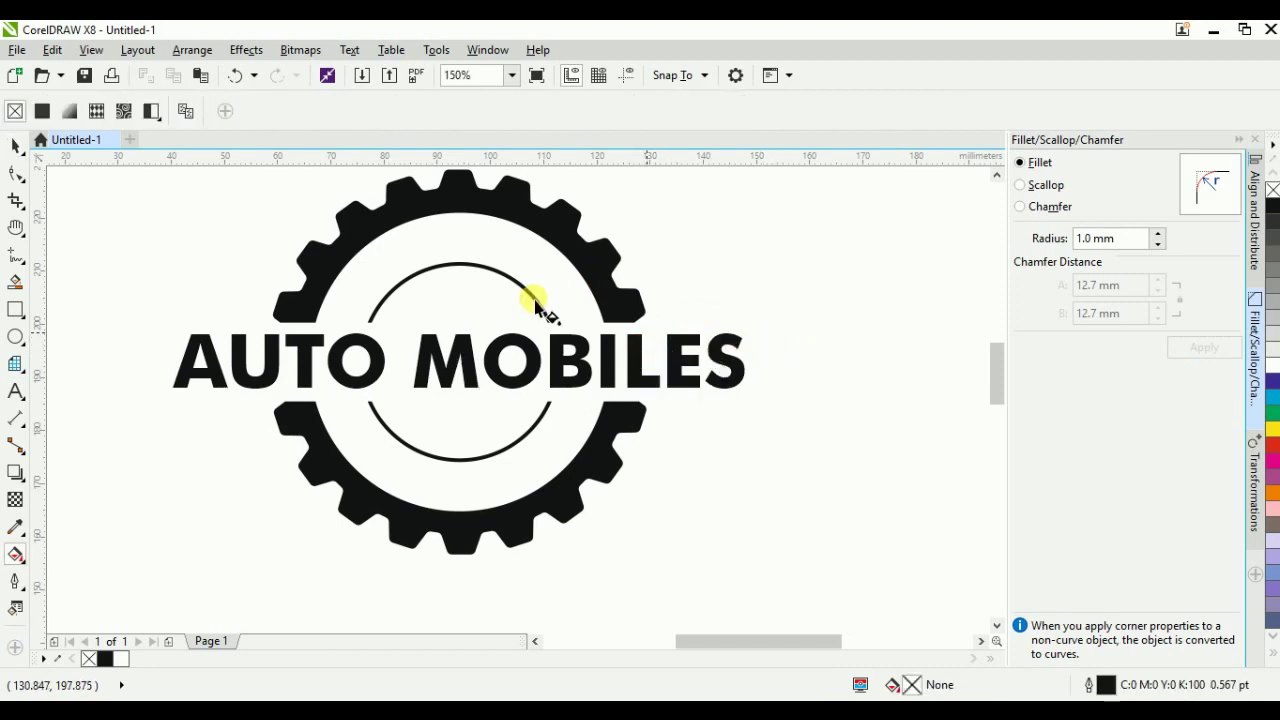
pyautogui.click(13, 148)
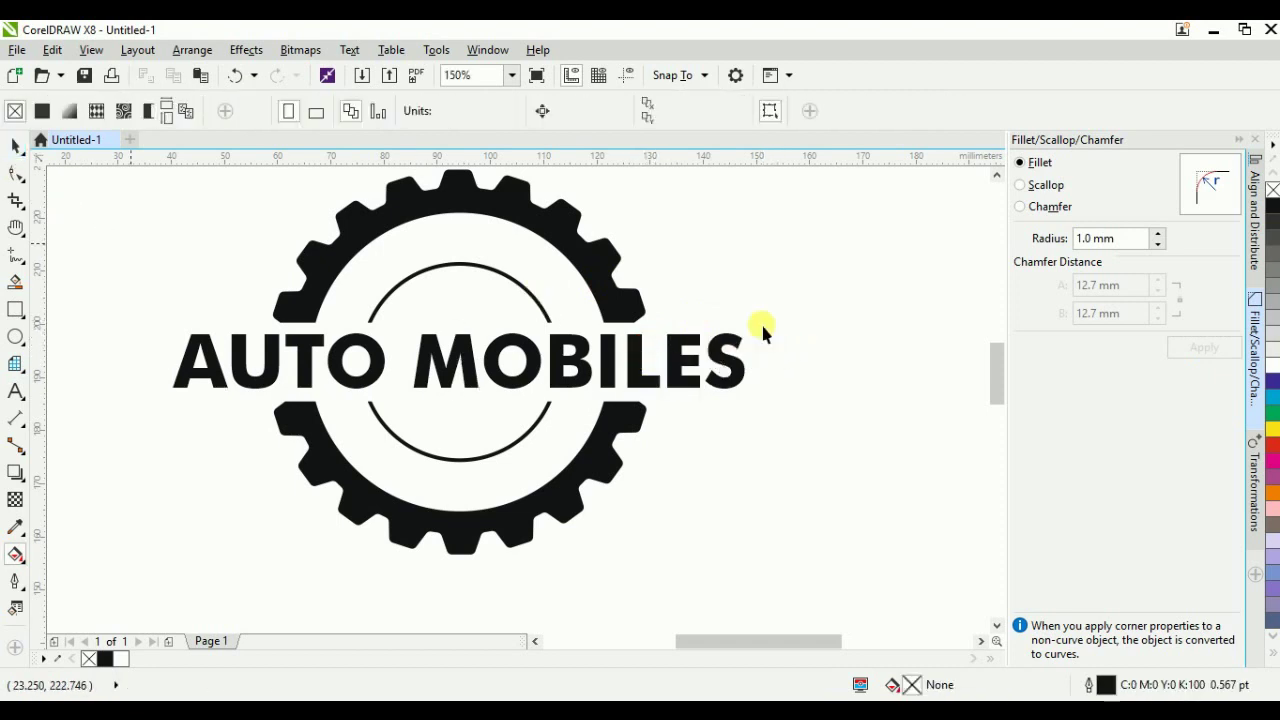
pyautogui.click(1239, 143)
pyautogui.click(731, 443)
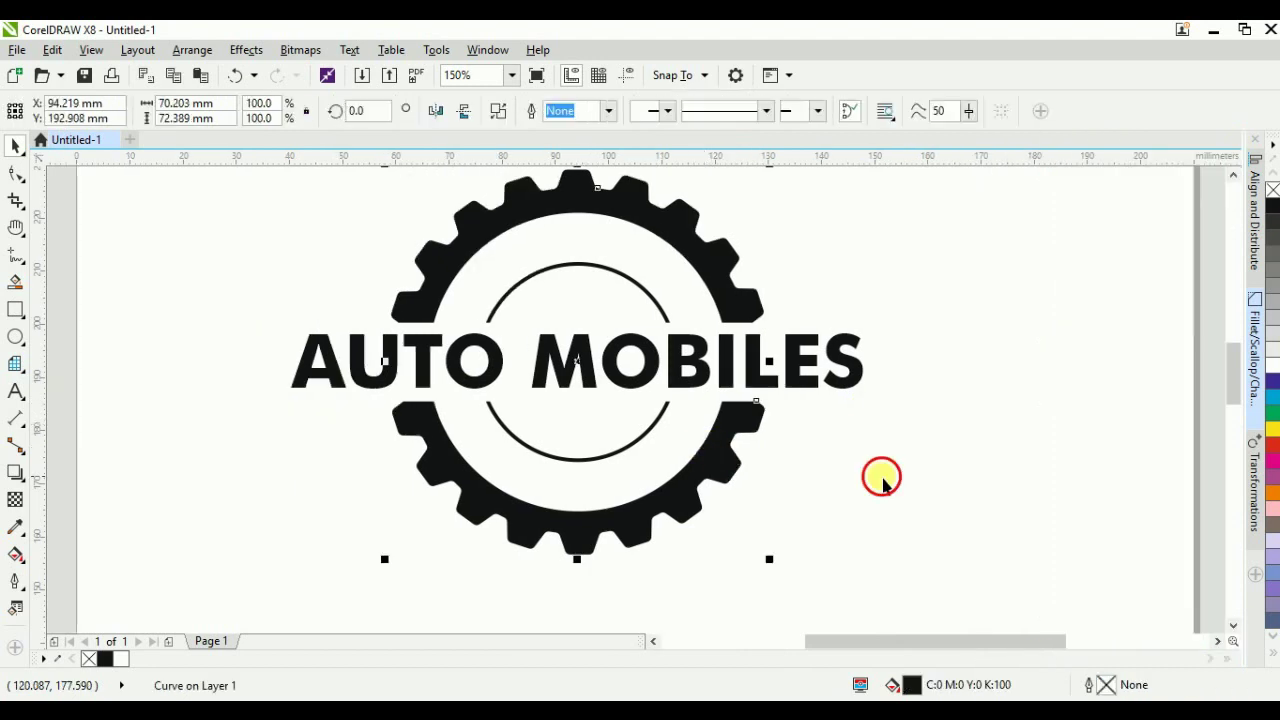
pyautogui.click(808, 457)
# Step: Add a two-line text reading WORK SHOP and SINCE 1992 below and beside the gear
pyautogui.press('h')
pyautogui.moveTo(738, 501); pyautogui.dragTo(709, 465)
pyautogui.moveTo(834, 408); pyautogui.dragTo(826, 496)
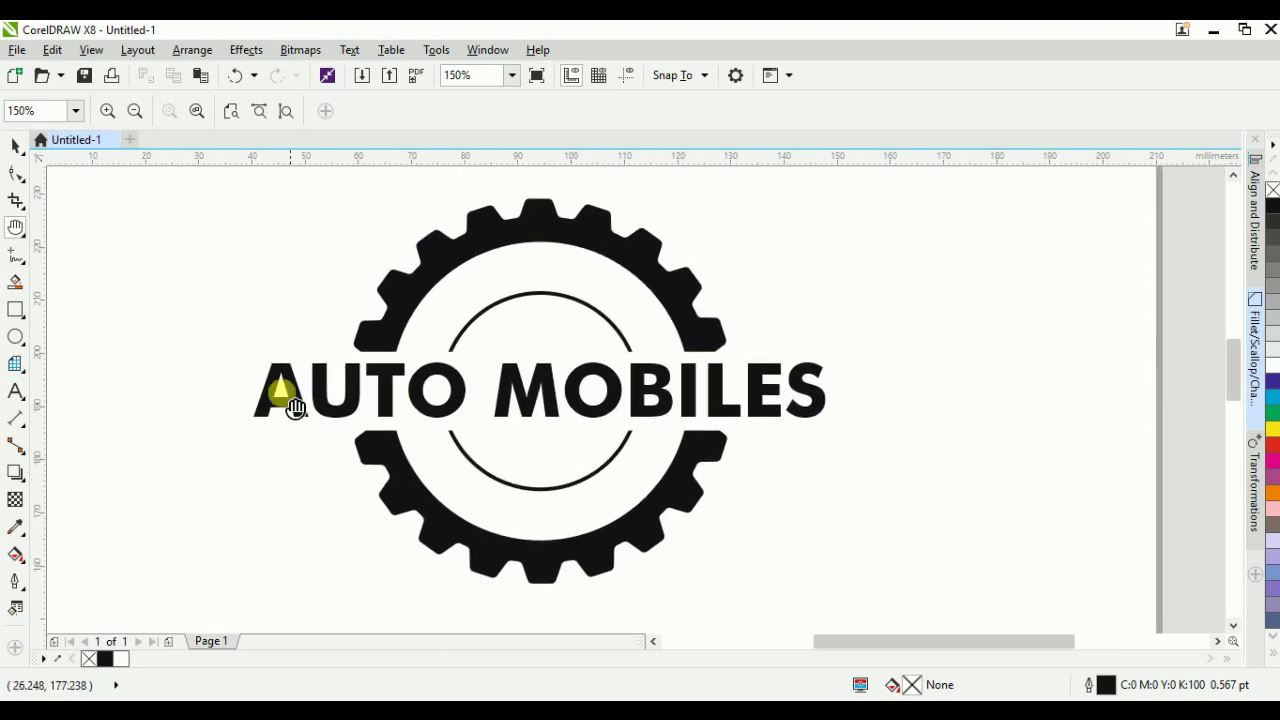
pyautogui.press('F8')
pyautogui.click(751, 546)
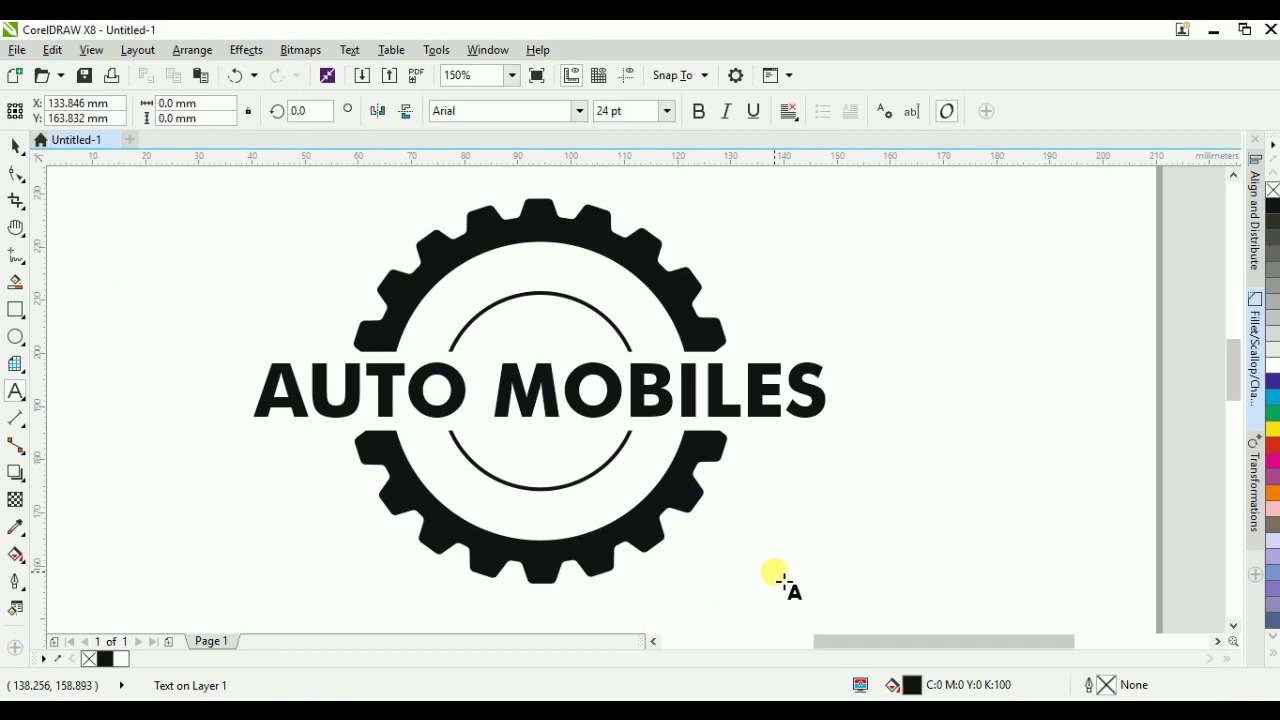
pyautogui.write('WORK SHOP')
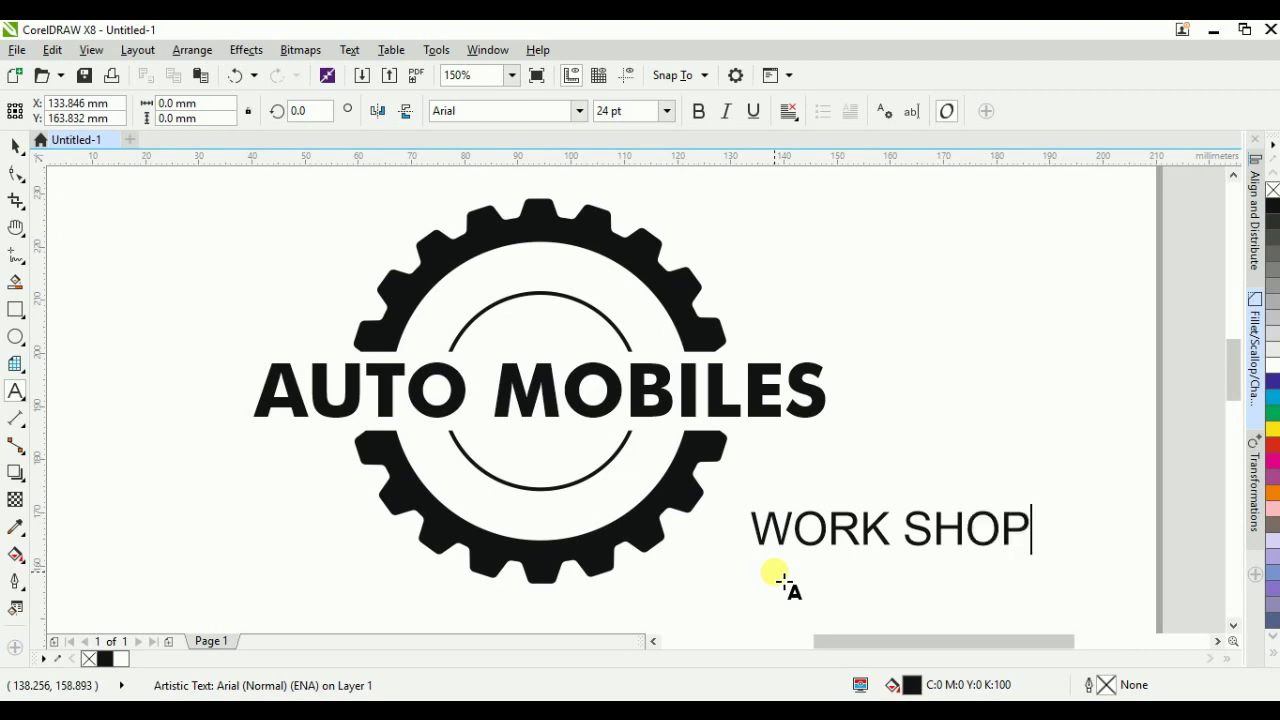
pyautogui.press('Return')
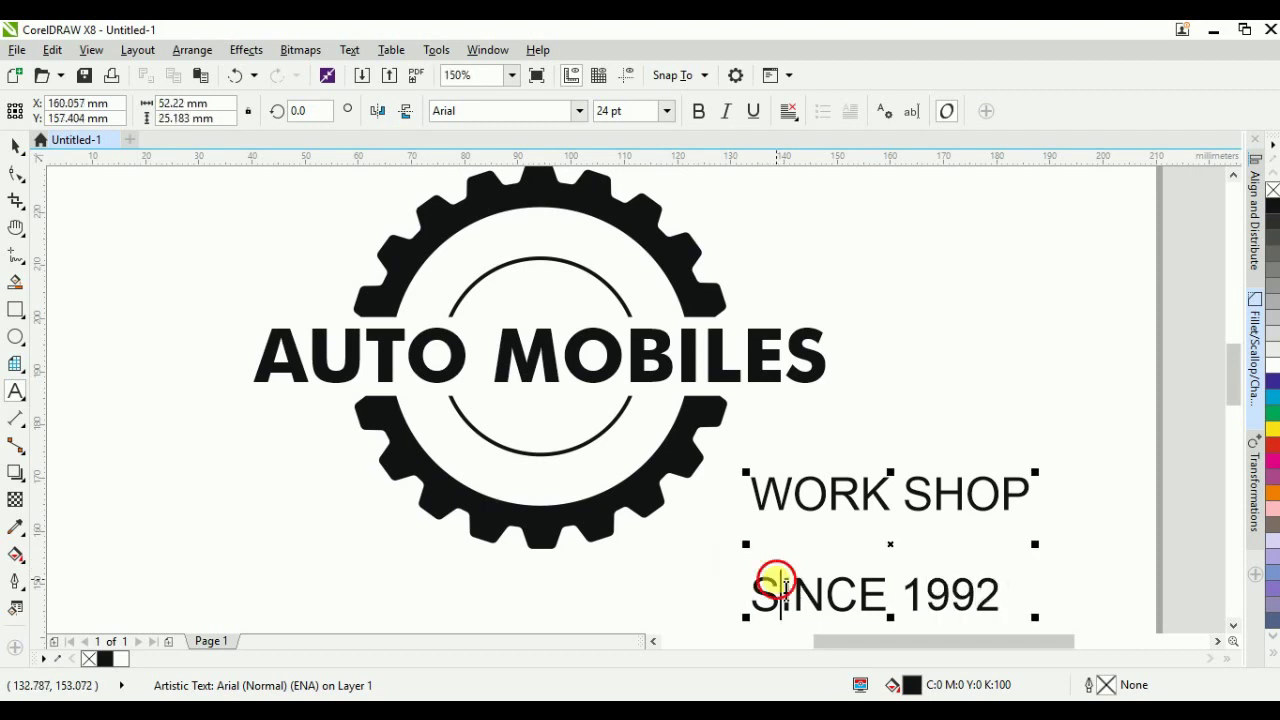
# Step: Cut the SINCE 1992 line out of the text and paste it as a separate text near the page's upper edge
pyautogui.doubleClick(783, 590)
pyautogui.hotkey('shift', 'End')
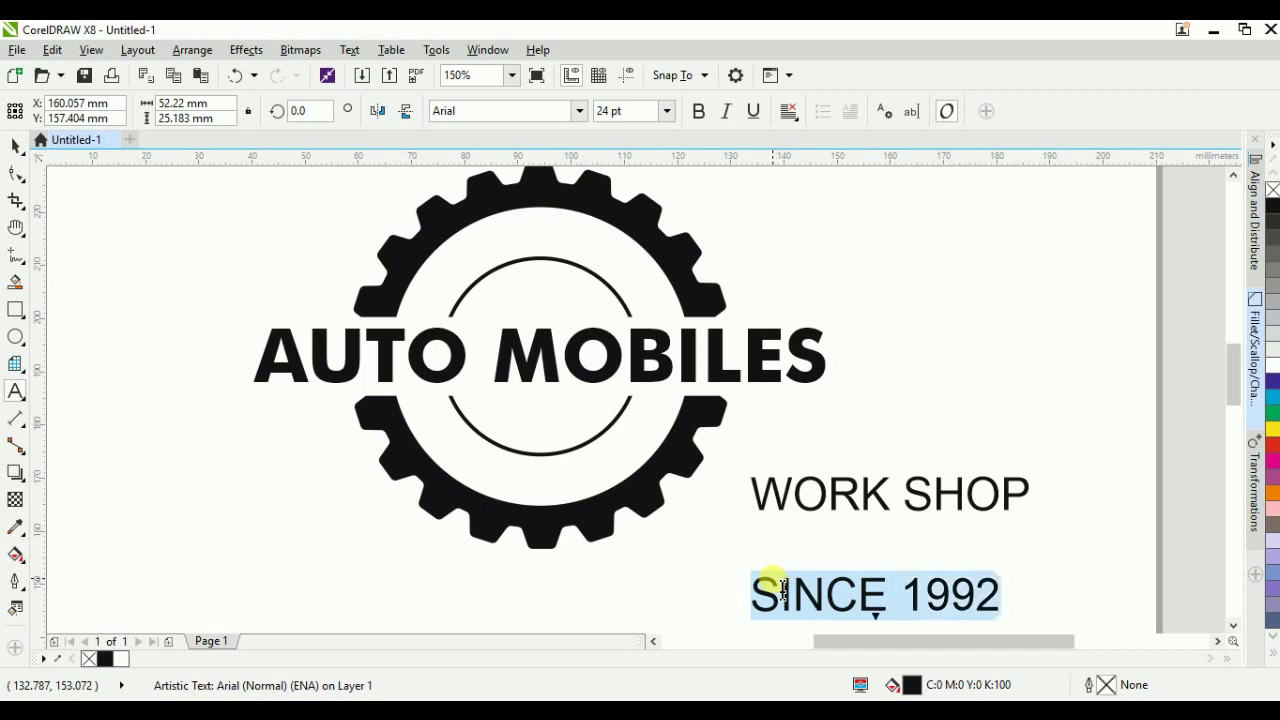
pyautogui.press('super')
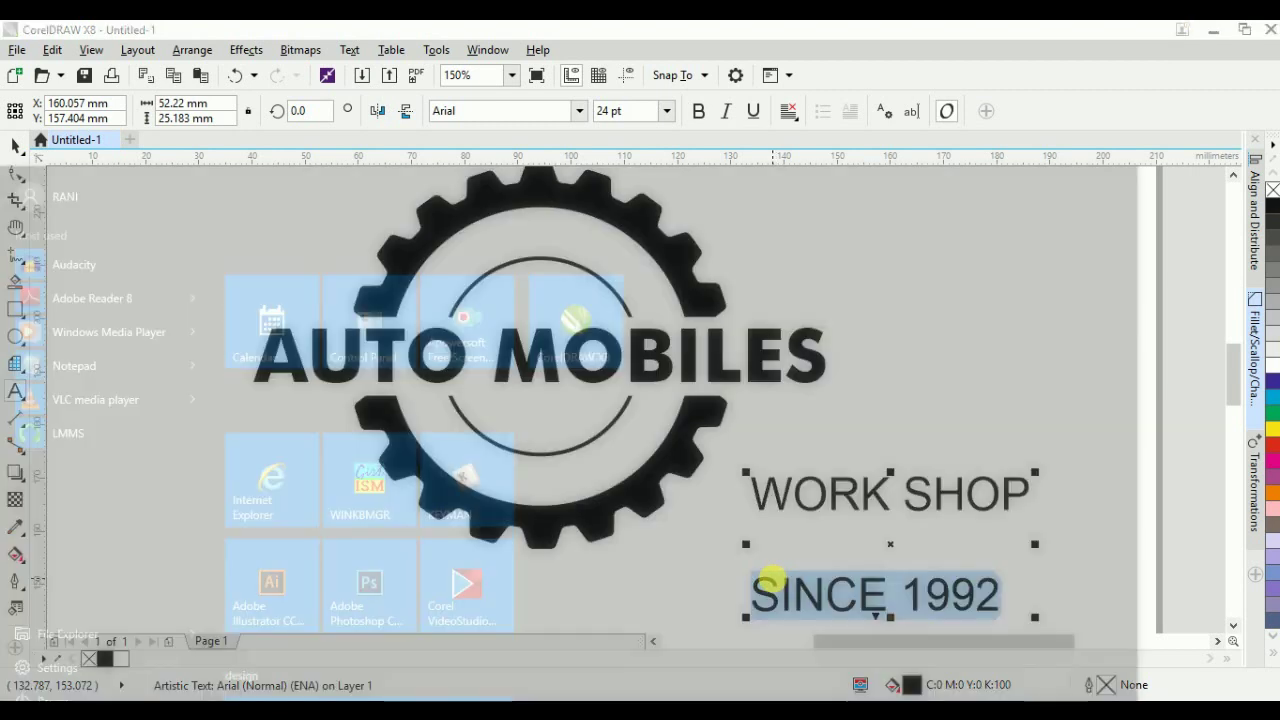
pyautogui.press('super')
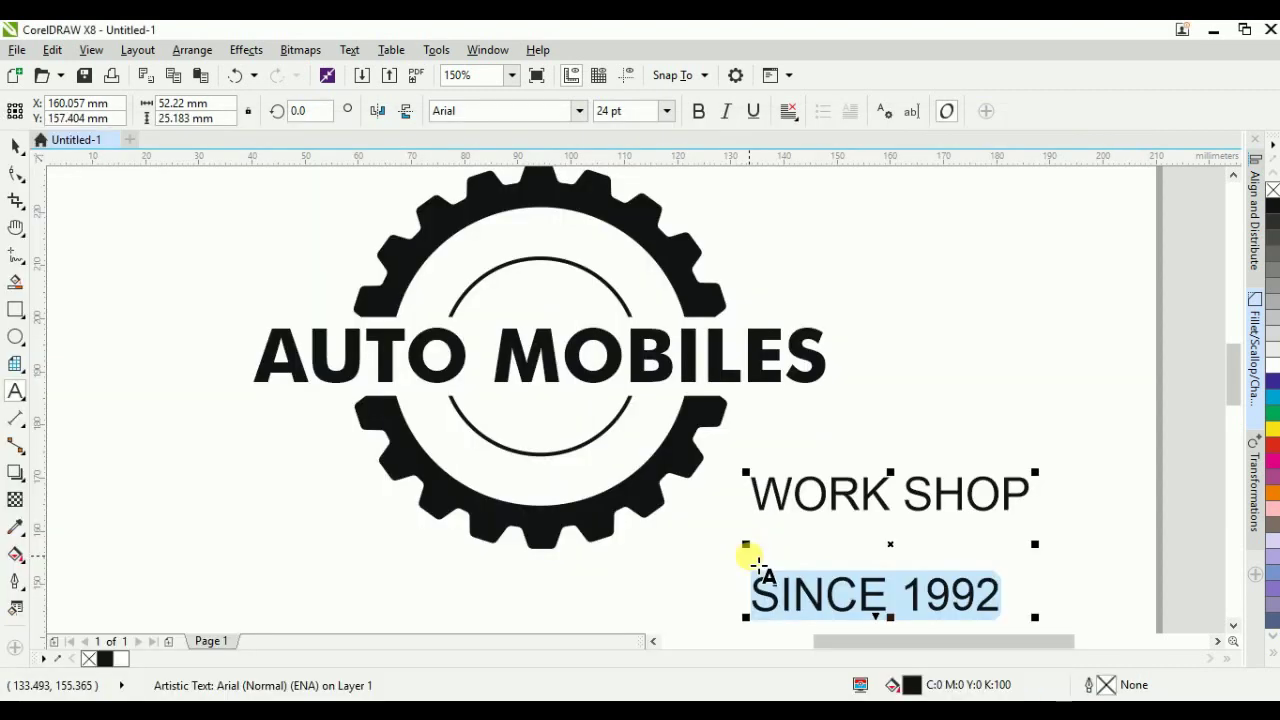
pyautogui.hotkey('ctrl', 'x')
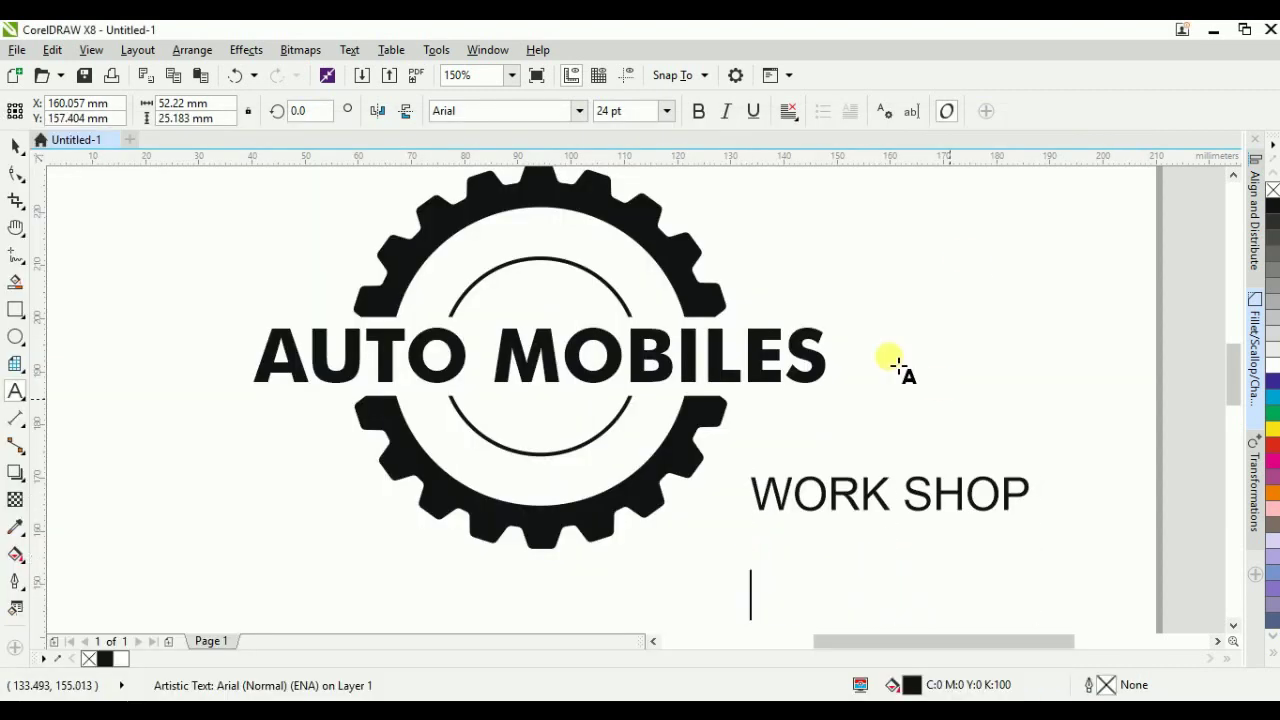
pyautogui.click(966, 255)
pyautogui.hotkey('ctrl', 'v')
pyautogui.hotkey('ctrl', 'space')
# Step: Scale the WORK SHOP and SINCE 1992 texts down together to about 11 pt and place them beside the gear
pyautogui.click(1020, 398)
pyautogui.moveTo(860, 508); pyautogui.dragTo(808, 532)
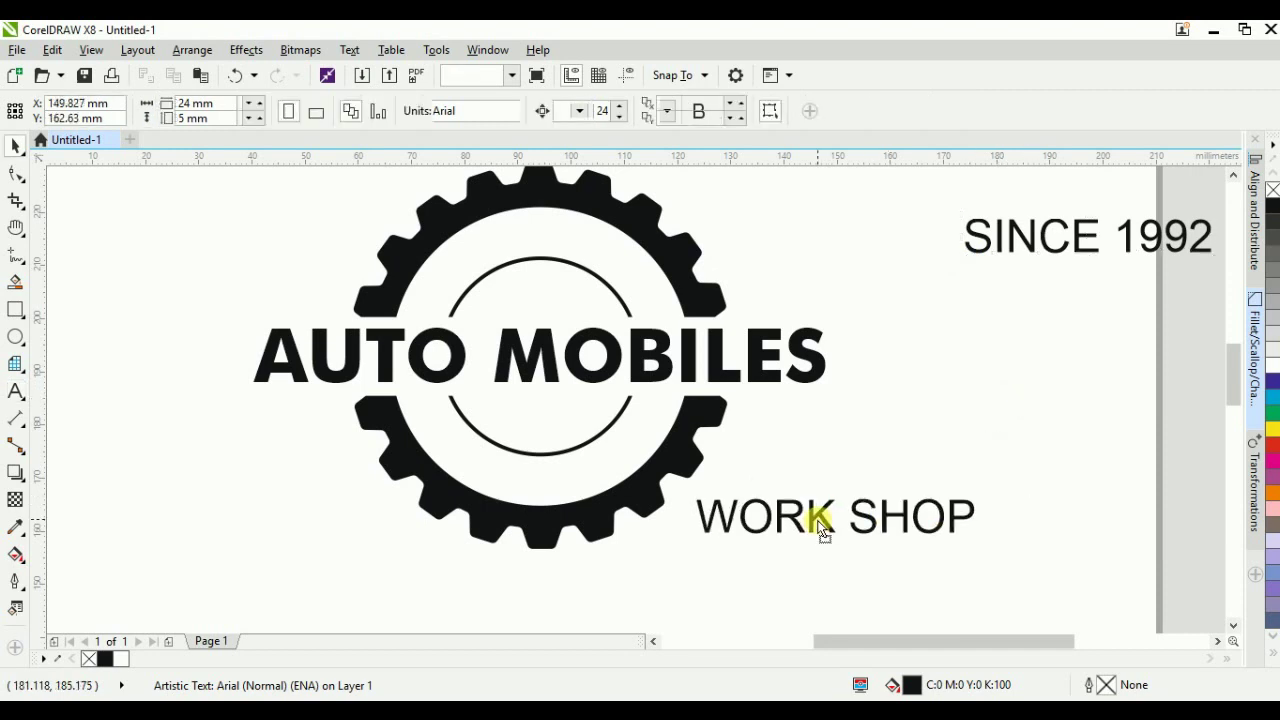
pyautogui.keyDown('shift'); pyautogui.click(1037, 237); pyautogui.keyUp('shift')
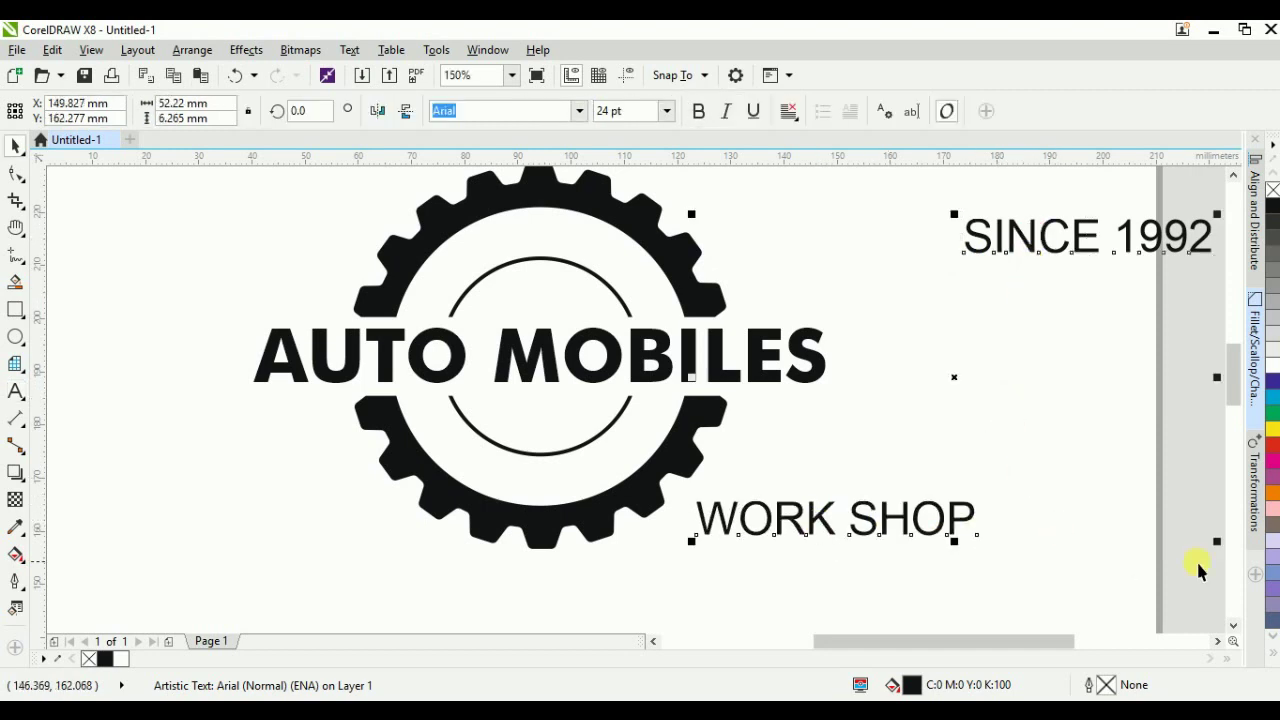
pyautogui.moveTo(1215, 541); pyautogui.dragTo(885, 300)
pyautogui.moveTo(857, 240); pyautogui.dragTo(912, 370)
pyautogui.click(836, 482)
pyautogui.click(837, 490)
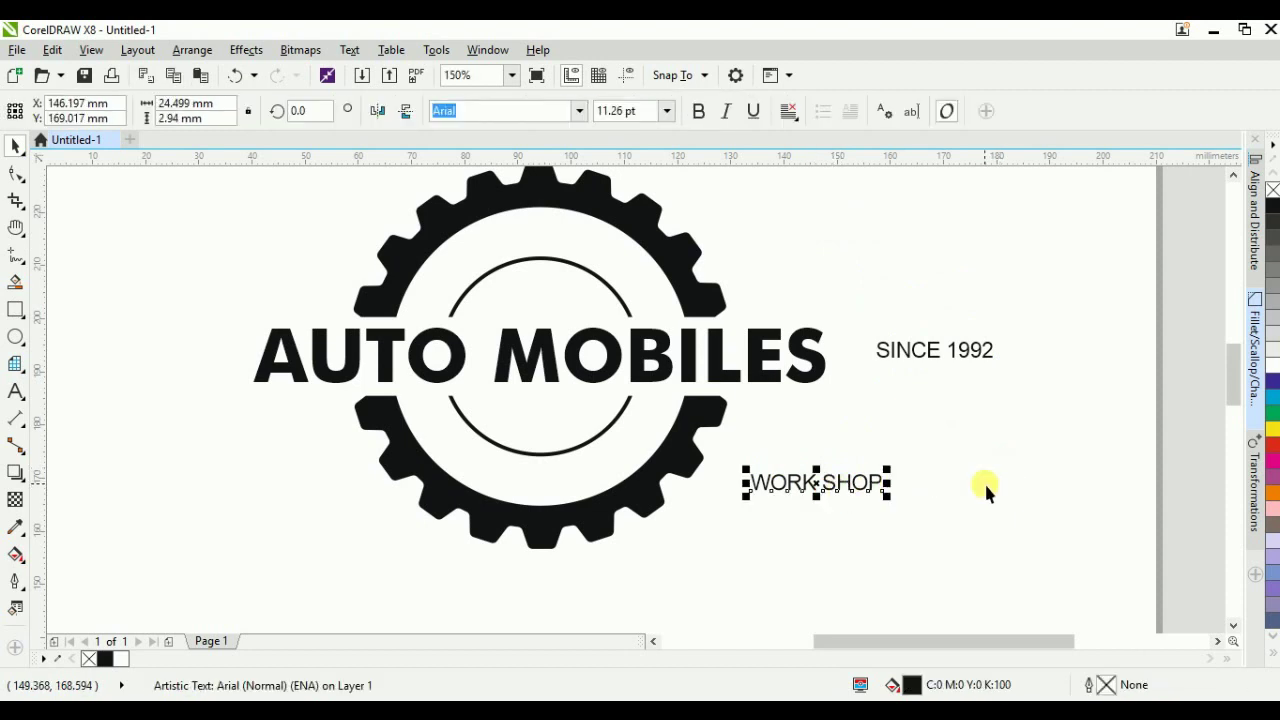
pyautogui.click(826, 482)
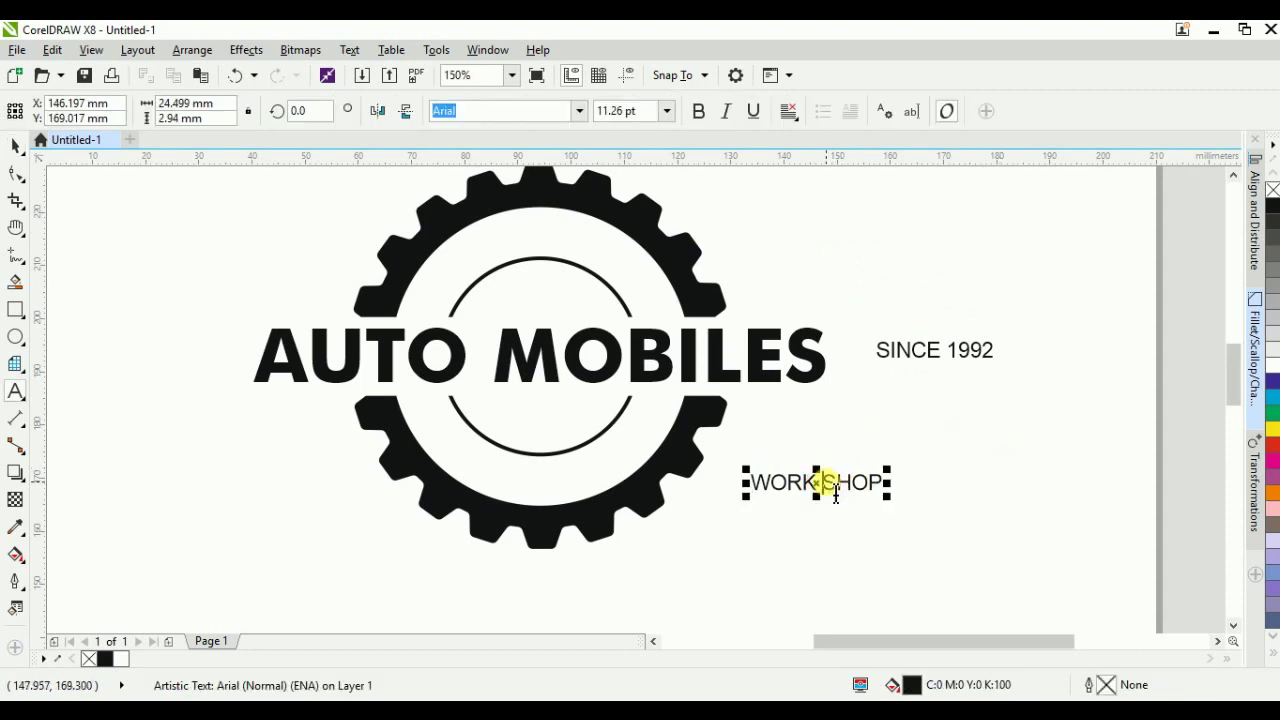
pyautogui.hotkey('ctrl', 'space')
pyautogui.click(1006, 514)
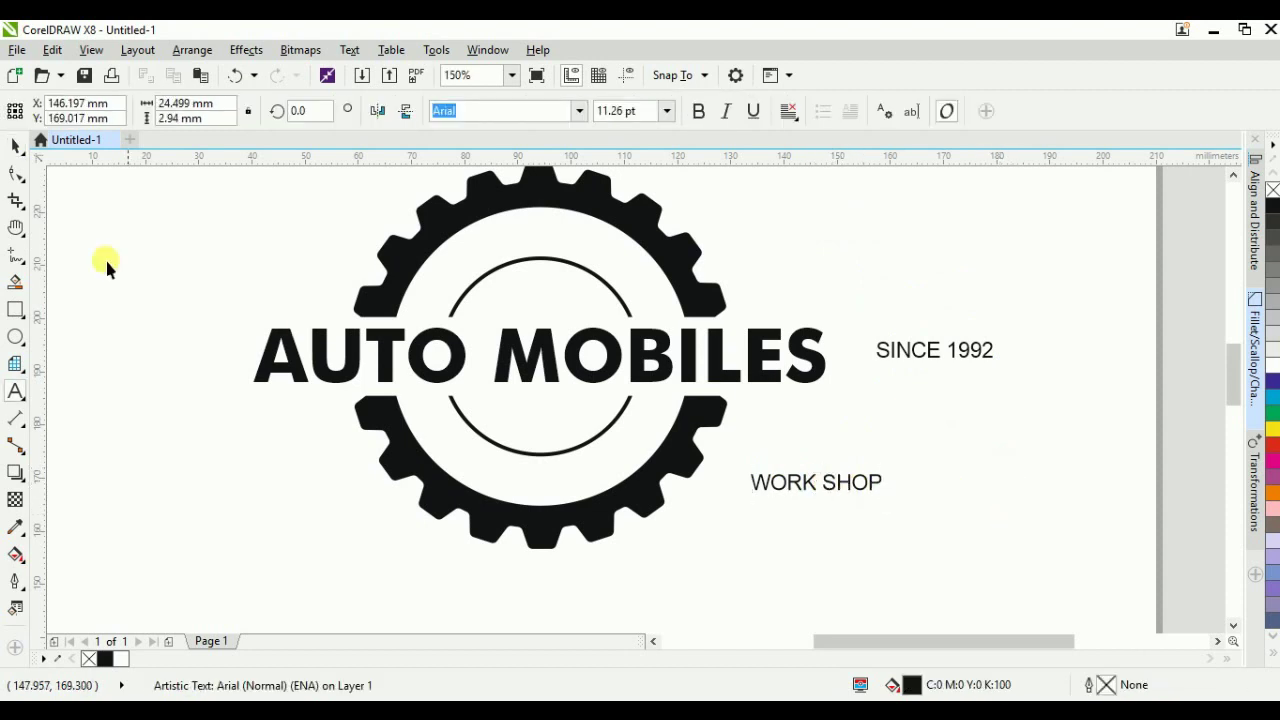
# Step: Draw a circle about 34.6 mm in diameter on the empty area below the wordmark's first letters
pyautogui.click(14, 338)
pyautogui.moveTo(153, 404); pyautogui.dragTo(338, 578)
pyautogui.press('space')
pyautogui.click(881, 577)
# Step: Fit the WORK SHOP text to the bottom of the new circle's path
pyautogui.click(801, 483)
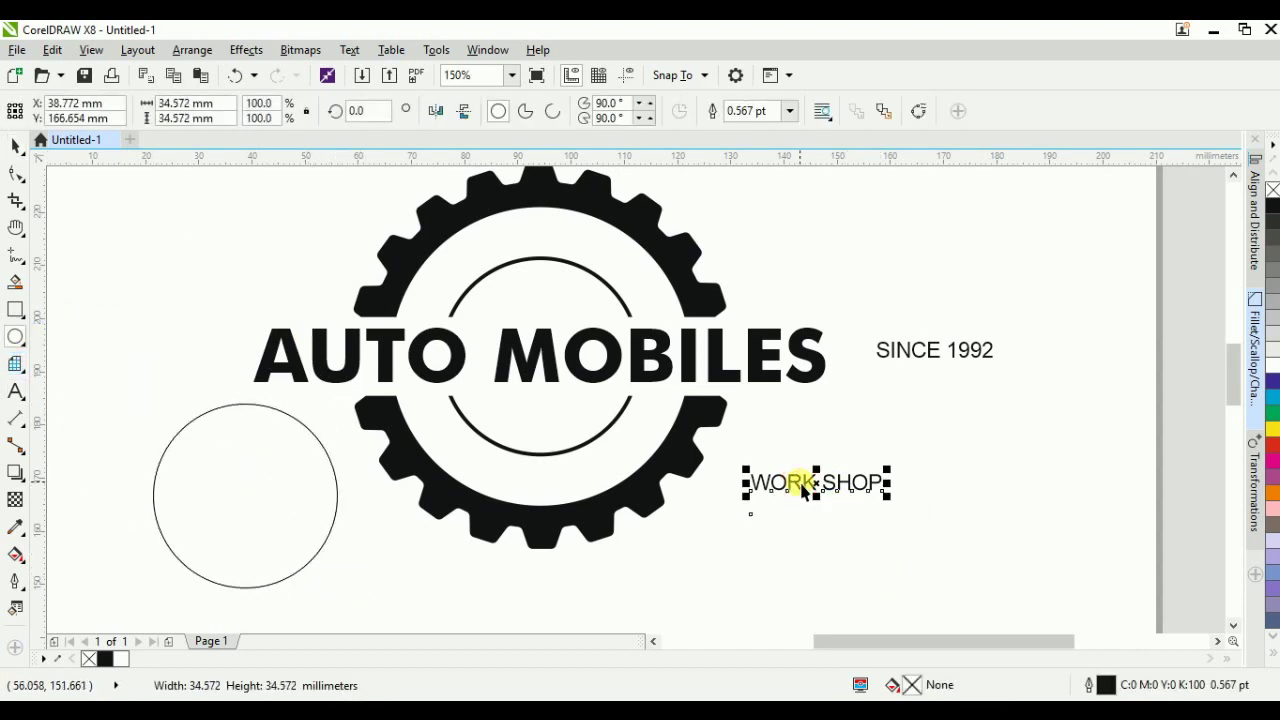
pyautogui.press('space')
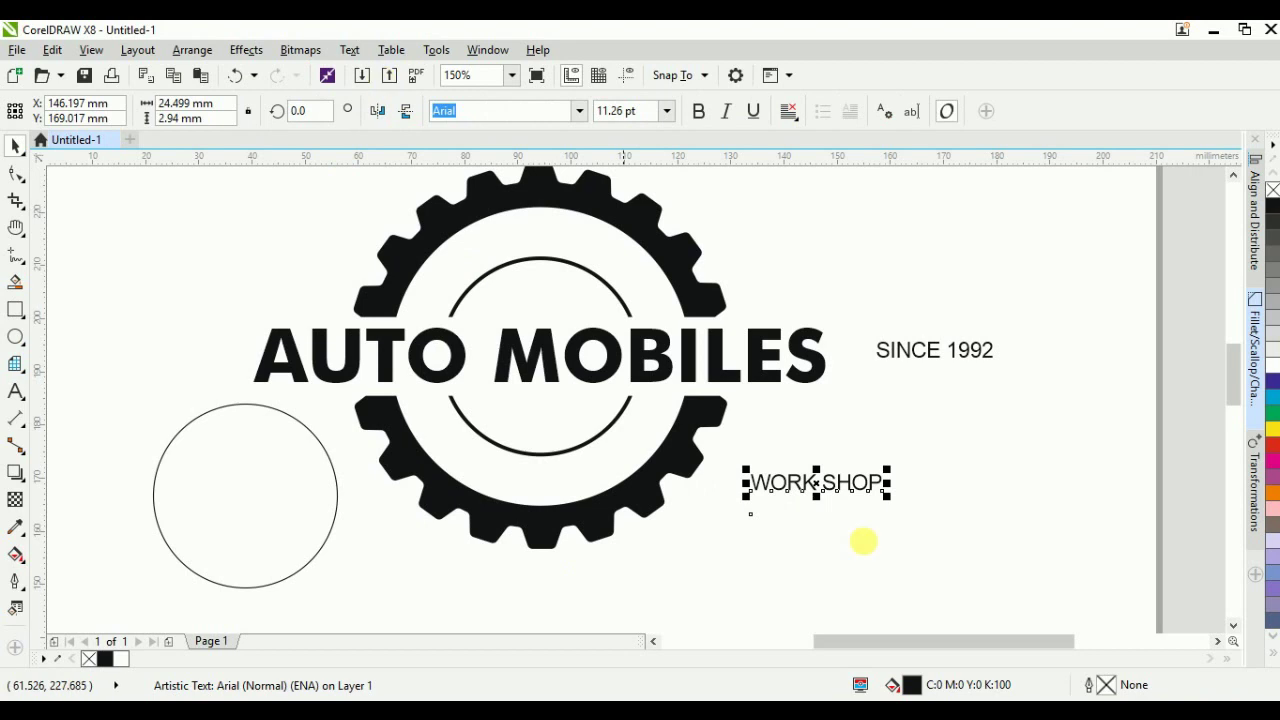
pyautogui.click(388, 55)
pyautogui.click(355, 52)
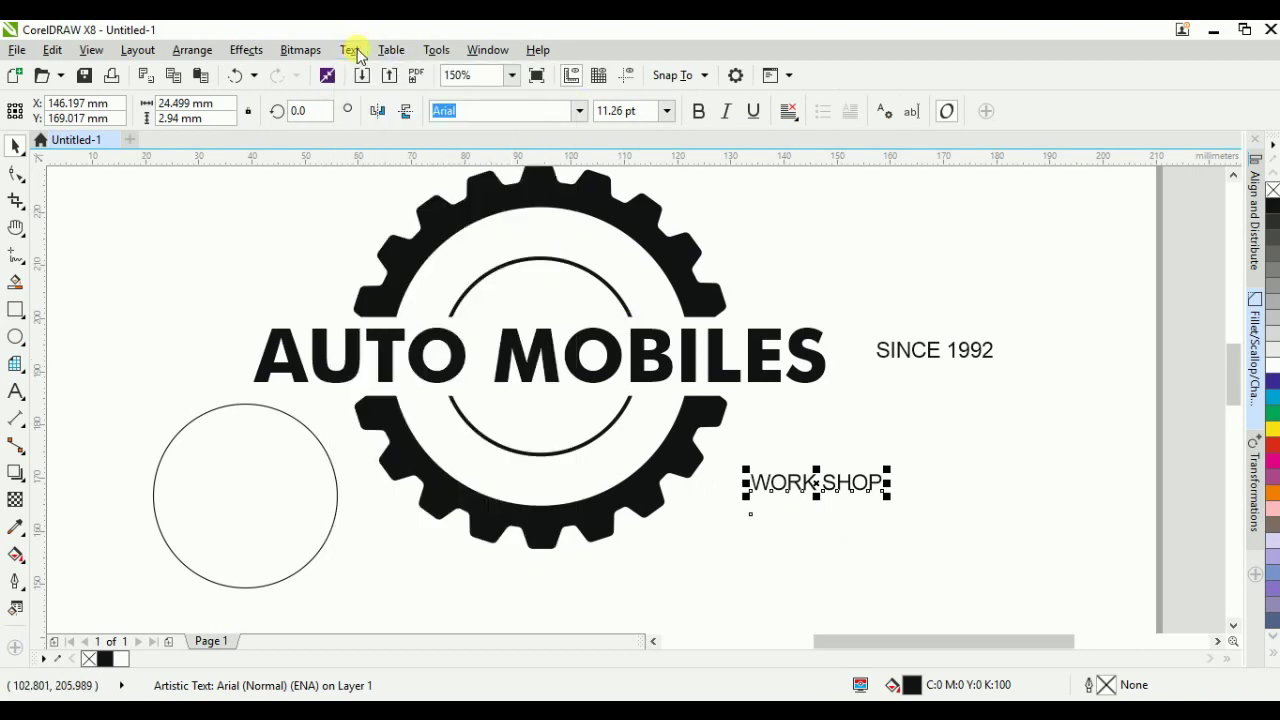
pyautogui.click(356, 53)
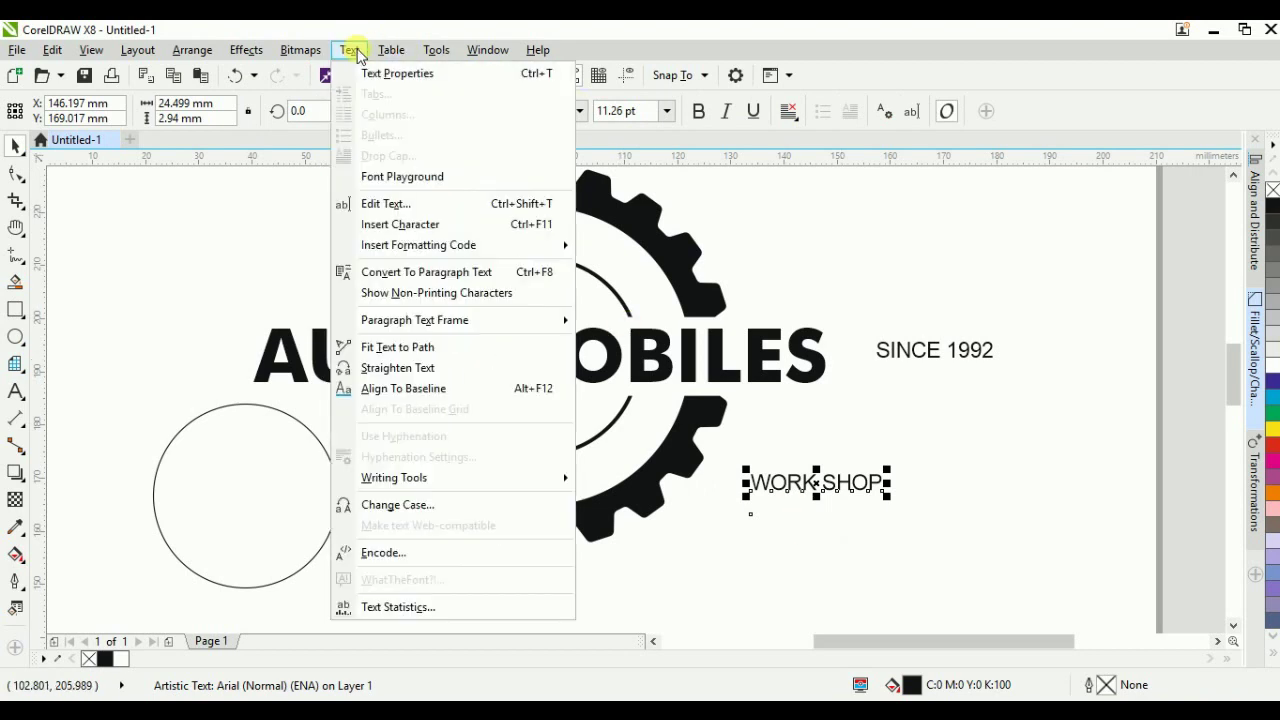
pyautogui.click(383, 347)
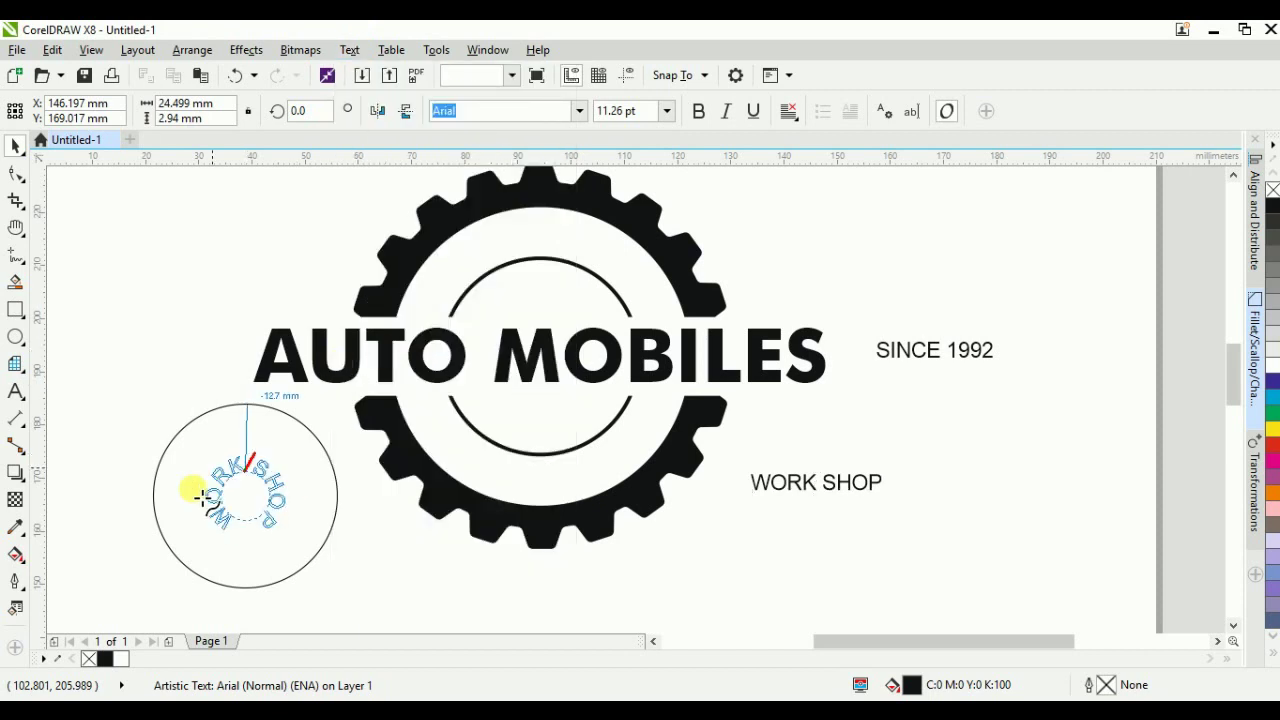
pyautogui.click(250, 591)
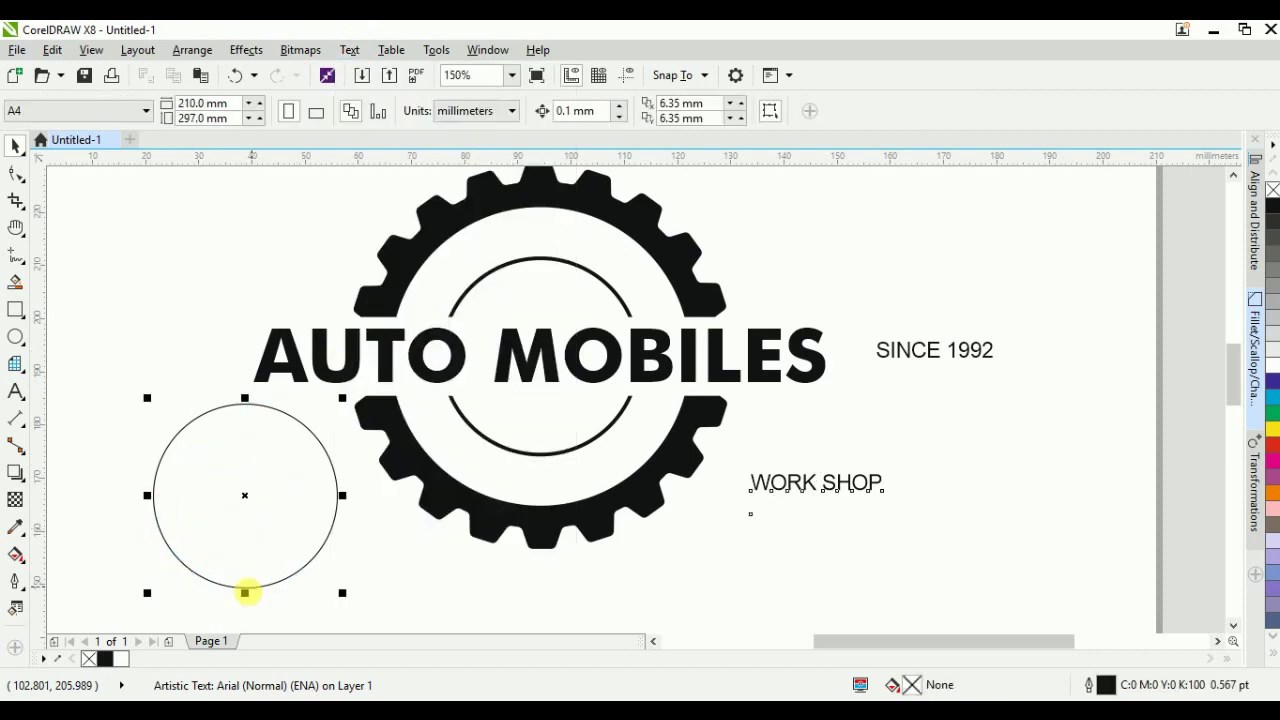
pyautogui.click(271, 594)
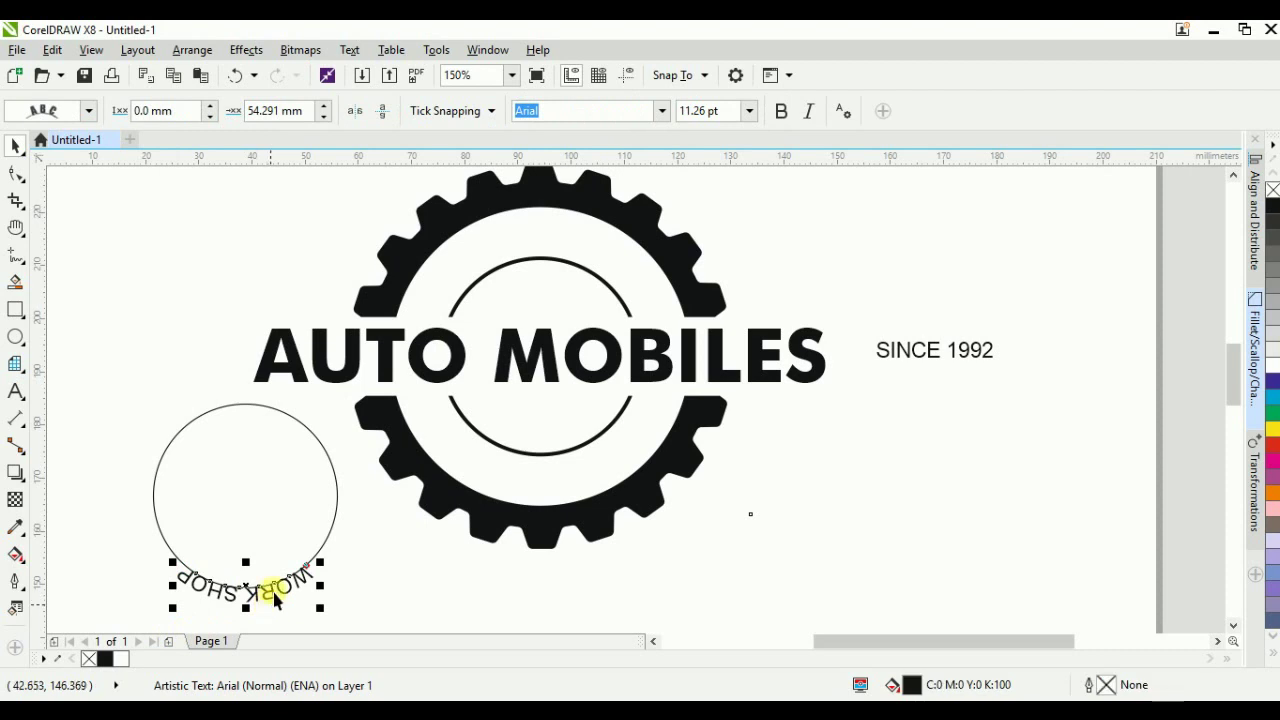
# Step: Mirror the WORK SHOP text horizontally and vertically on its path and shift it slightly outward from the circle
pyautogui.click(357, 112)
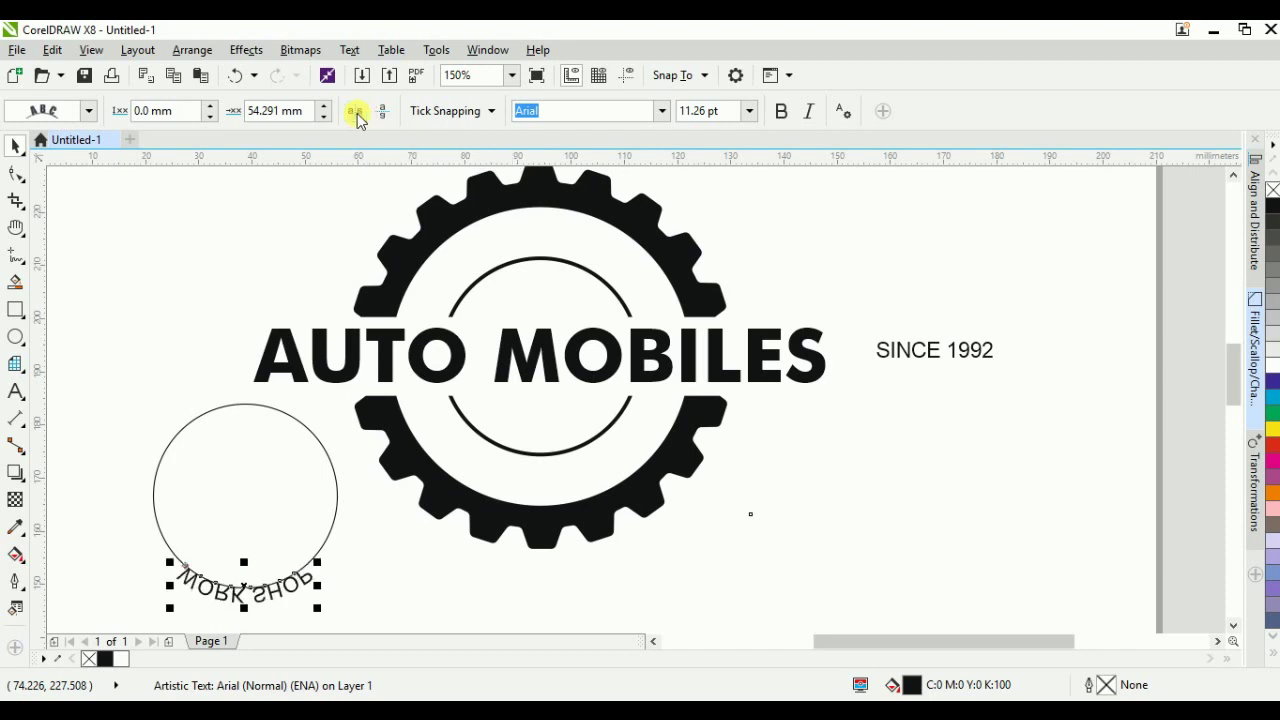
pyautogui.click(386, 113)
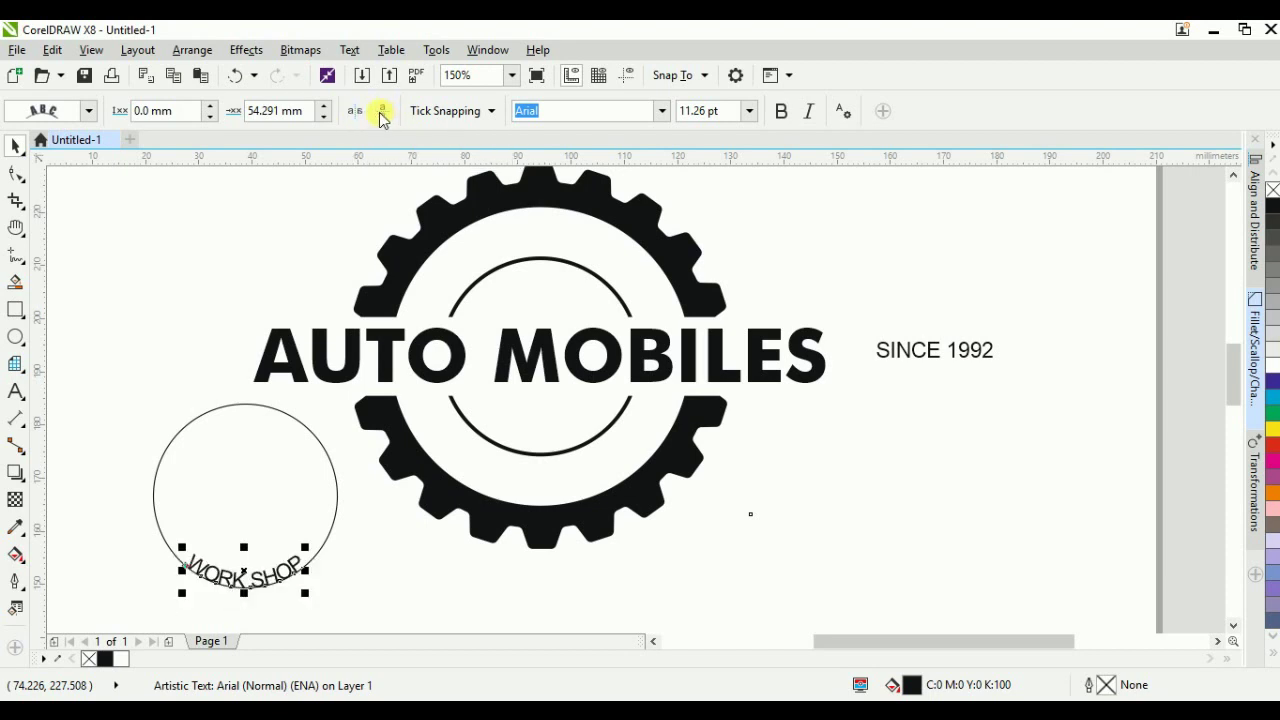
pyautogui.moveTo(245, 575); pyautogui.dragTo(258, 600)
# Step: Fit the SINCE 1992 text along the top of the circle, offset inward about 2.9 mm
pyautogui.click(914, 334)
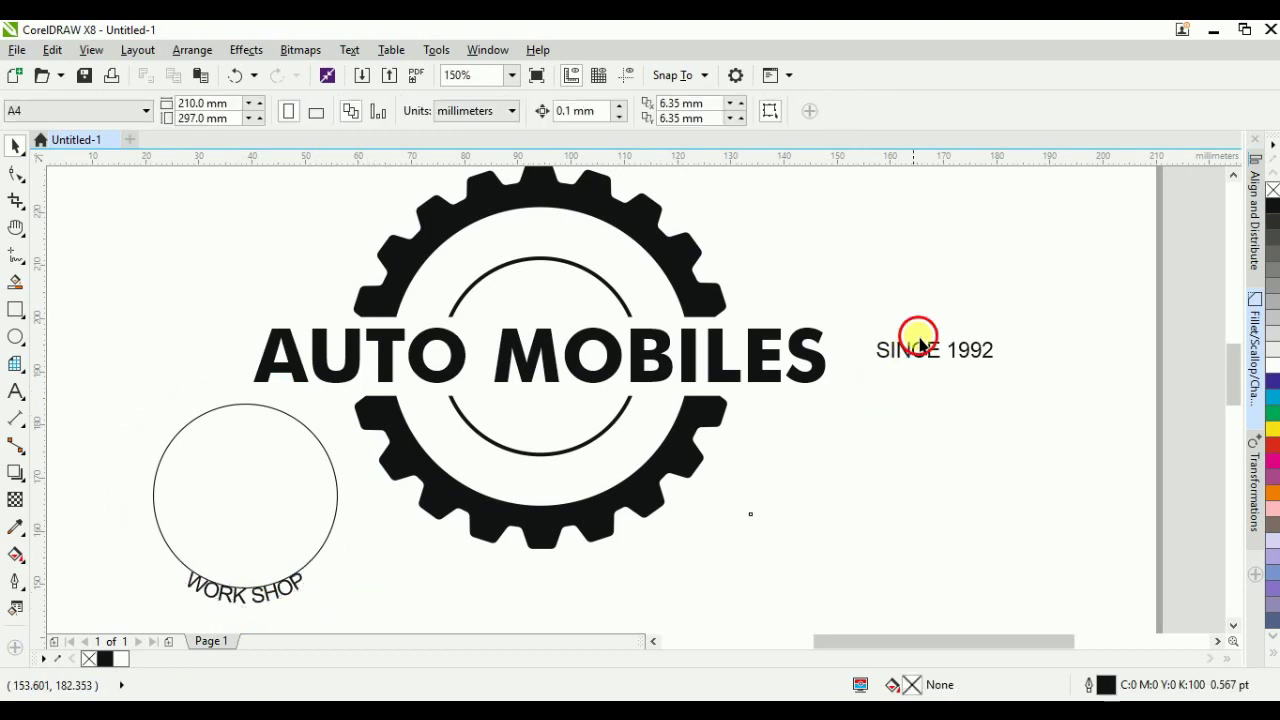
pyautogui.click(903, 349)
pyautogui.click(350, 49)
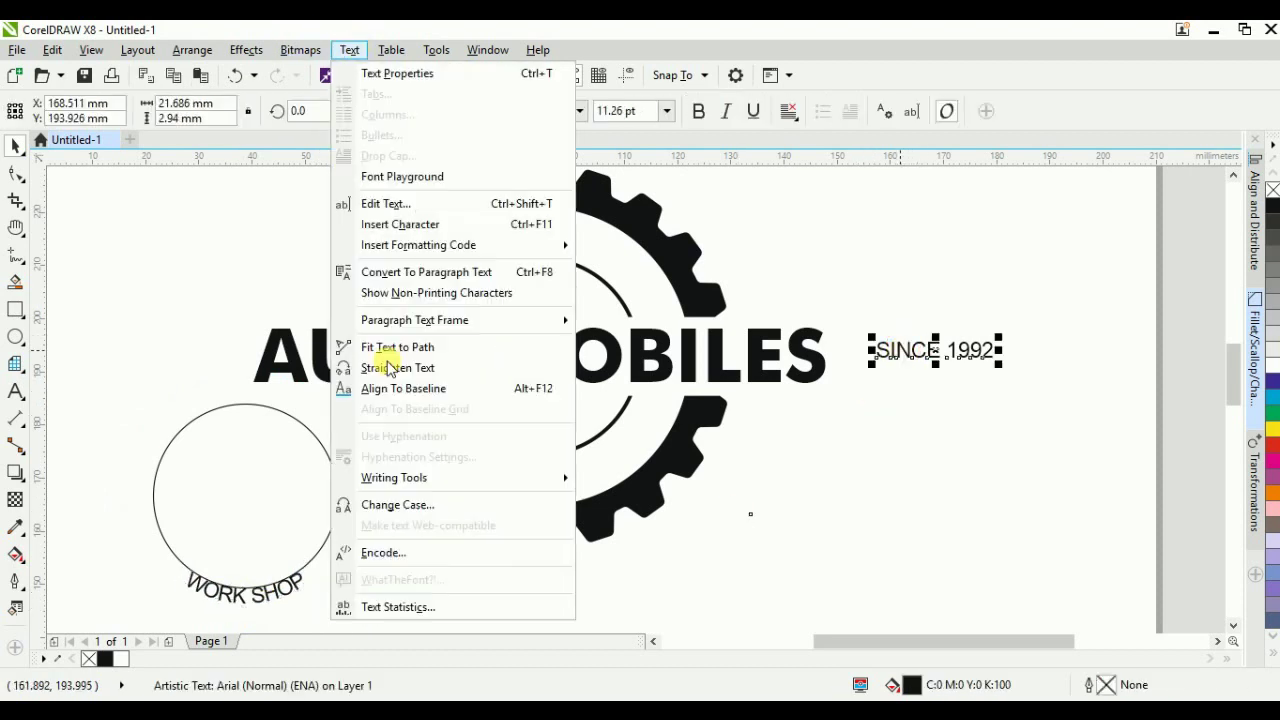
pyautogui.click(350, 343)
pyautogui.click(252, 408)
pyautogui.click(206, 320)
# Step: Move the circle with both curved texts onto the gear and center it there horizontally and vertically
pyautogui.moveTo(314, 466); pyautogui.dragTo(543, 337)
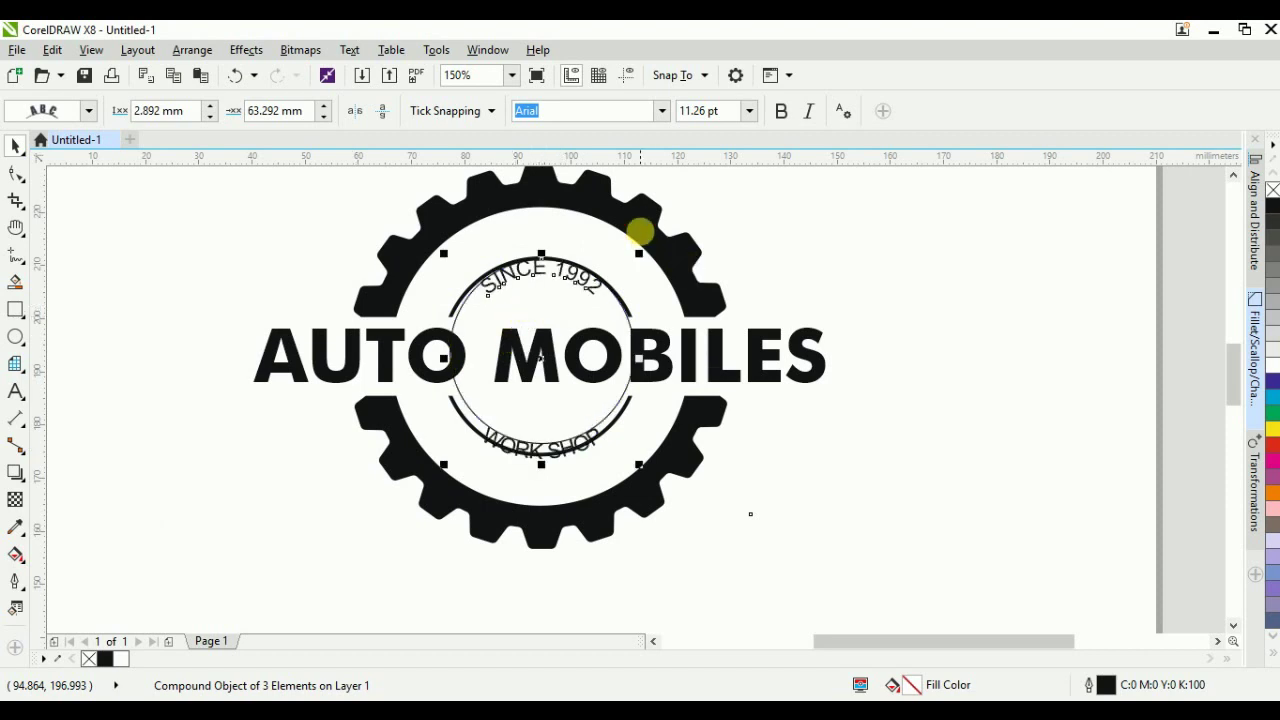
pyautogui.keyDown('shift'); pyautogui.click(637, 225); pyautogui.keyUp('shift')
pyautogui.press('c')
pyautogui.press('e')
# Step: Enlarge the circle and its curved texts to about 16 pt so they sit between the inner ring and the gear
pyautogui.scroll(1, 564, 280)
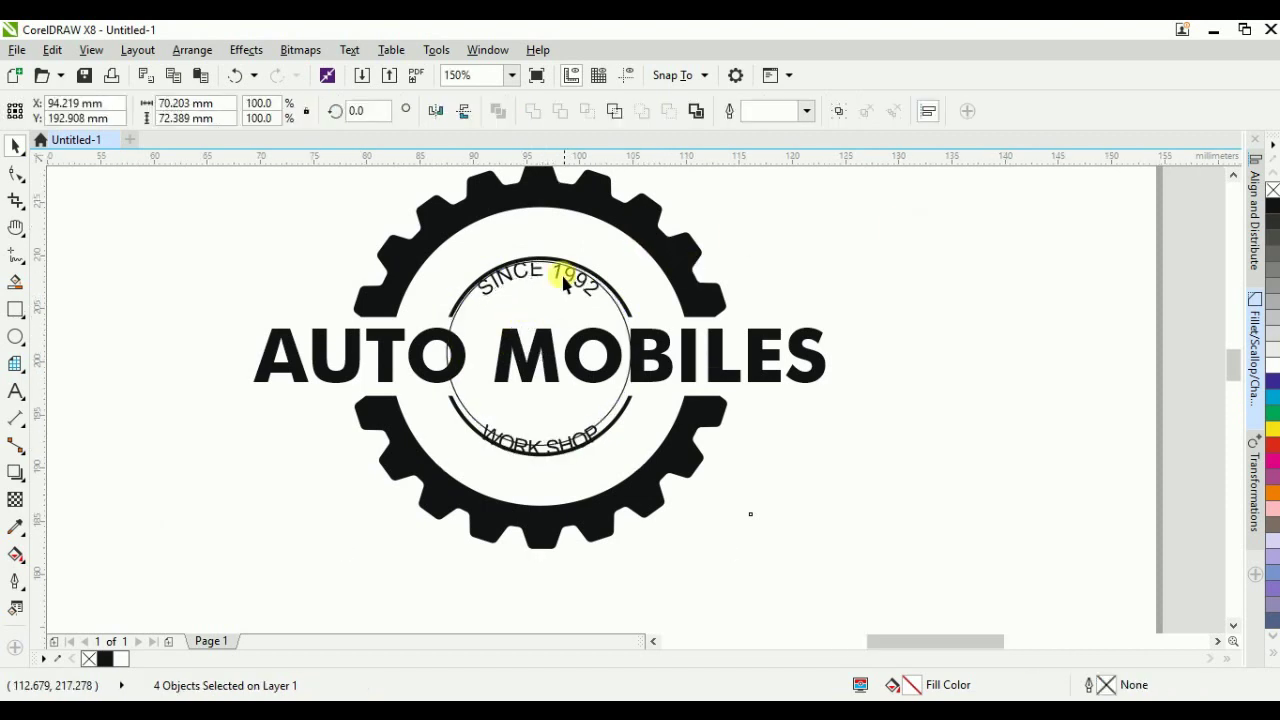
pyautogui.scroll(2, 563, 283)
pyautogui.click(490, 271)
pyautogui.moveTo(706, 243); pyautogui.dragTo(812, 250)
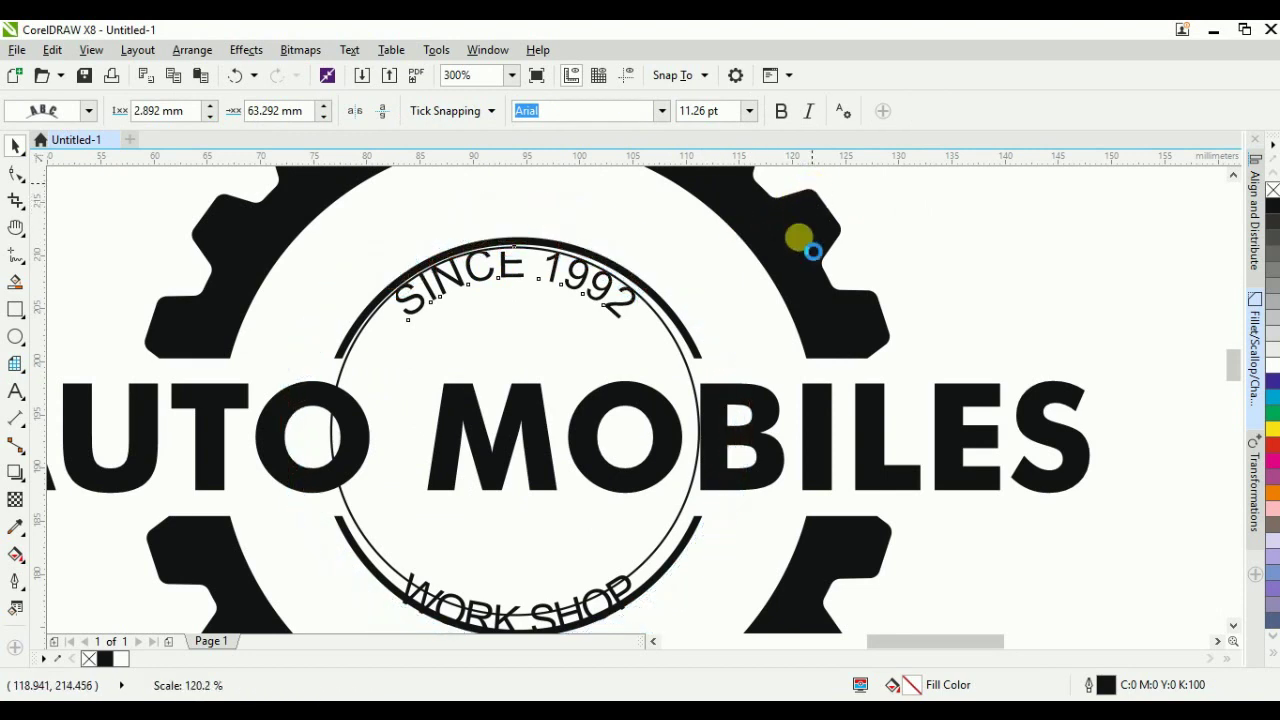
pyautogui.moveTo(762, 181); pyautogui.dragTo(792, 174)
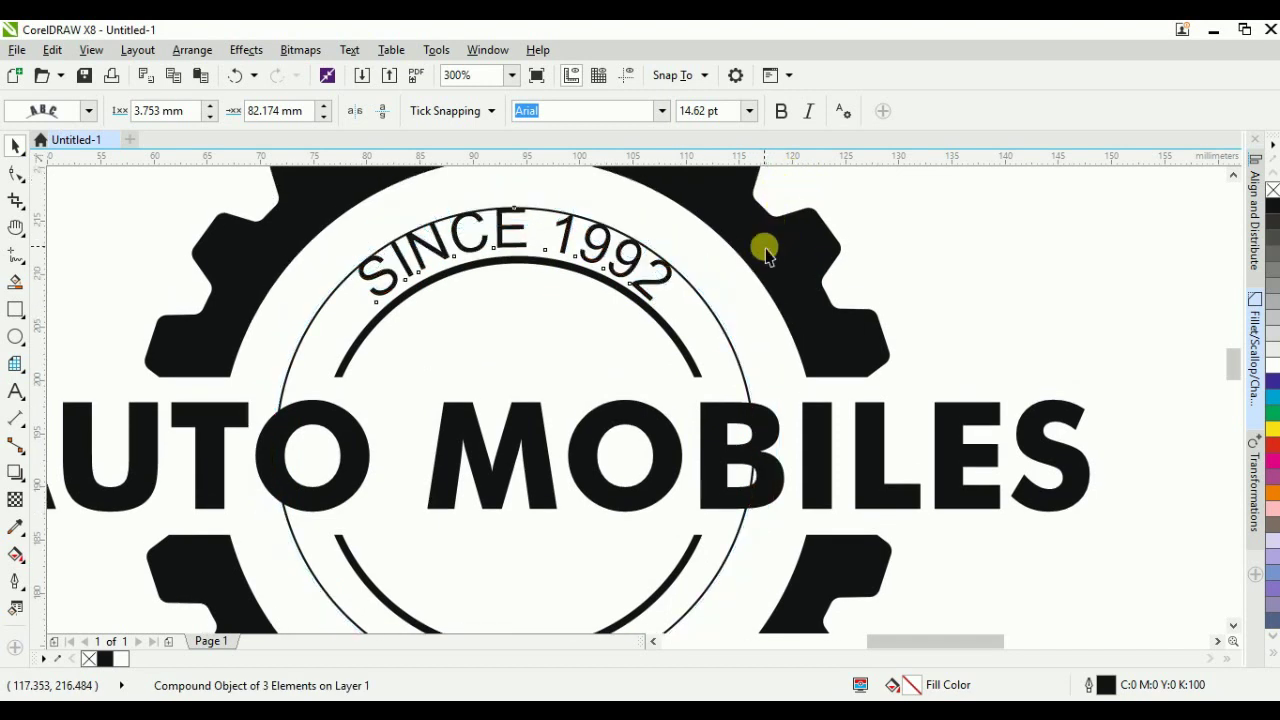
# Step: Move the curved WORK SHOP text inward onto the circle, with a path offset of 0 mm
pyautogui.scroll(-2, 534, 257)
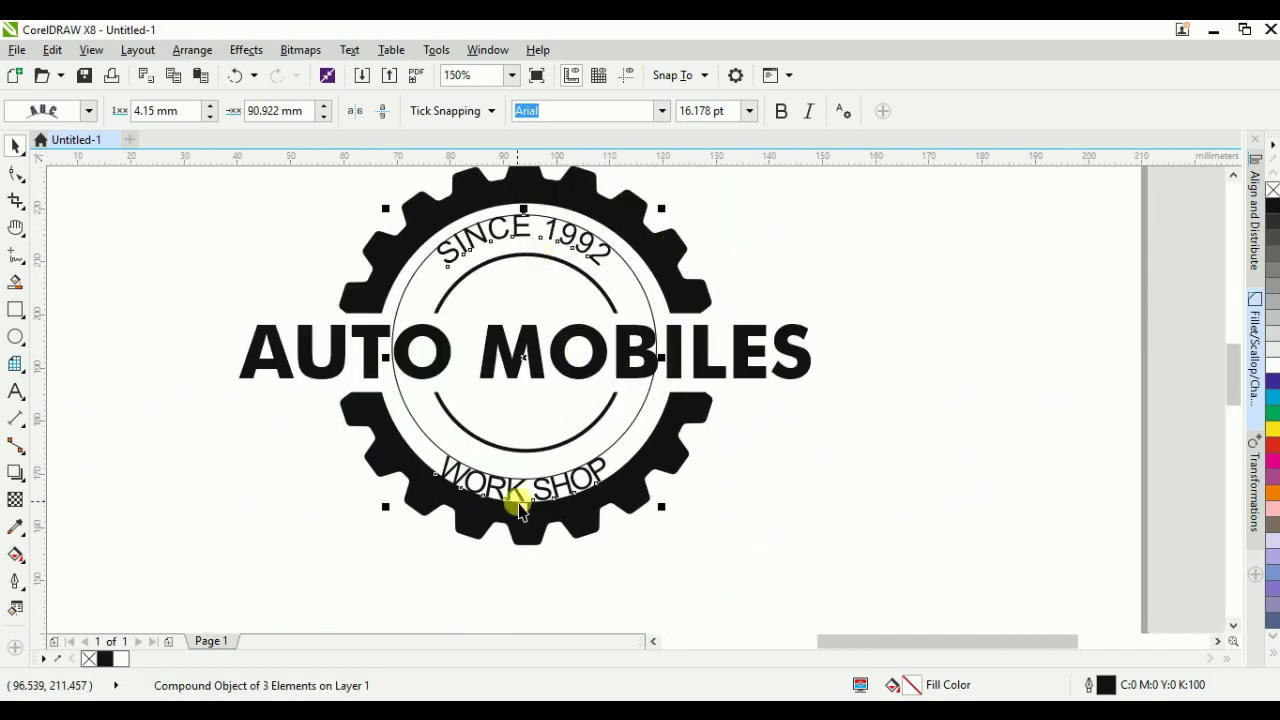
pyautogui.scroll(2, 520, 510)
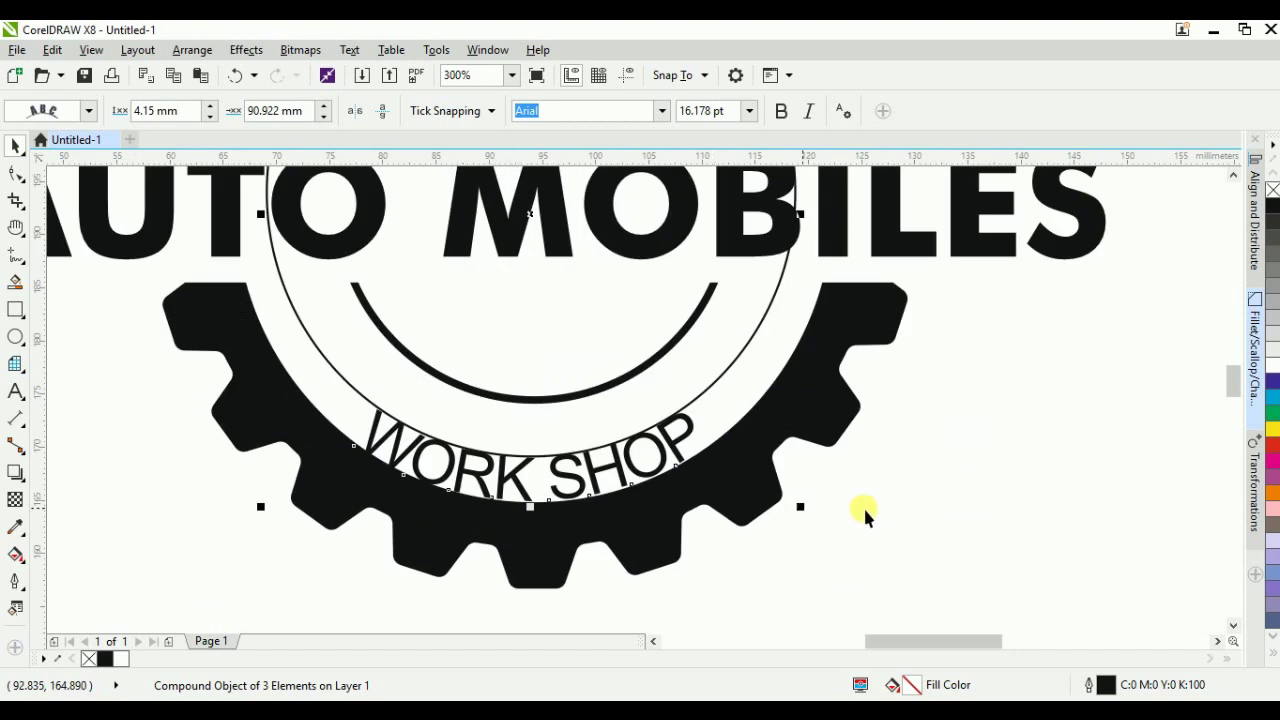
pyautogui.click(508, 477)
pyautogui.moveTo(508, 477); pyautogui.dragTo(583, 449)
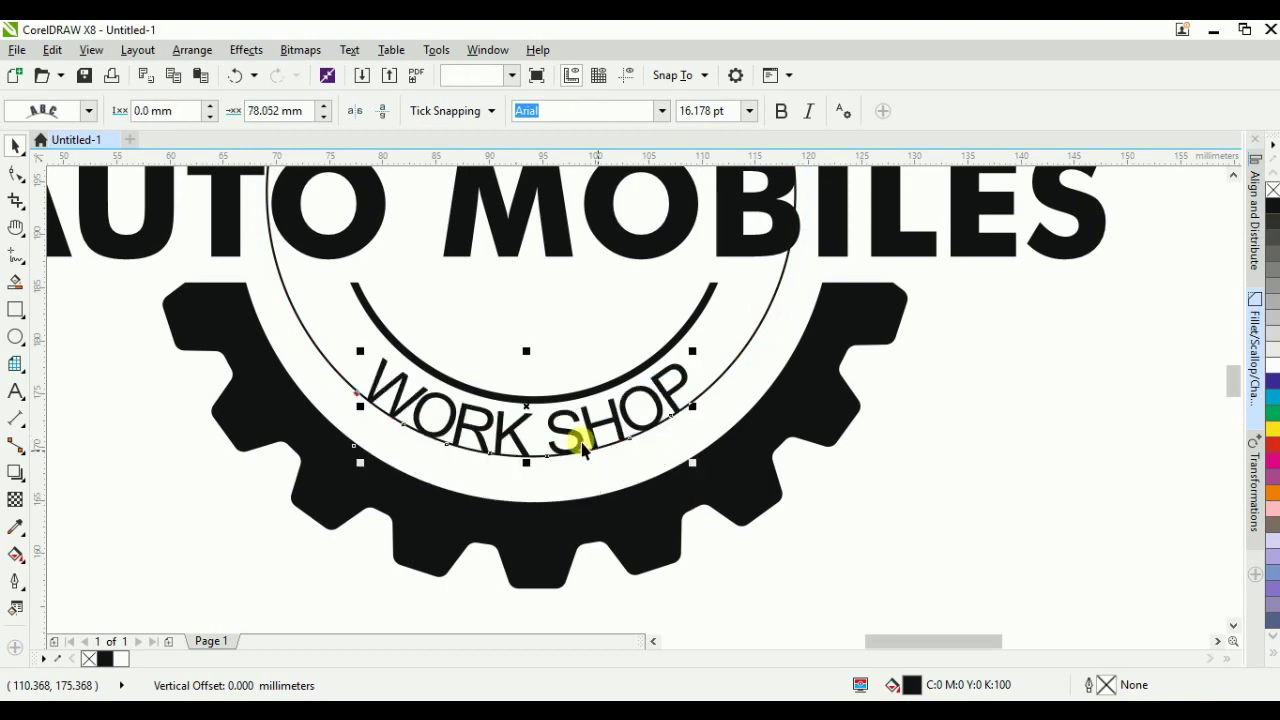
# Step: Widen the gaps between WORK and SHOP and between SINCE and 1992 in the curved texts
pyautogui.doubleClick(550, 430)
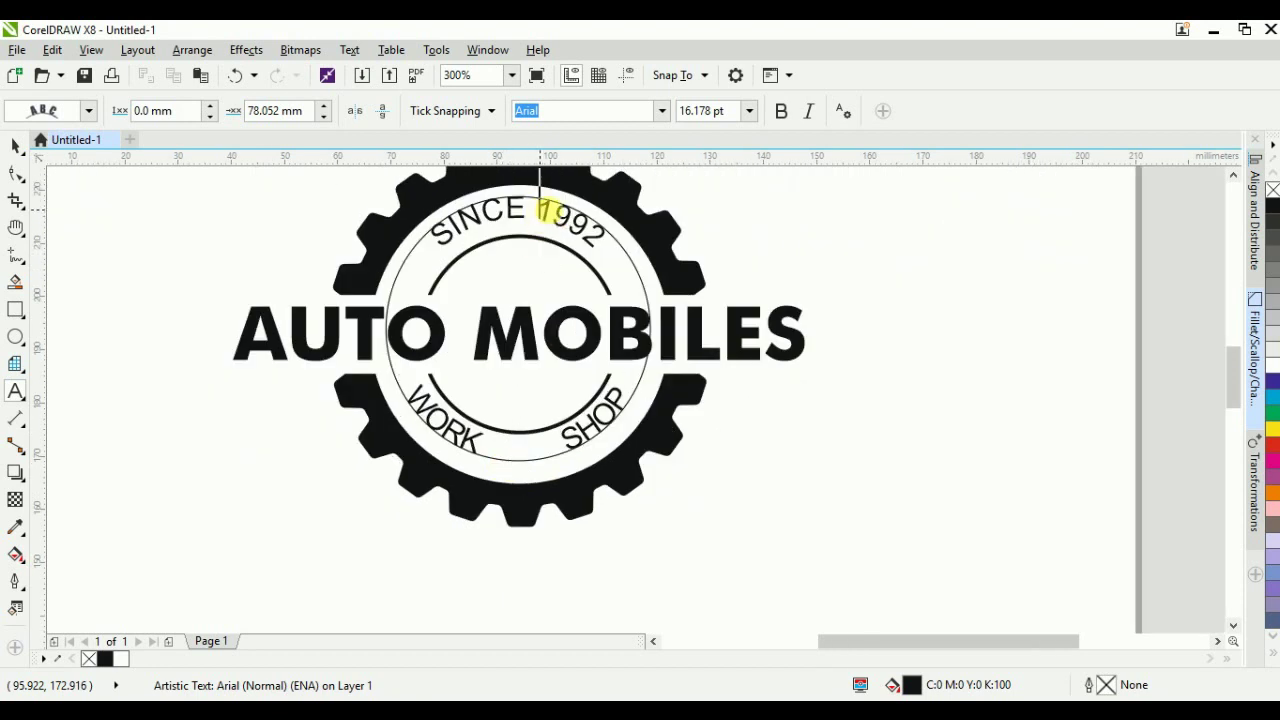
pyautogui.click(567, 228)
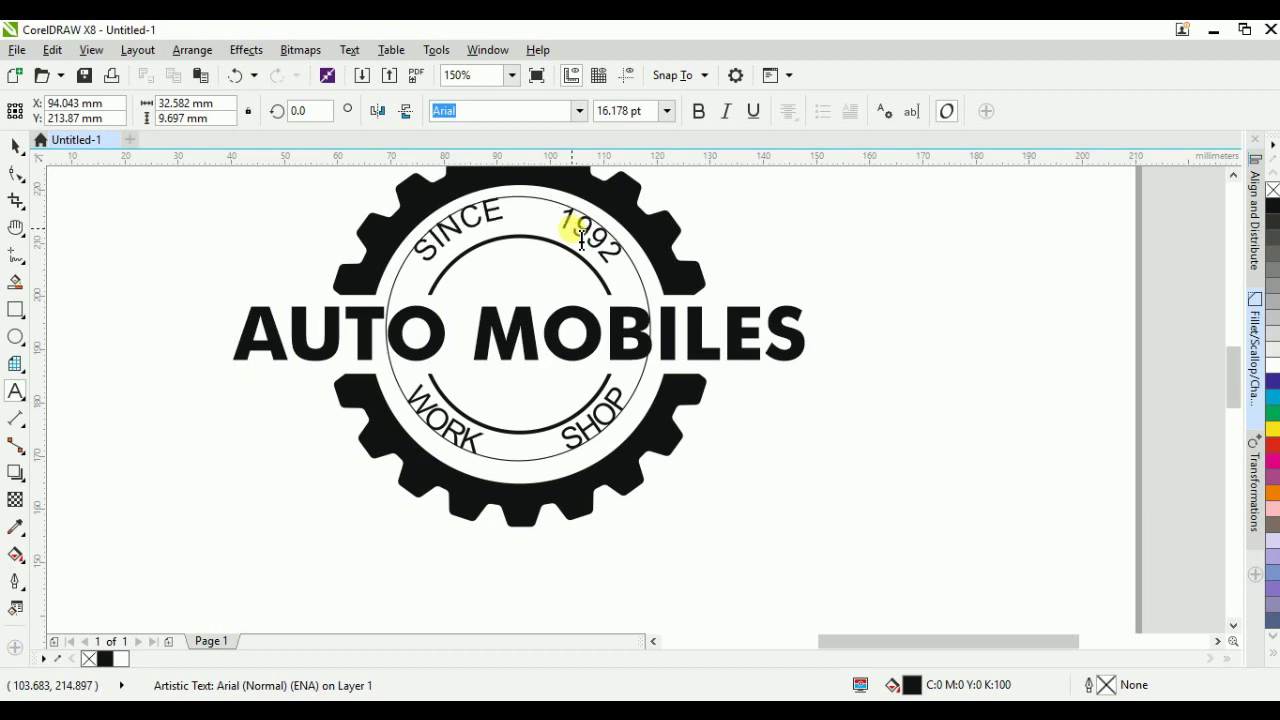
pyautogui.click(462, 253)
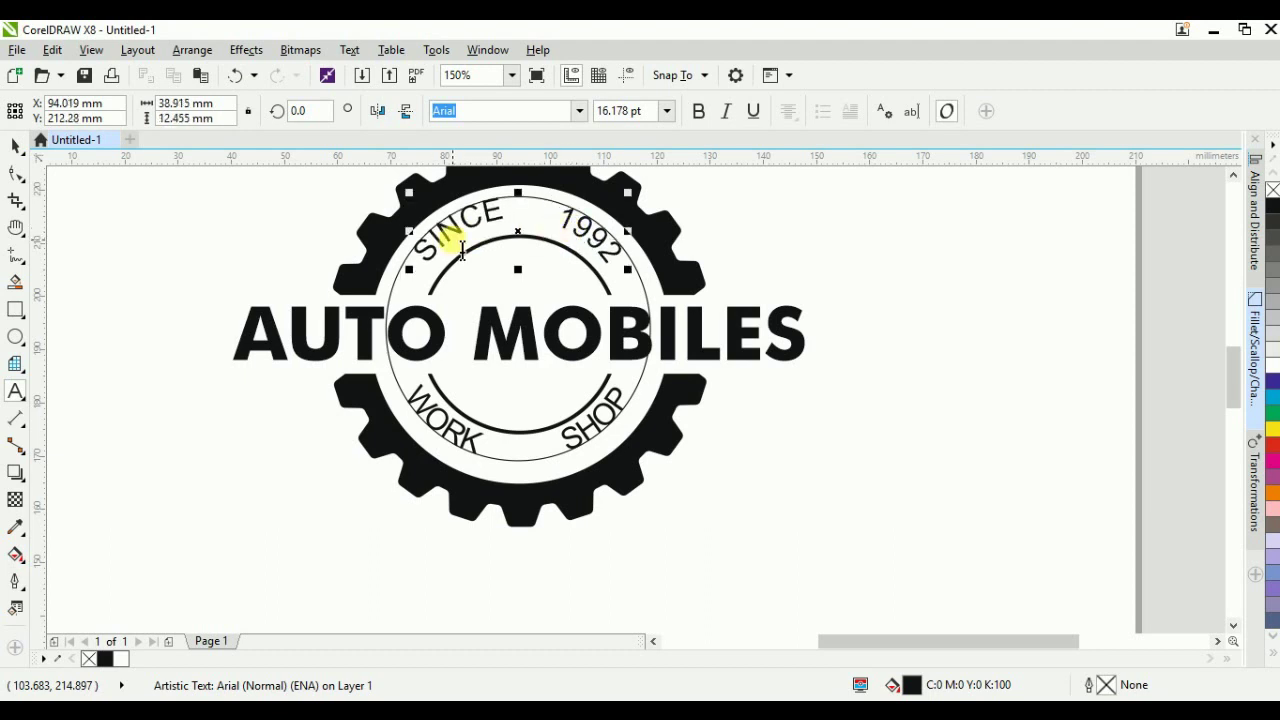
pyautogui.click(864, 290)
# Step: Delete the thin guide circle that the curved SINCE 1992 and WORK SHOP texts follow, keeping both texts
pyautogui.click(650, 310)
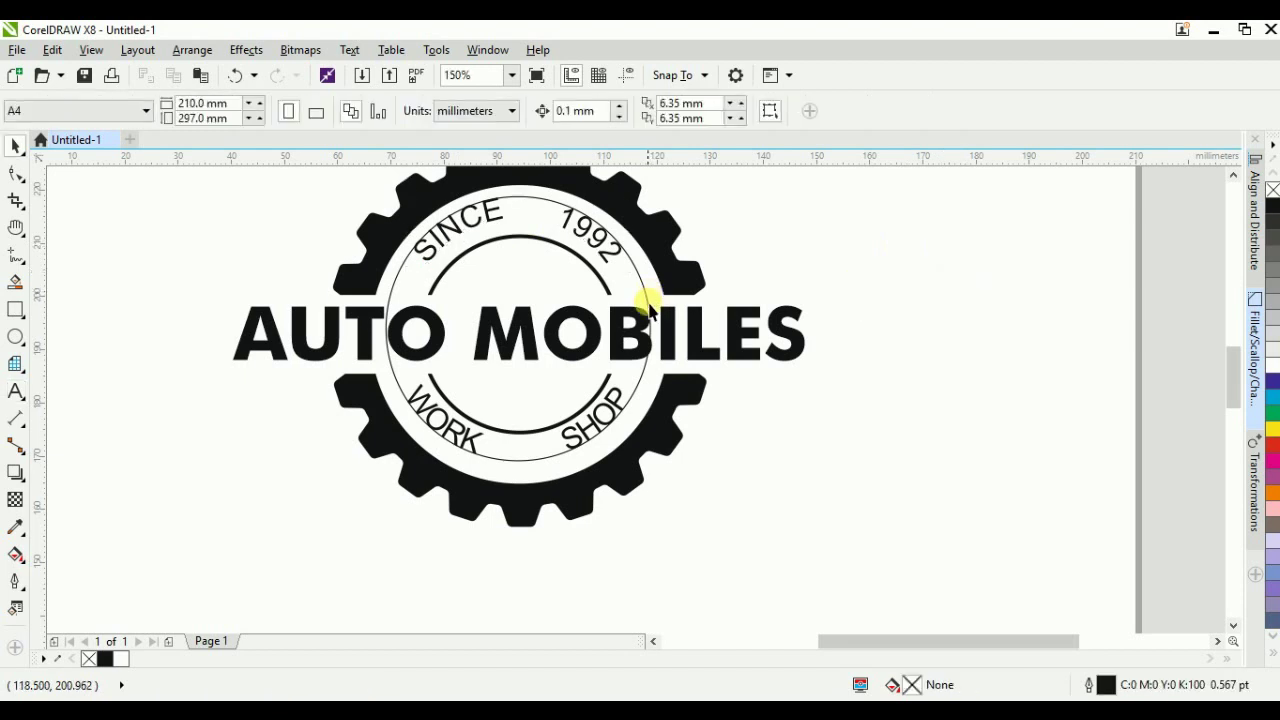
pyautogui.click(649, 297)
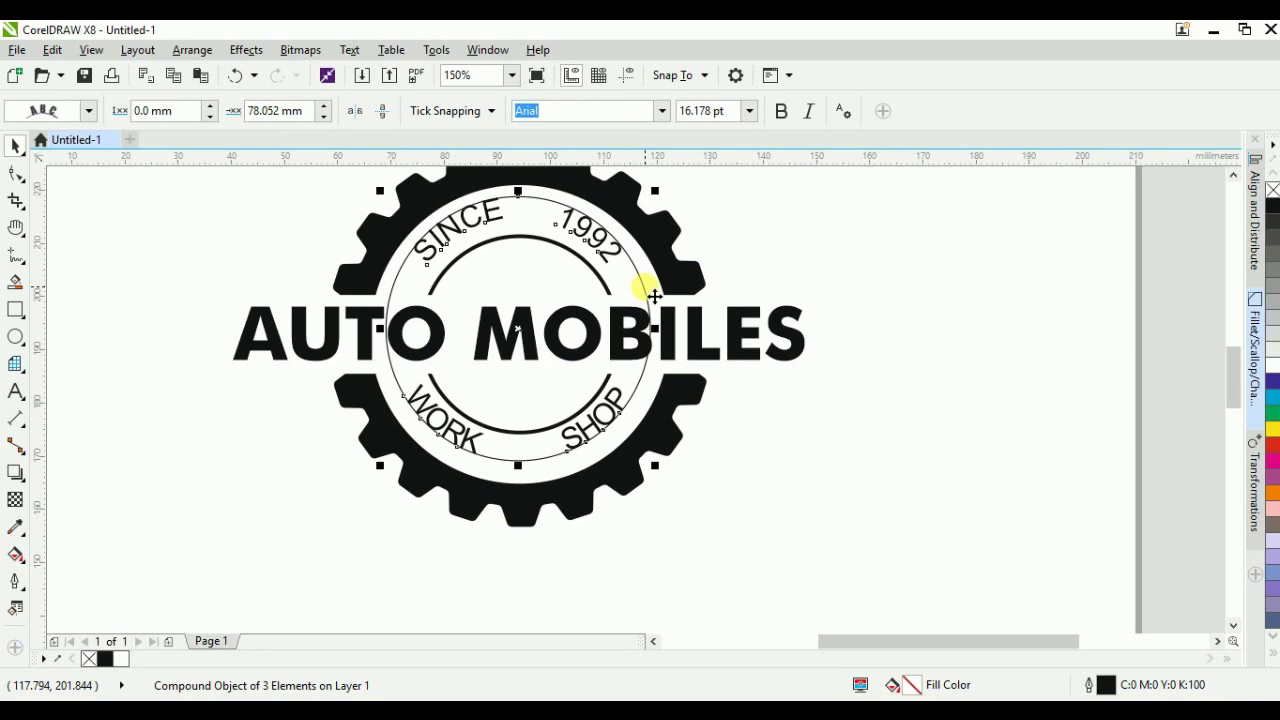
pyautogui.press('Delete')
pyautogui.hotkey('ctrl', 'z')
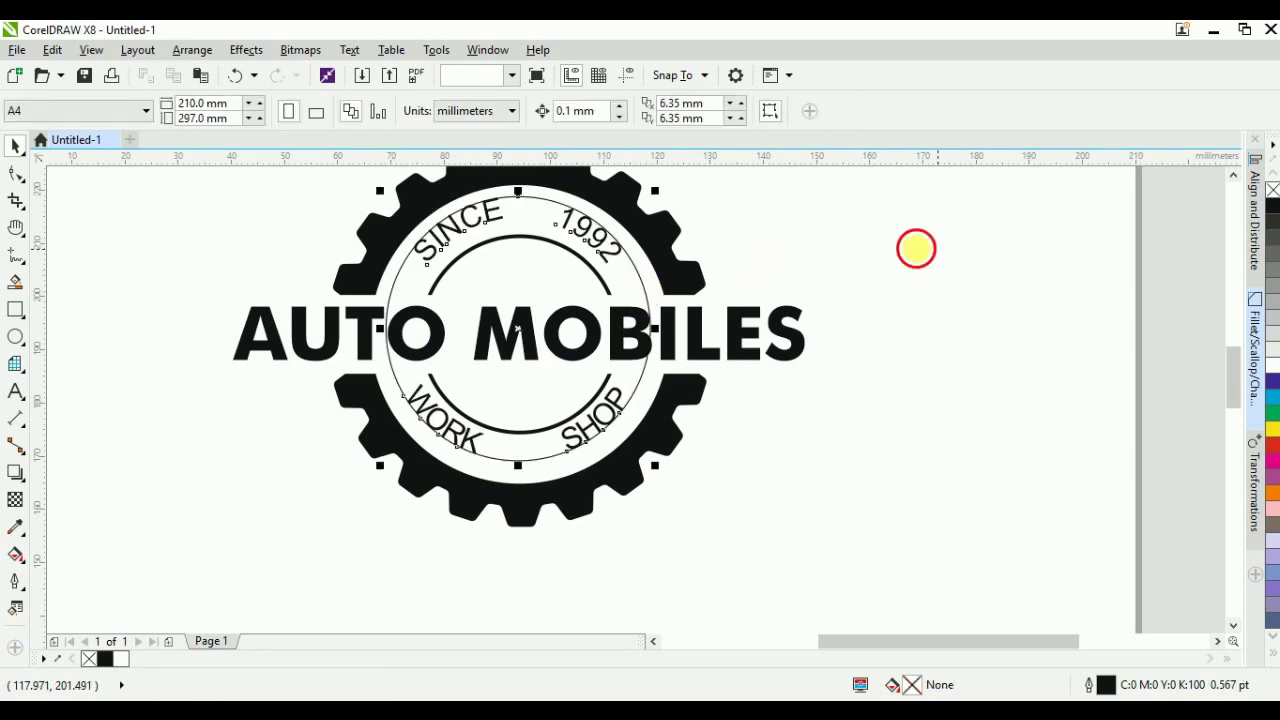
pyautogui.click(640, 281)
pyautogui.click(640, 282)
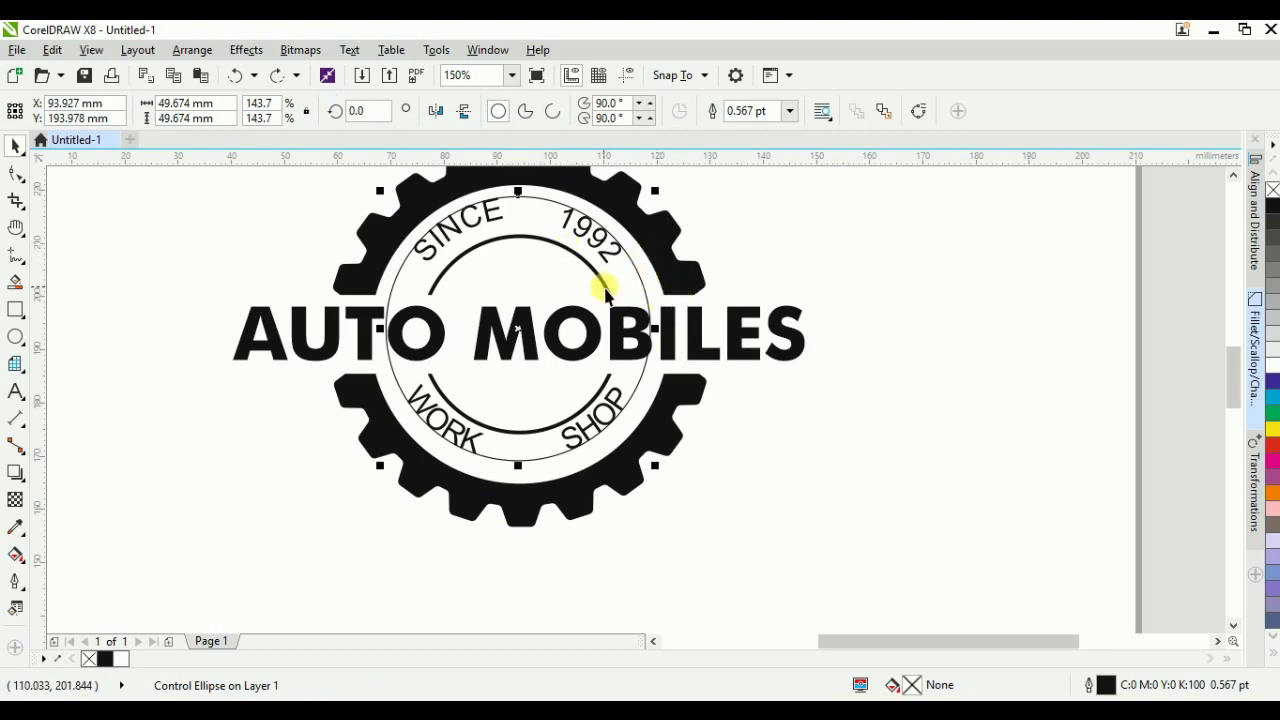
pyautogui.press('Delete')
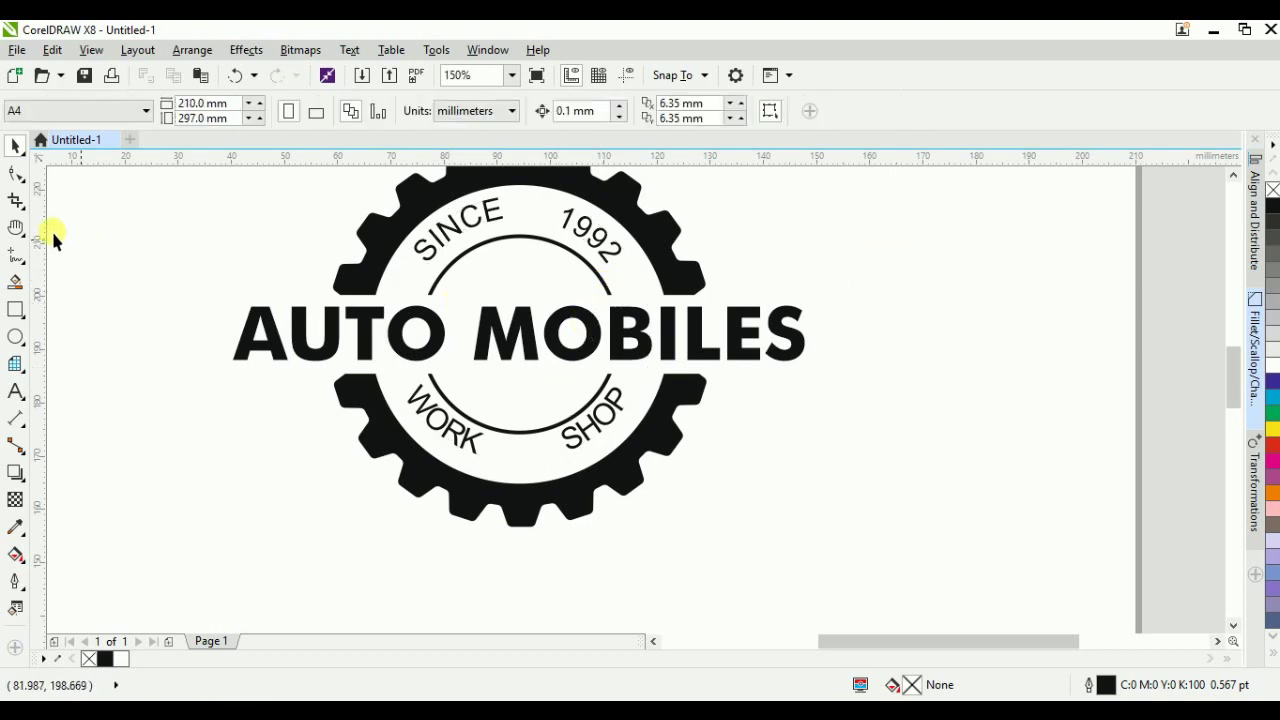
# Step: Draw a circle about 12.3 mm wide at the gear's inner bottom edge, fill it black without outline, and center it horizontally on the gear
pyautogui.click(16, 337)
pyautogui.moveTo(209, 463)
pyautogui.mouseDown()
pyautogui.moveTo(248, 505)
pyautogui.moveTo(591, 471)
pyautogui.moveTo(521, 480)
pyautogui.moveTo(532, 469)
pyautogui.mouseUp()
pyautogui.press('space')
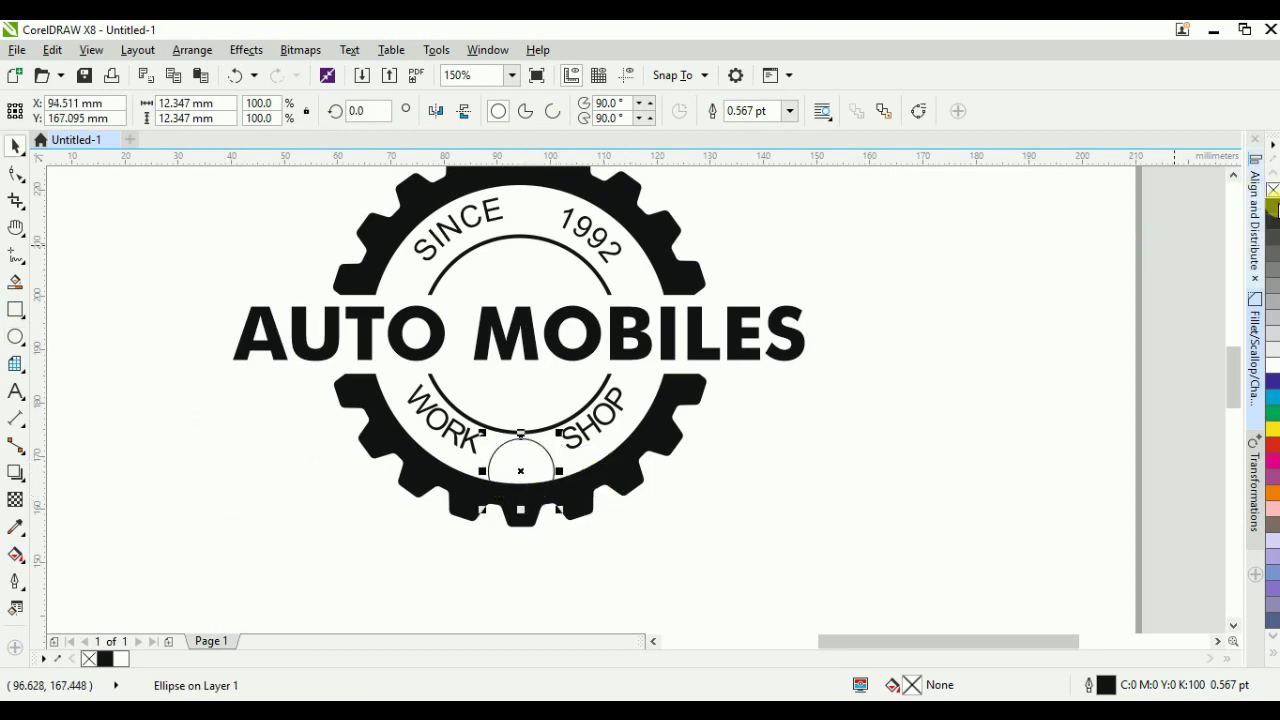
pyautogui.click(1273, 206)
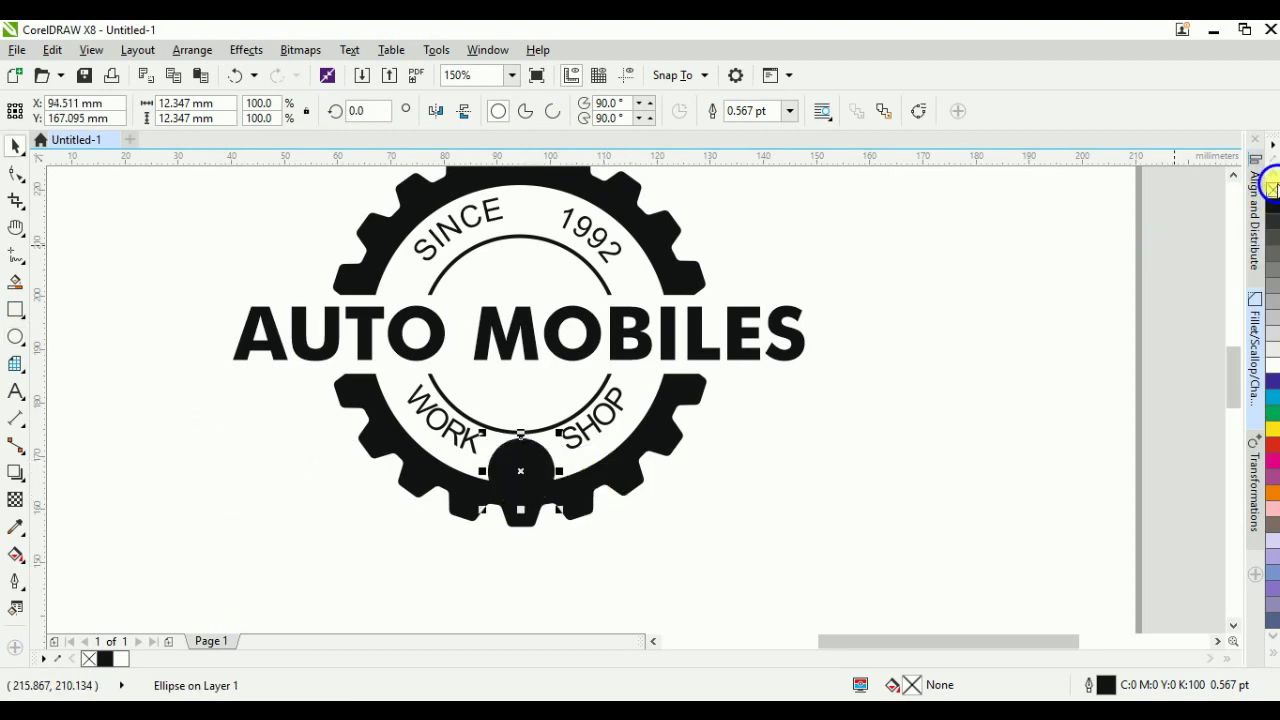
pyautogui.click(620, 483)
pyautogui.press('c')
pyautogui.click(905, 450)
pyautogui.click(522, 453)
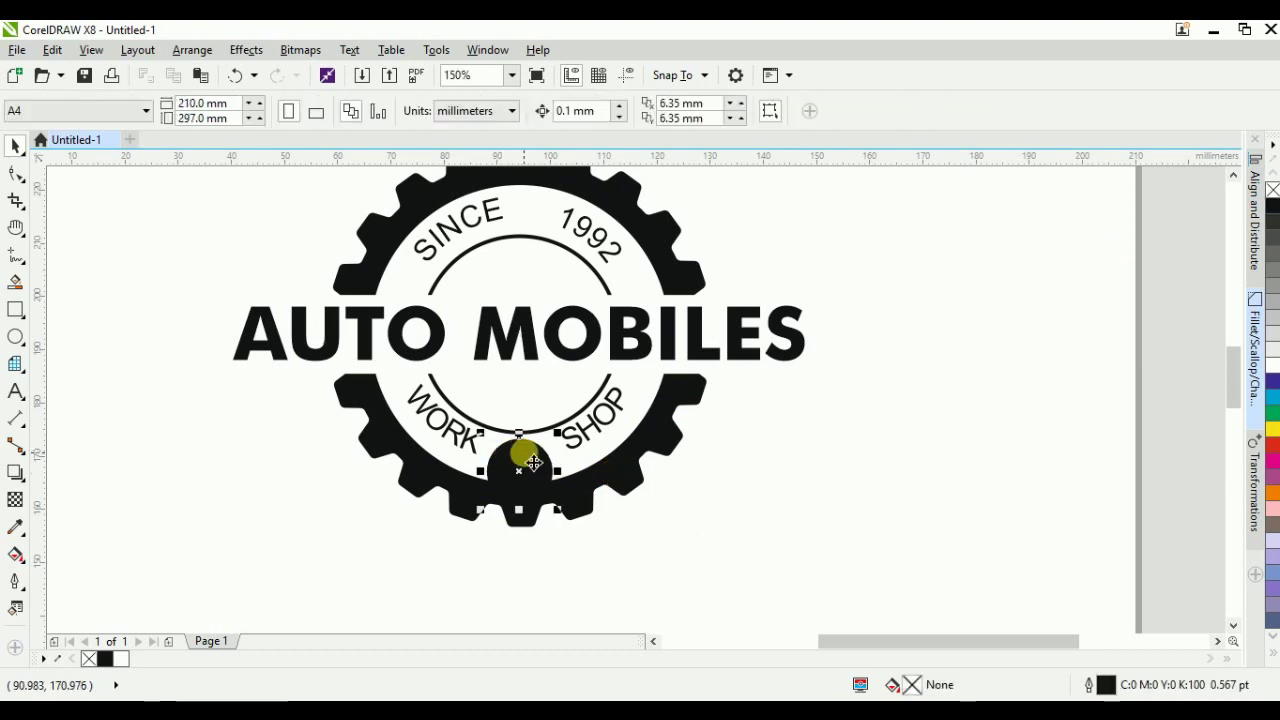
# Step: Place a copy of the black circle at the gear's inner top edge, centered horizontally, and group it with the lower circle
pyautogui.hotkey('ctrl', 'd')
pyautogui.moveTo(549, 423); pyautogui.dragTo(523, 196)
pyautogui.keyDown('shift'); pyautogui.click(607, 200); pyautogui.keyUp('shift')
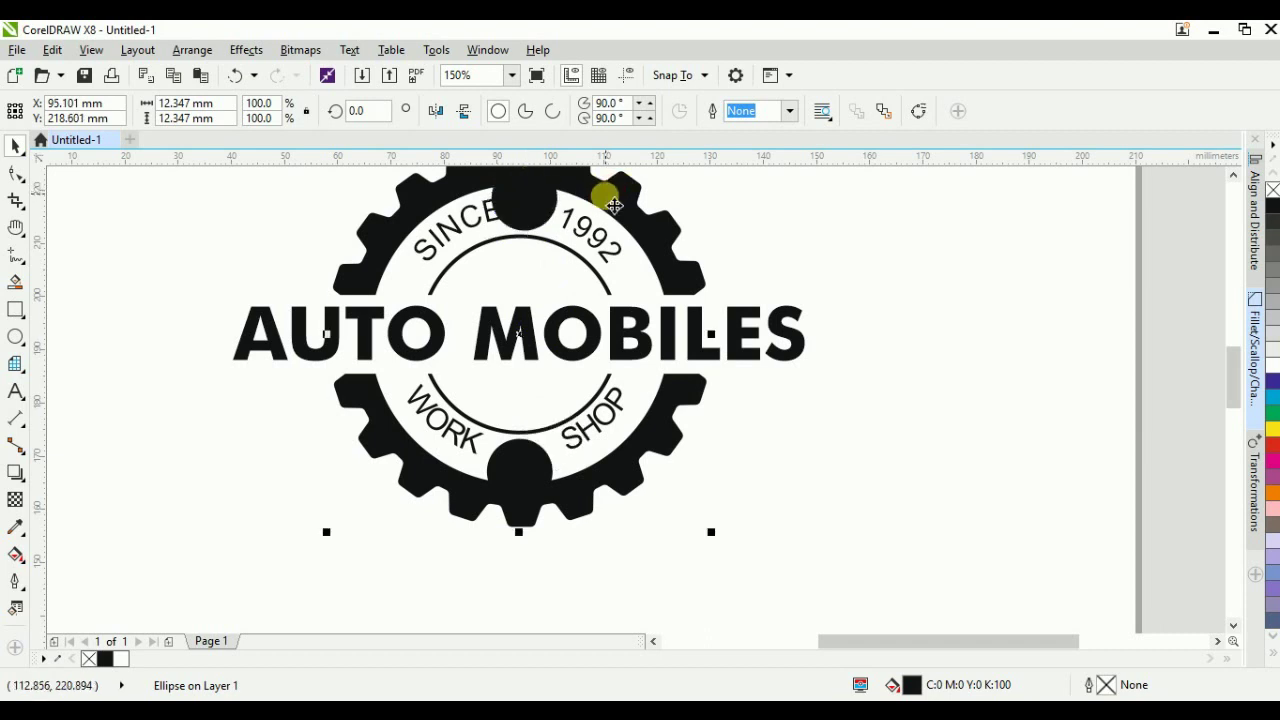
pyautogui.keyDown('shift'); pyautogui.click(522, 476); pyautogui.keyUp('shift')
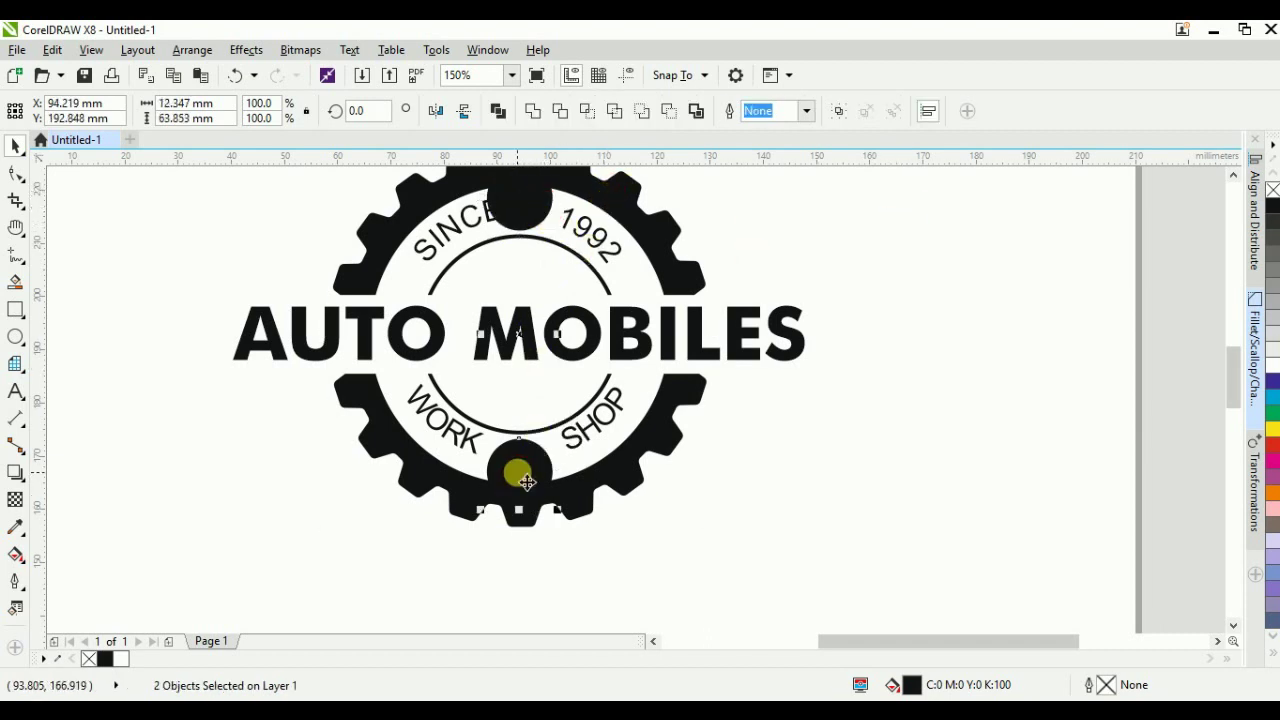
pyautogui.hotkey('ctrl', 'g')
pyautogui.keyDown('shift'); pyautogui.click(632, 459); pyautogui.keyUp('shift')
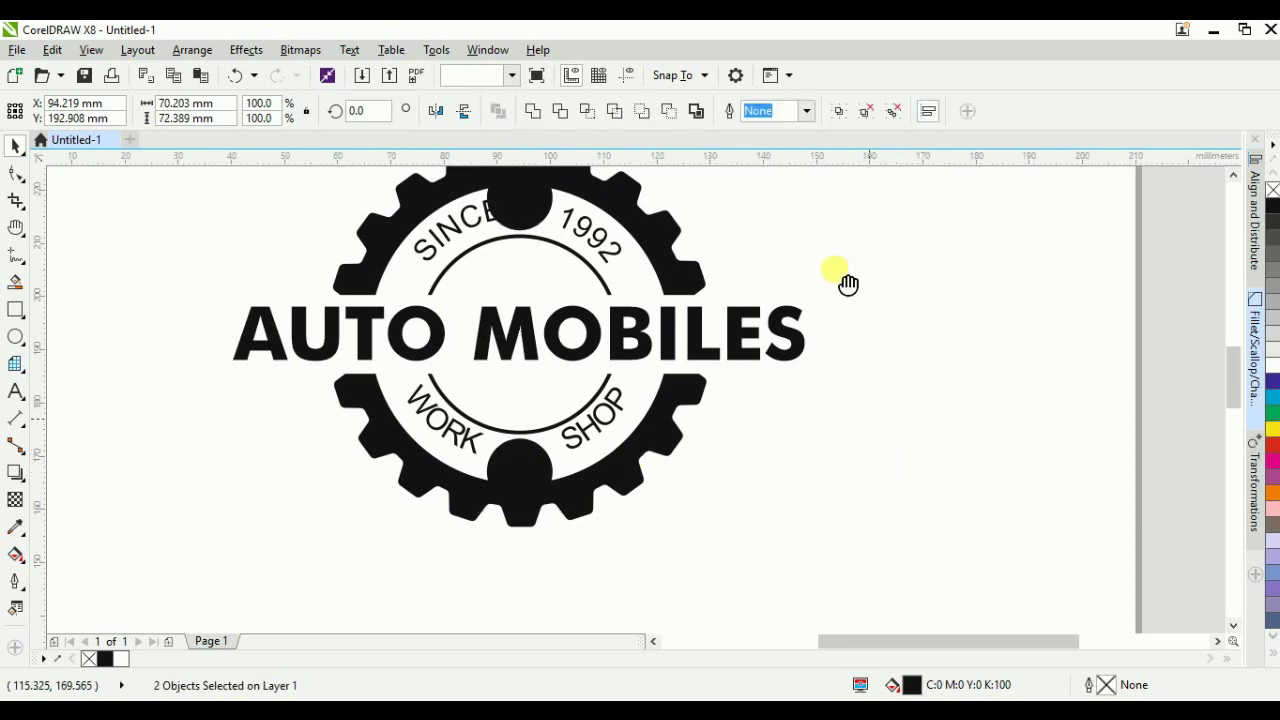
# Step: Try rotating the curved SINCE 1992 text by about 6.2° and widening the gap between its two words
pyautogui.moveTo(848, 284); pyautogui.dragTo(857, 374)
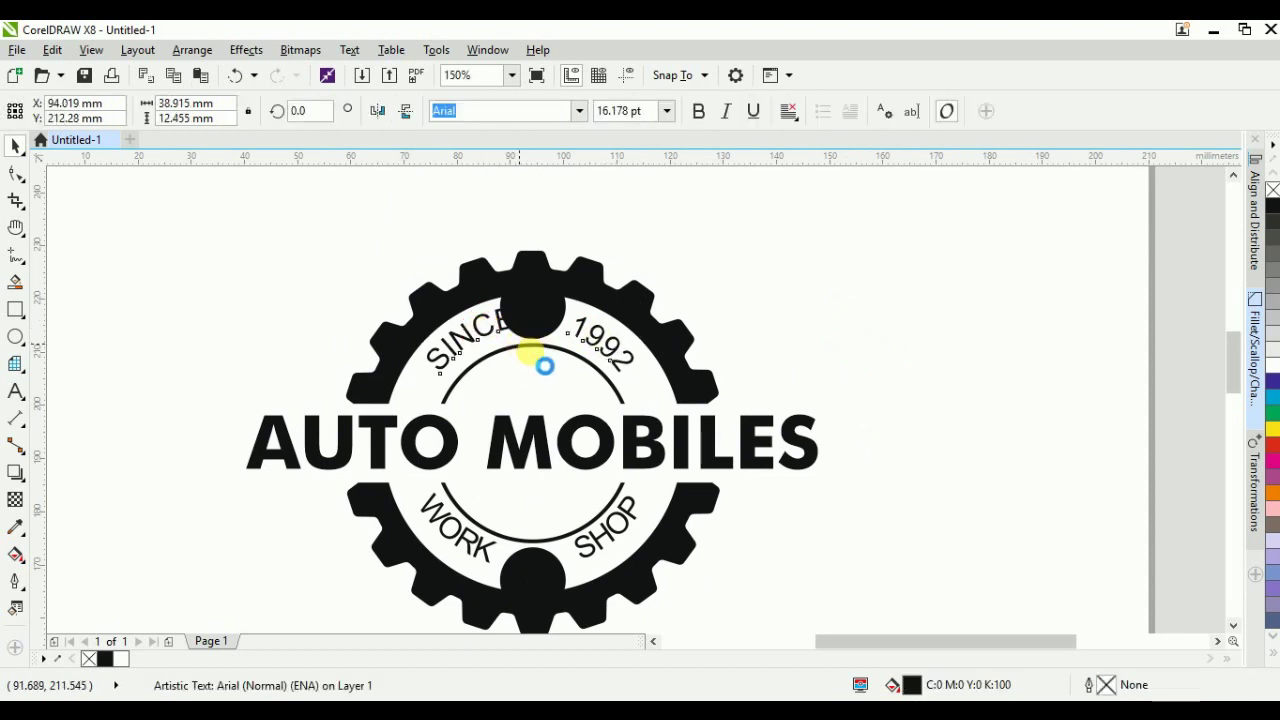
pyautogui.click(588, 342)
pyautogui.moveTo(645, 383)
pyautogui.mouseDown()
pyautogui.moveTo(651, 371)
pyautogui.moveTo(625, 370)
pyautogui.mouseUp()
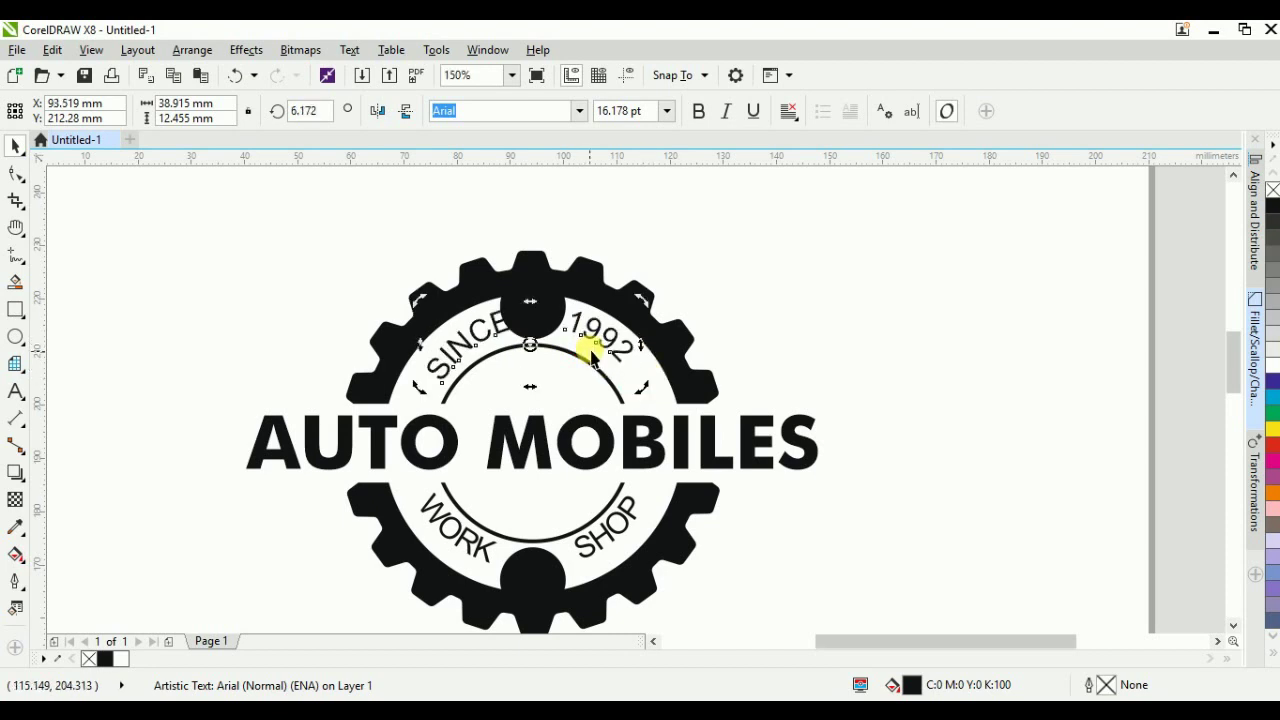
pyautogui.click(576, 320)
pyautogui.doubleClick(574, 320)
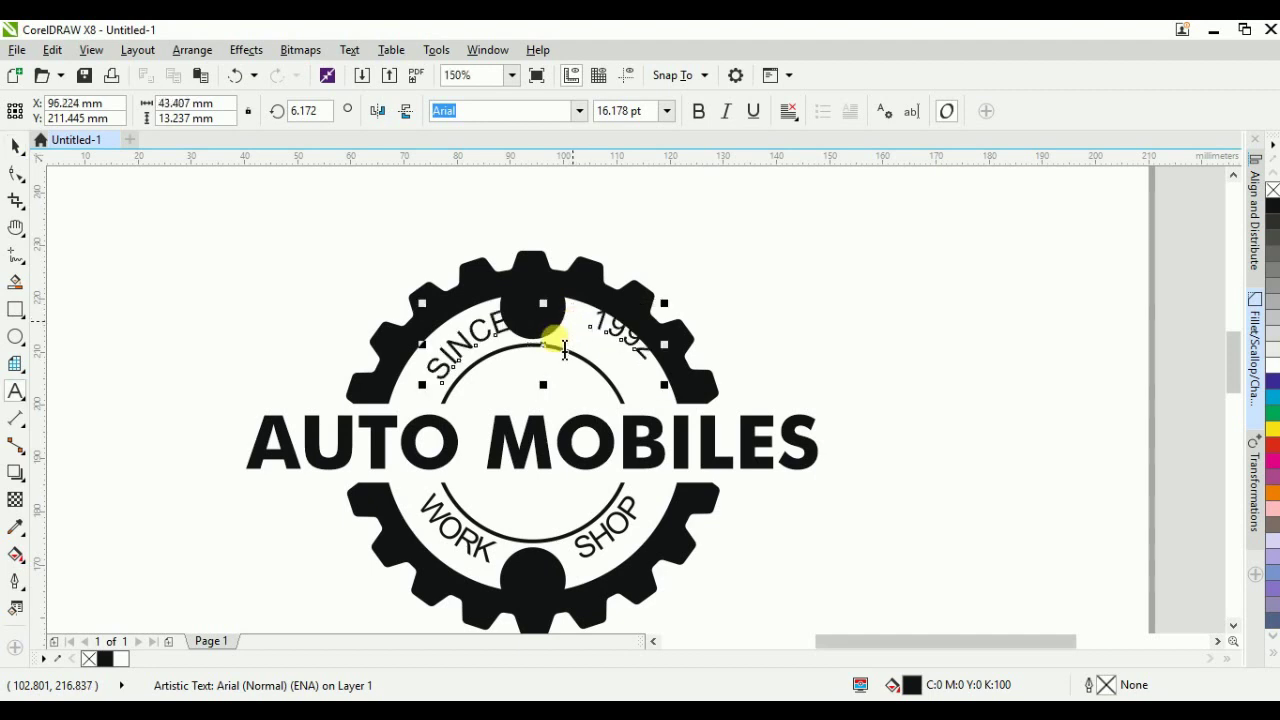
# Step: Try shifting the curved SINCE 1992 text so its gap sits evenly around the upper black circle
pyautogui.hotkey('ctrl', 'space')
pyautogui.moveTo(543, 345); pyautogui.dragTo(522, 349)
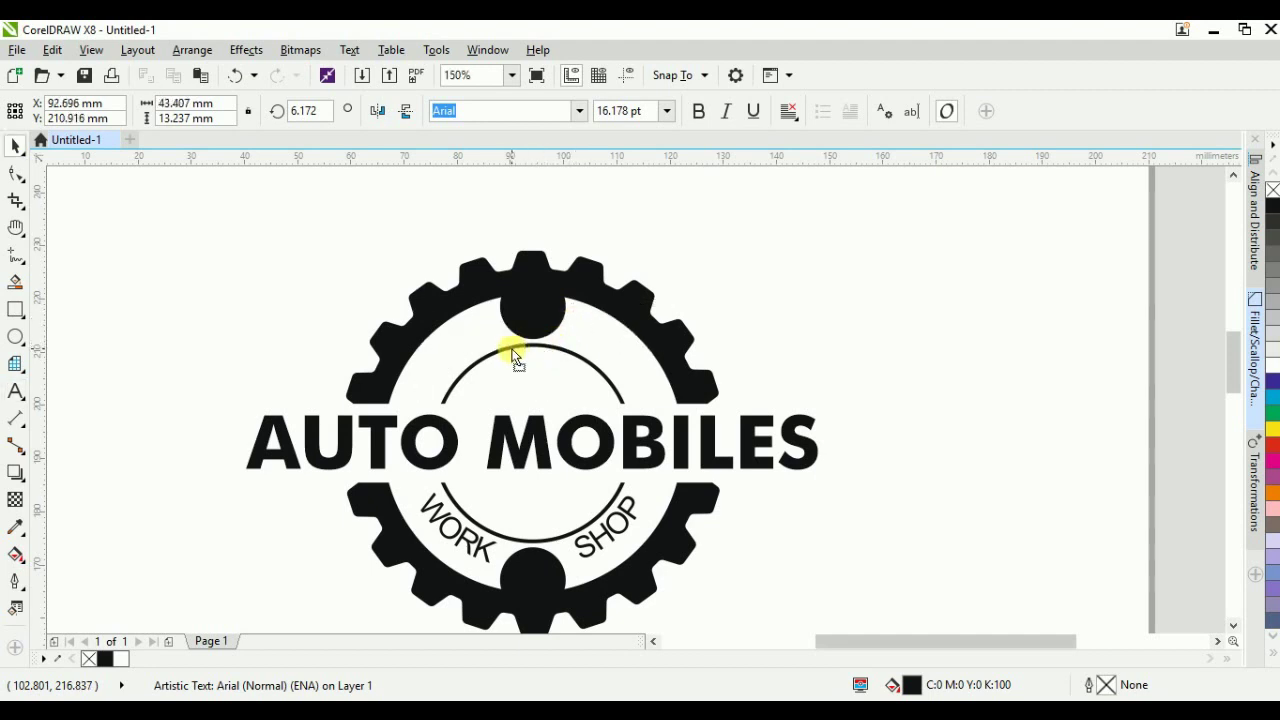
pyautogui.moveTo(512, 352); pyautogui.dragTo(530, 360)
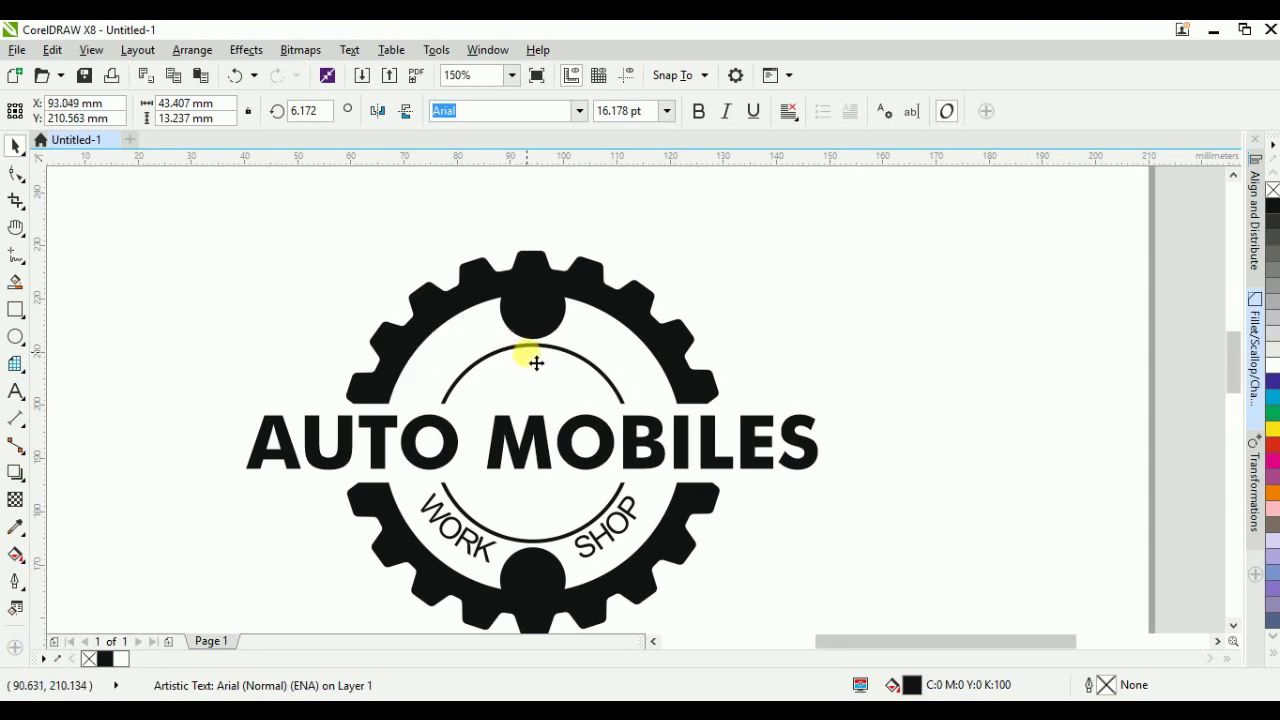
pyautogui.click(855, 359)
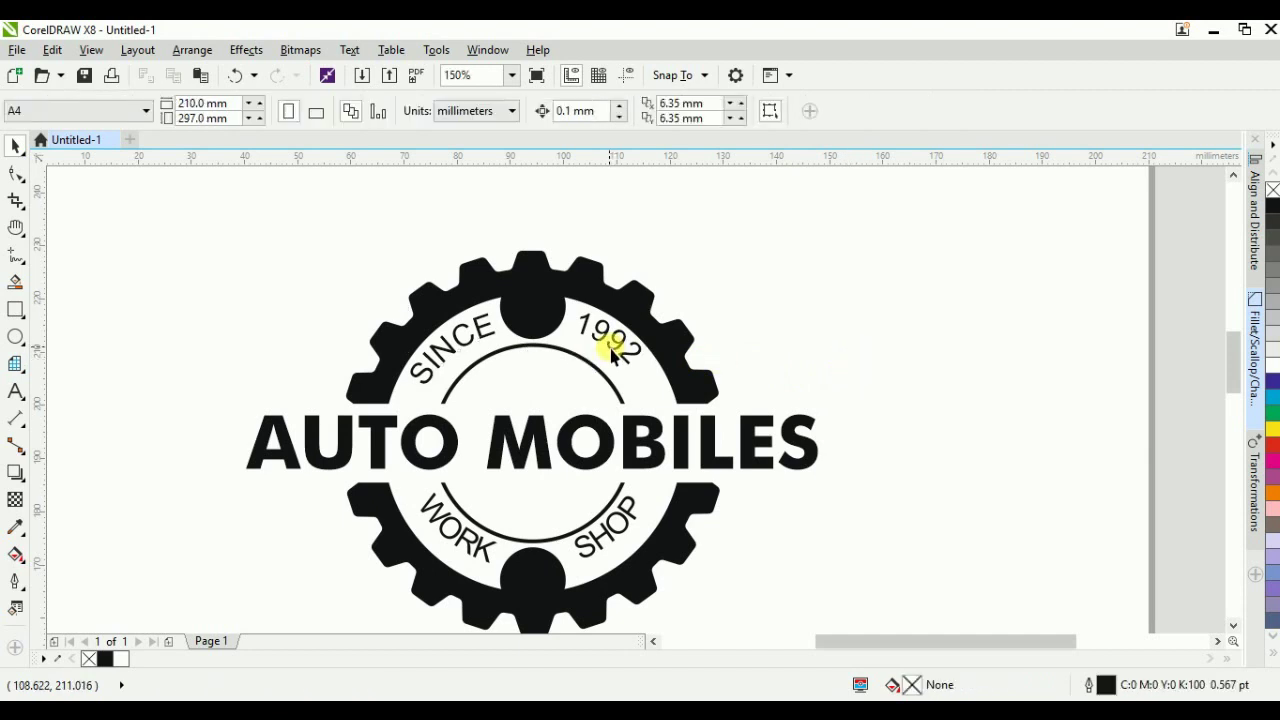
pyautogui.moveTo(612, 350); pyautogui.dragTo(594, 340)
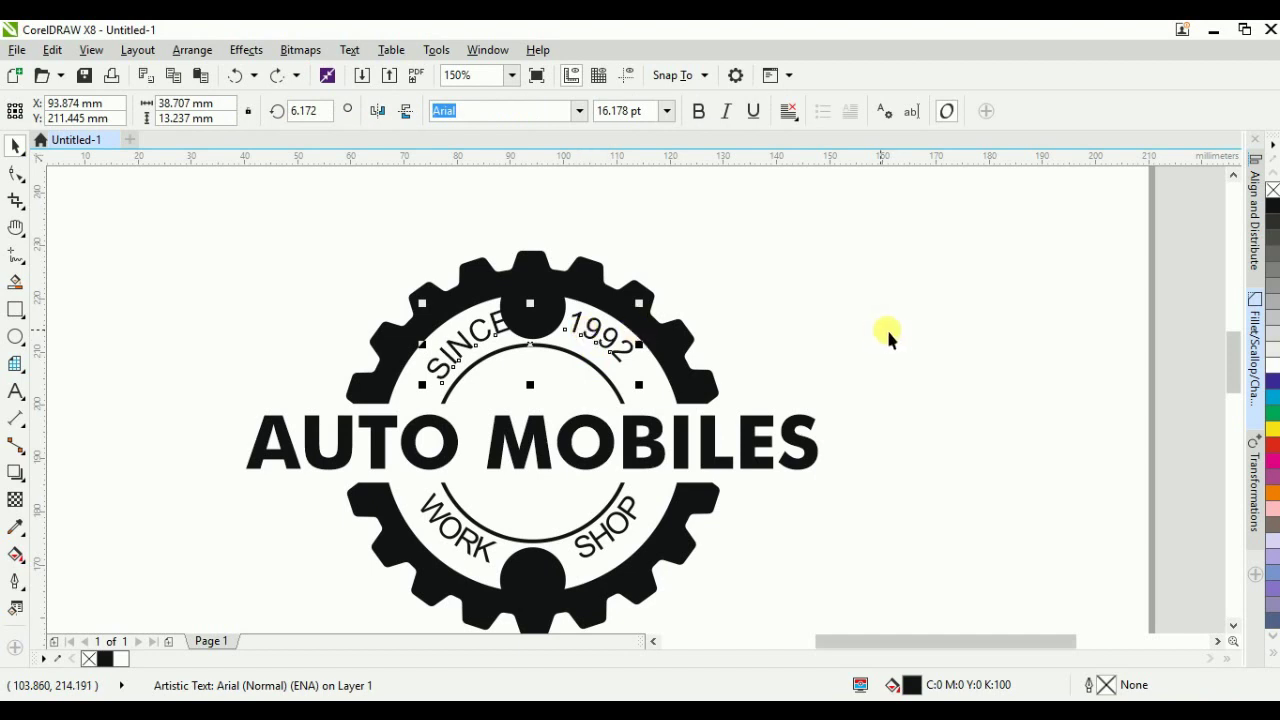
pyautogui.click(583, 333)
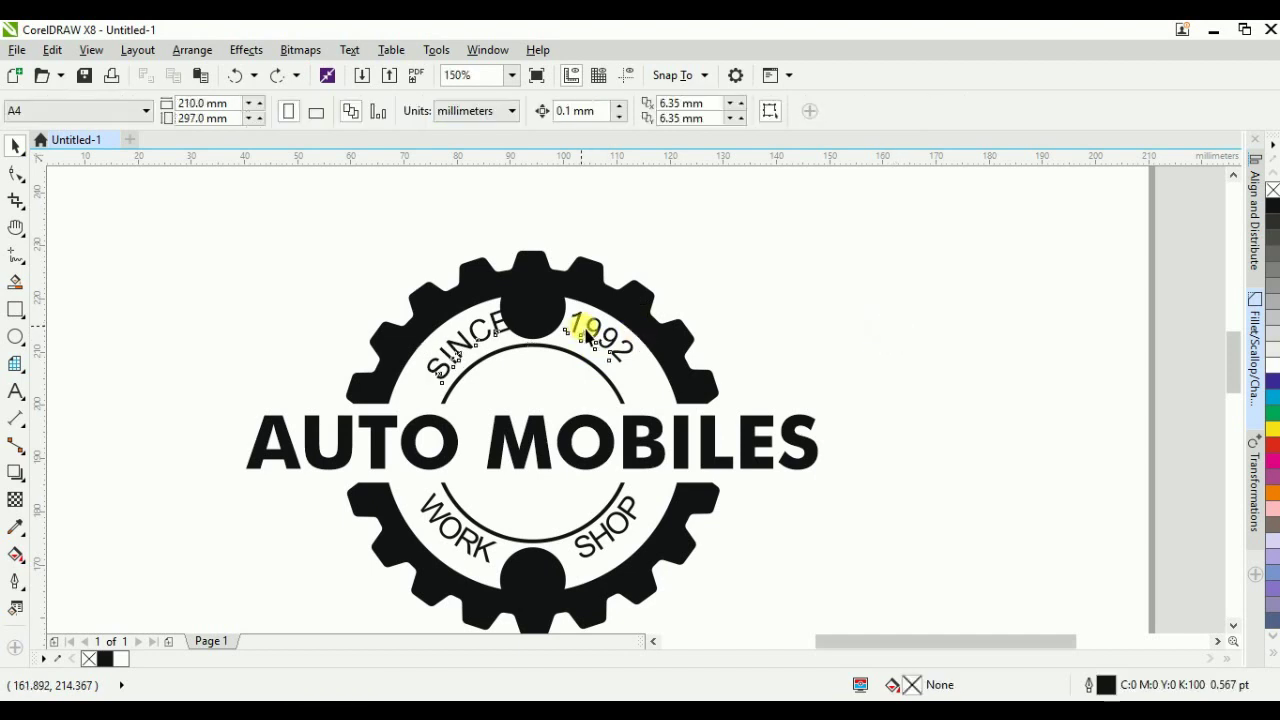
# Step: Undo the SINCE 1992 adjustments, both small black circles, and the removal of the guide circle
pyautogui.hotkey('ctrl', 'z')
pyautogui.hotkey('ctrl', 'z')
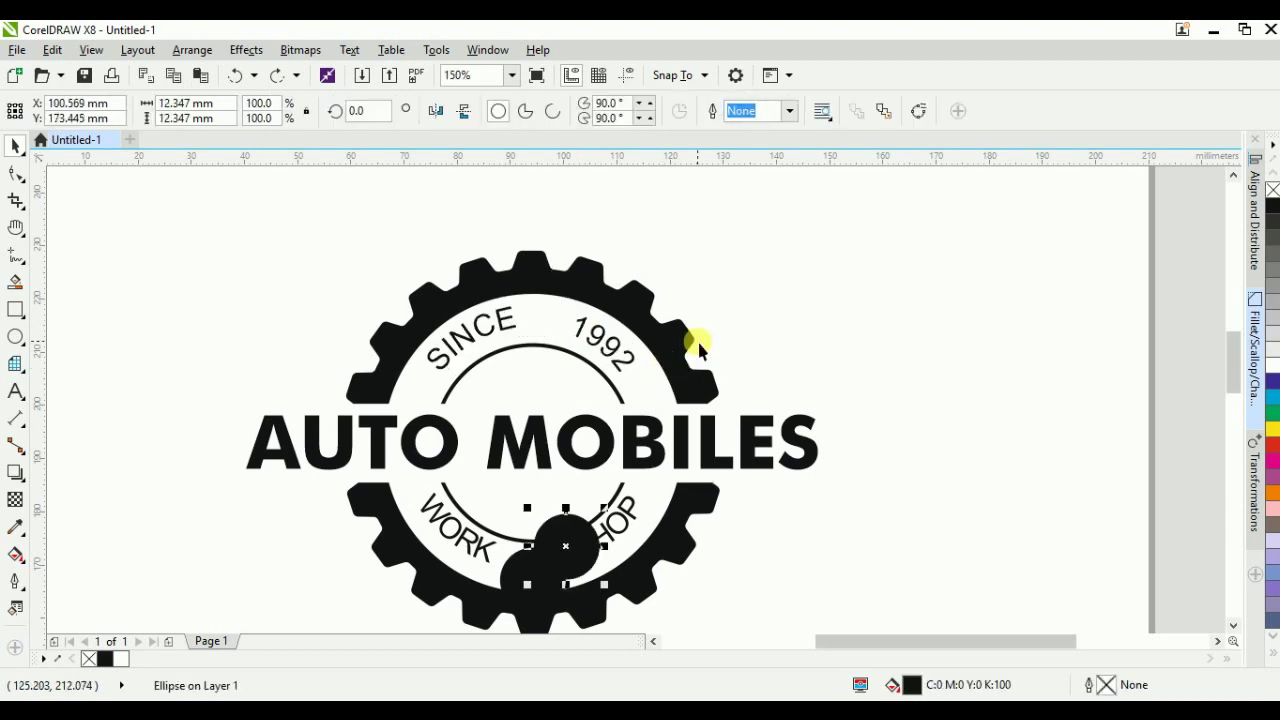
pyautogui.hotkey('ctrl', 'z')
pyautogui.hotkey('ctrl', 'z')
pyautogui.hotkey('ctrl', 'z')
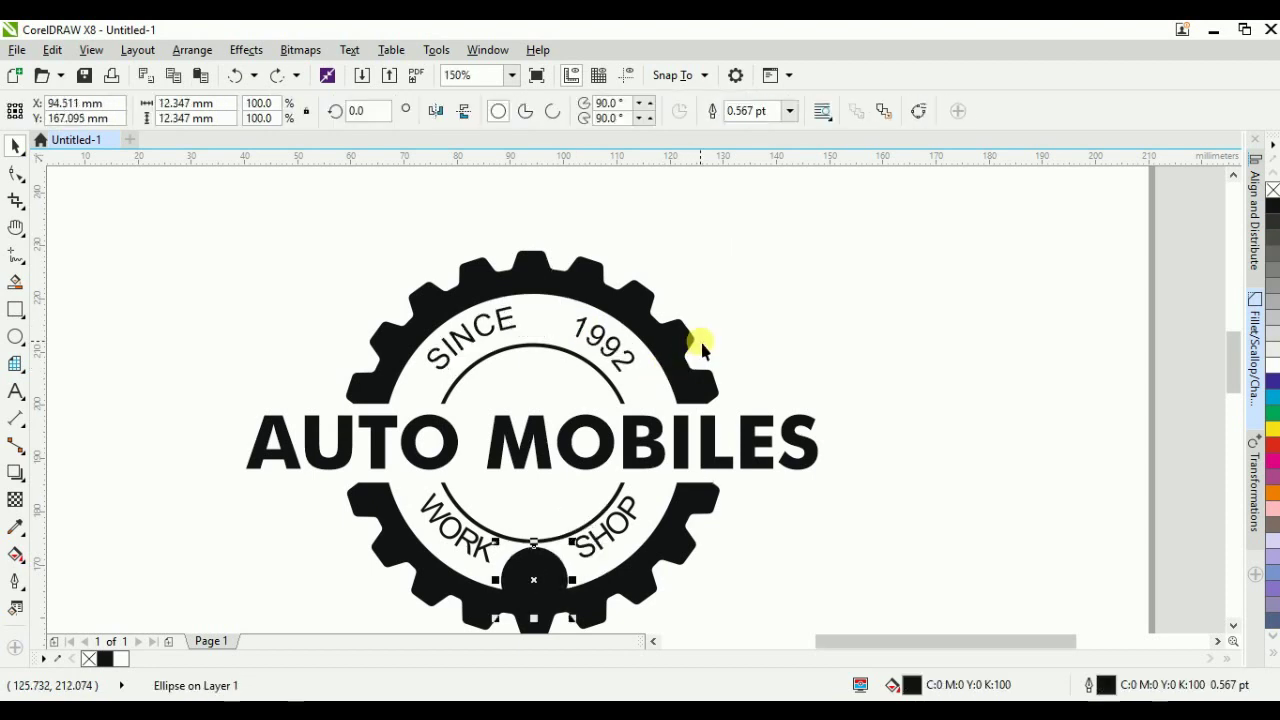
pyautogui.hotkey('ctrl', 'z')
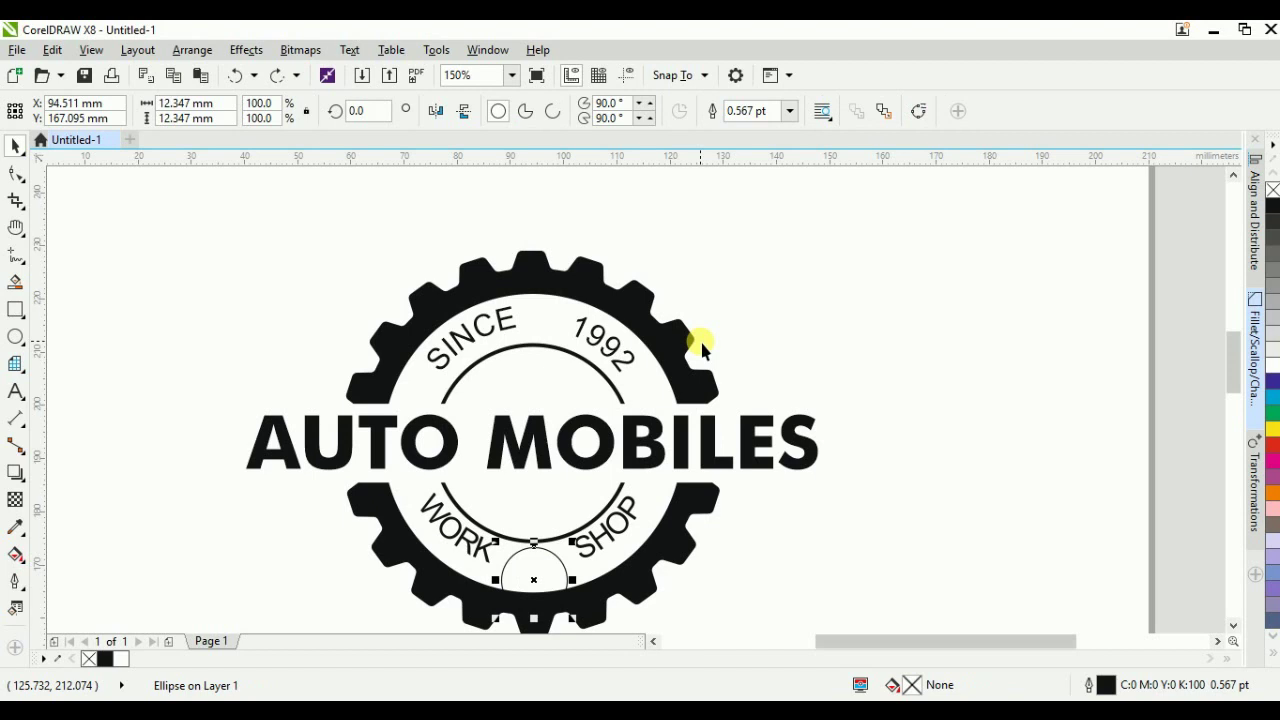
pyautogui.click(842, 313)
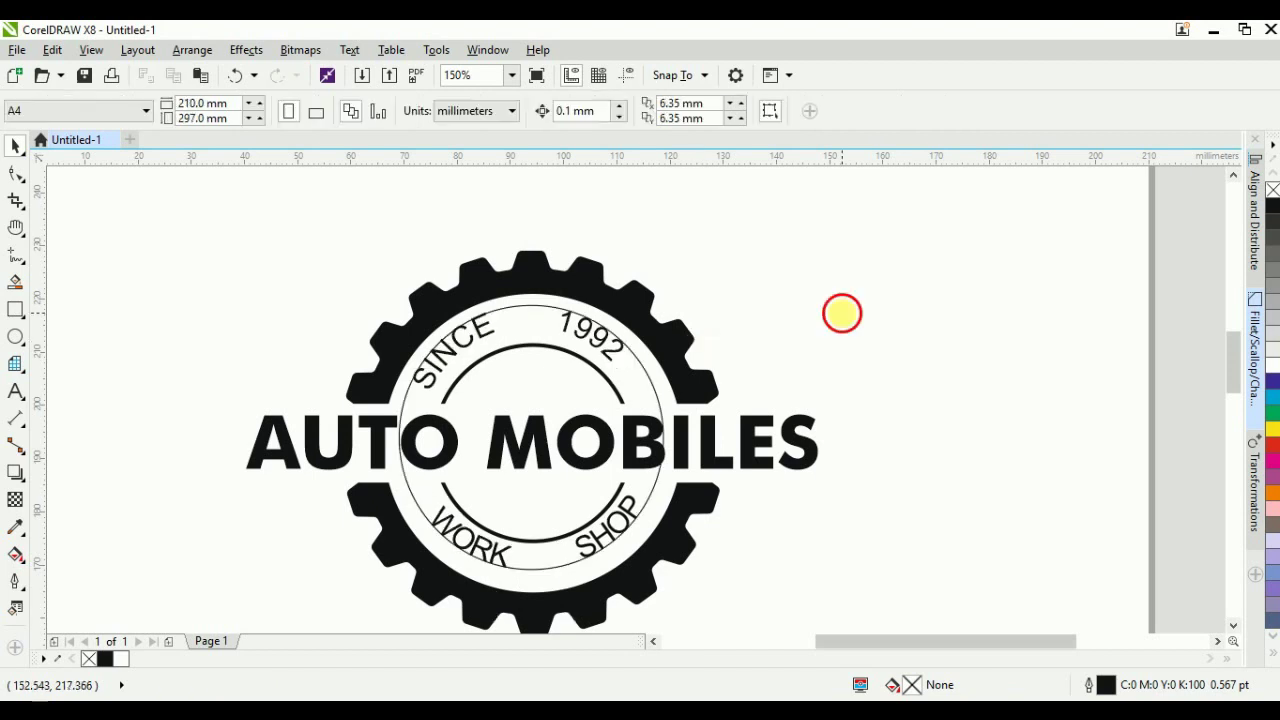
# Step: Remove the thin guide circle beneath the curved texts, leaving SINCE 1992 and WORK SHOP in place
pyautogui.click(430, 368)
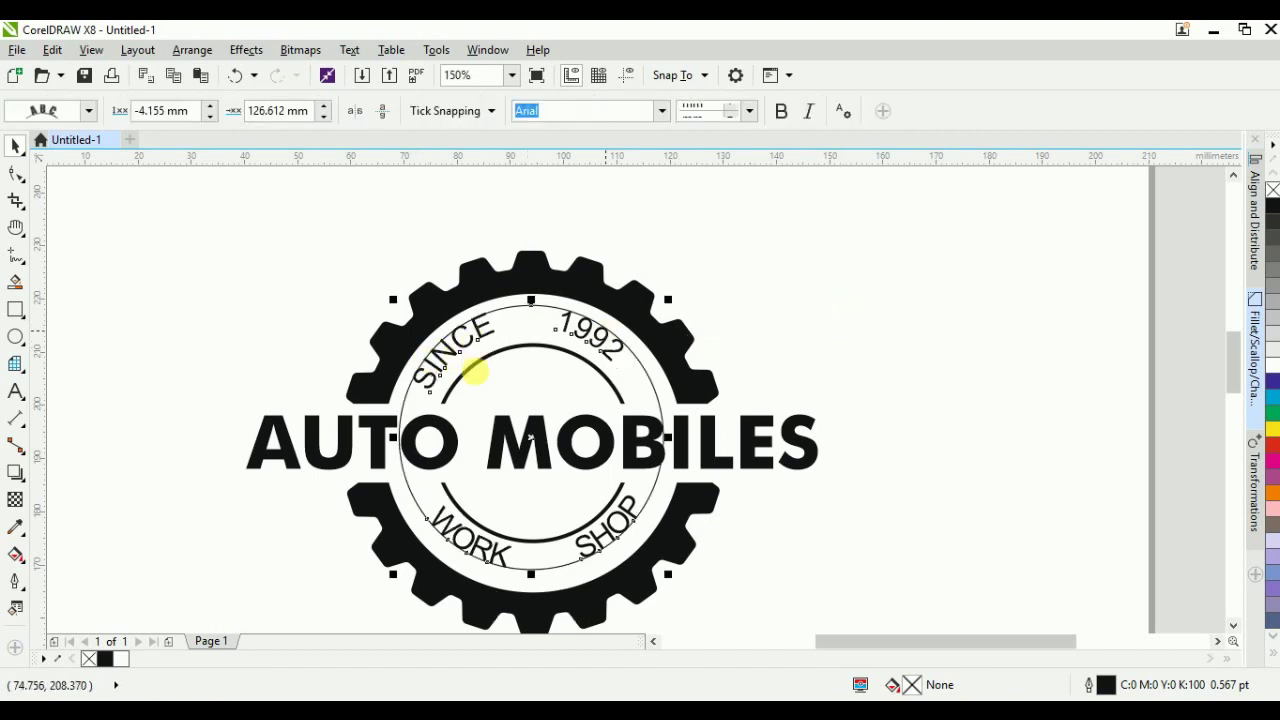
pyautogui.click(880, 333)
pyautogui.click(15, 336)
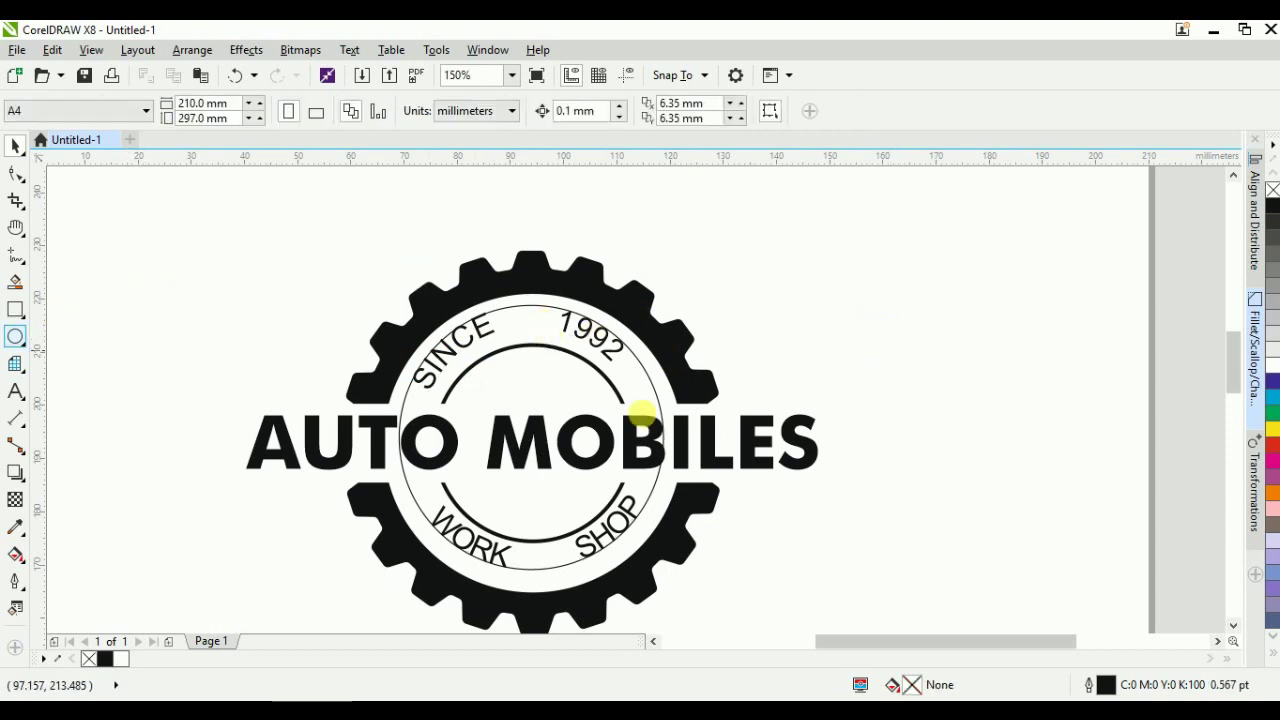
pyautogui.click(530, 304)
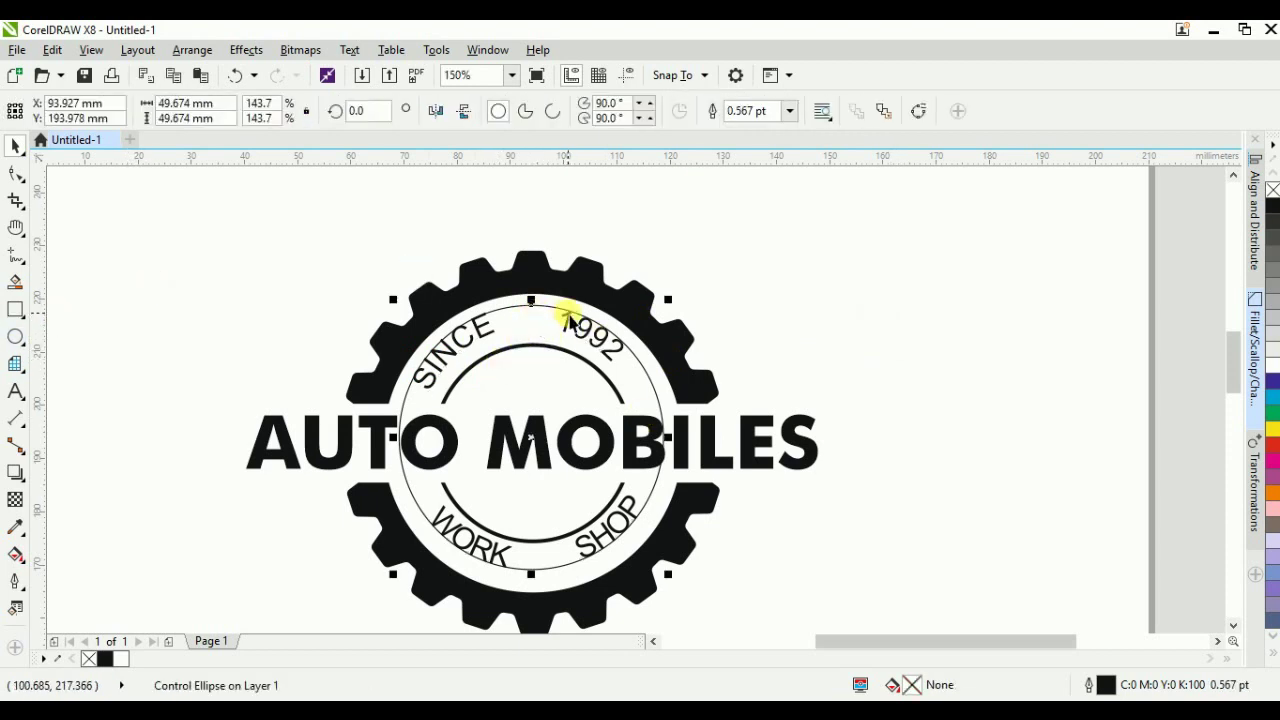
pyautogui.click(783, 312)
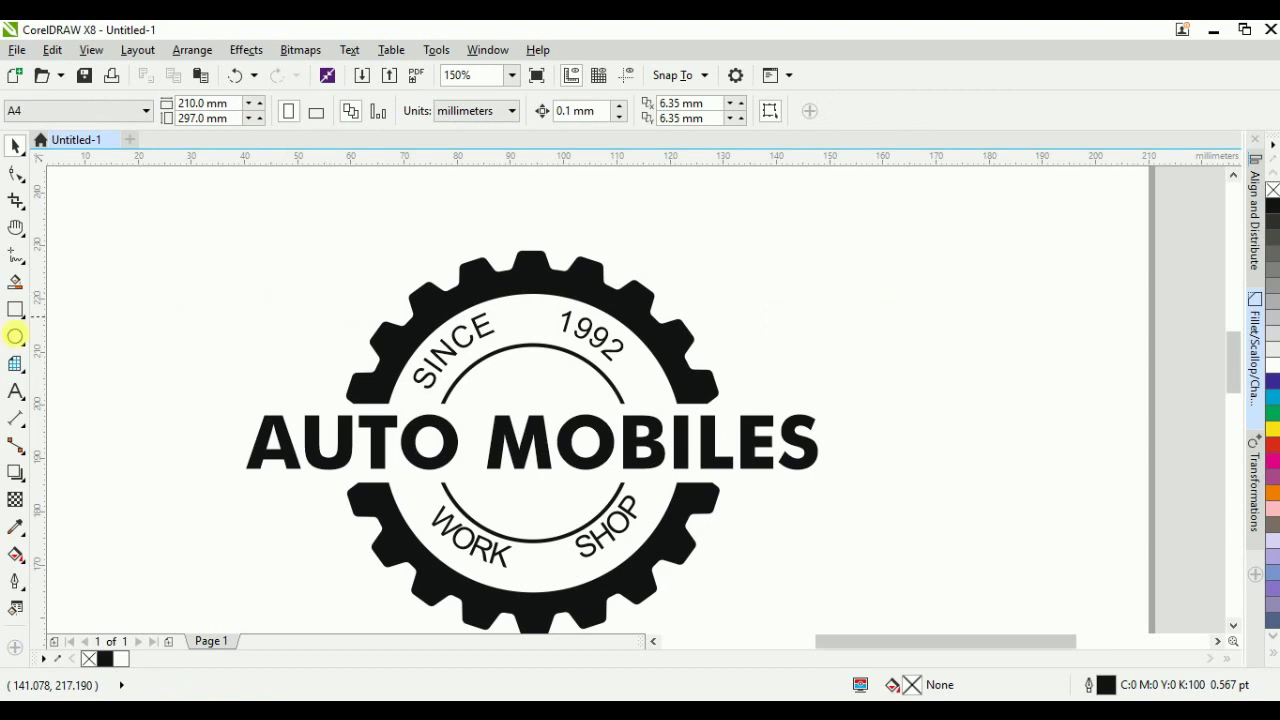
# Step: Draw a circle about 8.5 mm wide at the gear's inner top edge, center it horizontally on the gear, and fill it black
pyautogui.press('F7')
pyautogui.moveTo(509, 285); pyautogui.dragTo(559, 339)
pyautogui.press('space')
pyautogui.keyDown('shift'); pyautogui.click(586, 288); pyautogui.keyUp('shift')
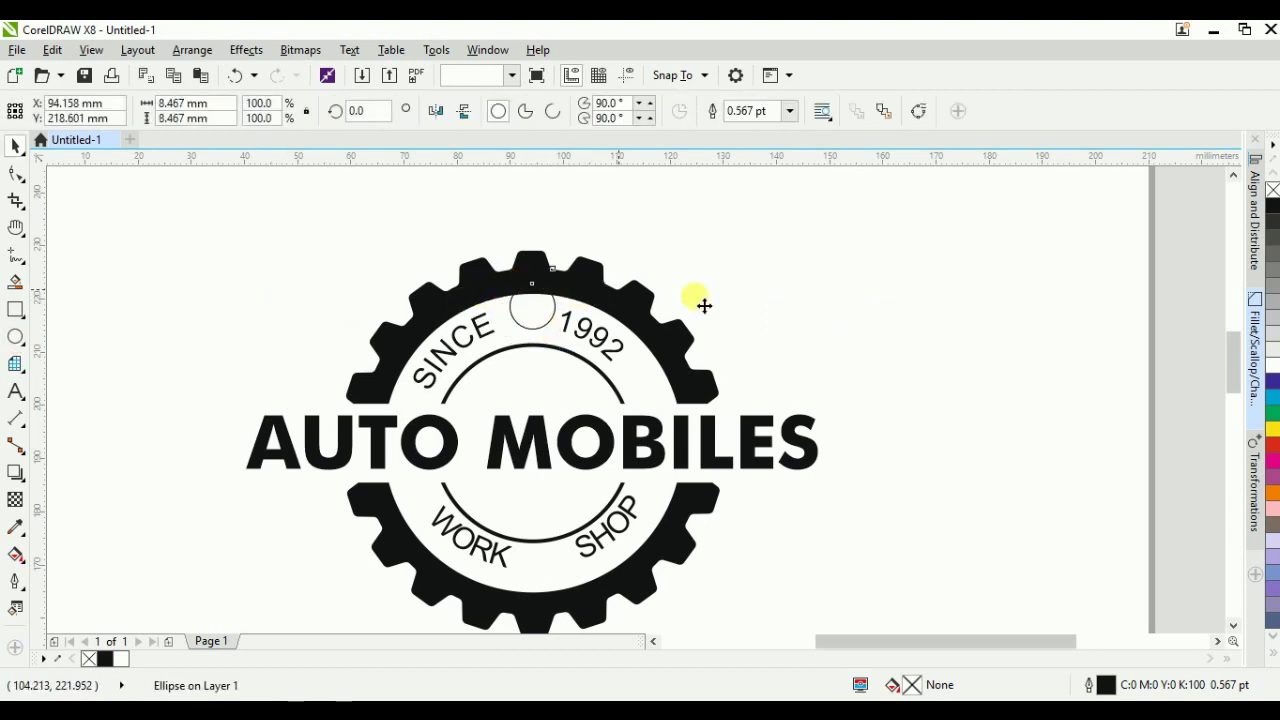
pyautogui.scroll(1, 571, 296)
pyautogui.click(539, 321)
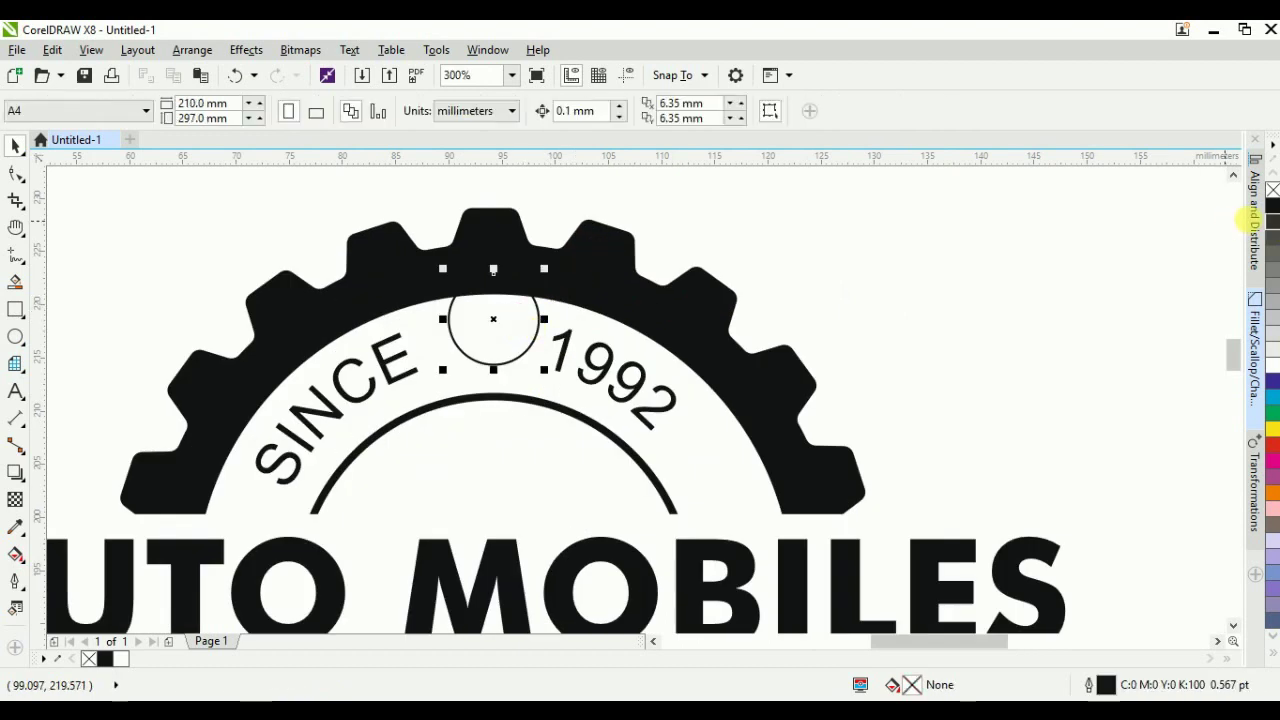
pyautogui.click(1272, 205)
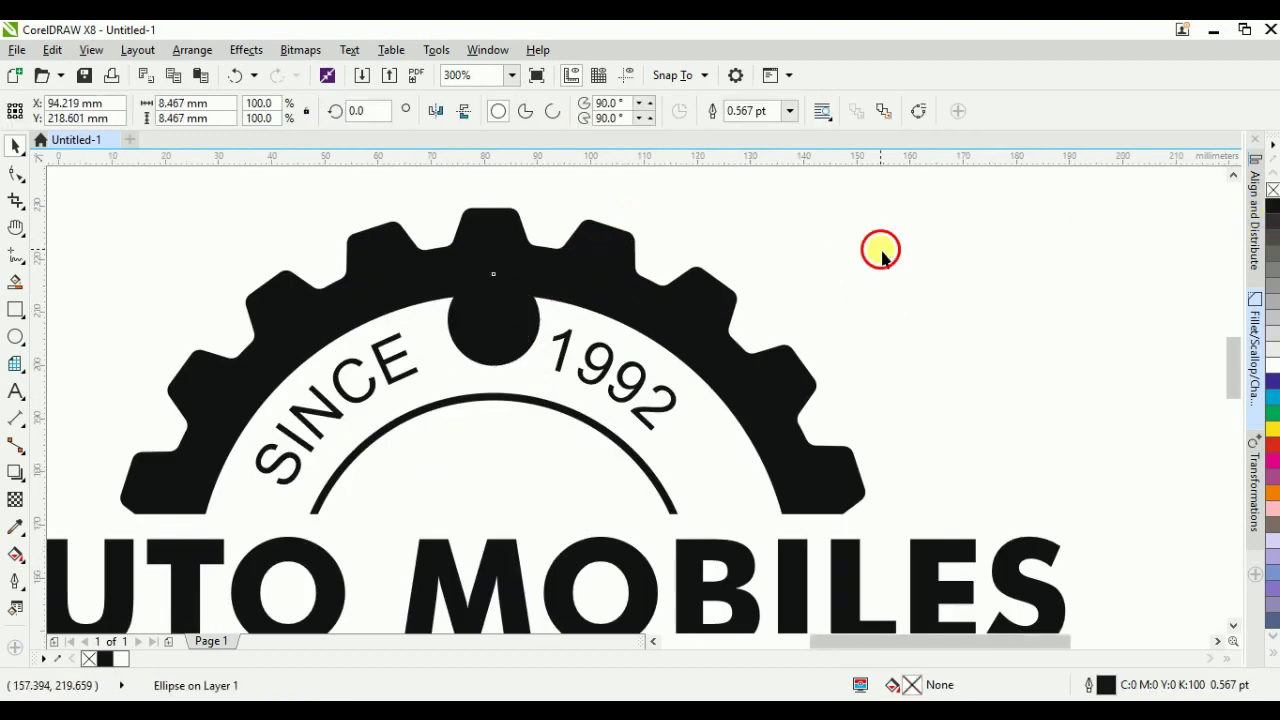
# Step: Duplicate the small black circle to the gear's inner bottom edge between WORK and SHOP, centered horizontally on the gear
pyautogui.scroll(-1, 583, 300)
pyautogui.click(571, 262)
pyautogui.hotkey('ctrl', 'd')
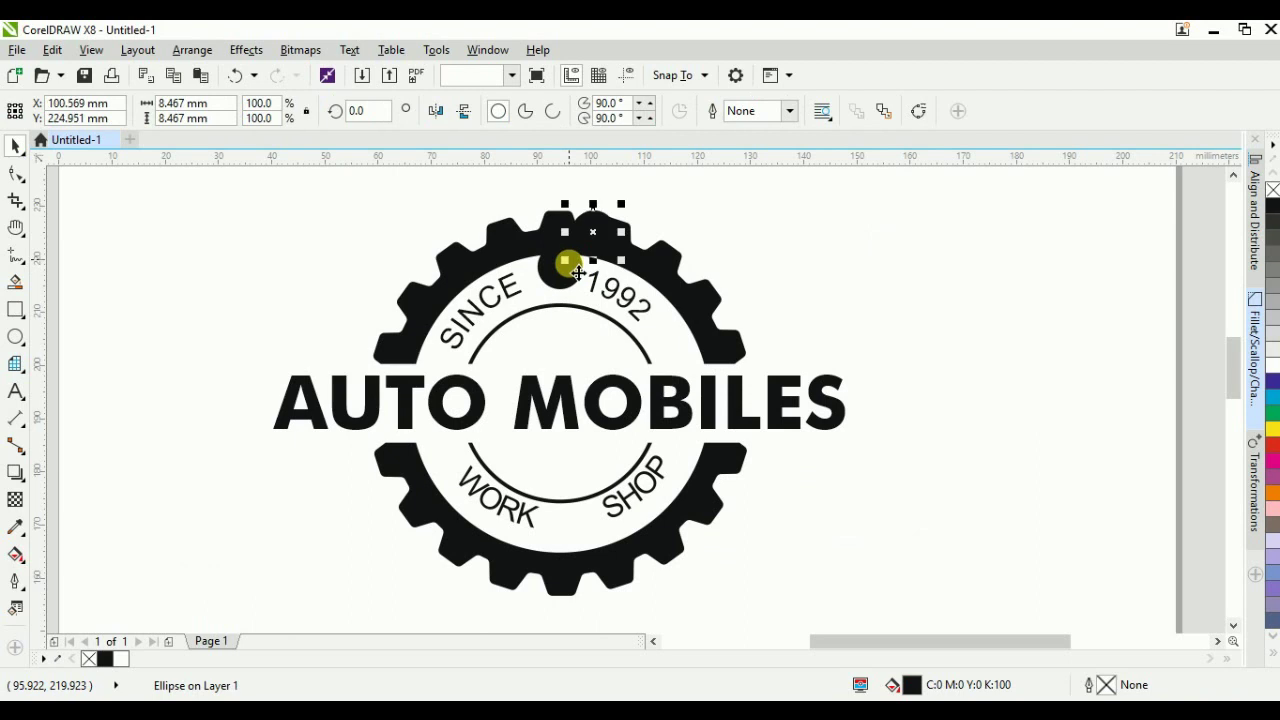
pyautogui.moveTo(600, 247); pyautogui.dragTo(613, 562)
pyautogui.click(617, 545)
pyautogui.keyDown('shift'); pyautogui.click(603, 545); pyautogui.keyUp('shift')
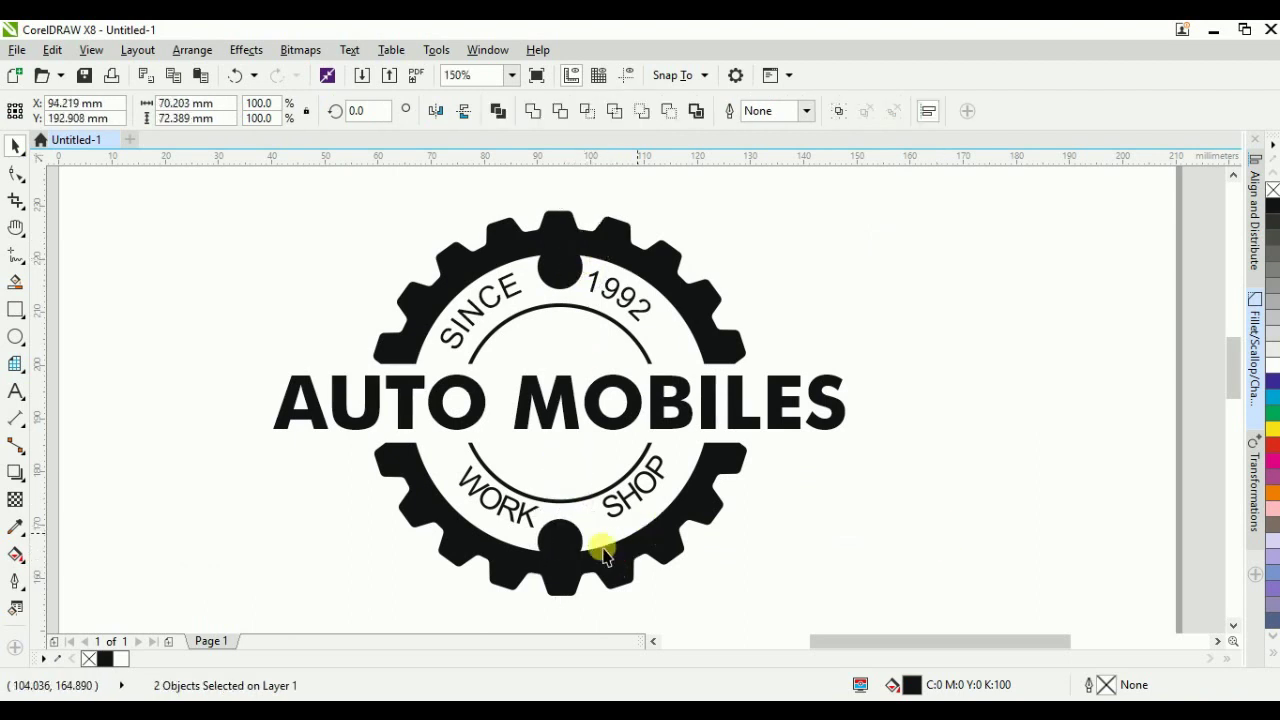
# Step: Group the two small black circles at the gear's inner top and bottom edges
pyautogui.click(583, 262)
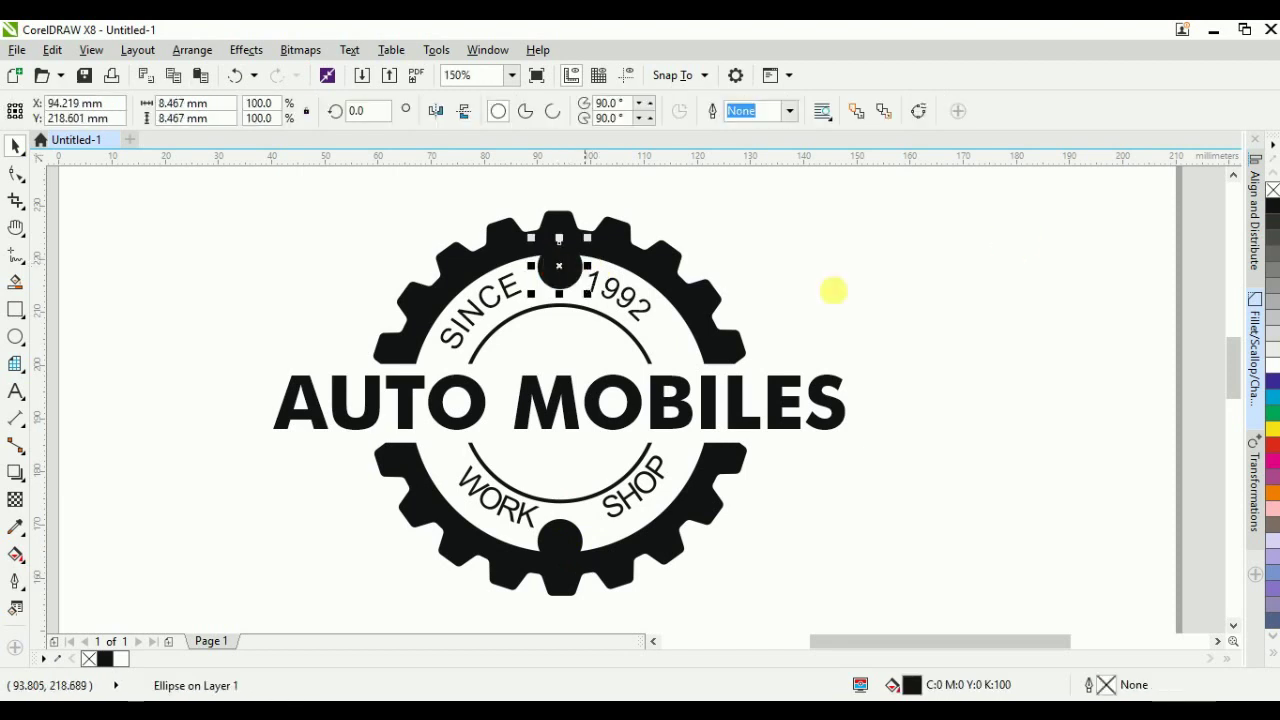
pyautogui.click(558, 266)
pyautogui.keyDown('shift'); pyautogui.click(559, 535); pyautogui.keyUp('shift')
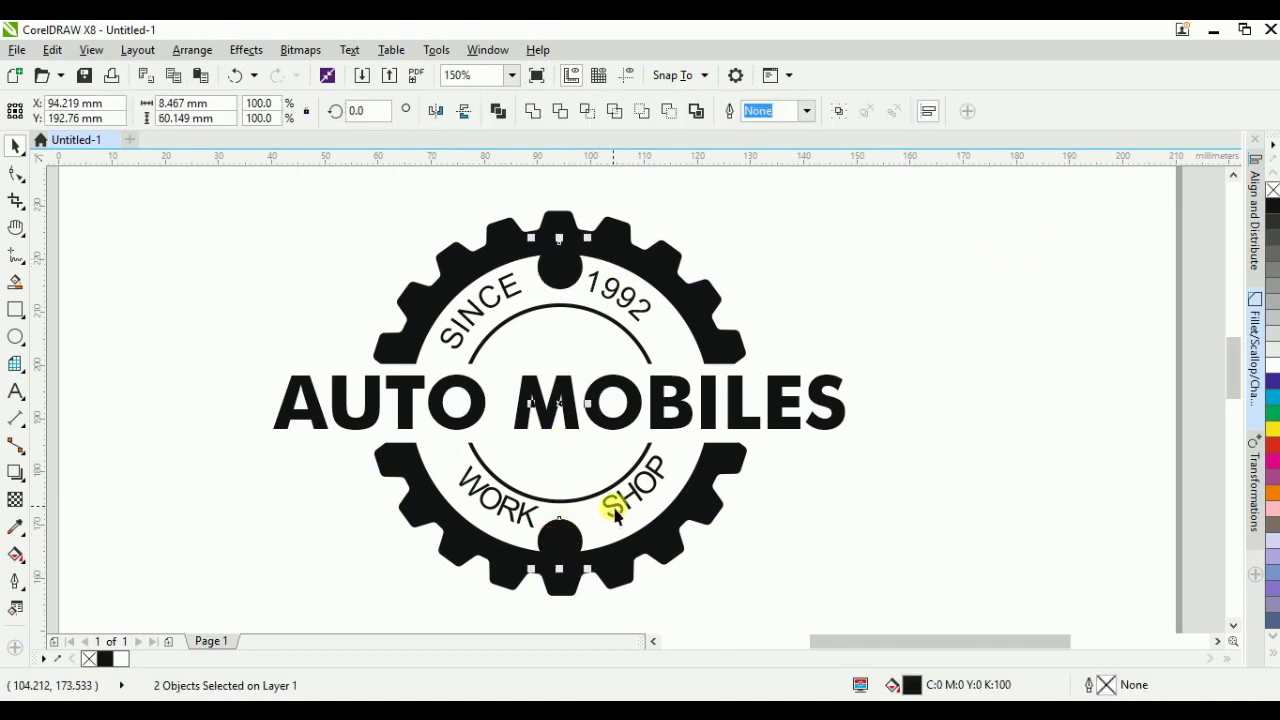
pyautogui.hotkey('ctrl', 'g')
pyautogui.keyDown('shift'); pyautogui.click(668, 538); pyautogui.keyUp('shift')
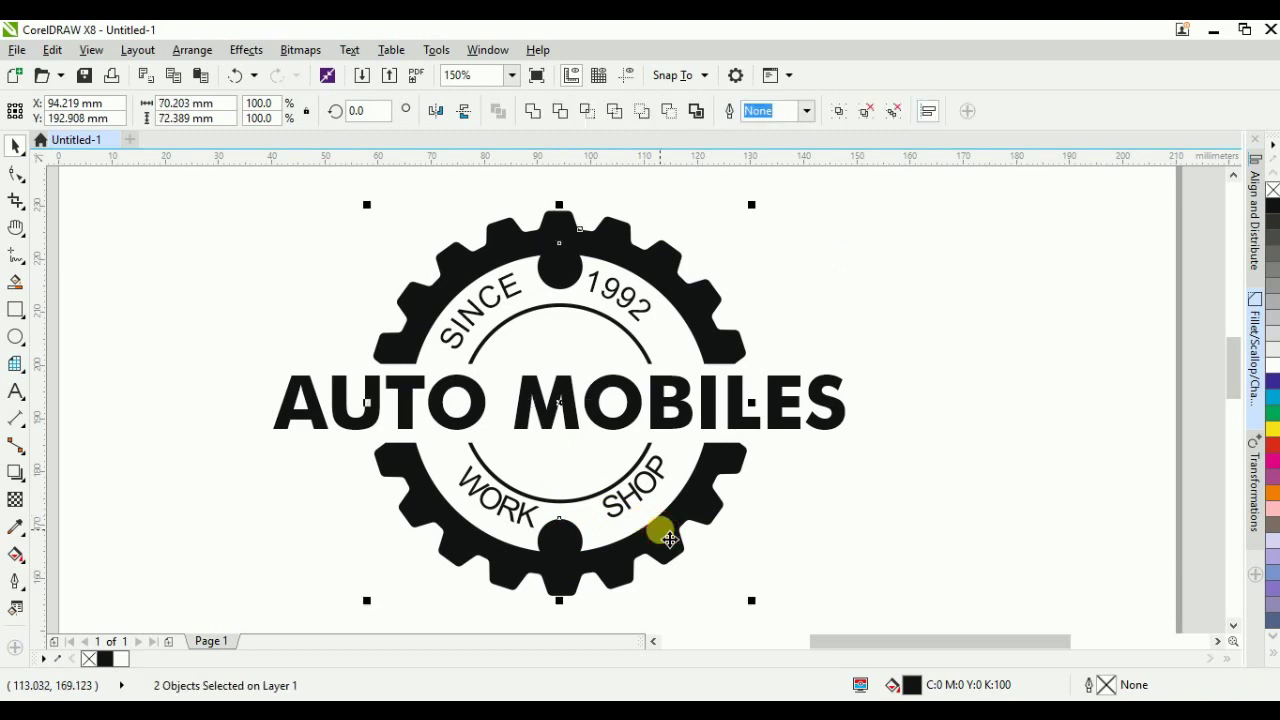
pyautogui.click(915, 343)
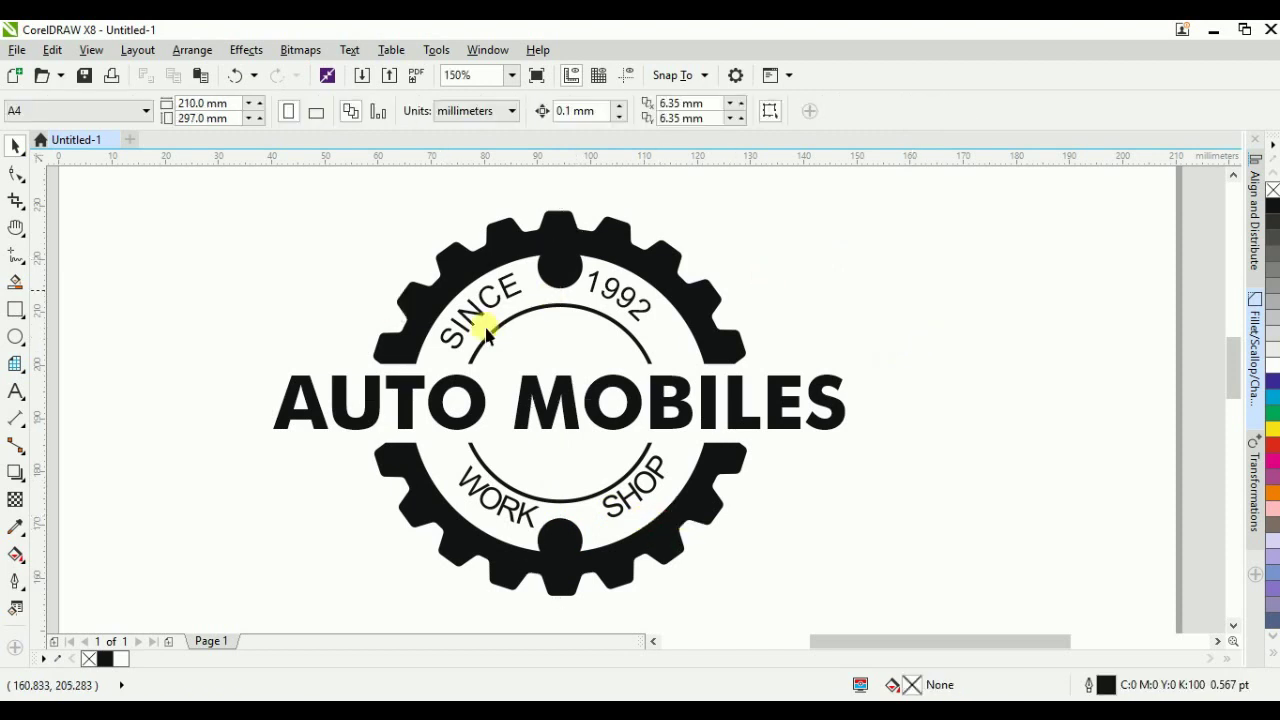
# Step: Draw a six-pointed star about 6.6 by 7.6 mm beside the gear and give it a white fill without outline
pyautogui.click(17, 367)
pyautogui.click(64, 384)
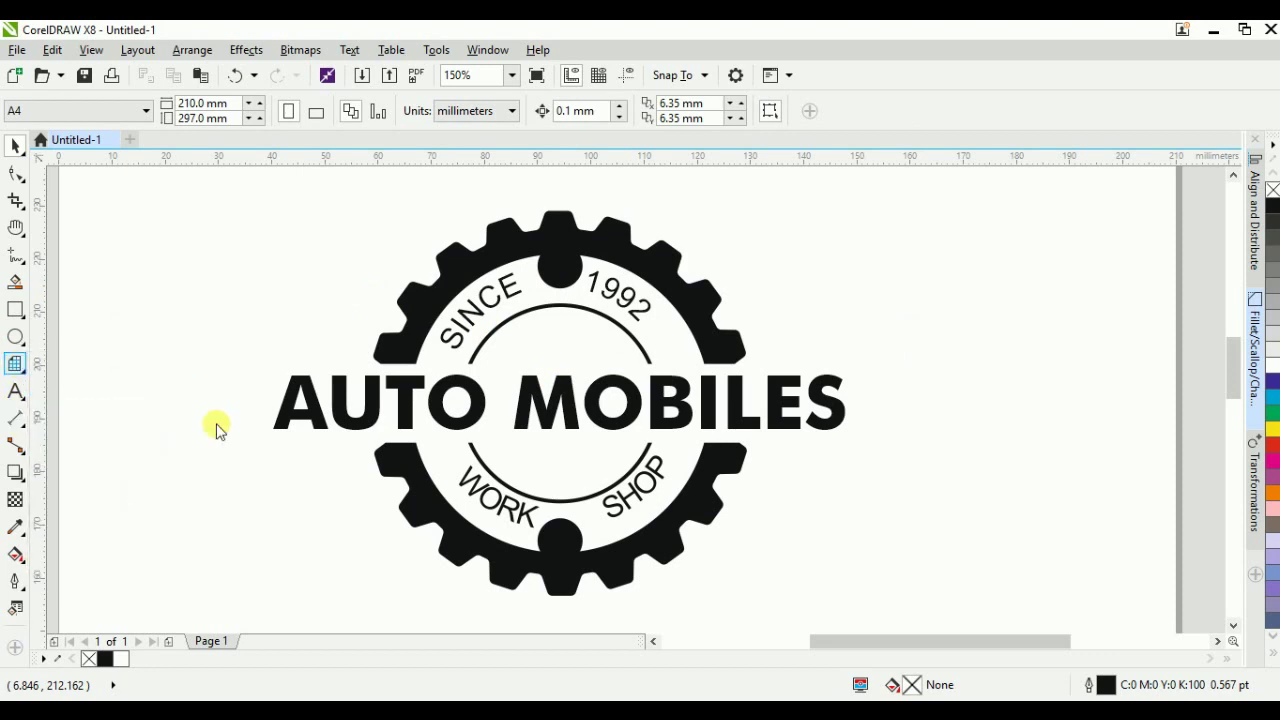
pyautogui.moveTo(783, 255); pyautogui.dragTo(808, 272)
pyautogui.click(542, 106)
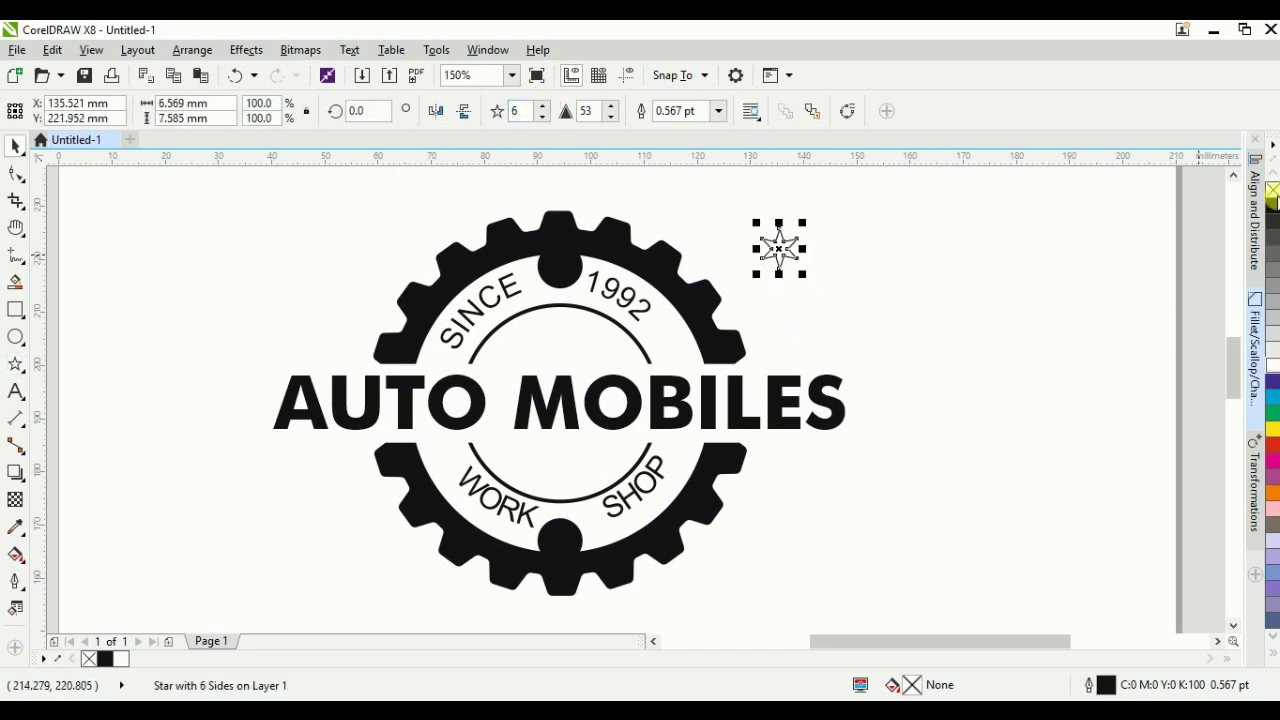
pyautogui.moveTo(1274, 195); pyautogui.dragTo(575, 278)
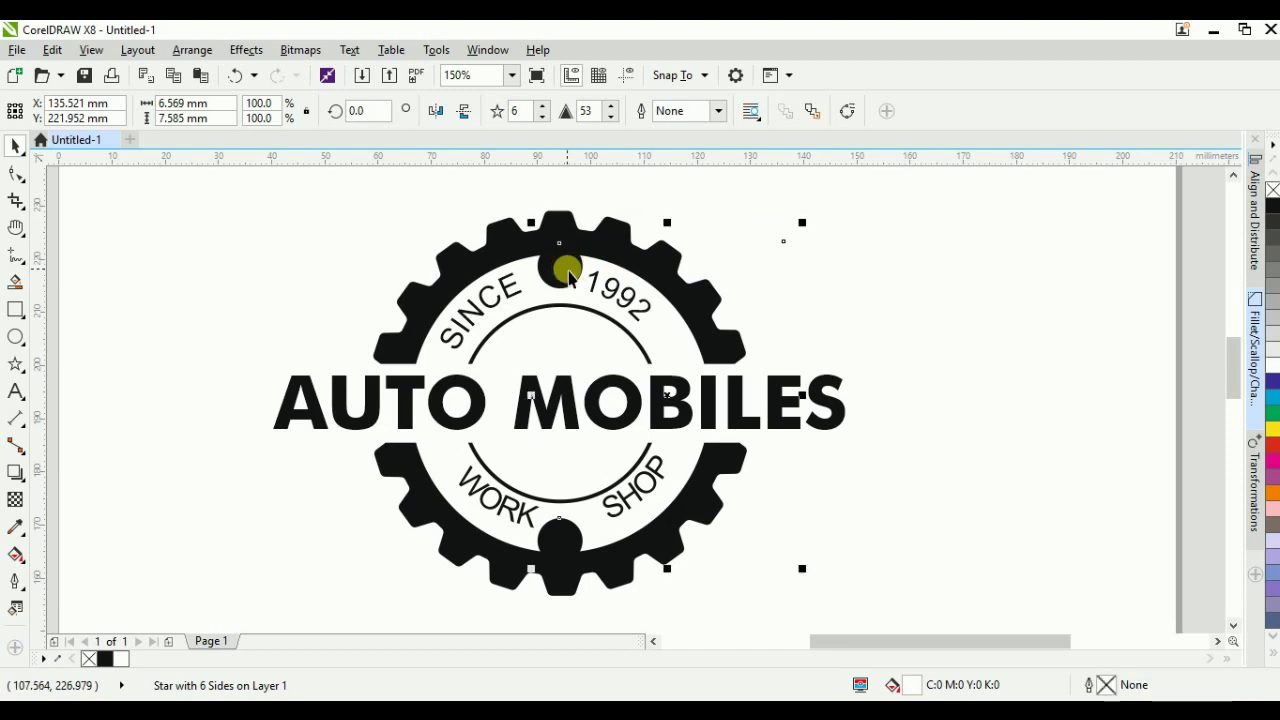
# Step: Center the white star on the top small black circle and scale it to 76% about its center
pyautogui.moveTo(954, 208); pyautogui.dragTo(630, 300)
pyautogui.keyDown('shift'); pyautogui.click(563, 272); pyautogui.keyUp('shift')
pyautogui.press('c')
pyautogui.press('e')
pyautogui.click(869, 261)
pyautogui.scroll(1, 592, 265)
pyautogui.click(548, 262)
pyautogui.moveTo(569, 314); pyautogui.dragTo(522, 258)
pyautogui.scroll(1, 520, 255)
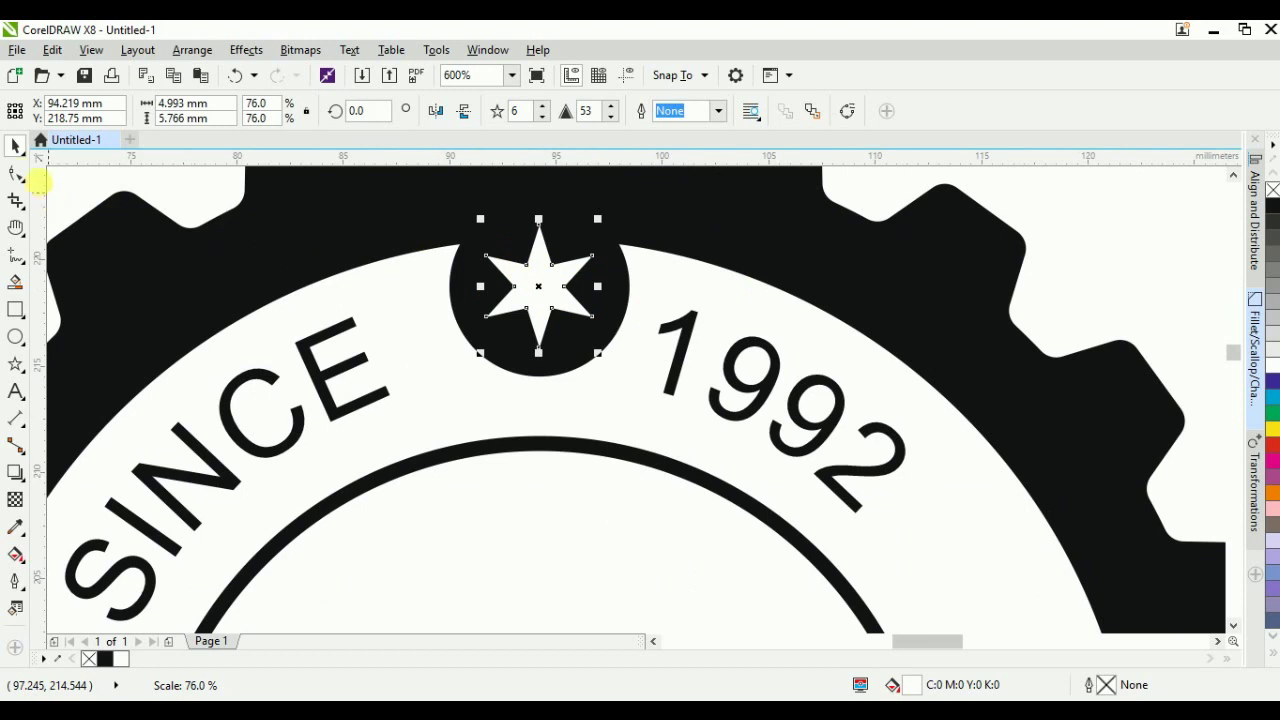
# Step: Thicken the star's points by reshaping its inner corners to a sharpness of 36
pyautogui.scroll(2, 563, 278)
pyautogui.press('F10')
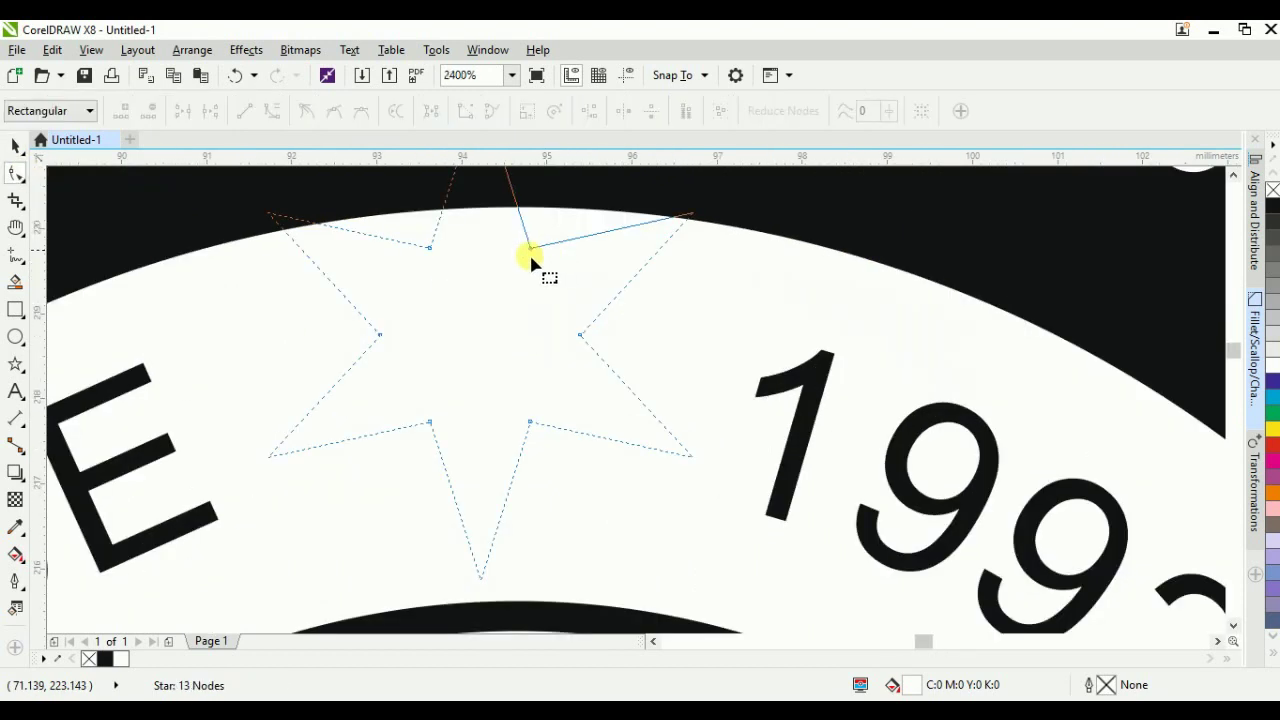
pyautogui.moveTo(535, 245); pyautogui.dragTo(547, 214)
pyautogui.scroll(-3, 478, 285)
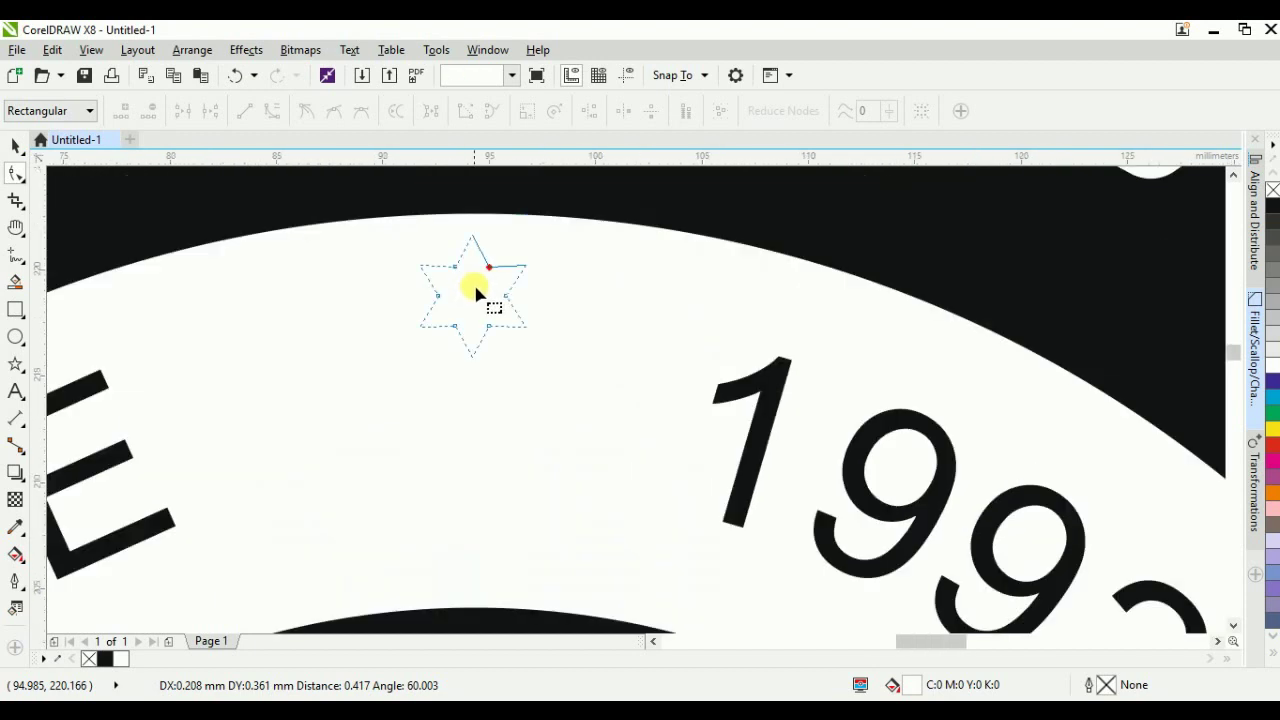
pyautogui.press('space')
pyautogui.keyDown('shift'); pyautogui.click(506, 289); pyautogui.keyUp('shift')
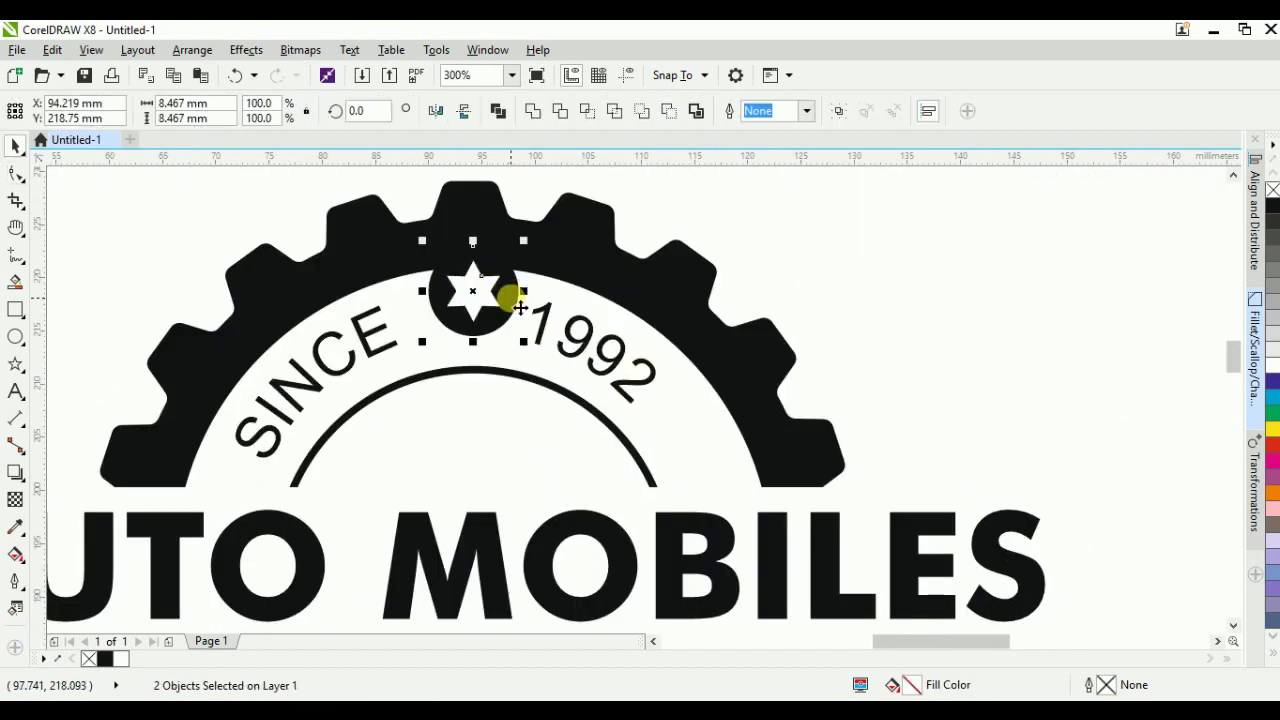
pyautogui.scroll(-1, 513, 280)
pyautogui.click(466, 287)
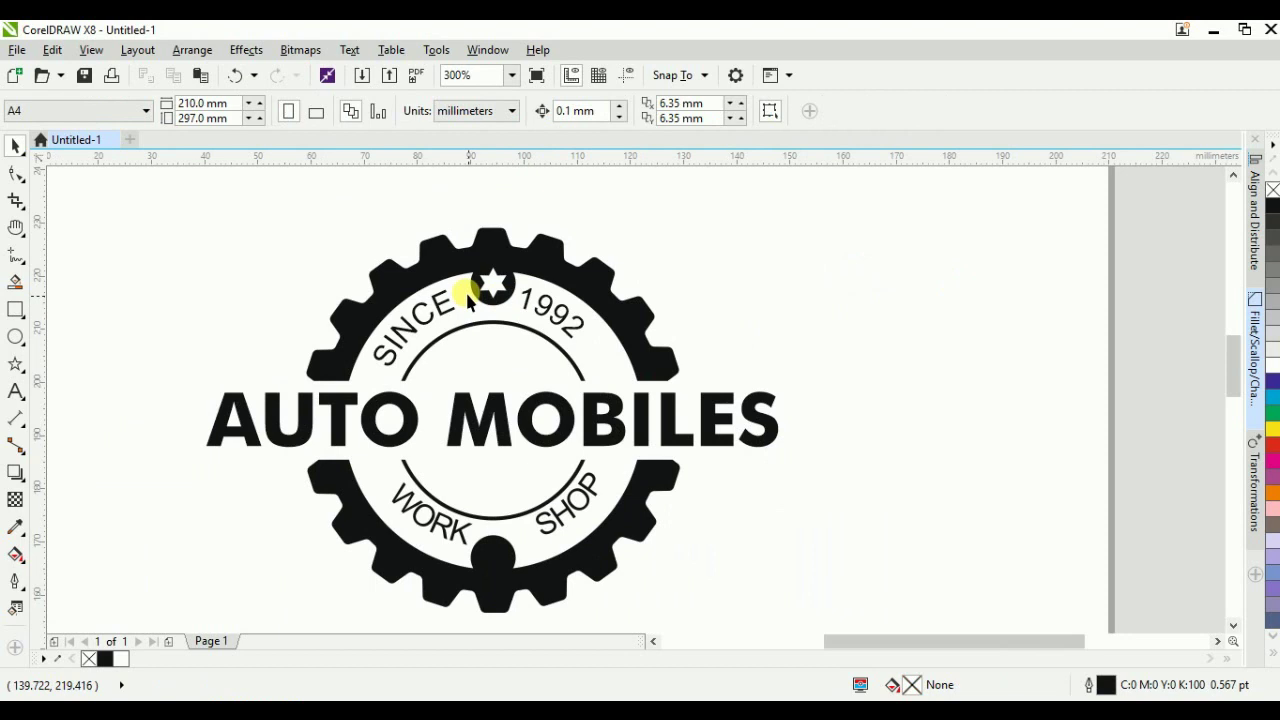
# Step: Duplicate the white star and center the copy on the small black circle between WORK and SHOP
pyautogui.click(494, 292)
pyautogui.hotkey('ctrl', 'd')
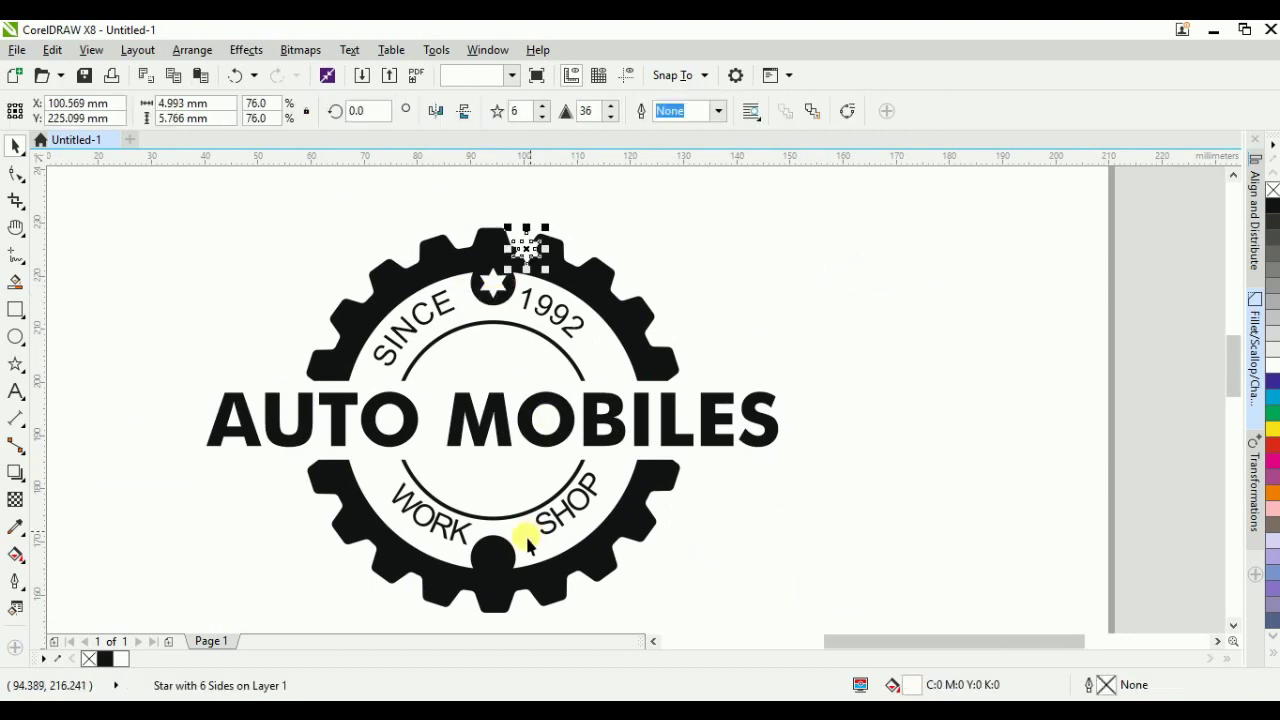
pyautogui.keyDown('shift'); pyautogui.click(491, 549); pyautogui.keyUp('shift')
pyautogui.press('c')
pyautogui.press('e')
pyautogui.click(799, 567)
pyautogui.scroll(-1, 406, 256)
pyautogui.scroll(1, 471, 323)
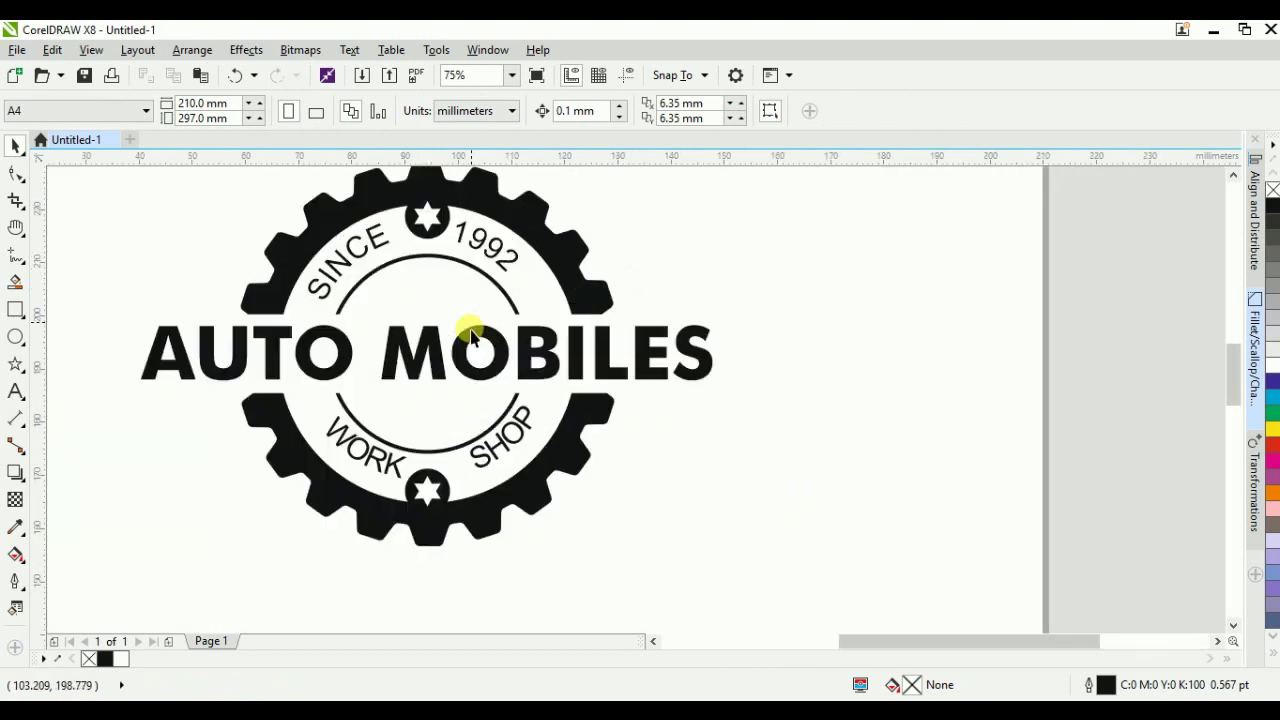
# Step: Resize the AUTO MOBILES wordmark about its center to about 102 mm wide and 10.3 mm tall
pyautogui.click(432, 345)
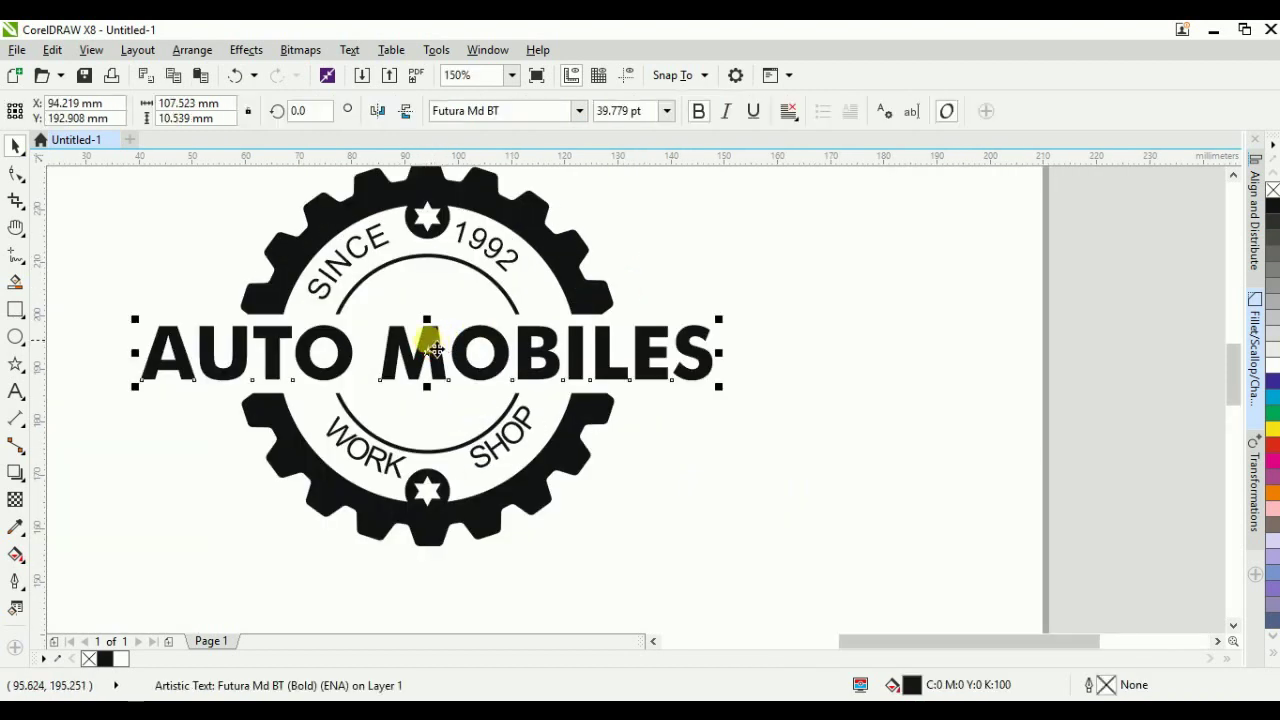
pyautogui.click(855, 337)
pyautogui.scroll(-1, 791, 317)
pyautogui.click(705, 343)
pyautogui.click(670, 335)
pyautogui.keyDown('shift'); pyautogui.moveTo(728, 365); pyautogui.dragTo(717, 380); pyautogui.keyUp('shift')
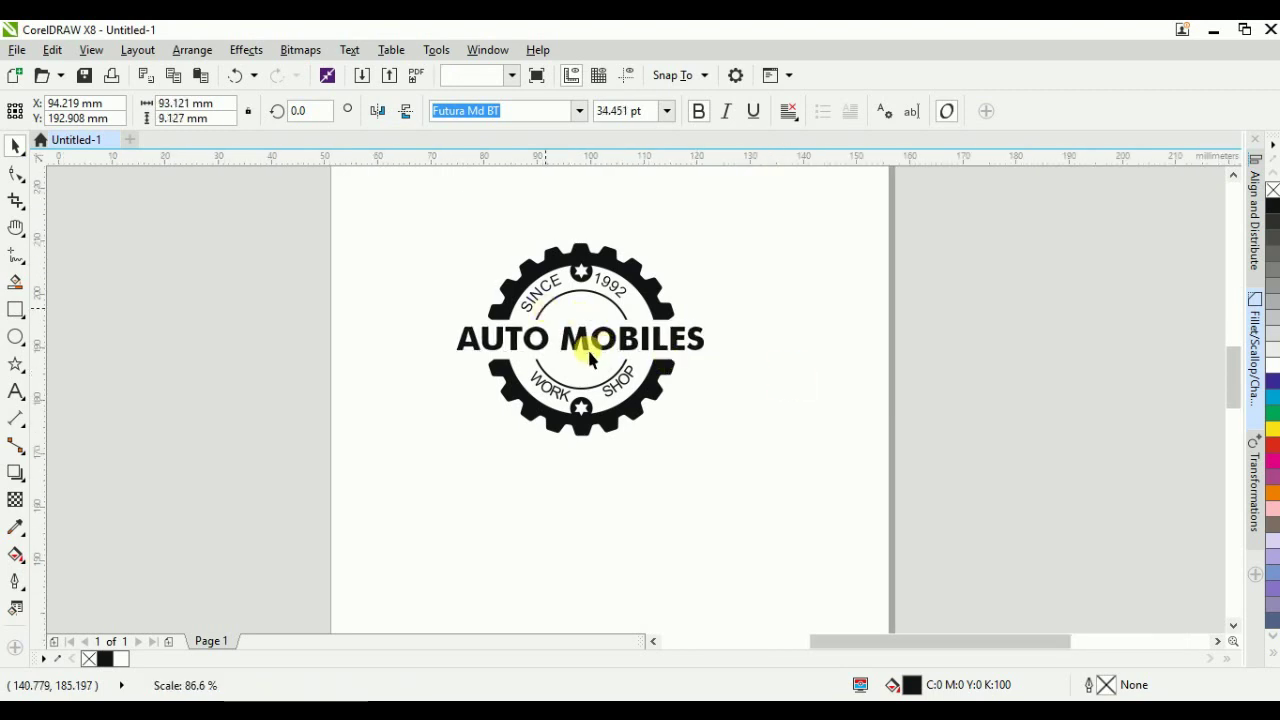
pyautogui.scroll(3, 586, 340)
pyautogui.moveTo(559, 302)
pyautogui.mouseDown()
pyautogui.moveTo(563, 289)
pyautogui.moveTo(571, 300)
pyautogui.mouseUp()
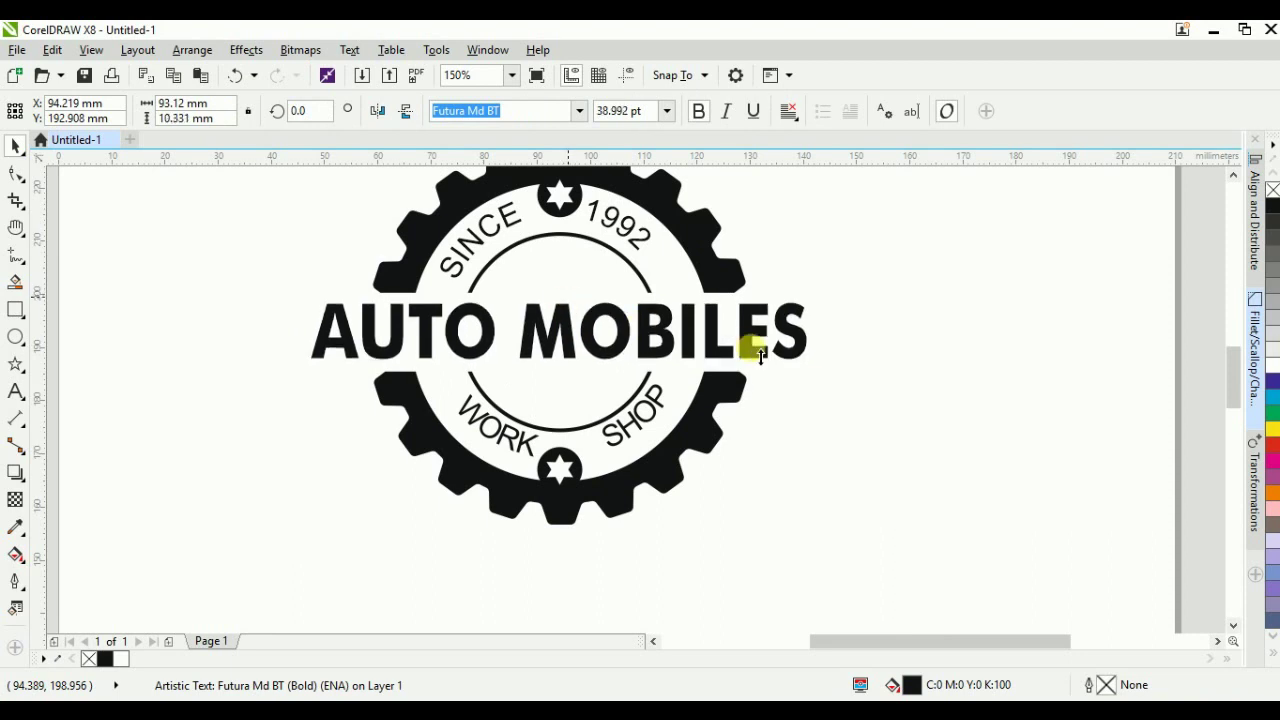
pyautogui.moveTo(808, 331); pyautogui.dragTo(840, 345)
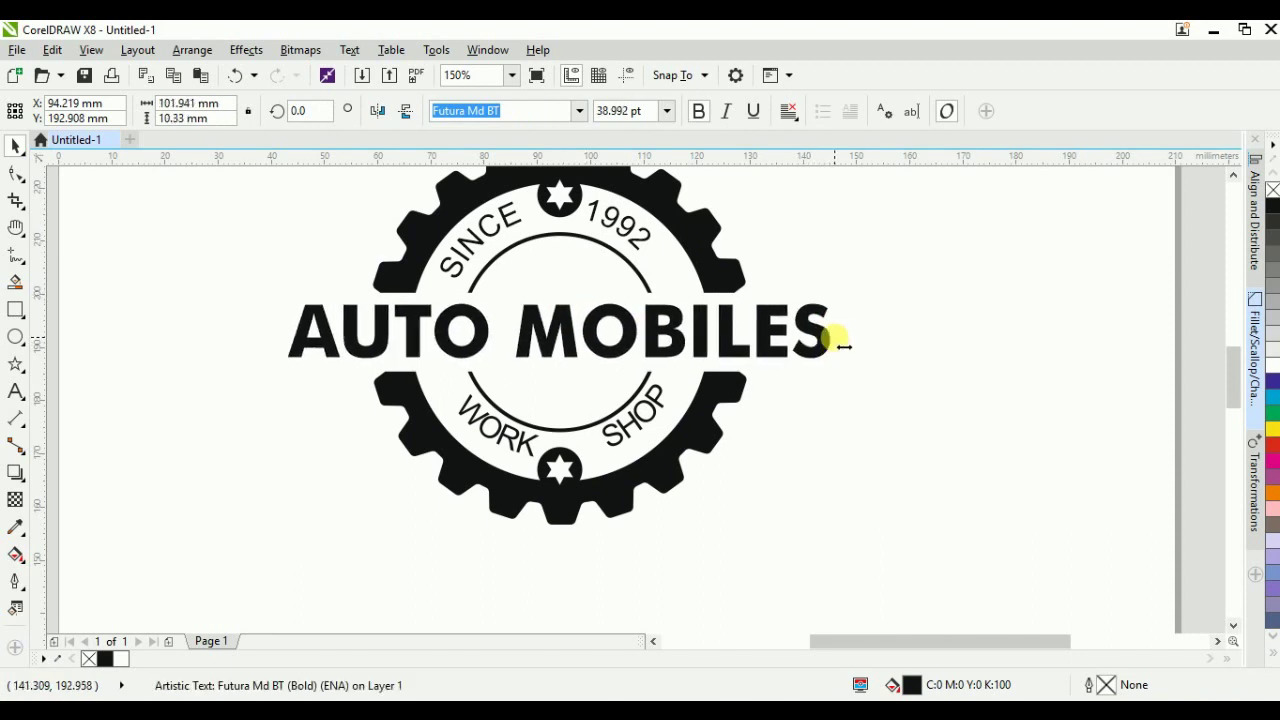
pyautogui.keyDown('shift'); pyautogui.click(720, 278); pyautogui.keyUp('shift')
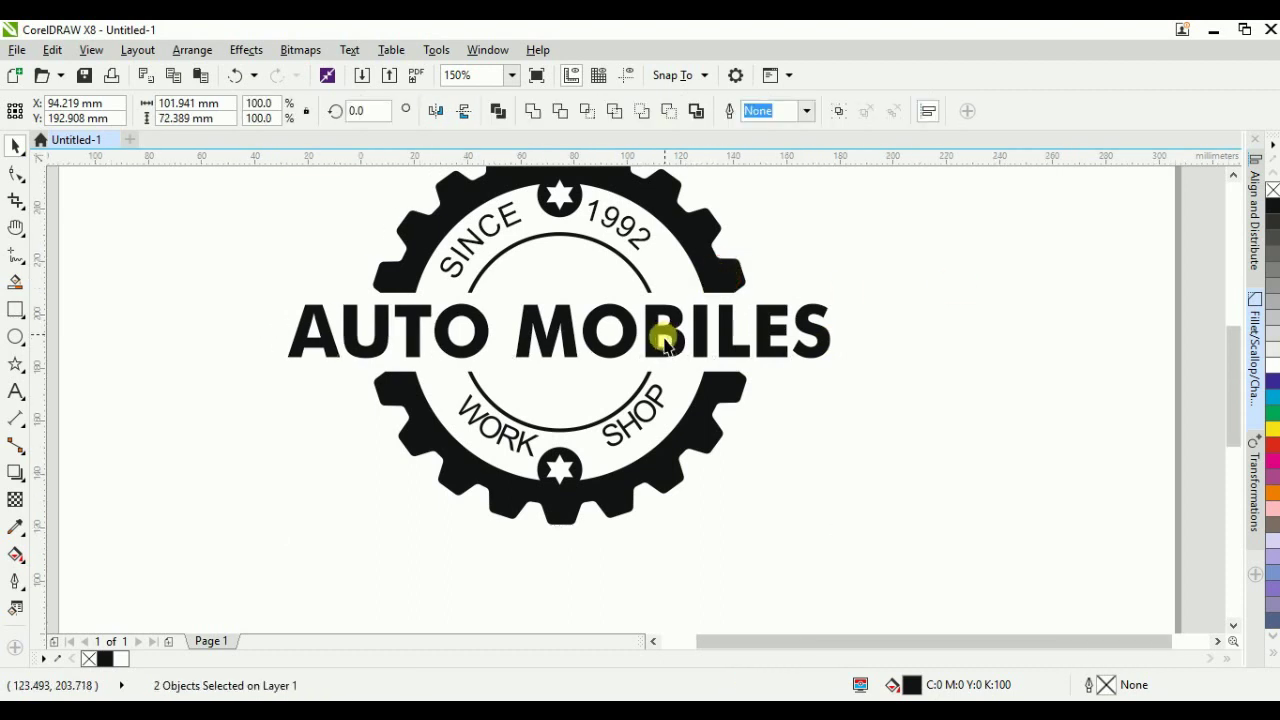
pyautogui.scroll(-2, 663, 329)
pyautogui.click(877, 309)
pyautogui.scroll(2, 655, 366)
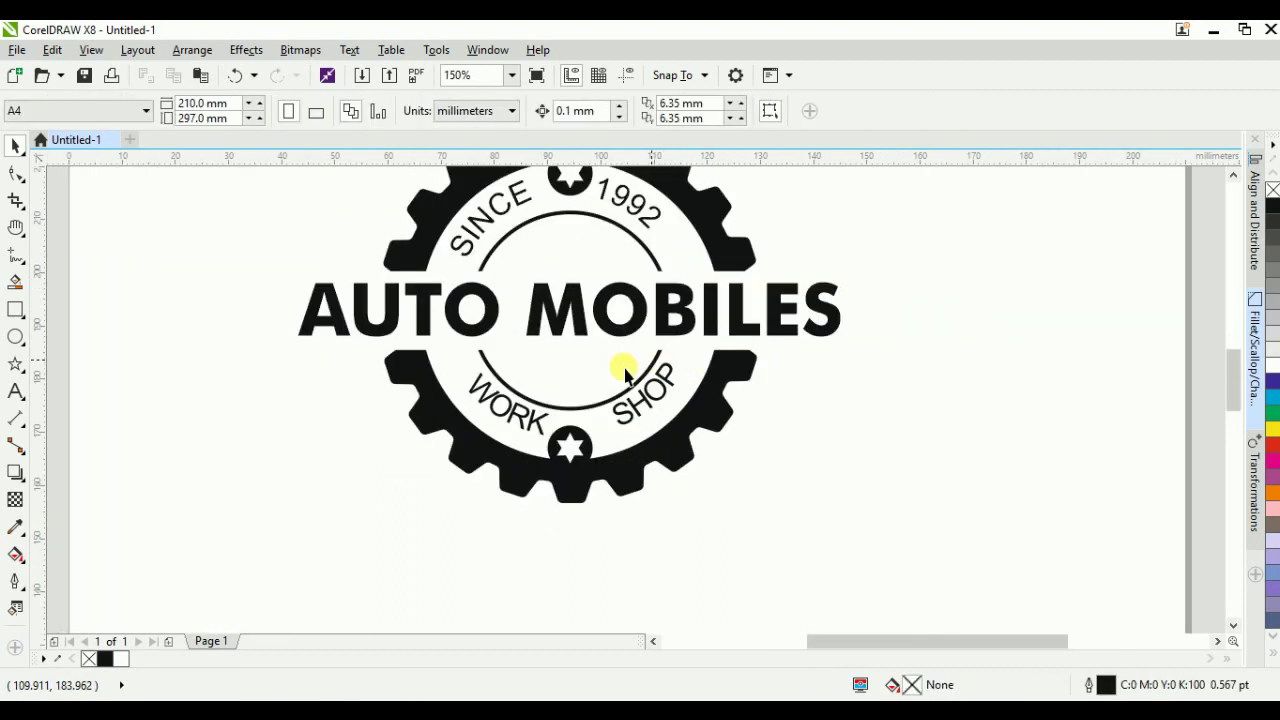
# Step: Scale the thin inner ring to 88.7% about its center
pyautogui.click(576, 408)
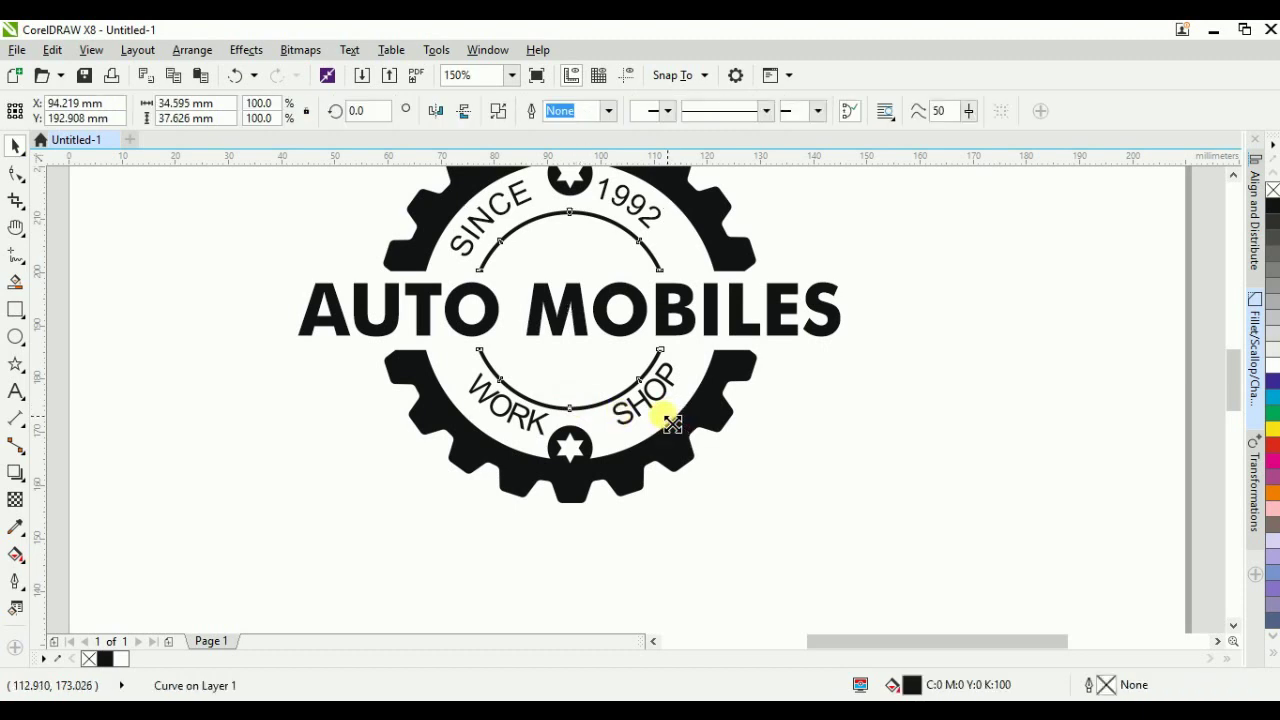
pyautogui.moveTo(668, 422); pyautogui.dragTo(660, 417)
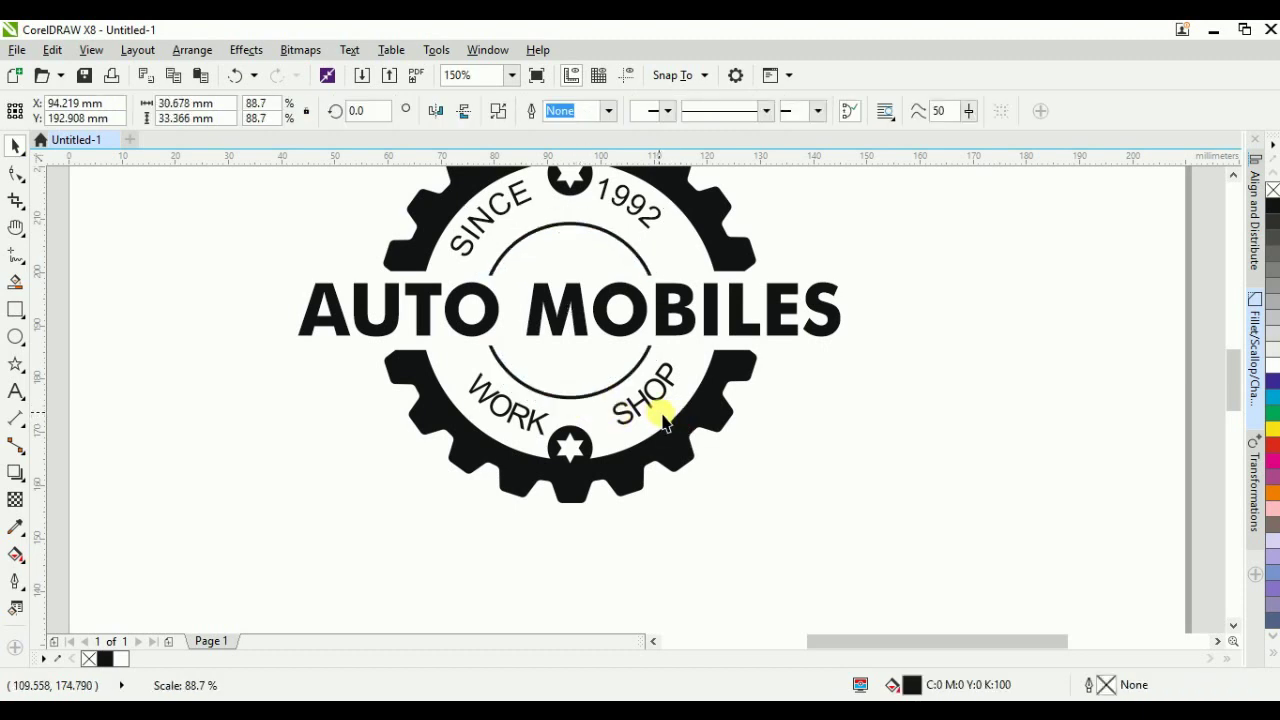
pyautogui.click(928, 428)
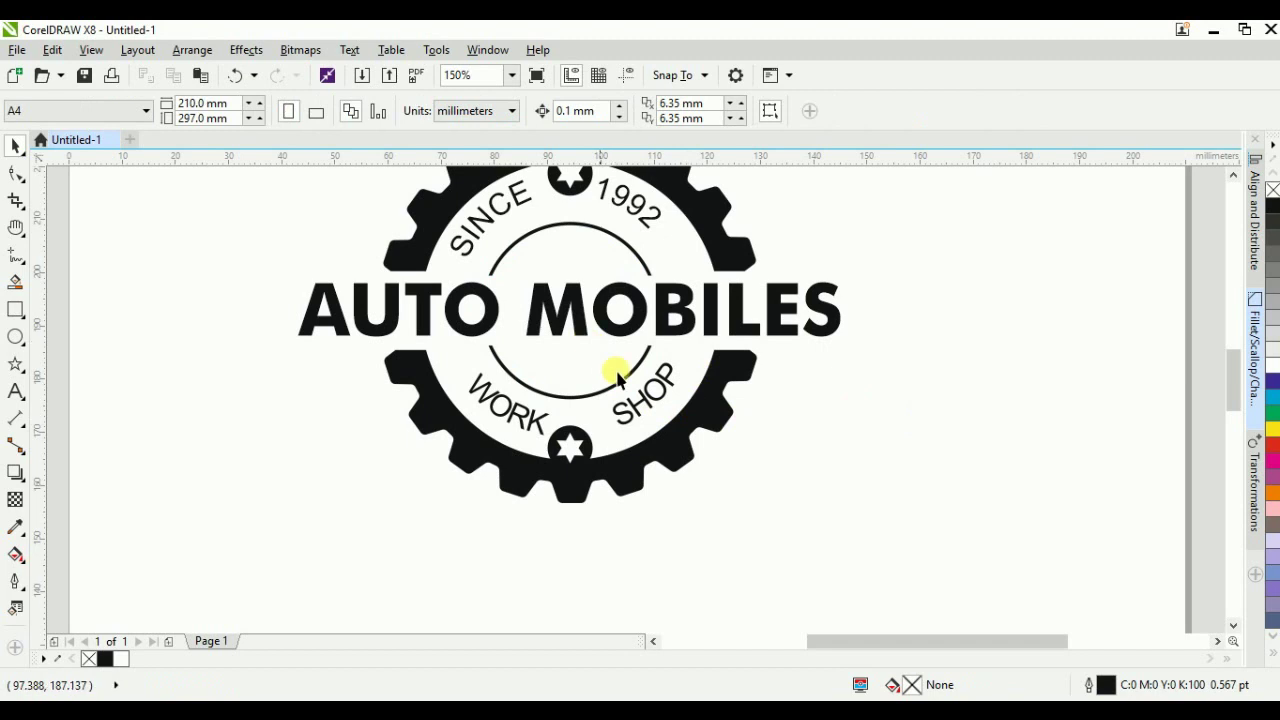
pyautogui.click(736, 388)
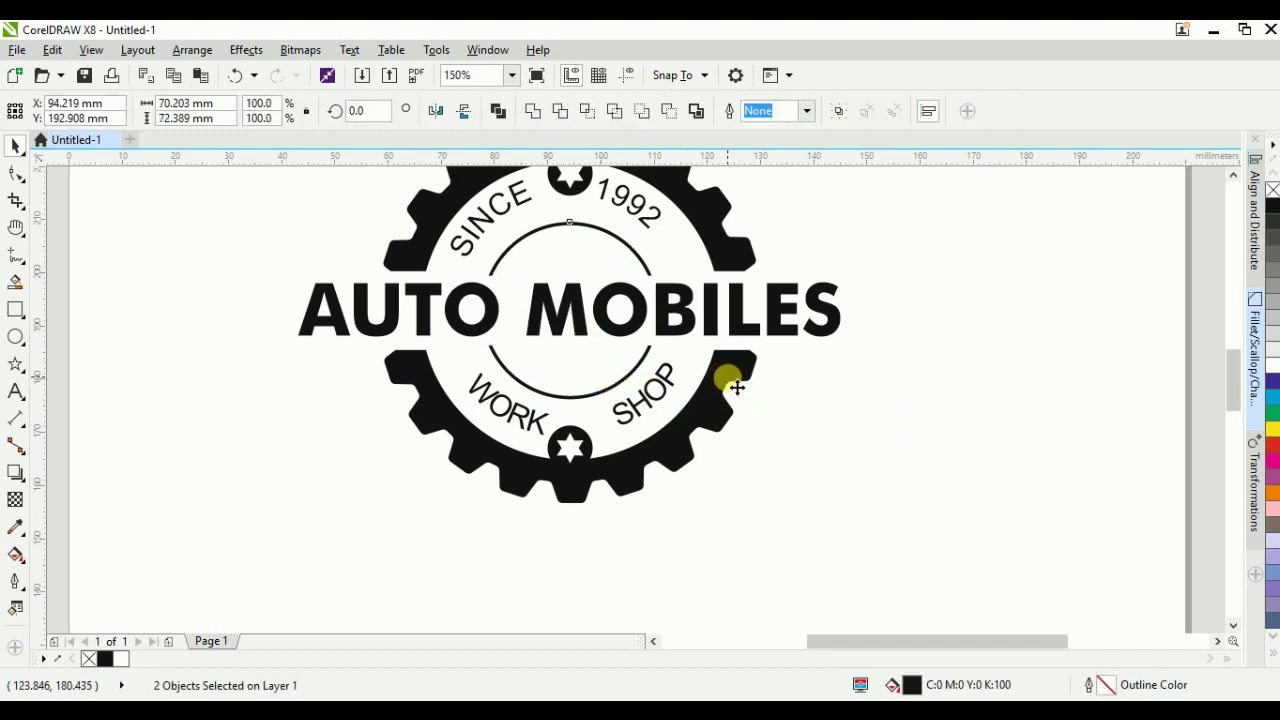
pyautogui.scroll(-2, 535, 343)
pyautogui.click(748, 367)
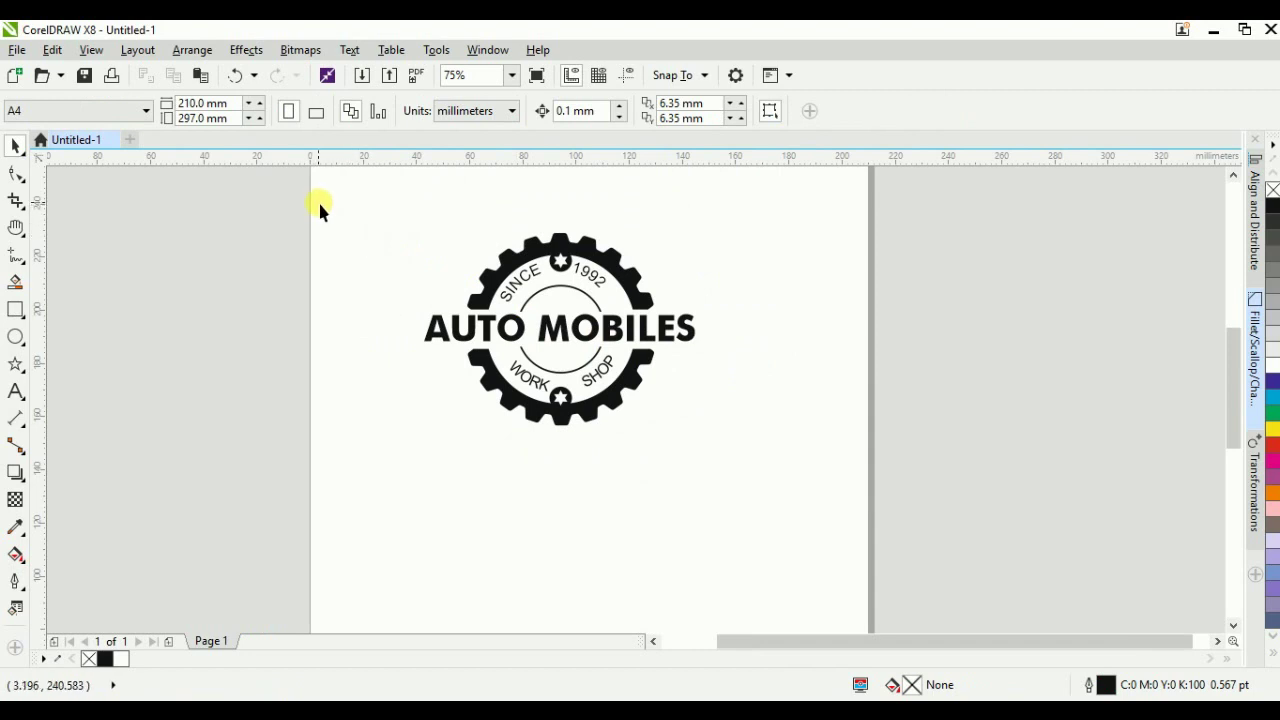
pyautogui.scroll(2, 523, 246)
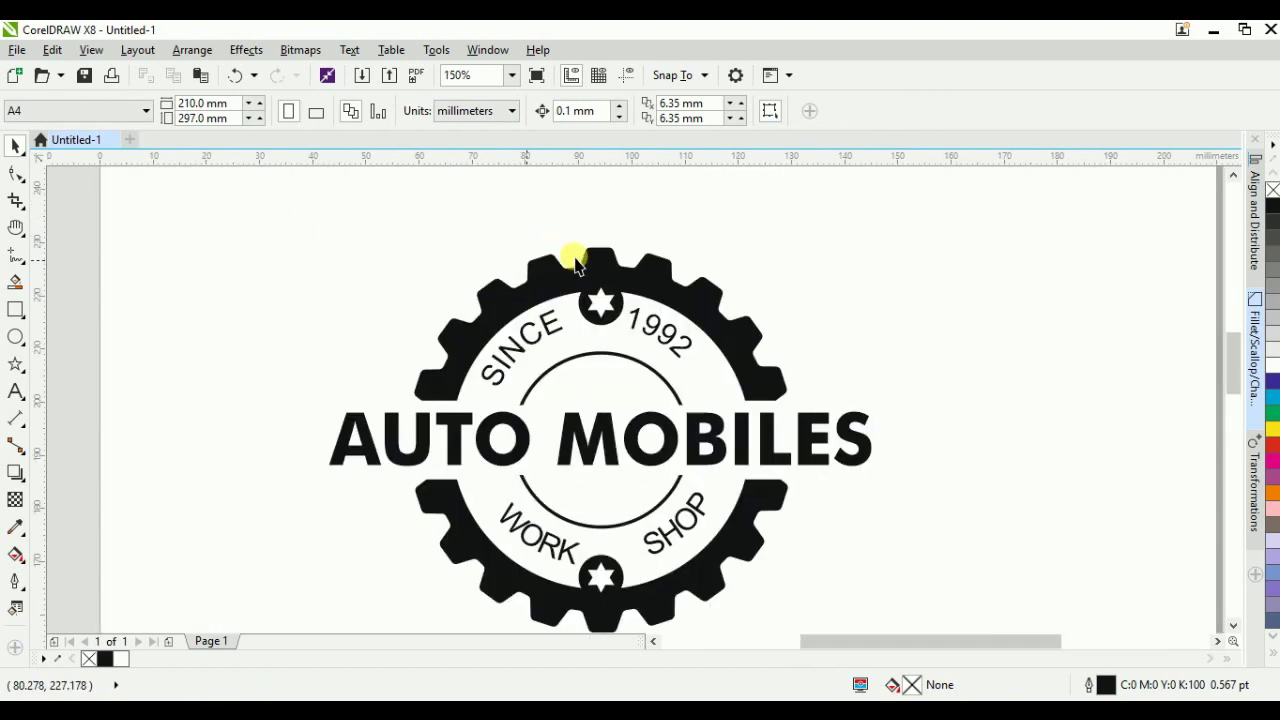
# Step: Nudge the curved SINCE 1992 text slightly down toward the inner ring
pyautogui.click(663, 289)
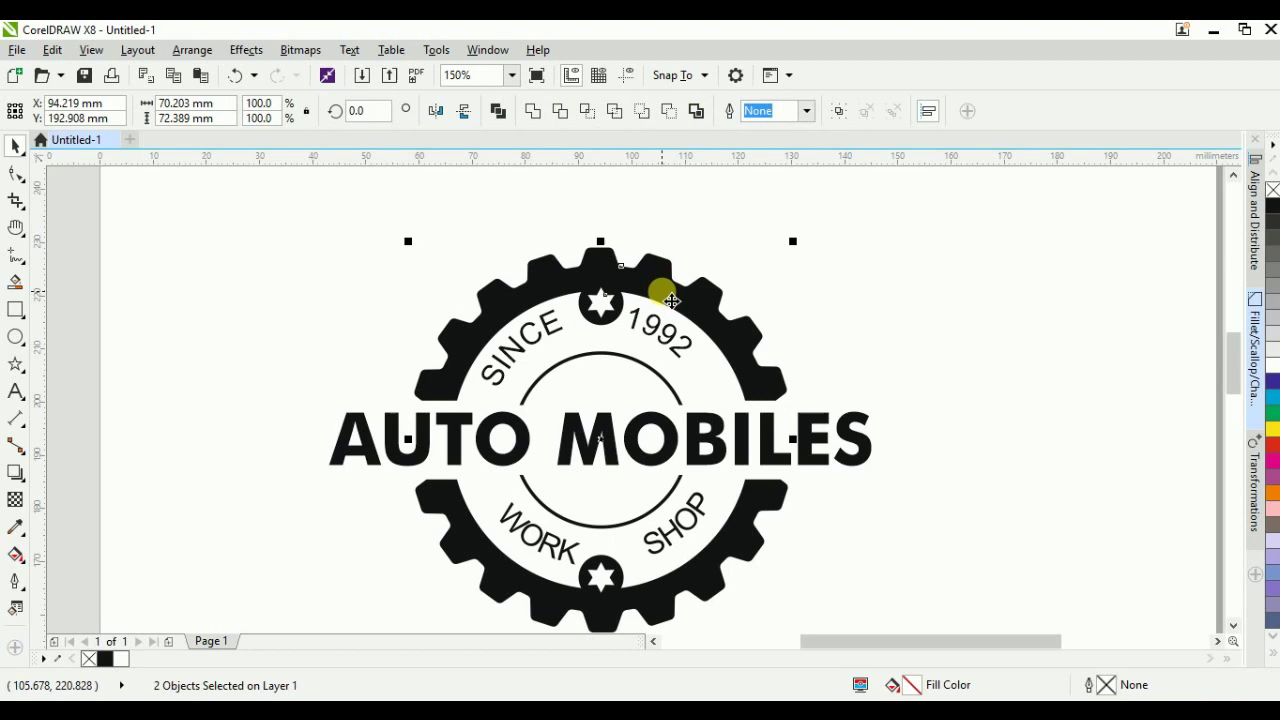
pyautogui.click(684, 346)
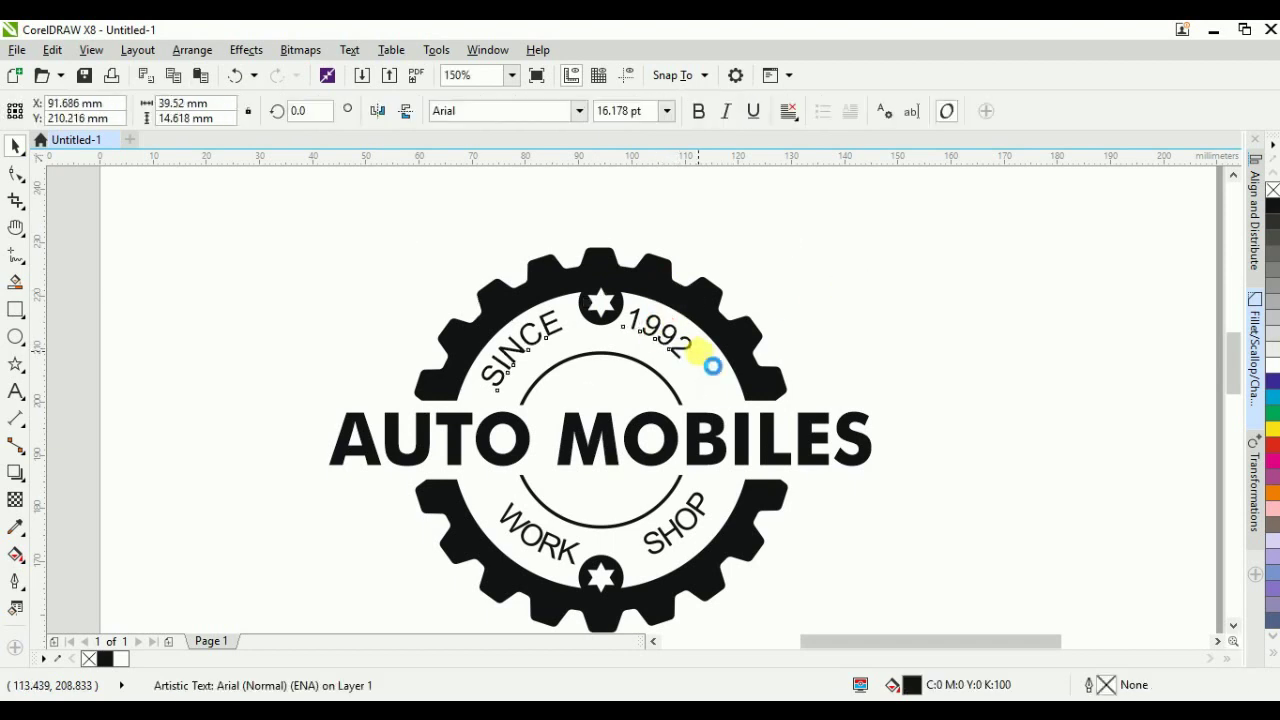
pyautogui.press('Down')
pyautogui.press('Down')
pyautogui.press('Down')
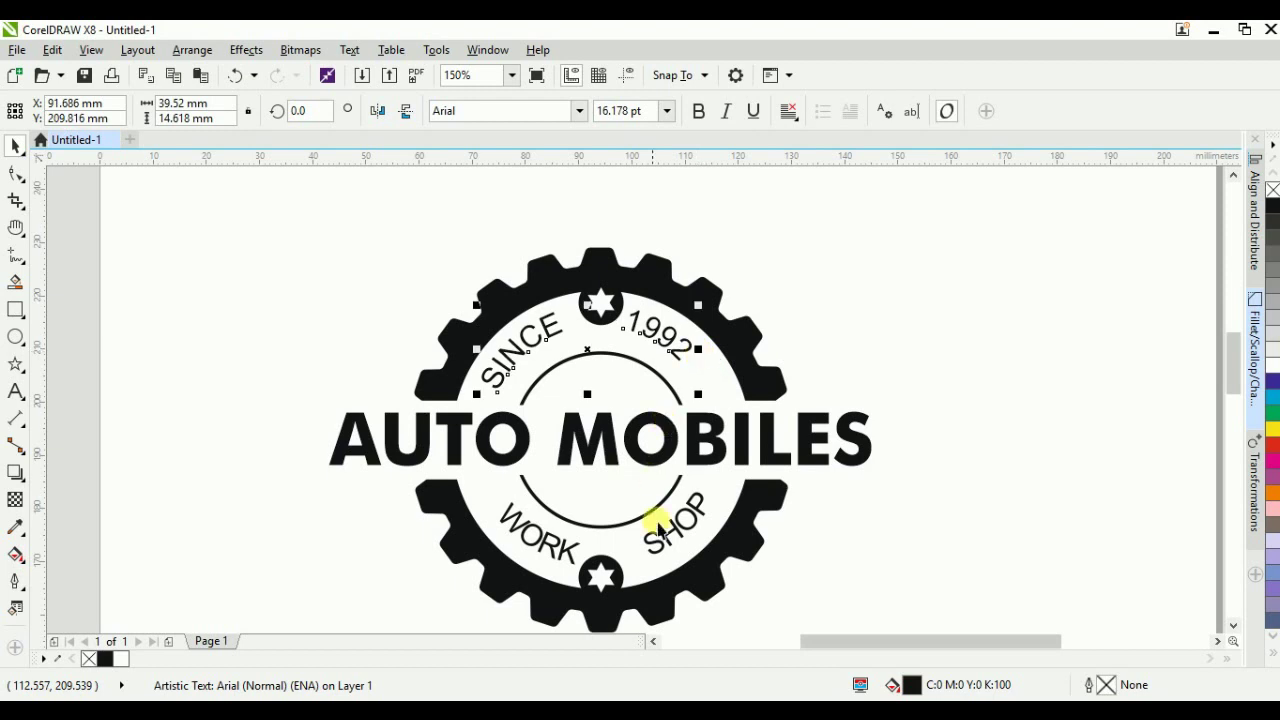
# Step: Nudge the curved WORK SHOP text slightly up toward the inner ring and rotate it slightly
pyautogui.click(697, 540)
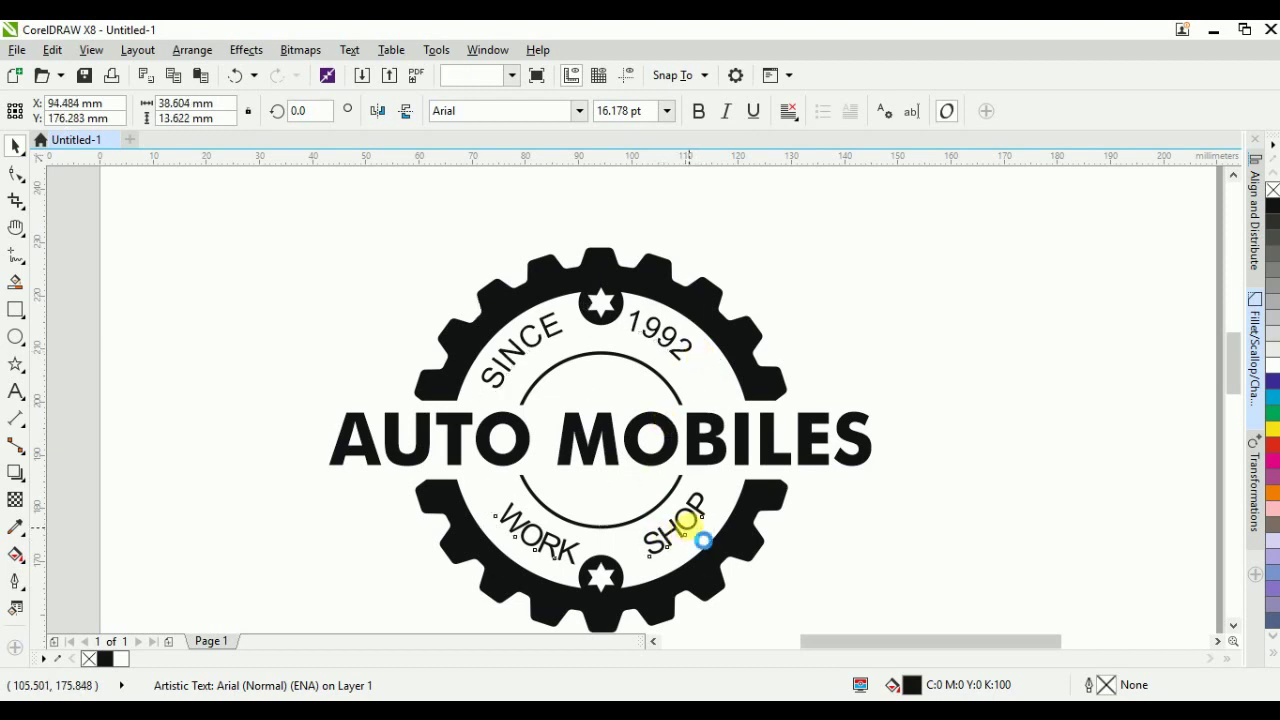
pyautogui.click(953, 552)
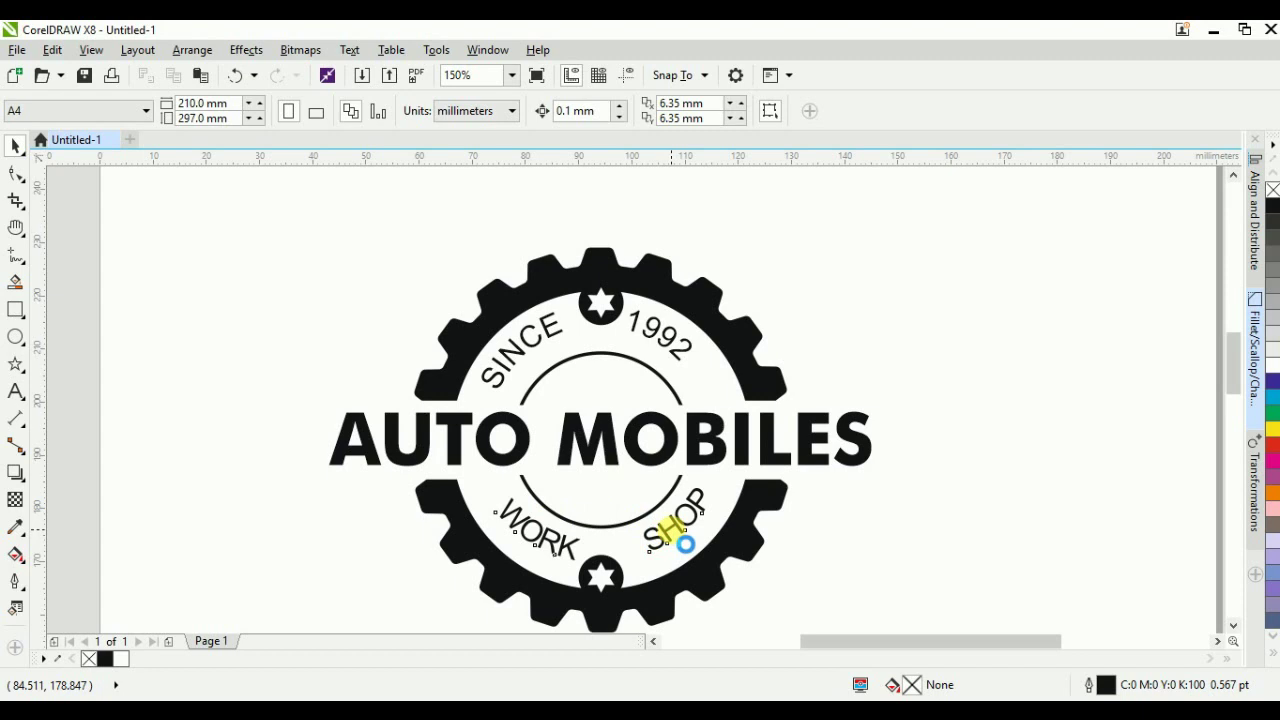
pyautogui.click(688, 520)
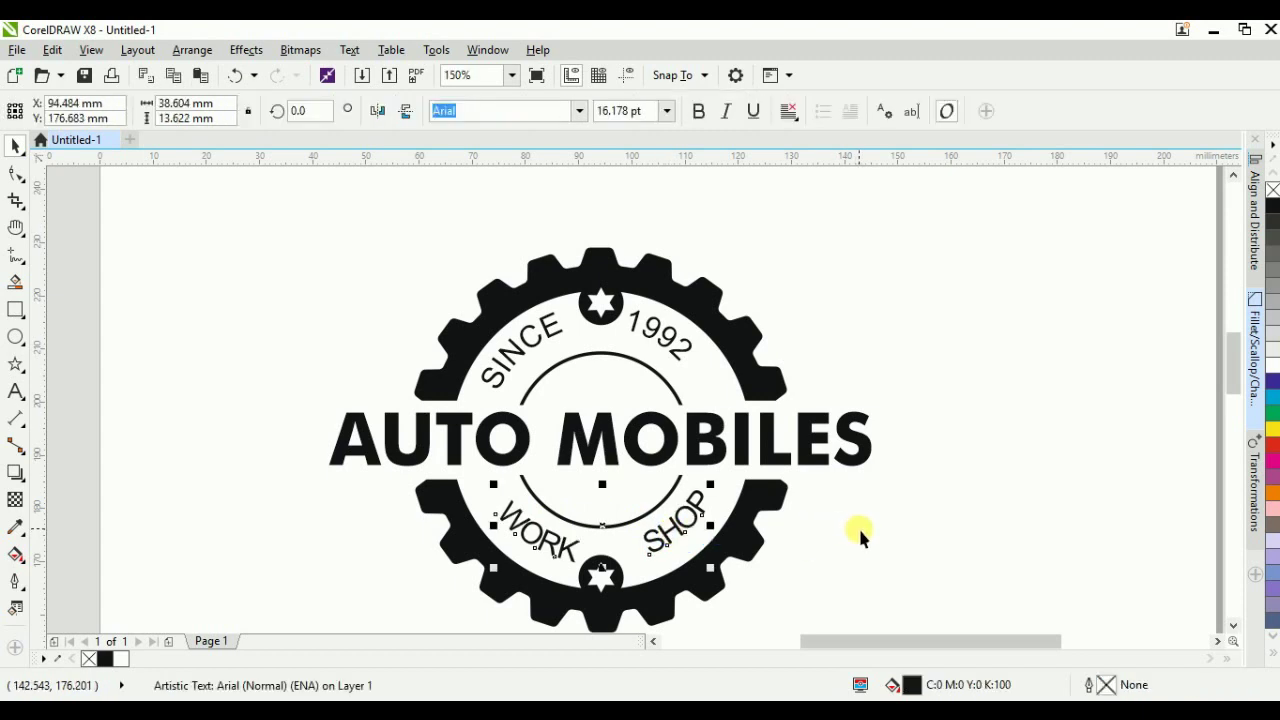
pyautogui.click(680, 520)
pyautogui.moveTo(716, 492); pyautogui.dragTo(712, 490)
pyautogui.click(862, 533)
# Step: Move the curved SINCE 1992 text about 1.4 mm right and 0.9 mm down, and rotate it slightly clockwise
pyautogui.click(636, 320)
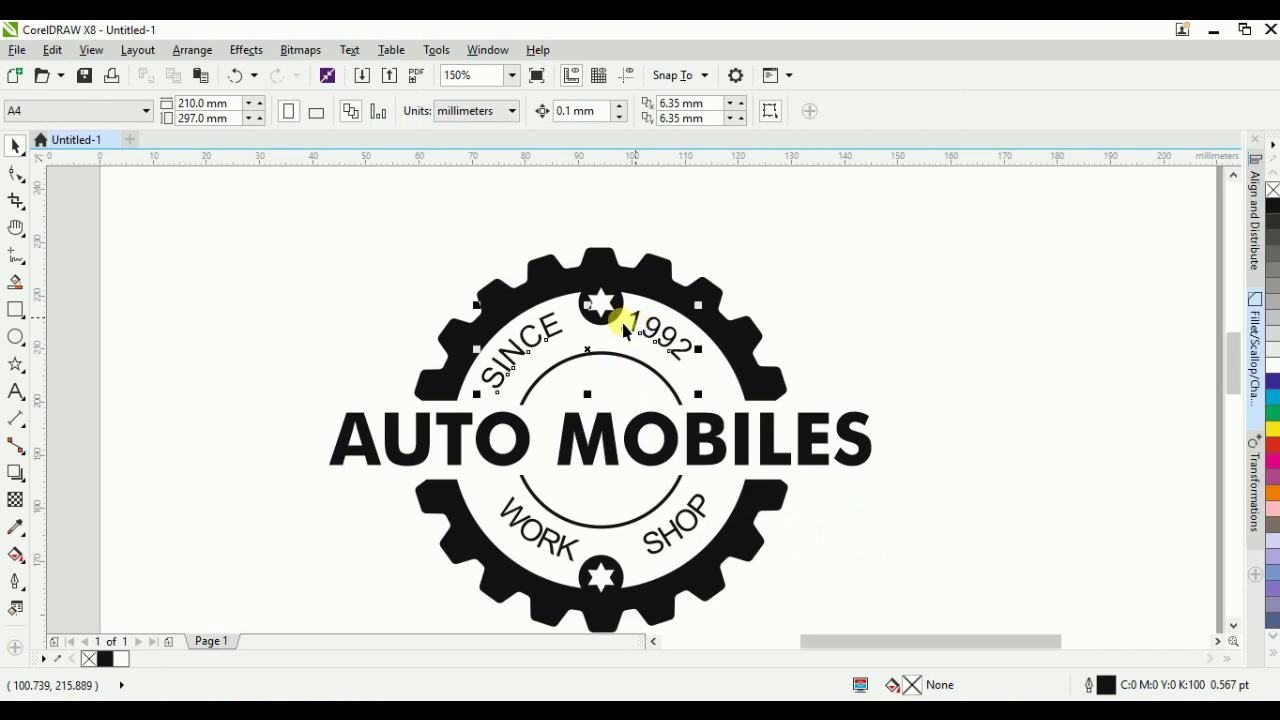
pyautogui.moveTo(585, 349); pyautogui.dragTo(593, 355)
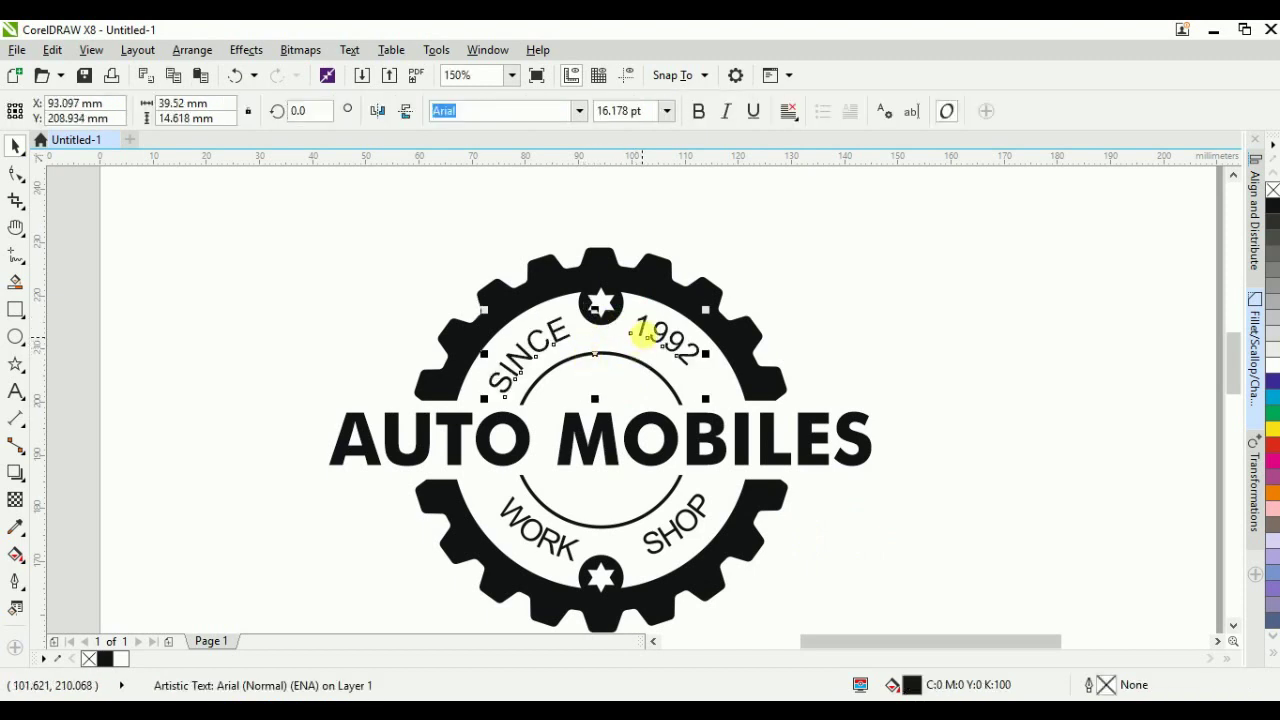
pyautogui.click(660, 345)
pyautogui.moveTo(711, 311); pyautogui.dragTo(726, 325)
pyautogui.click(850, 290)
pyautogui.scroll(-1, 465, 292)
pyautogui.scroll(-1, 637, 258)
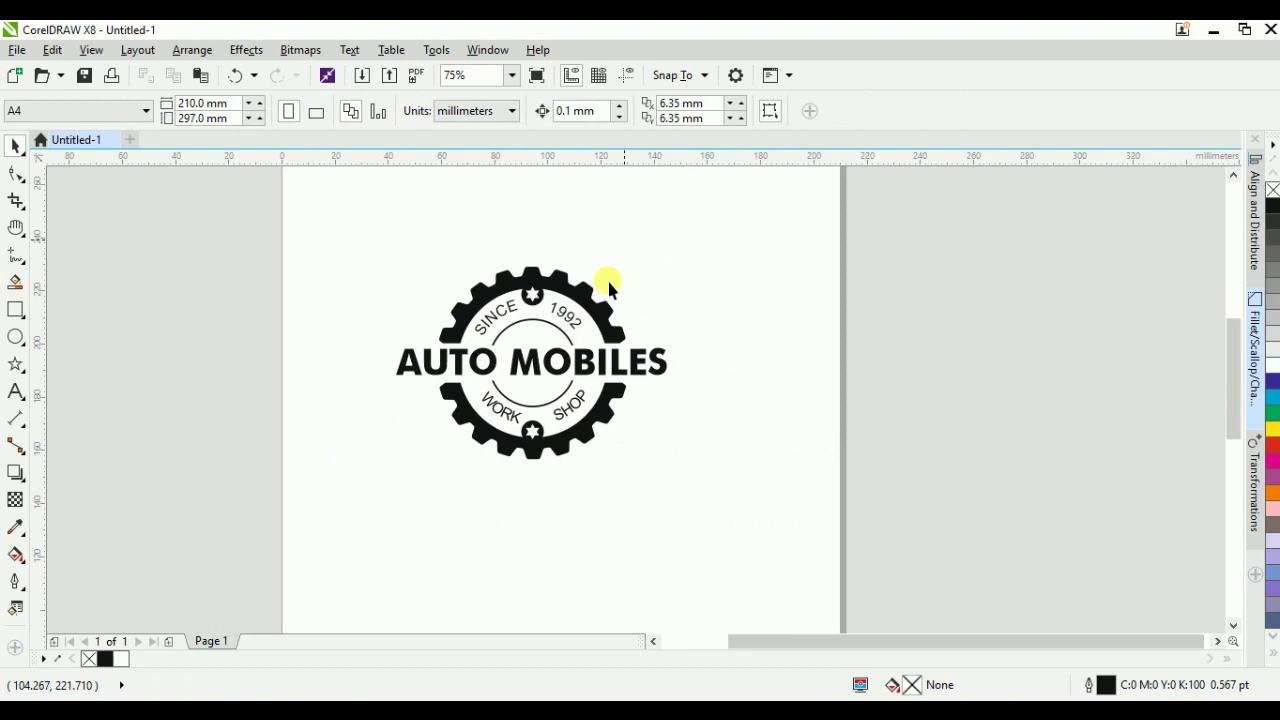
# Step: Give the thin inner ring a black outline with a width of 2.0 pt
pyautogui.scroll(1, 573, 318)
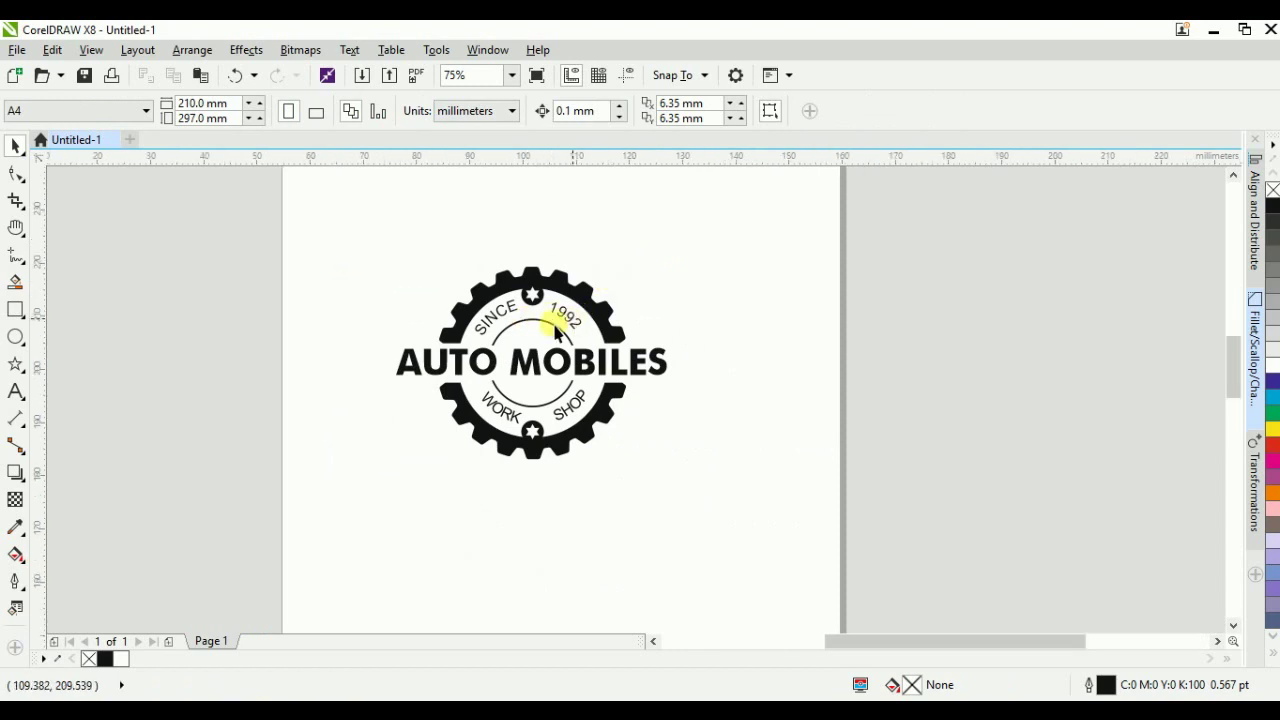
pyautogui.click(512, 320)
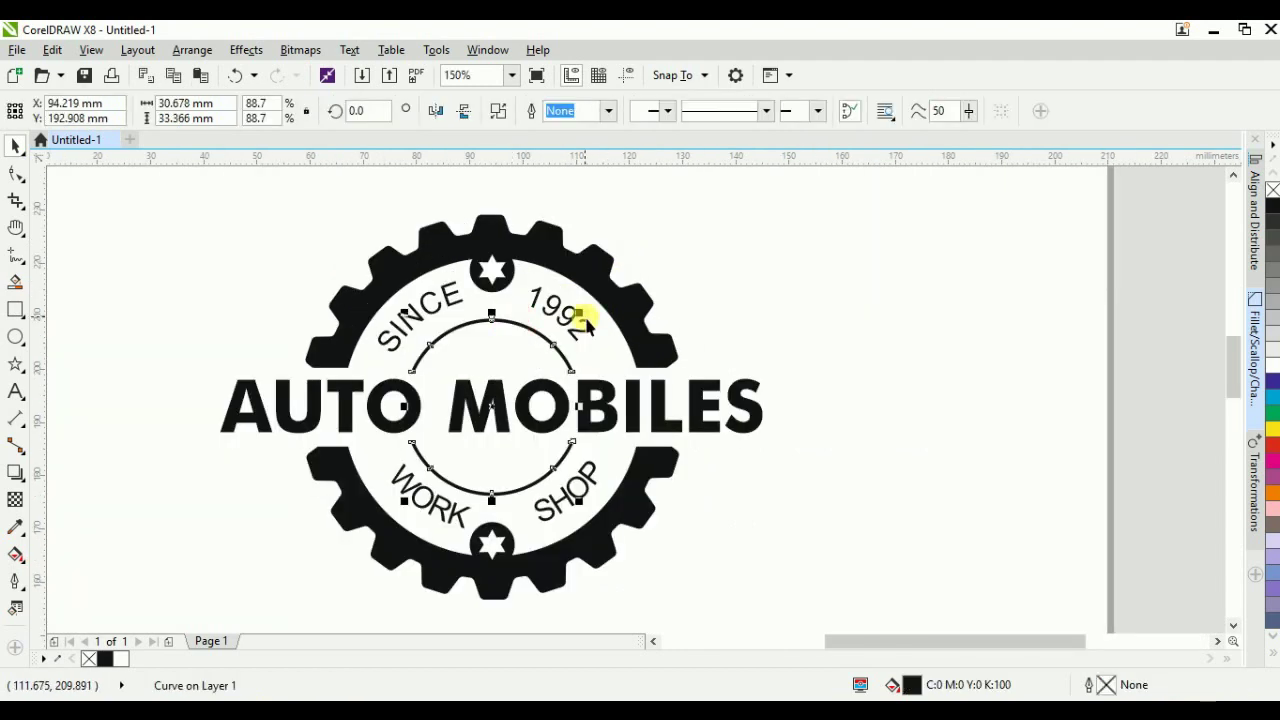
pyautogui.press('F12')
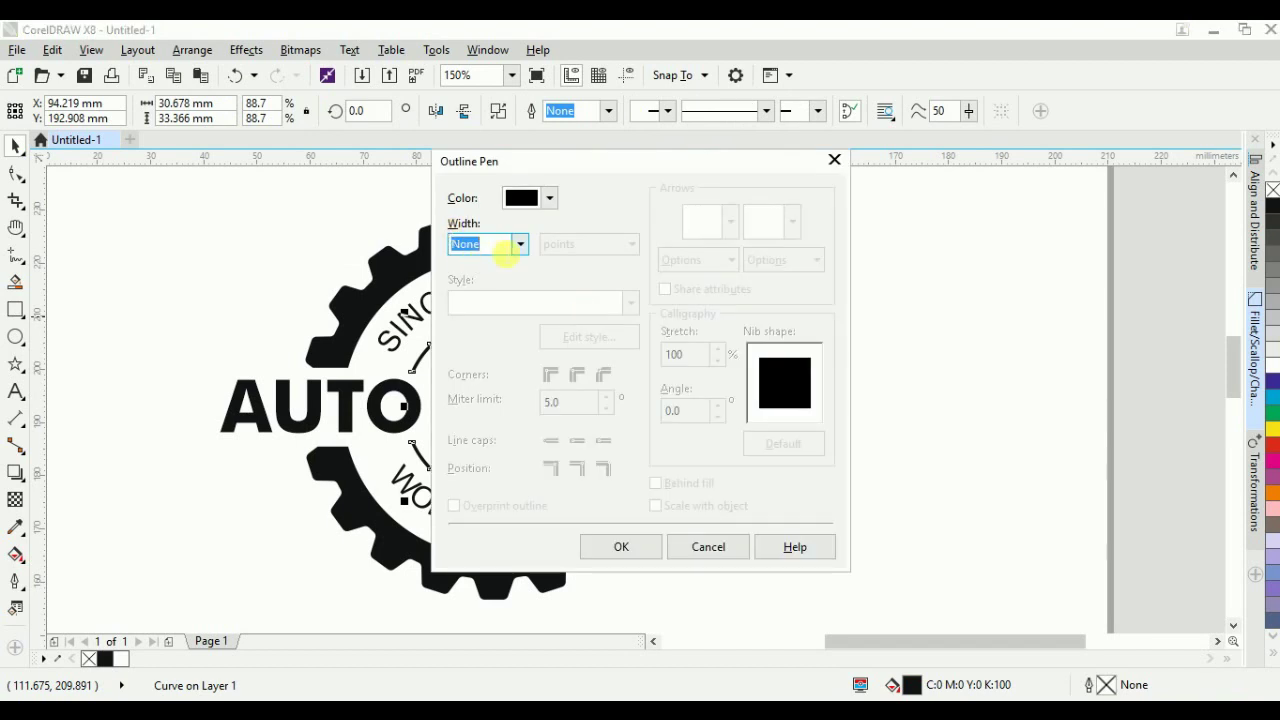
pyautogui.click(518, 249)
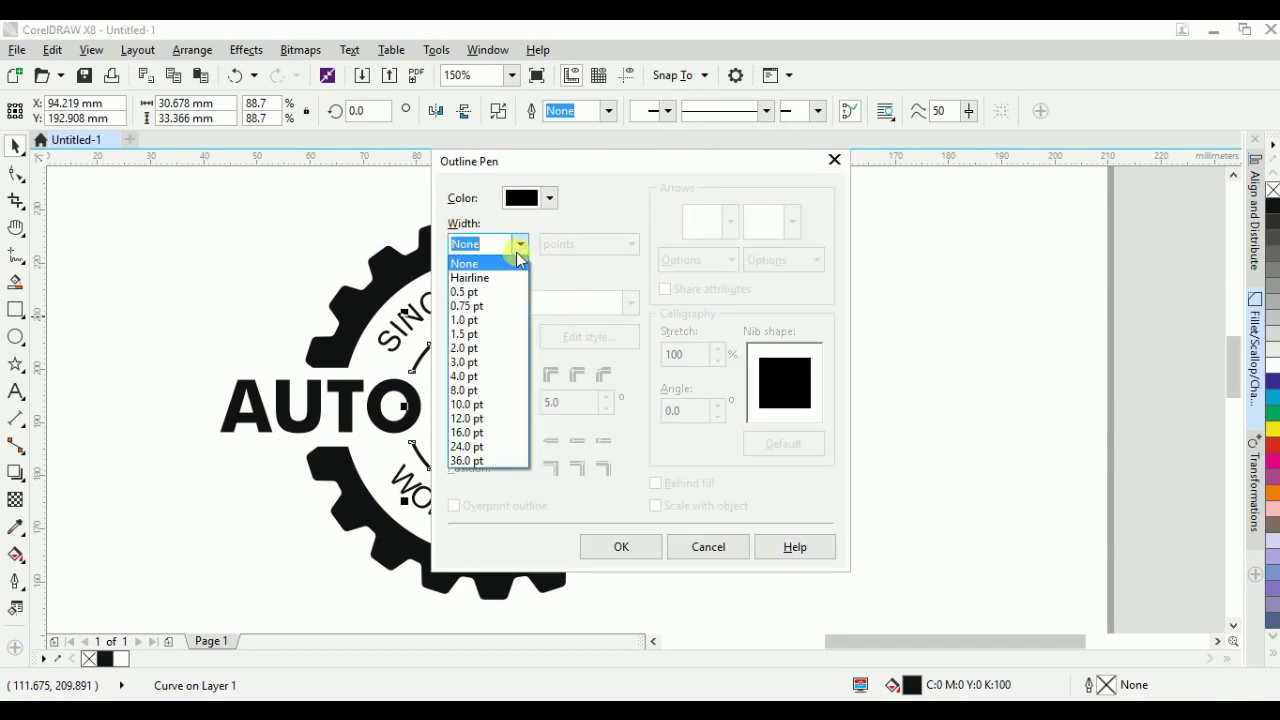
pyautogui.click(465, 348)
pyautogui.click(627, 549)
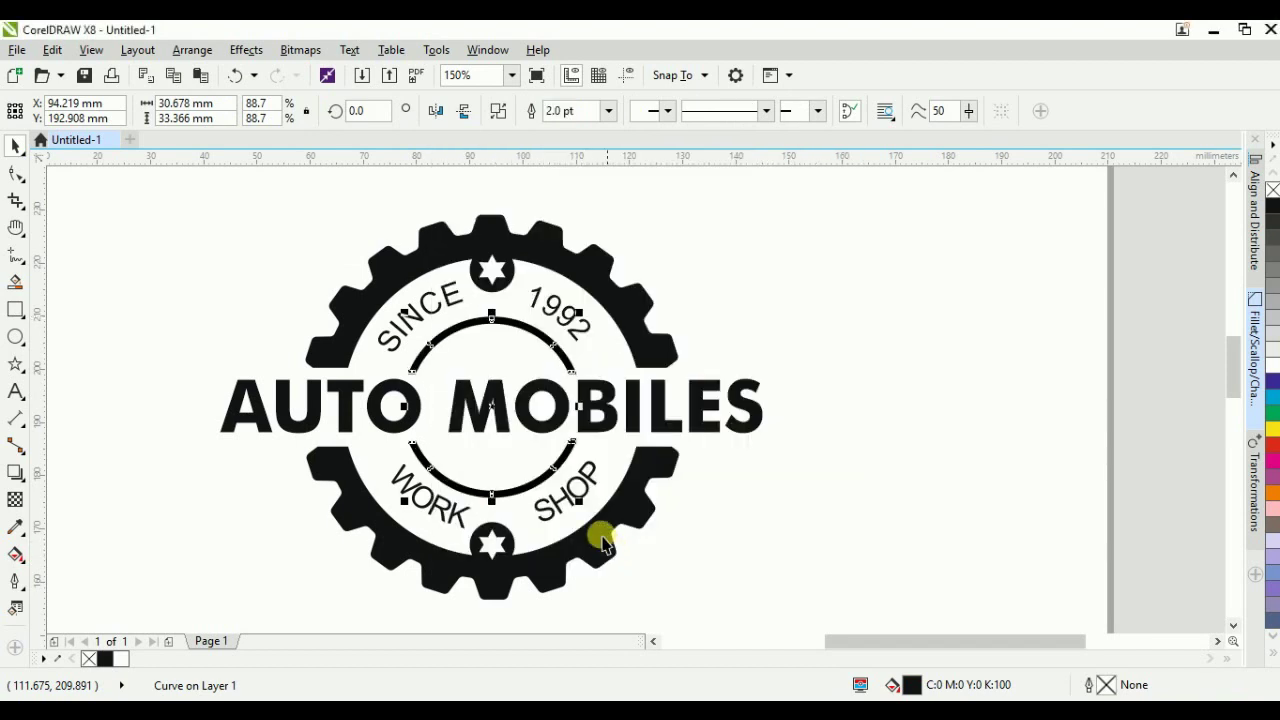
pyautogui.click(888, 422)
# Step: Group all parts of the gear logo and center the group on the page
pyautogui.scroll(-2, 615, 340)
pyautogui.moveTo(345, 218); pyautogui.dragTo(849, 510)
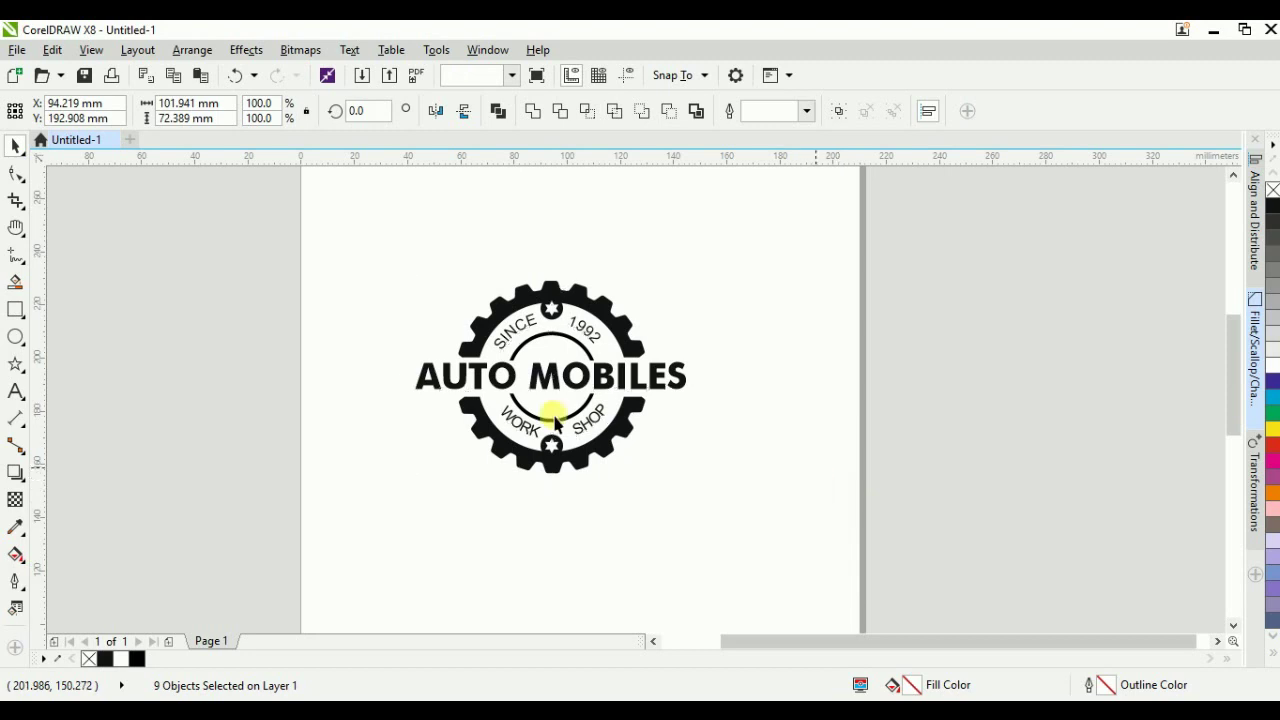
pyautogui.press('Escape')
pyautogui.click(636, 404)
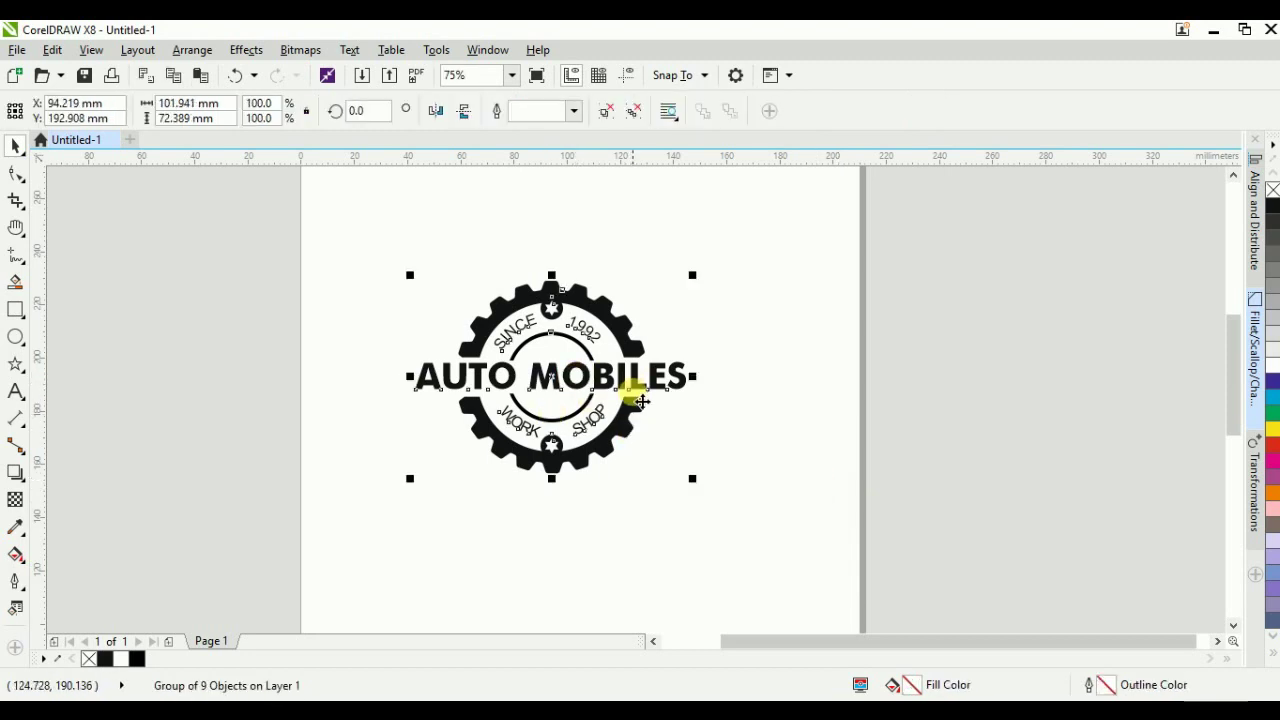
pyautogui.press('p')
pyautogui.scroll(-1, 560, 337)
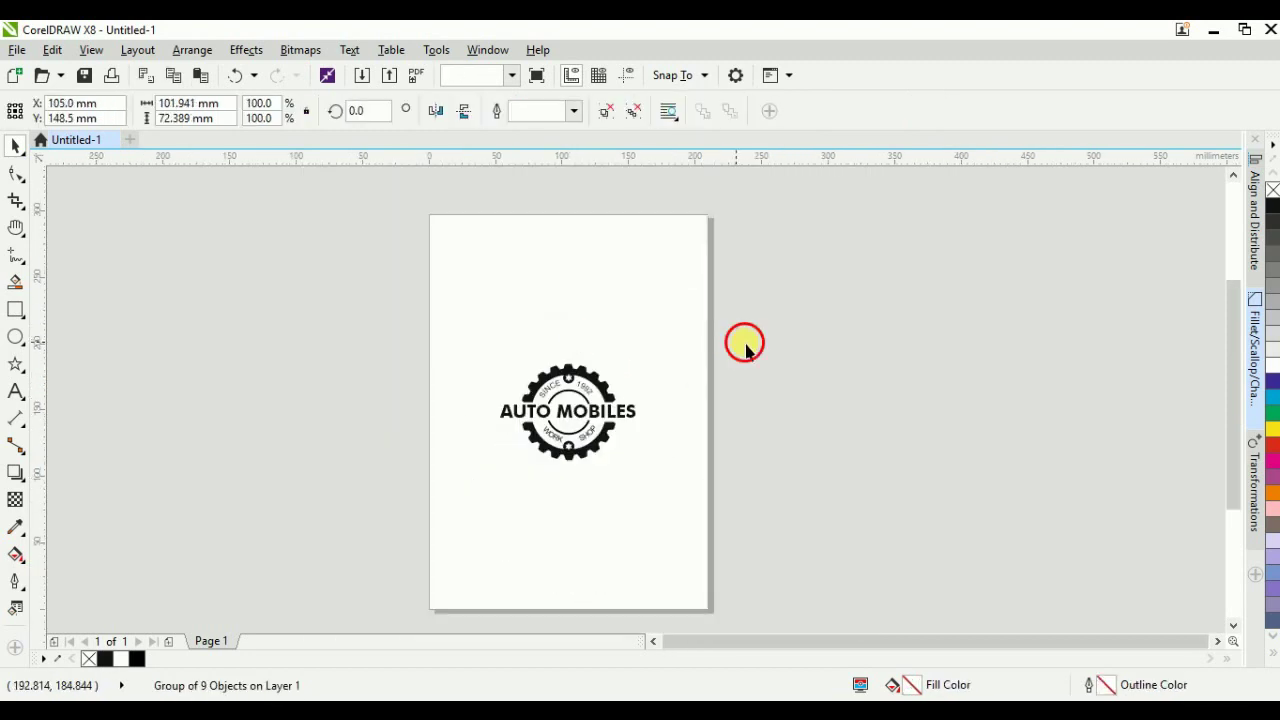
pyautogui.click(743, 343)
# Step: Zoom in on the whole logo and view it in a full-screen preview
pyautogui.press('z')
pyautogui.moveTo(489, 350); pyautogui.dragTo(662, 492)
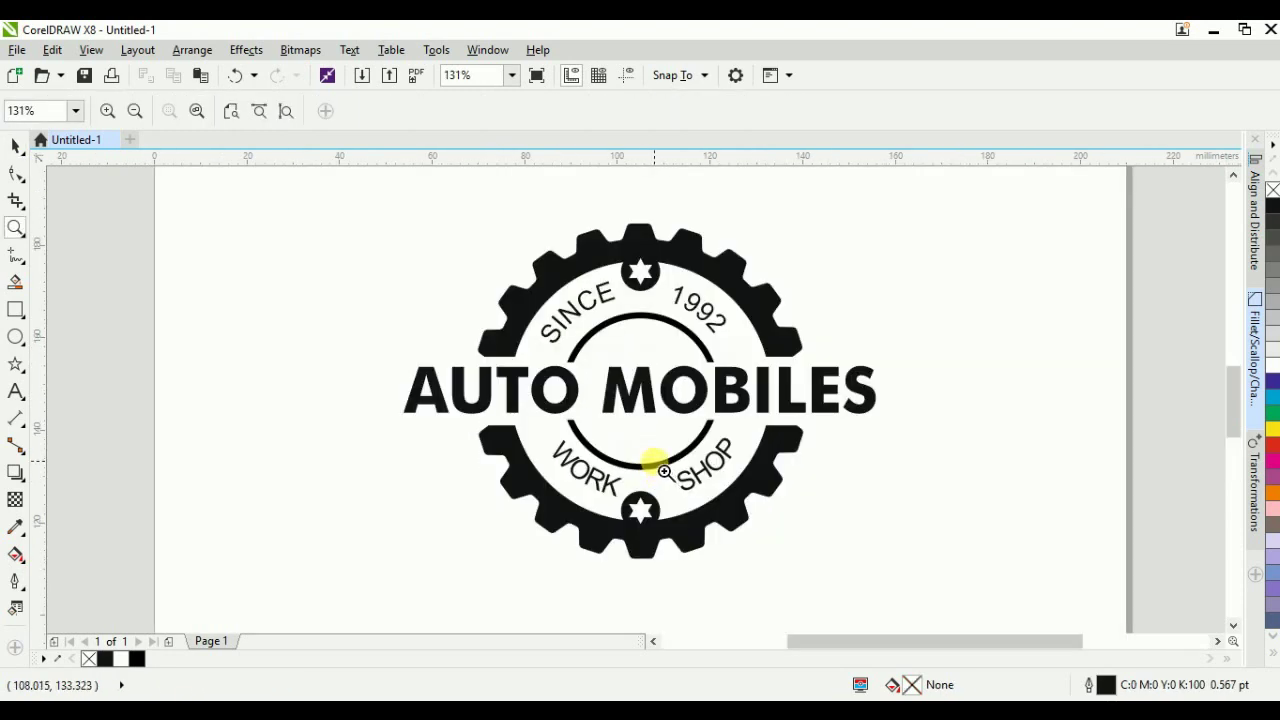
pyautogui.press('F9')
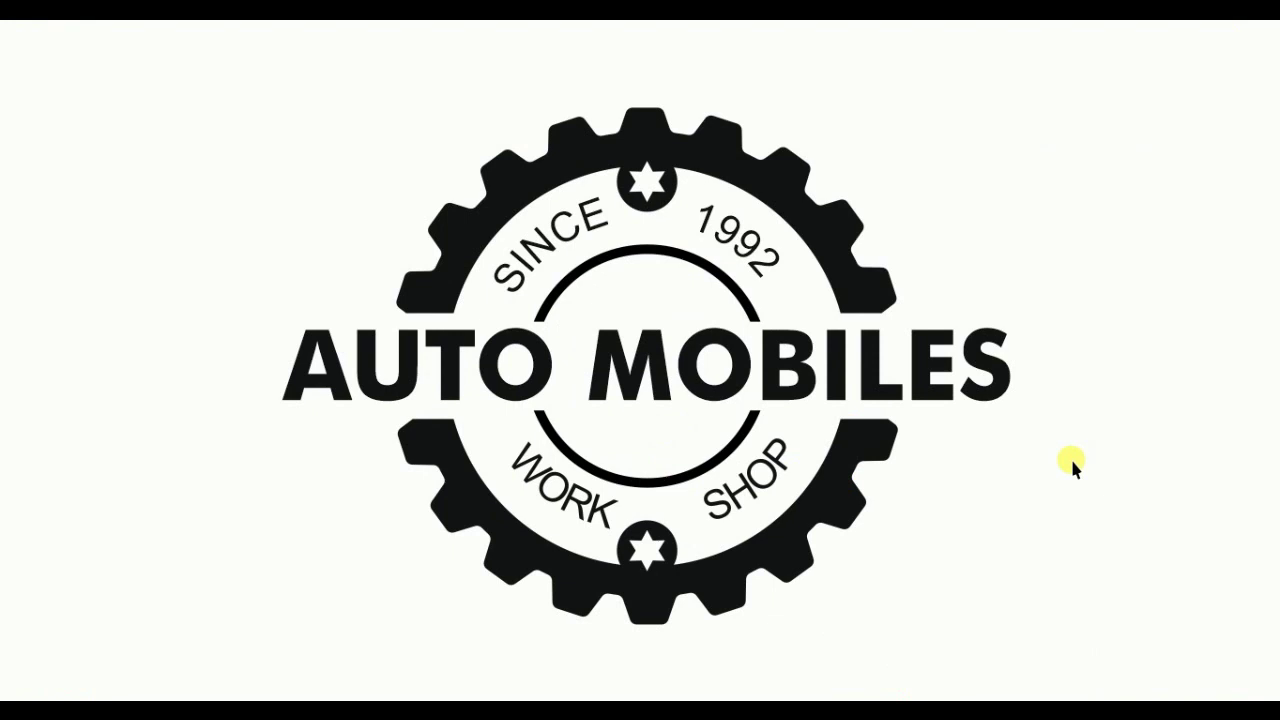